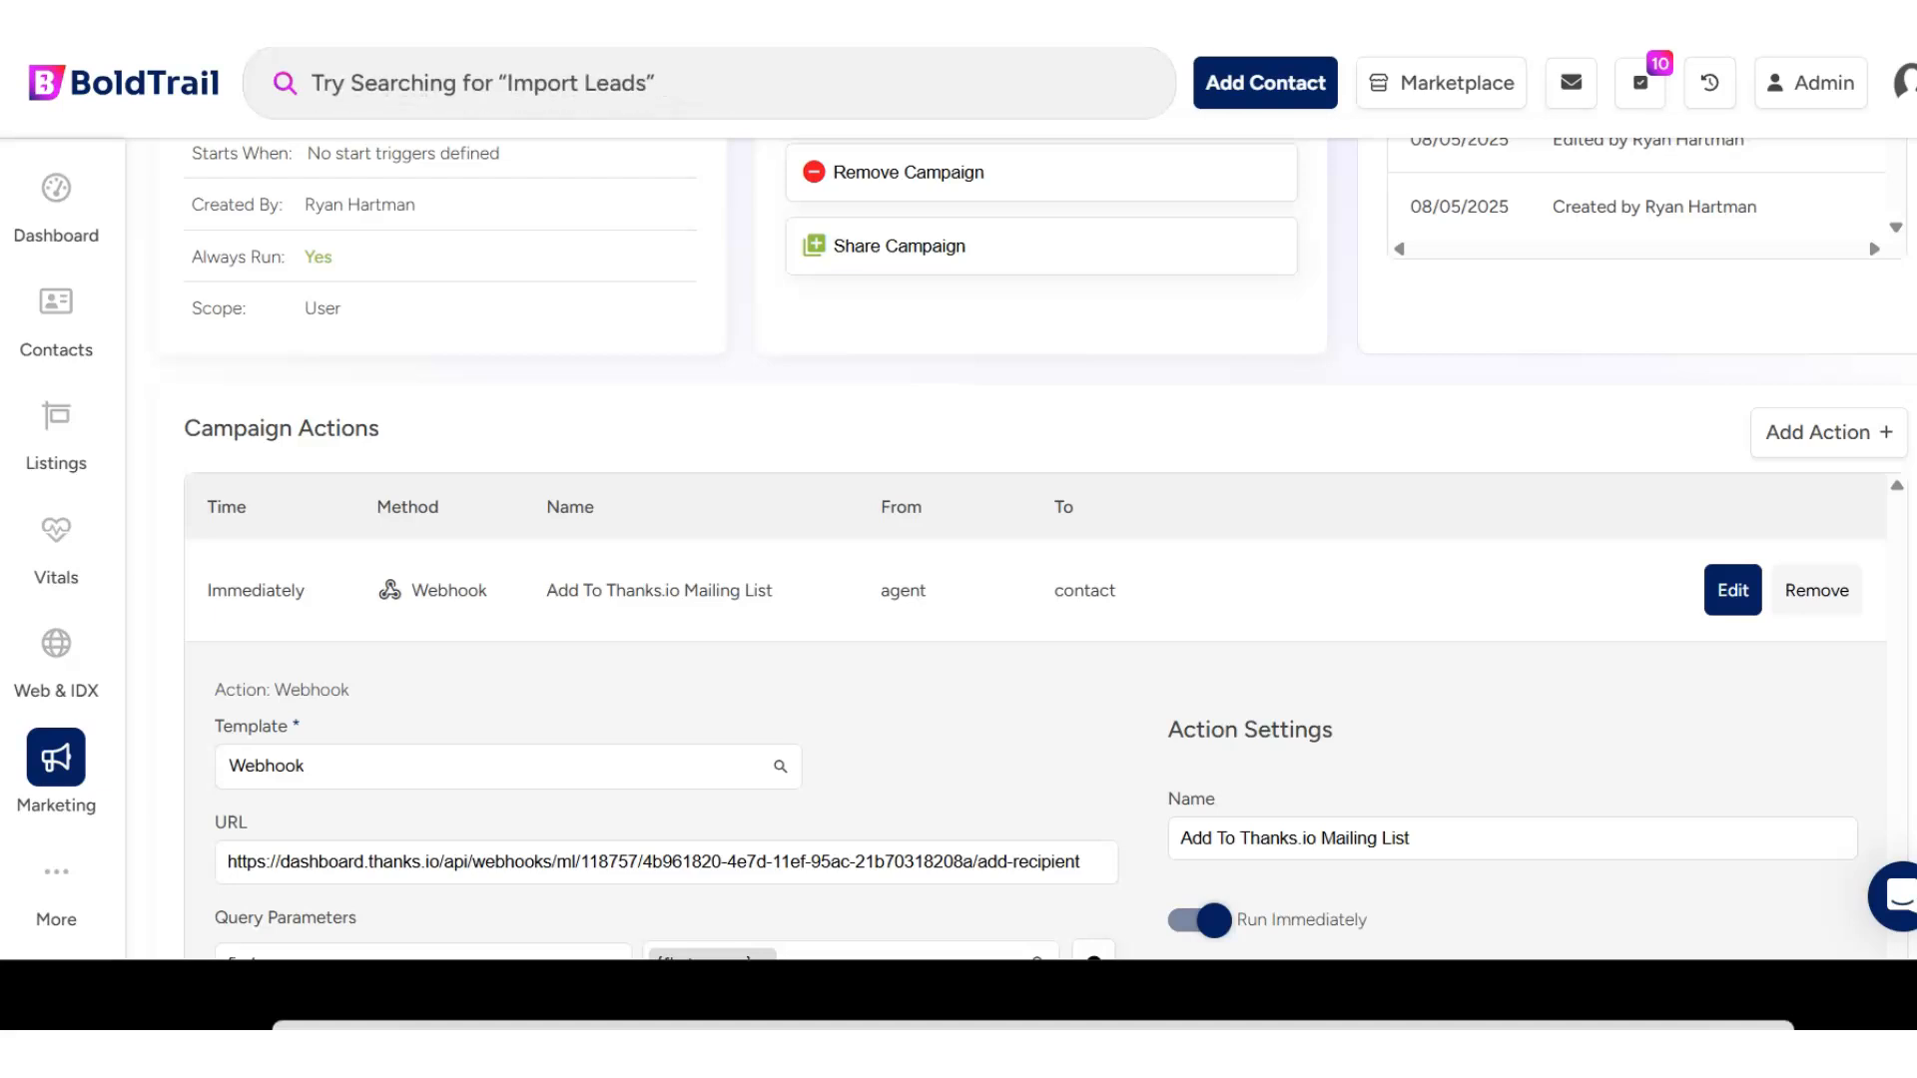
# - Review the Add To Thanks.io Mailing List webhook action, including its URL, query parameters and action settings
pyautogui.scroll(-4, 591, 392)
pyautogui.scroll(4, 591, 393)
pyautogui.scroll(-3, 591, 392)
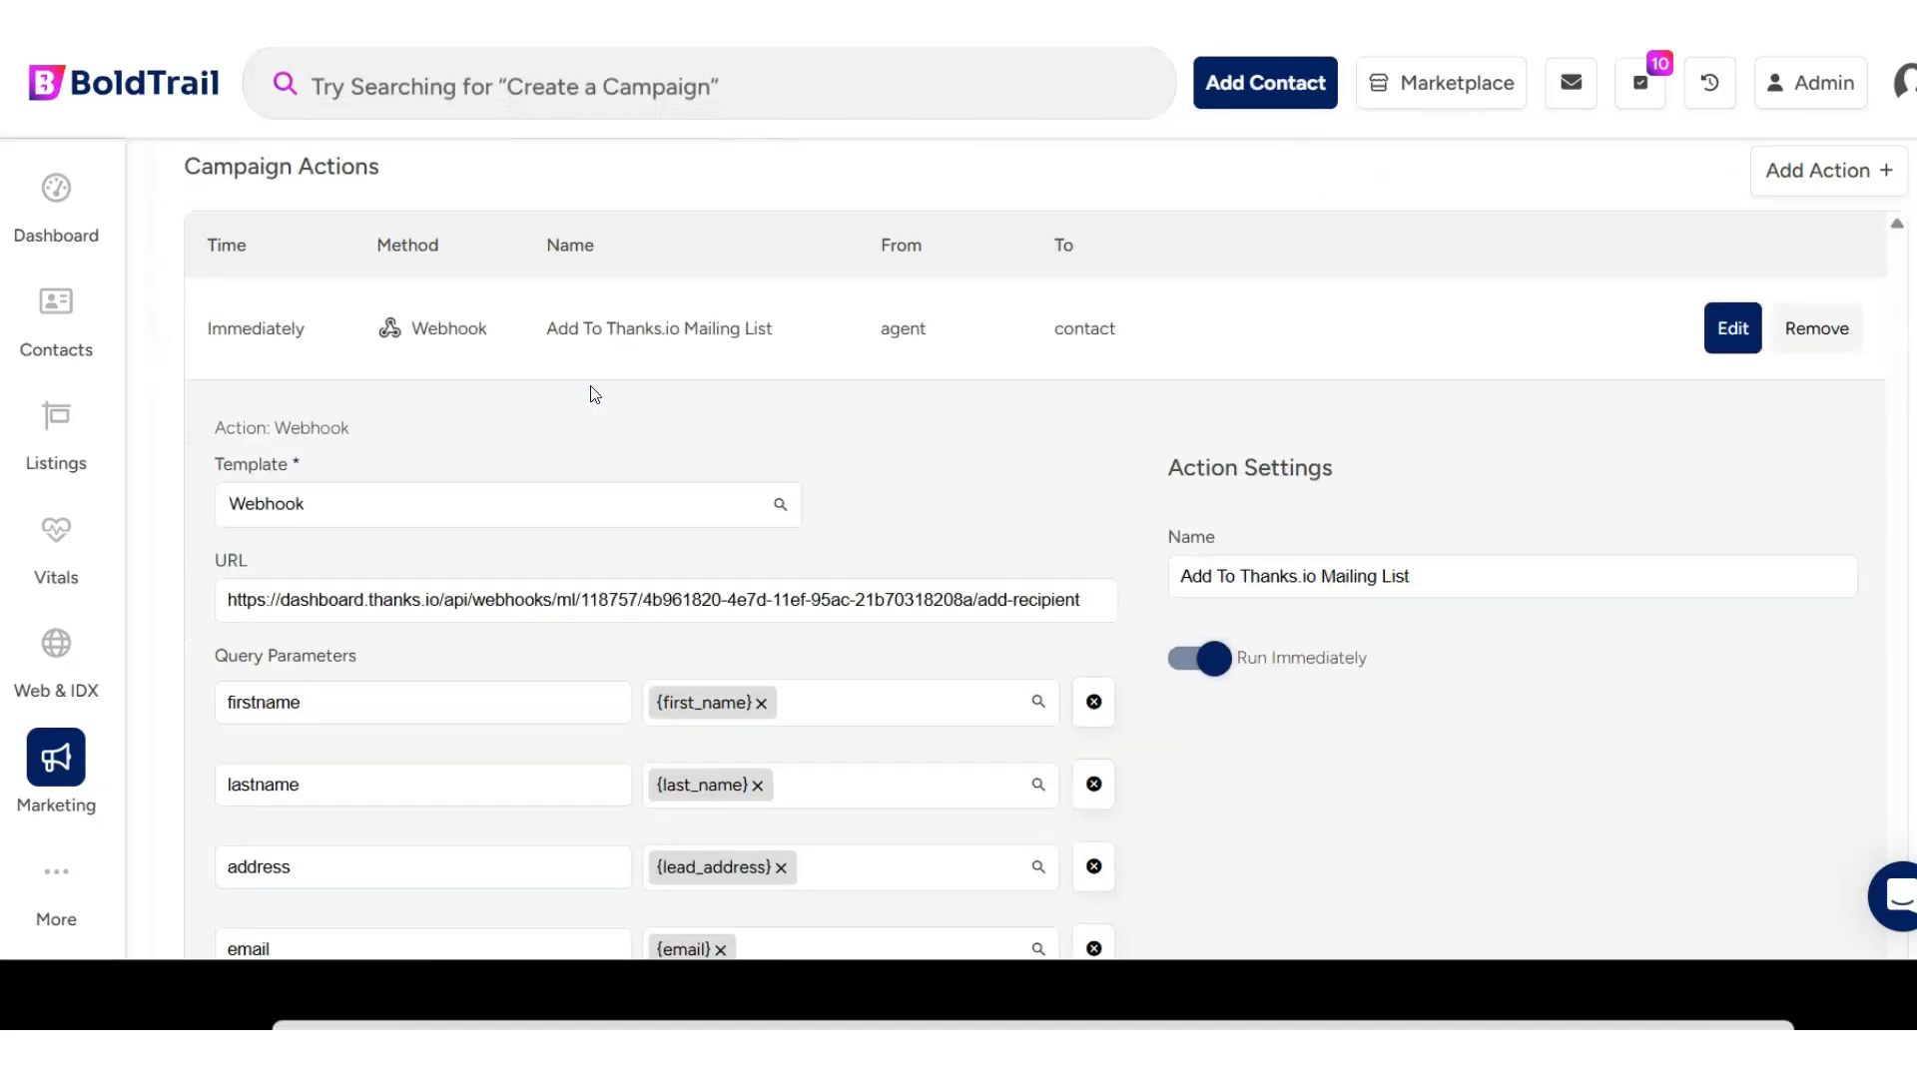
pyautogui.scroll(-1, 594, 394)
pyautogui.scroll(1, 592, 386)
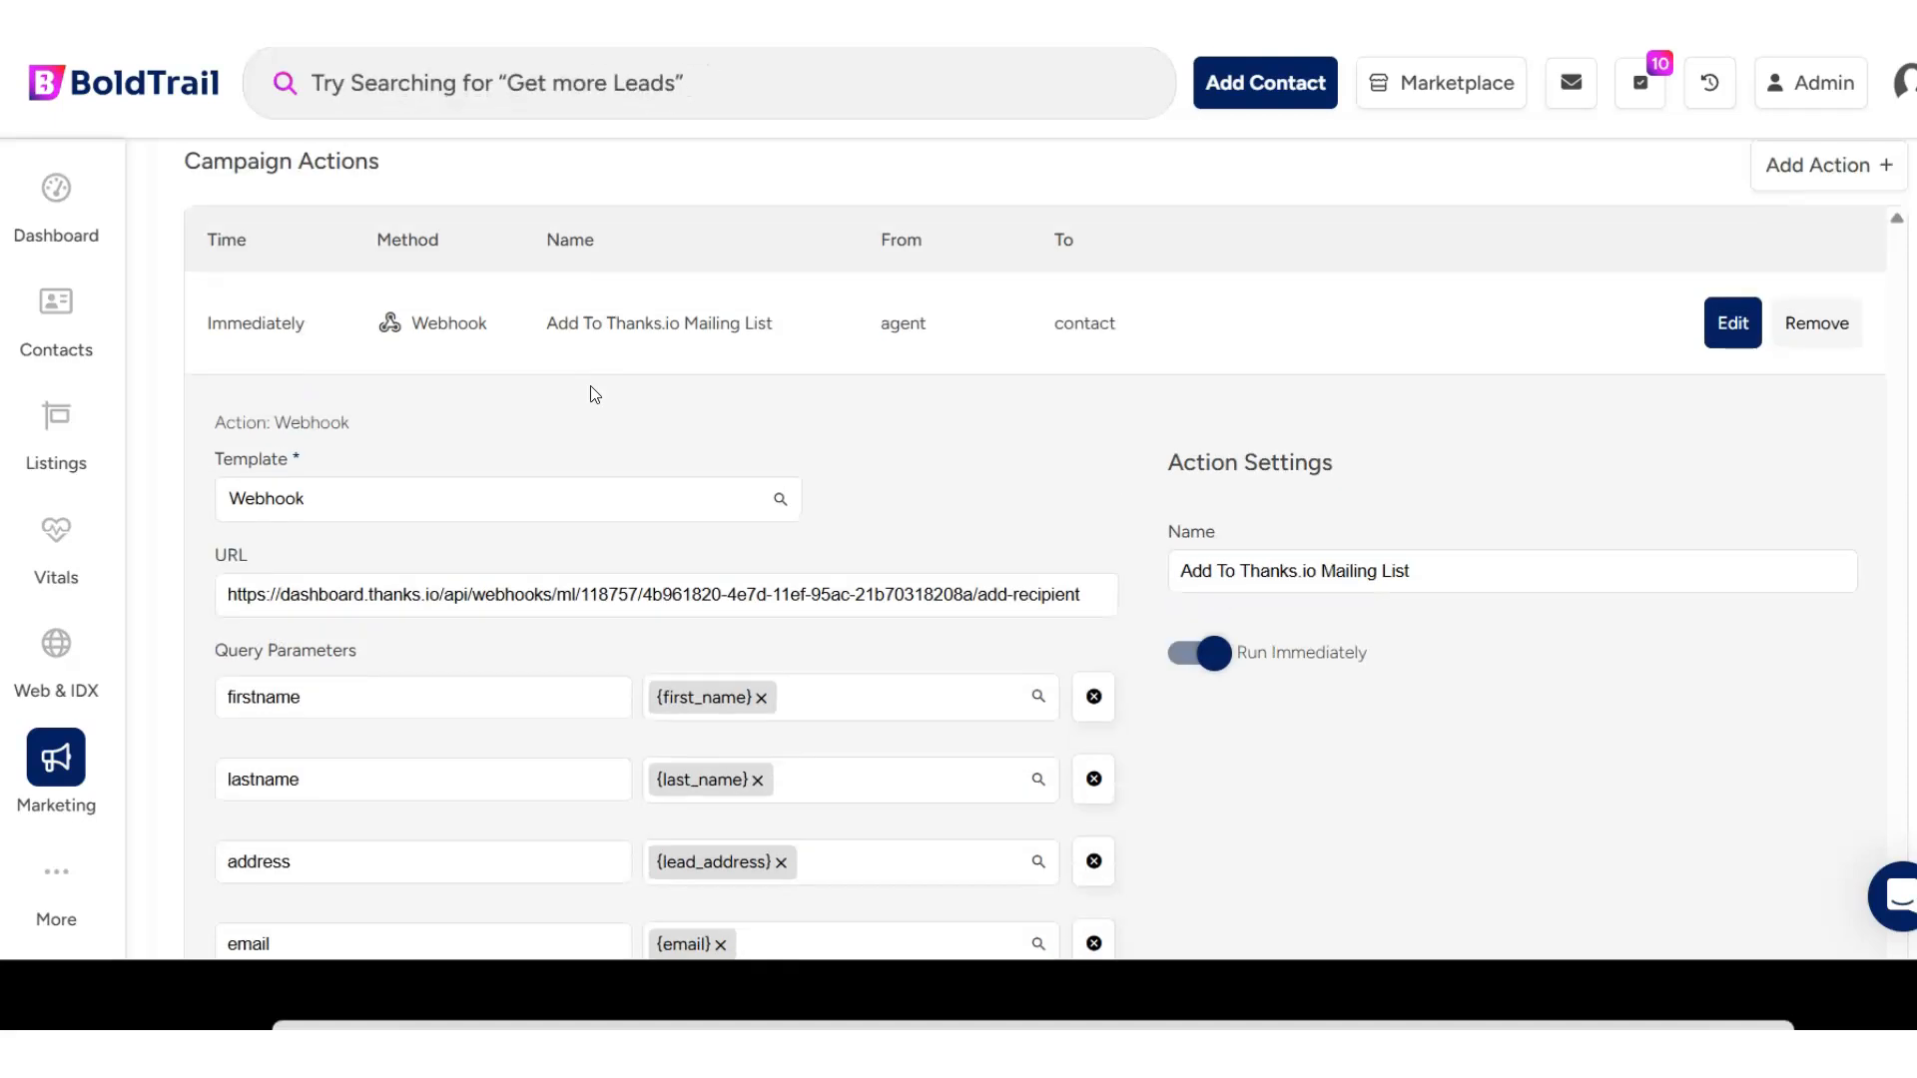
pyautogui.scroll(-1, 594, 394)
pyautogui.scroll(2, 594, 394)
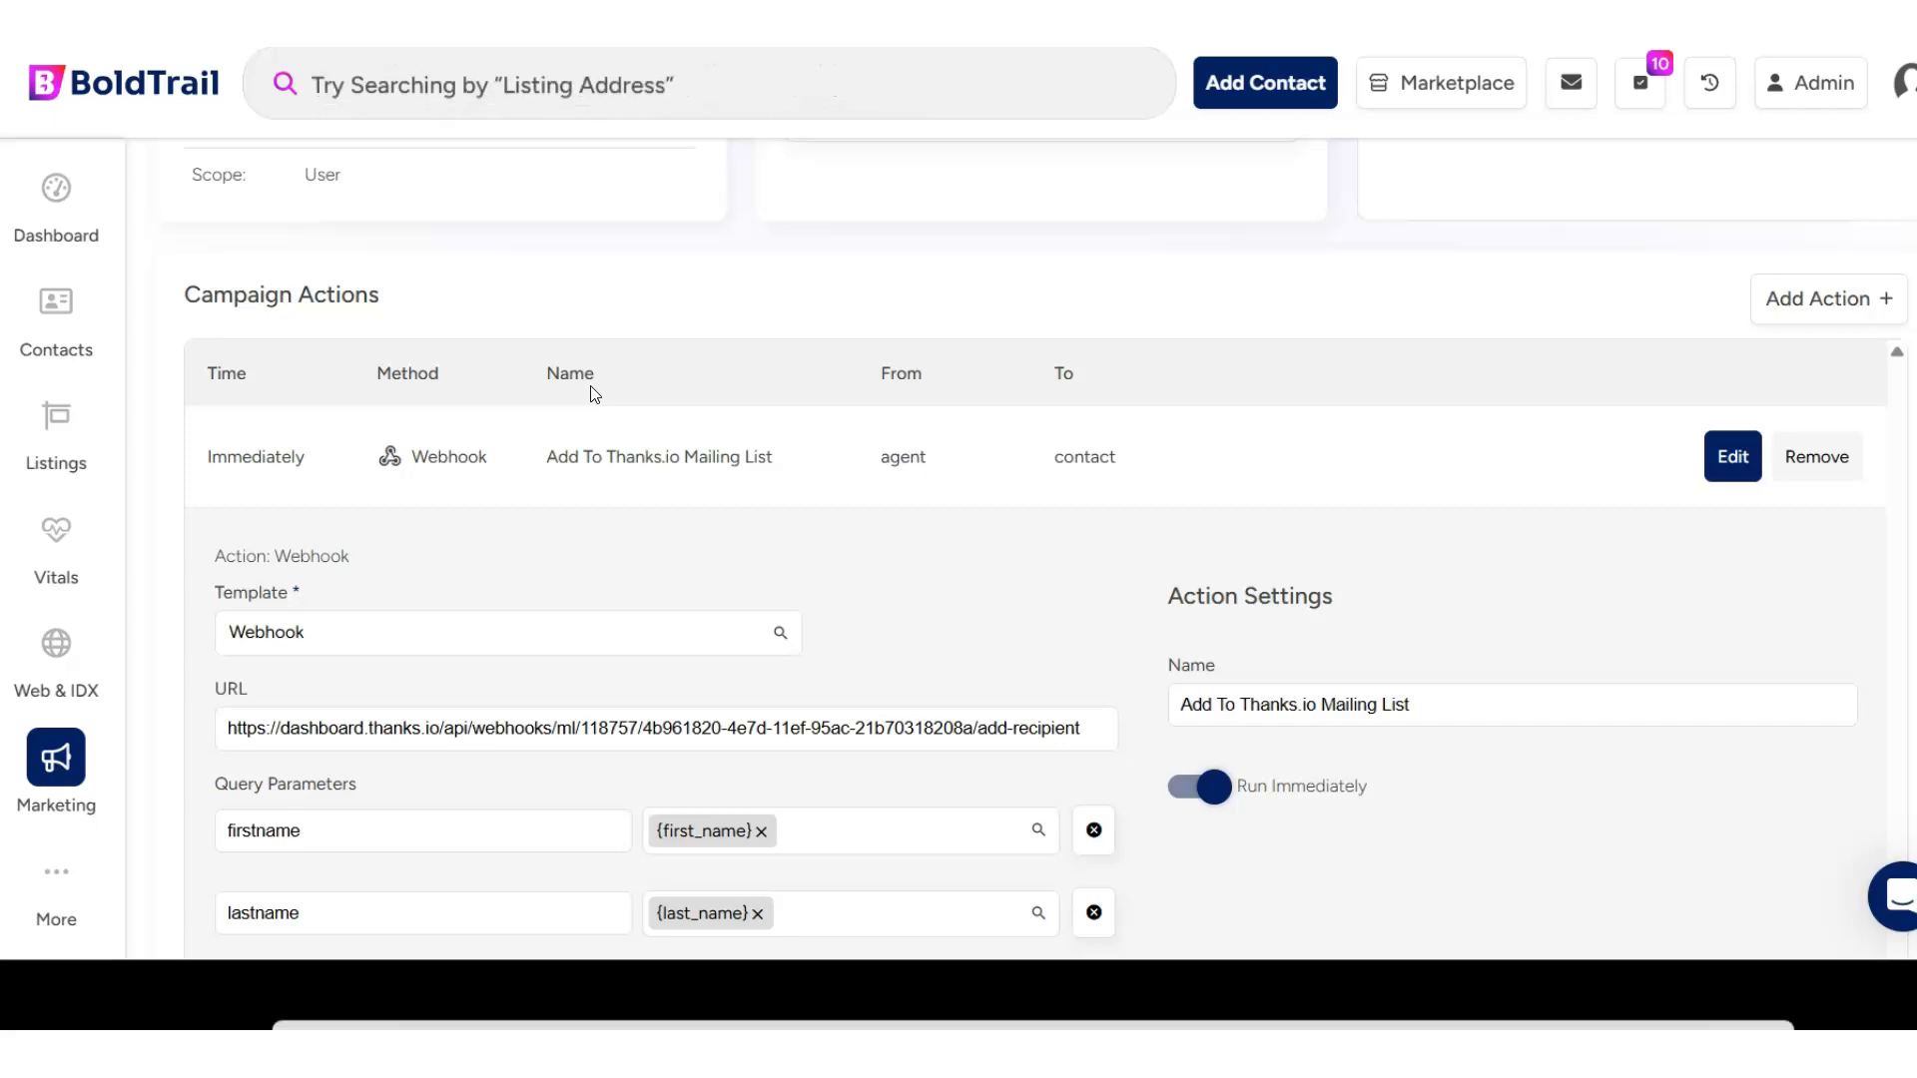
pyautogui.scroll(-4, 641, 499)
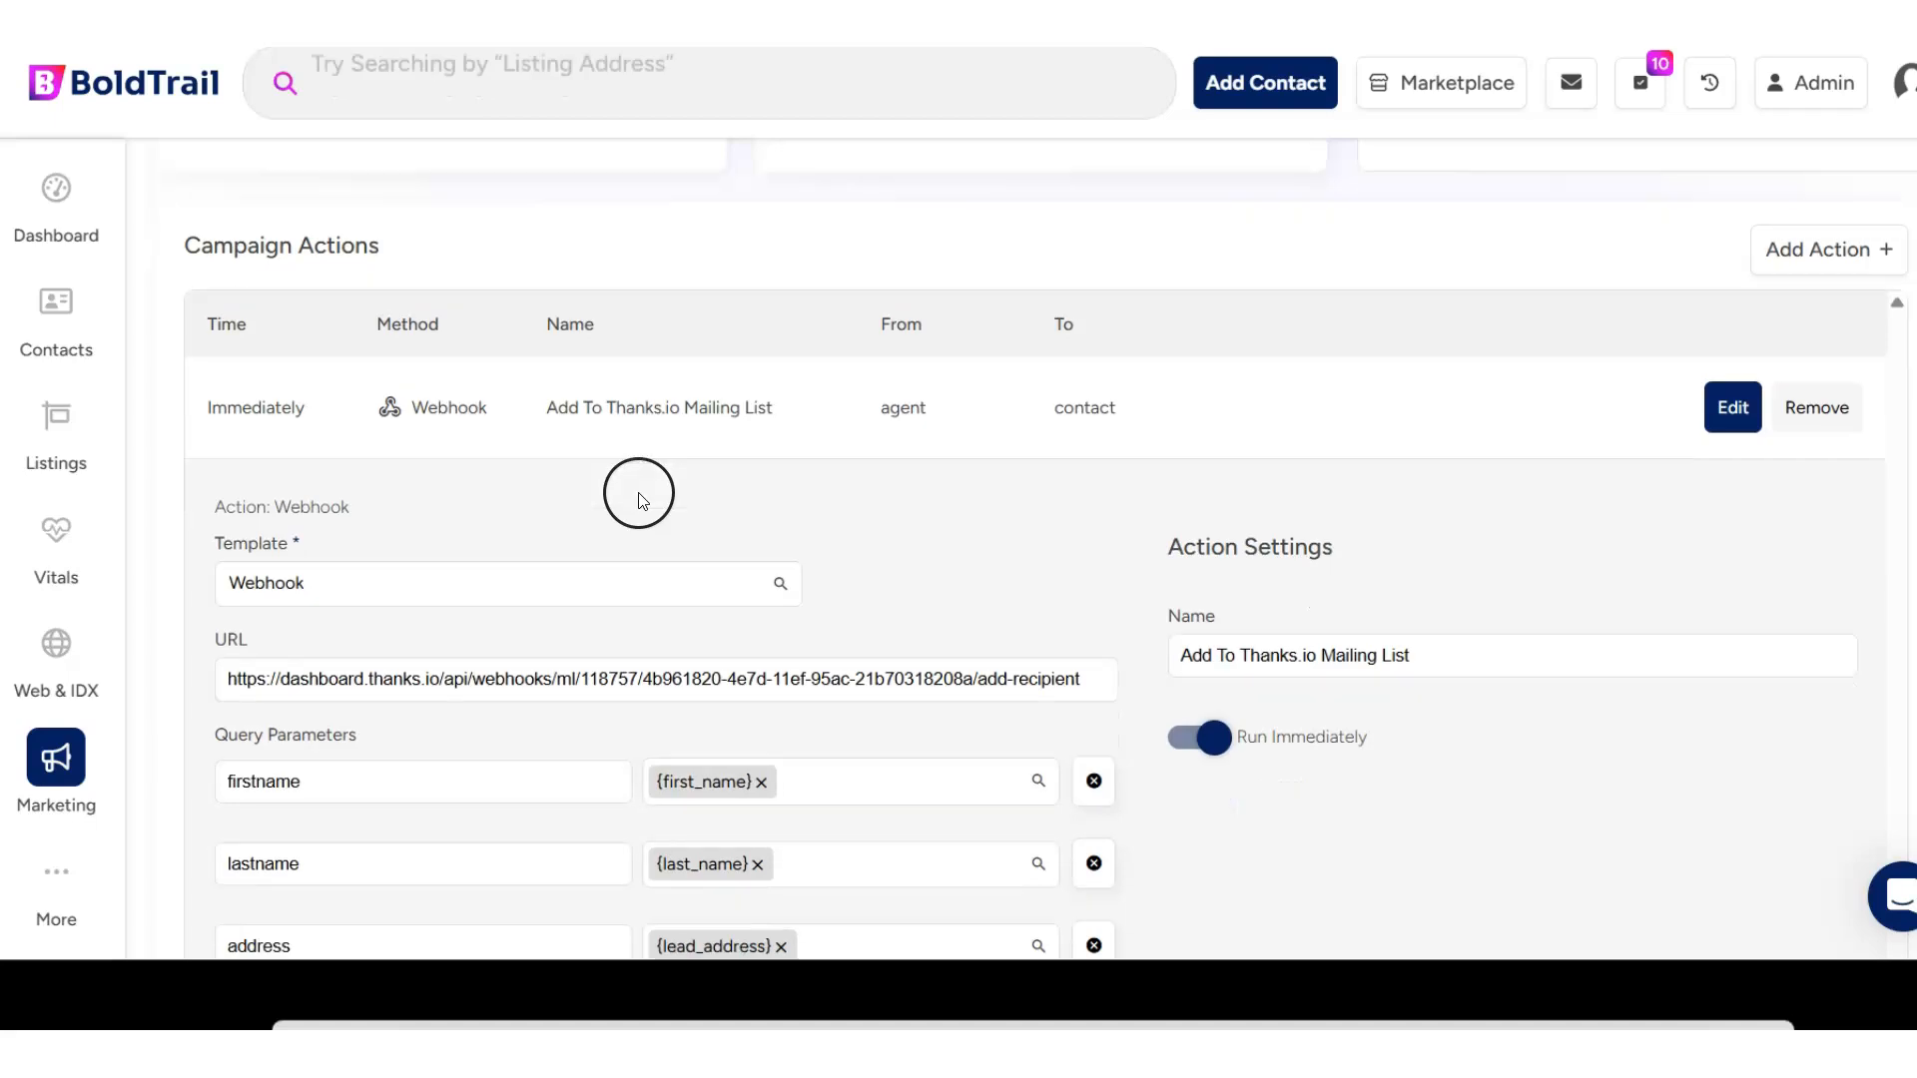
pyautogui.scroll(3, 648, 520)
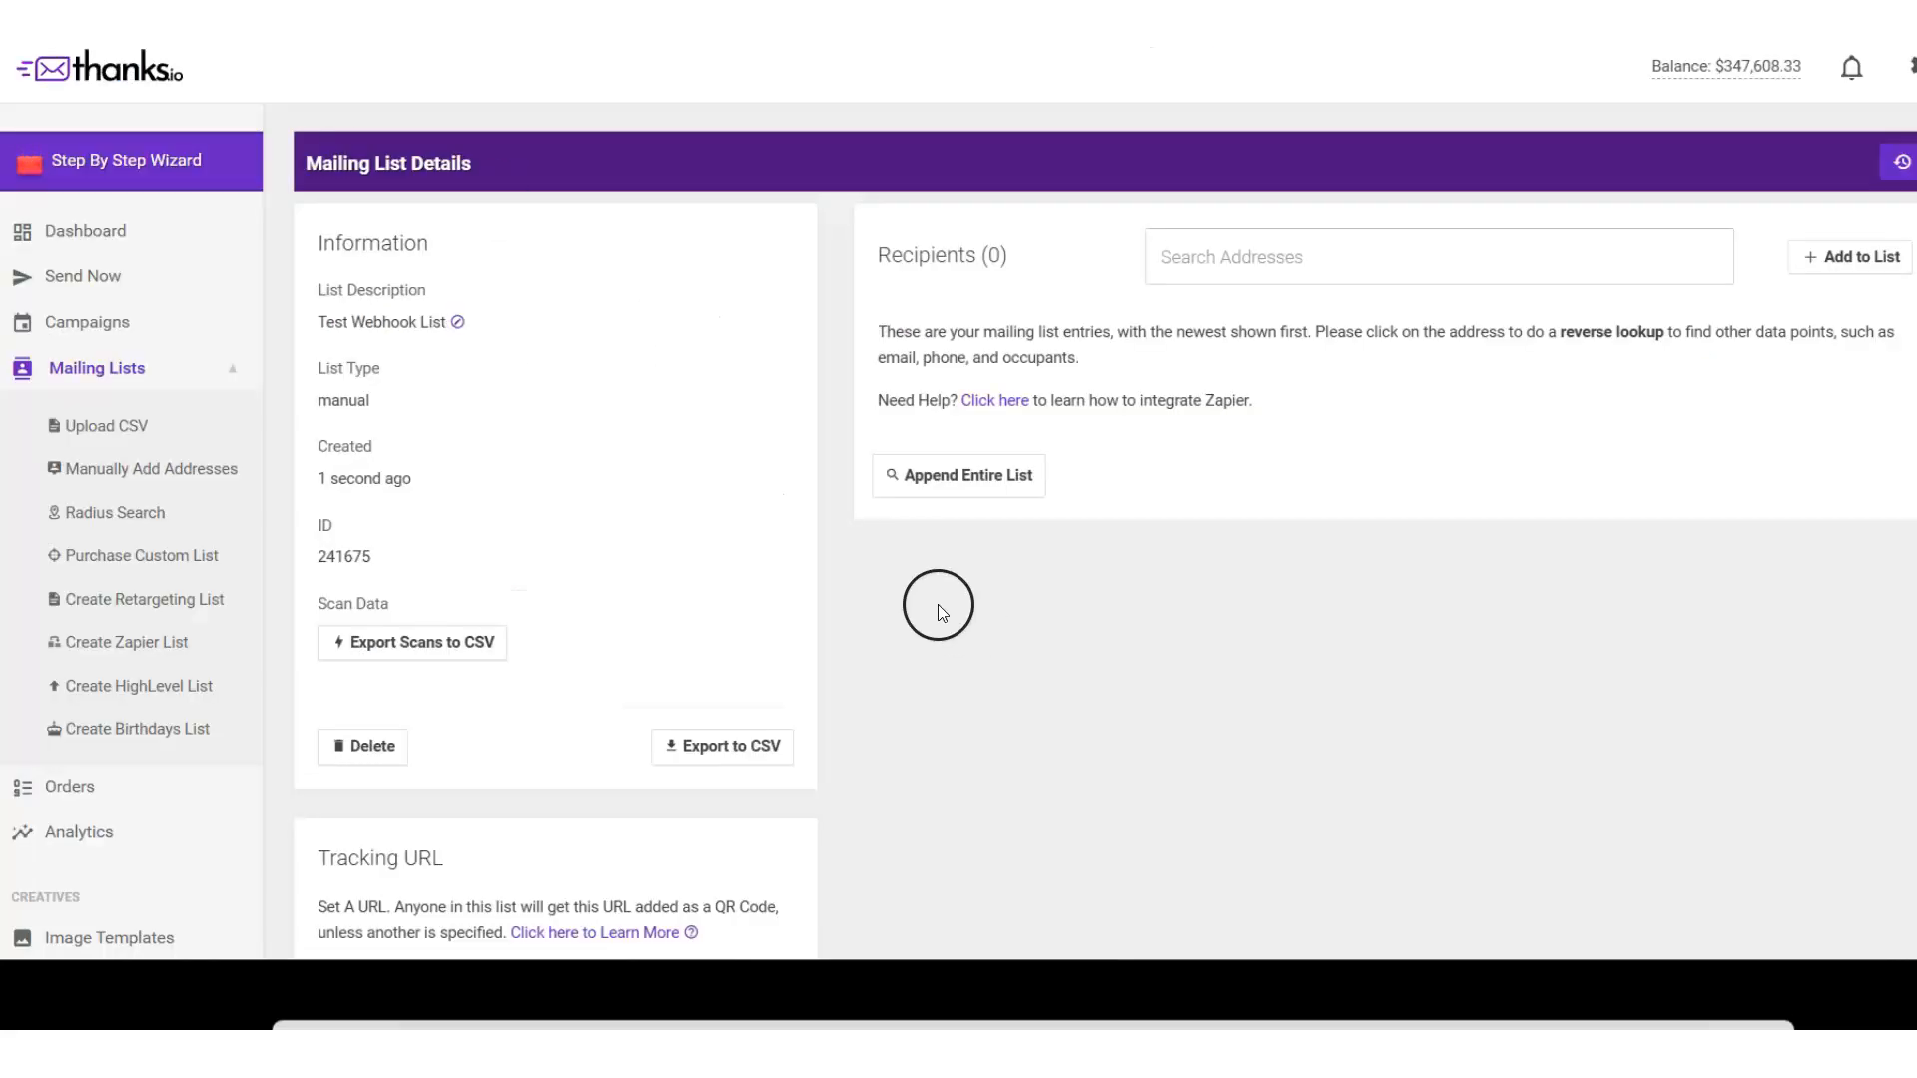
# - Switch to thanks.io and copy the kvCORE/Bold Trail specific code from Test Webhook List's Recipient Add Webhook section
pyautogui.scroll(-3, 1298, 509)
pyautogui.scroll(3, 1378, 509)
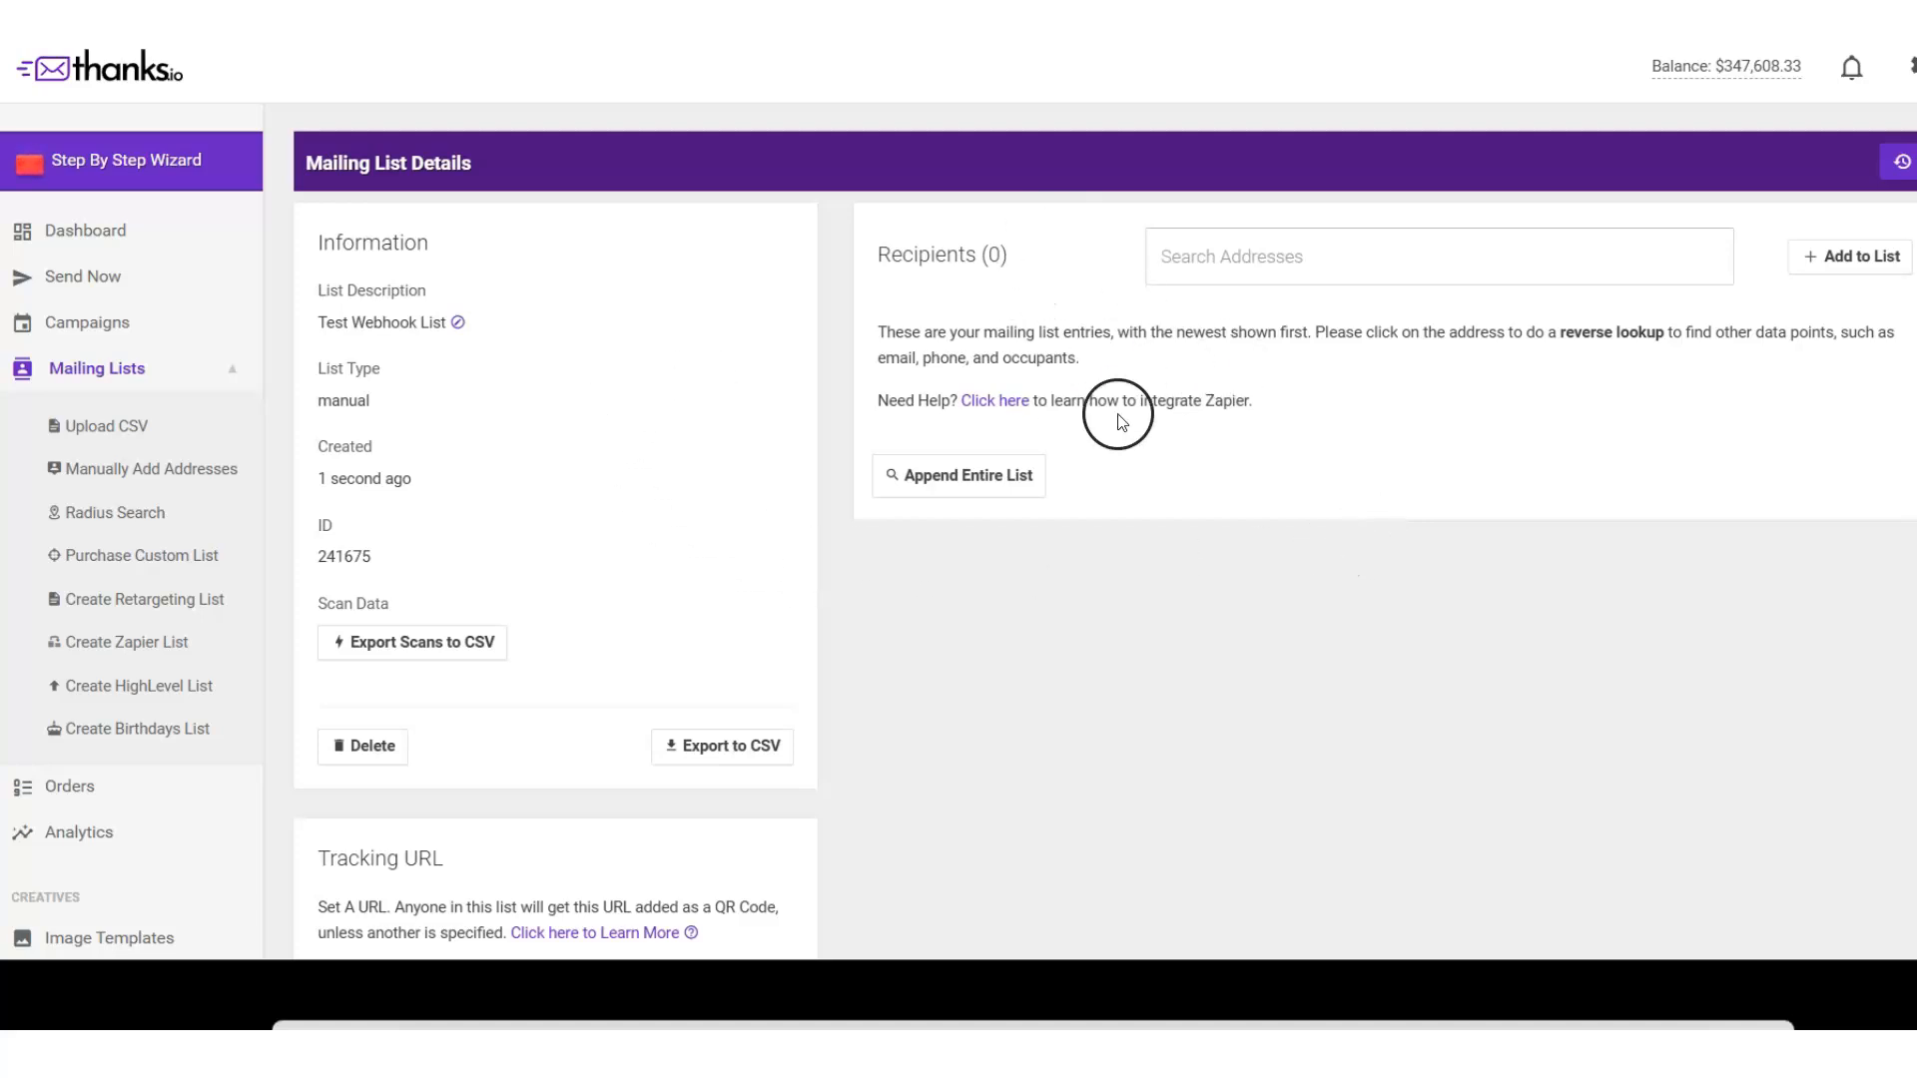
pyautogui.scroll(-20, 958, 393)
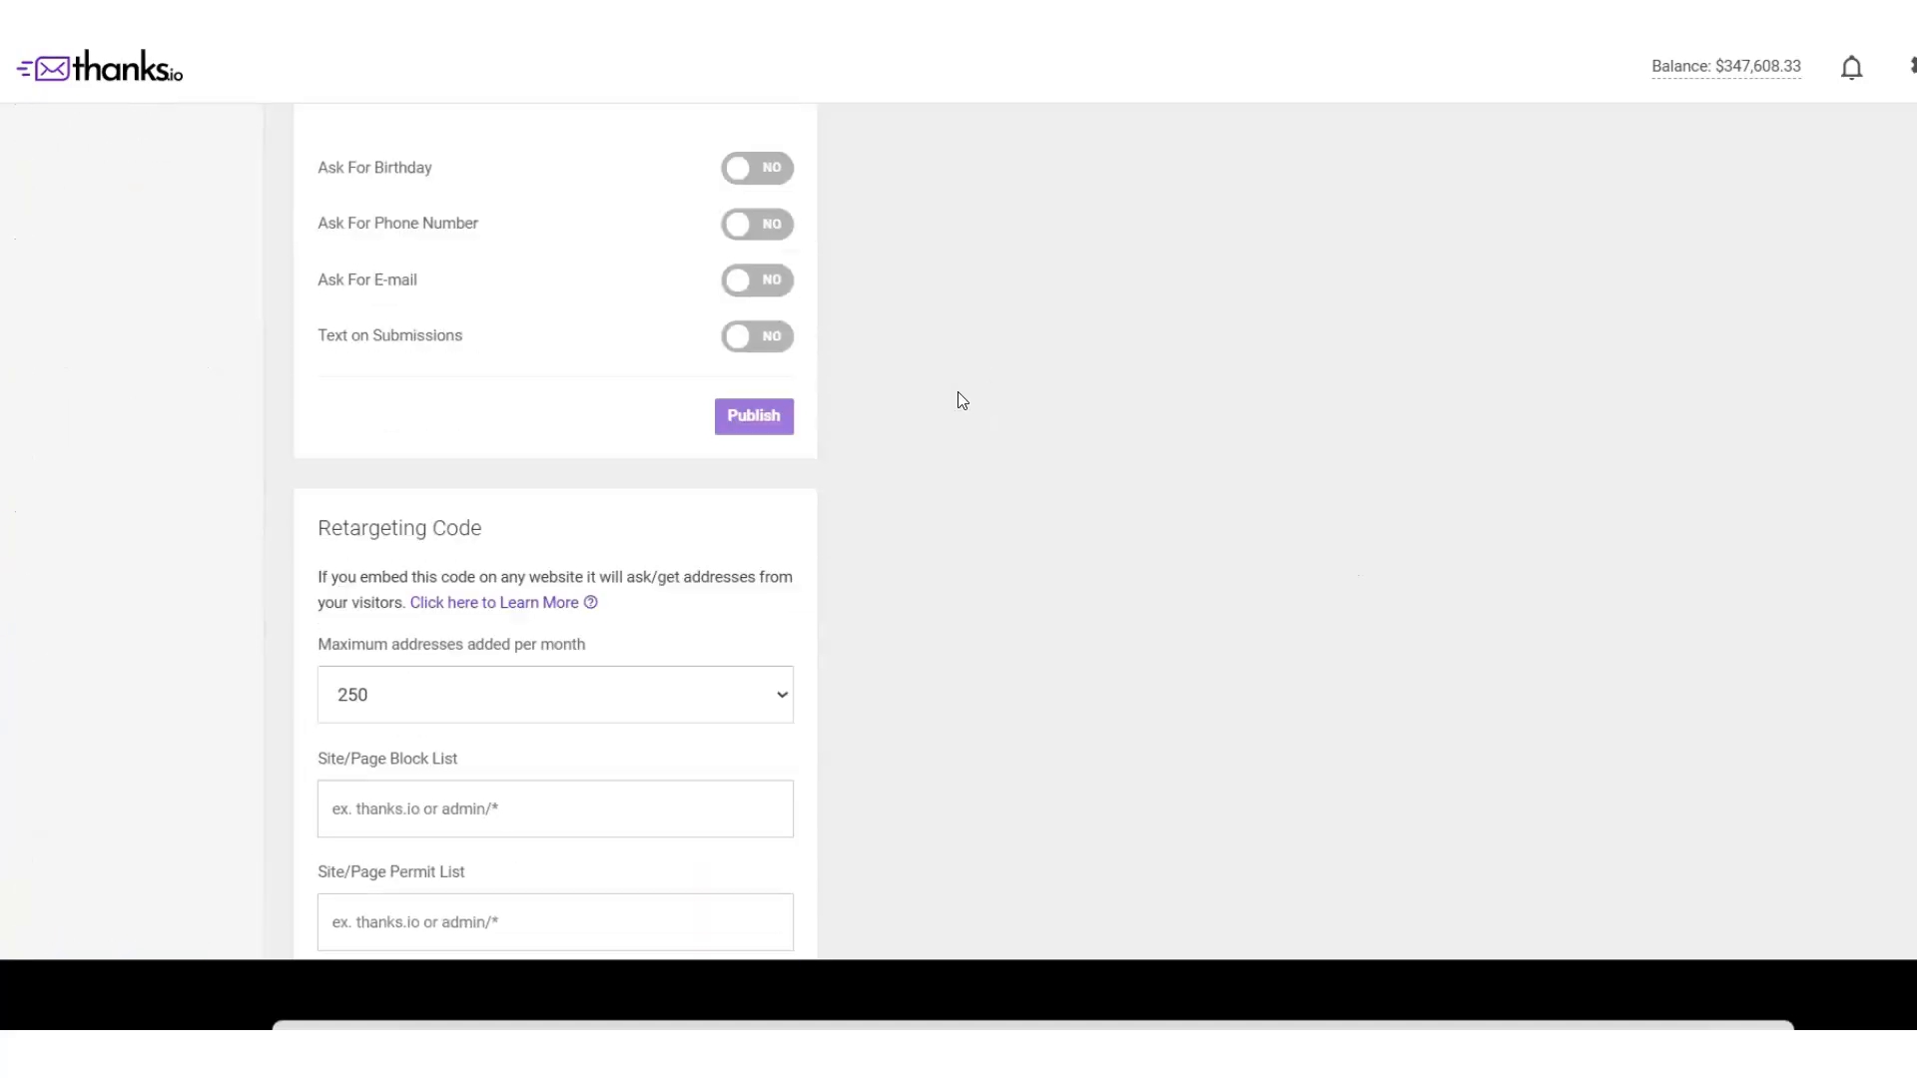
pyautogui.scroll(-8, 941, 685)
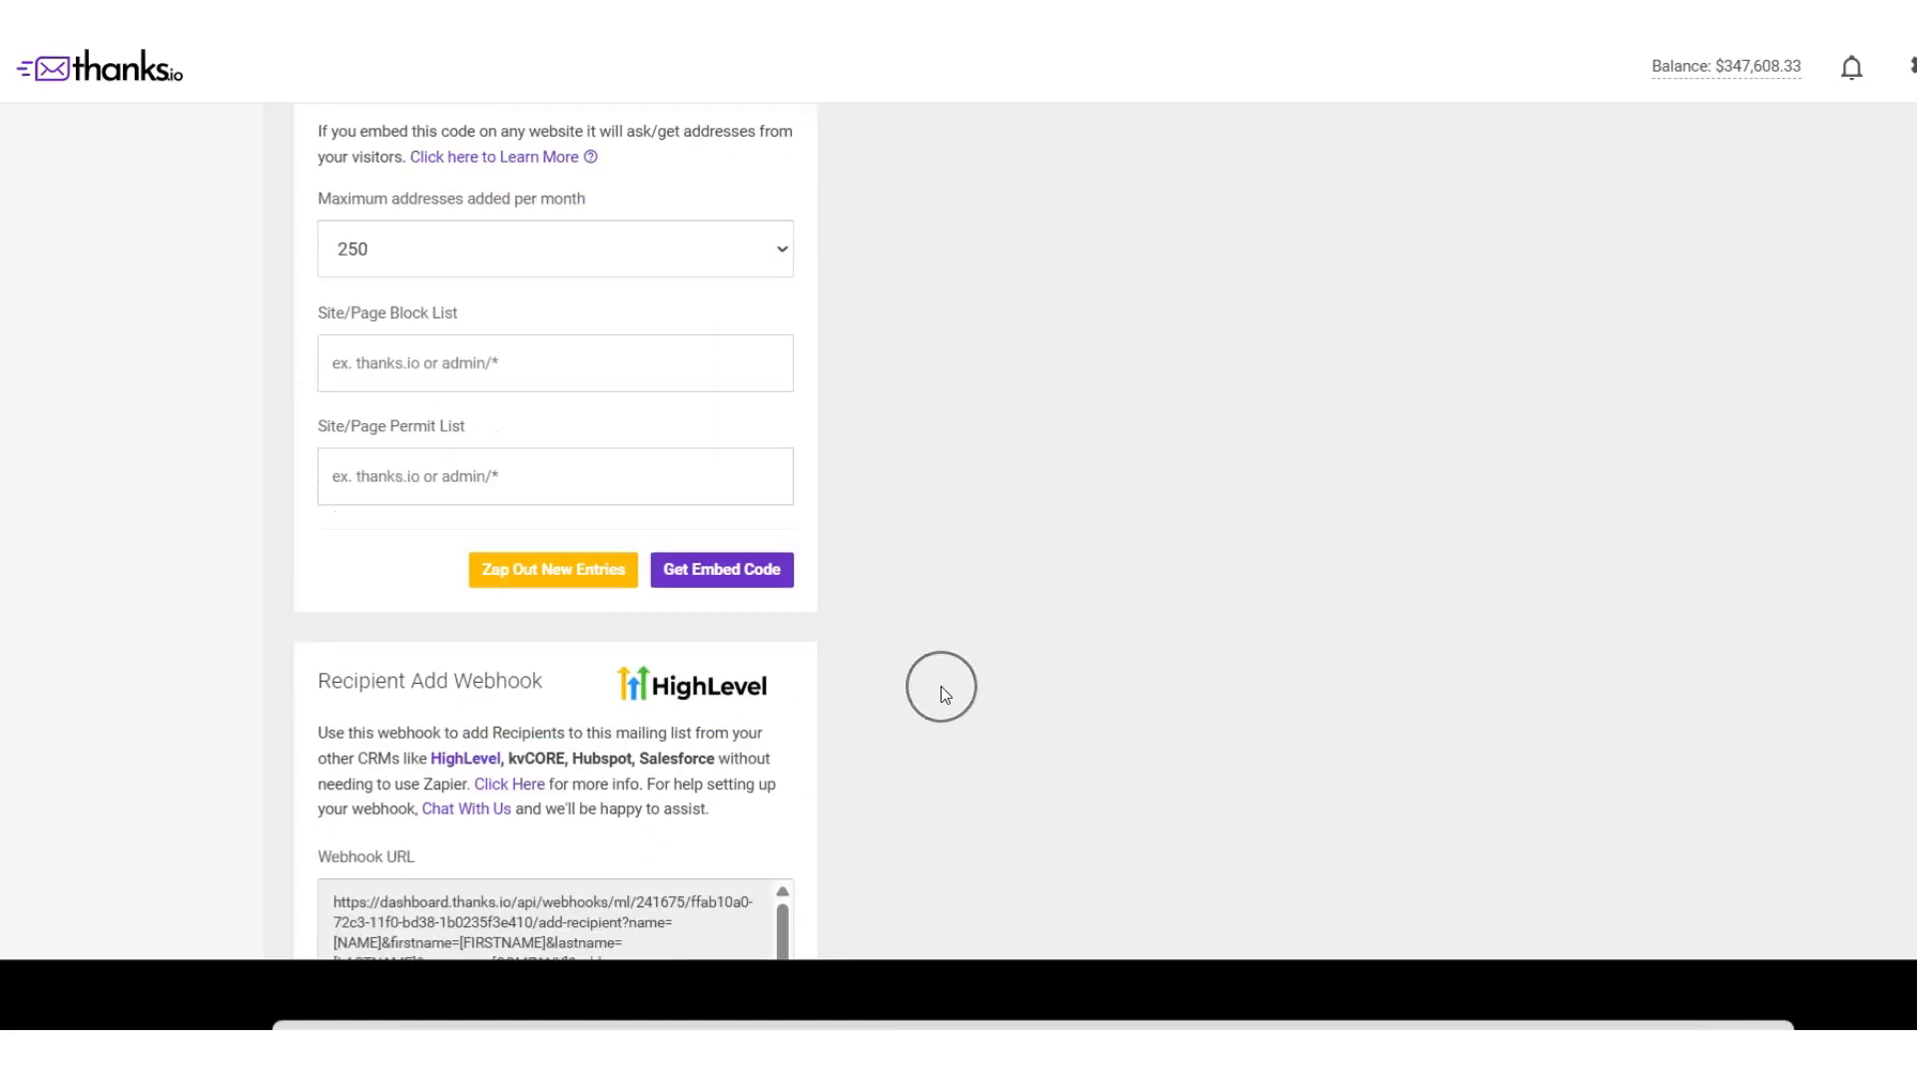
pyautogui.moveTo(565, 255); pyautogui.dragTo(371, 252)
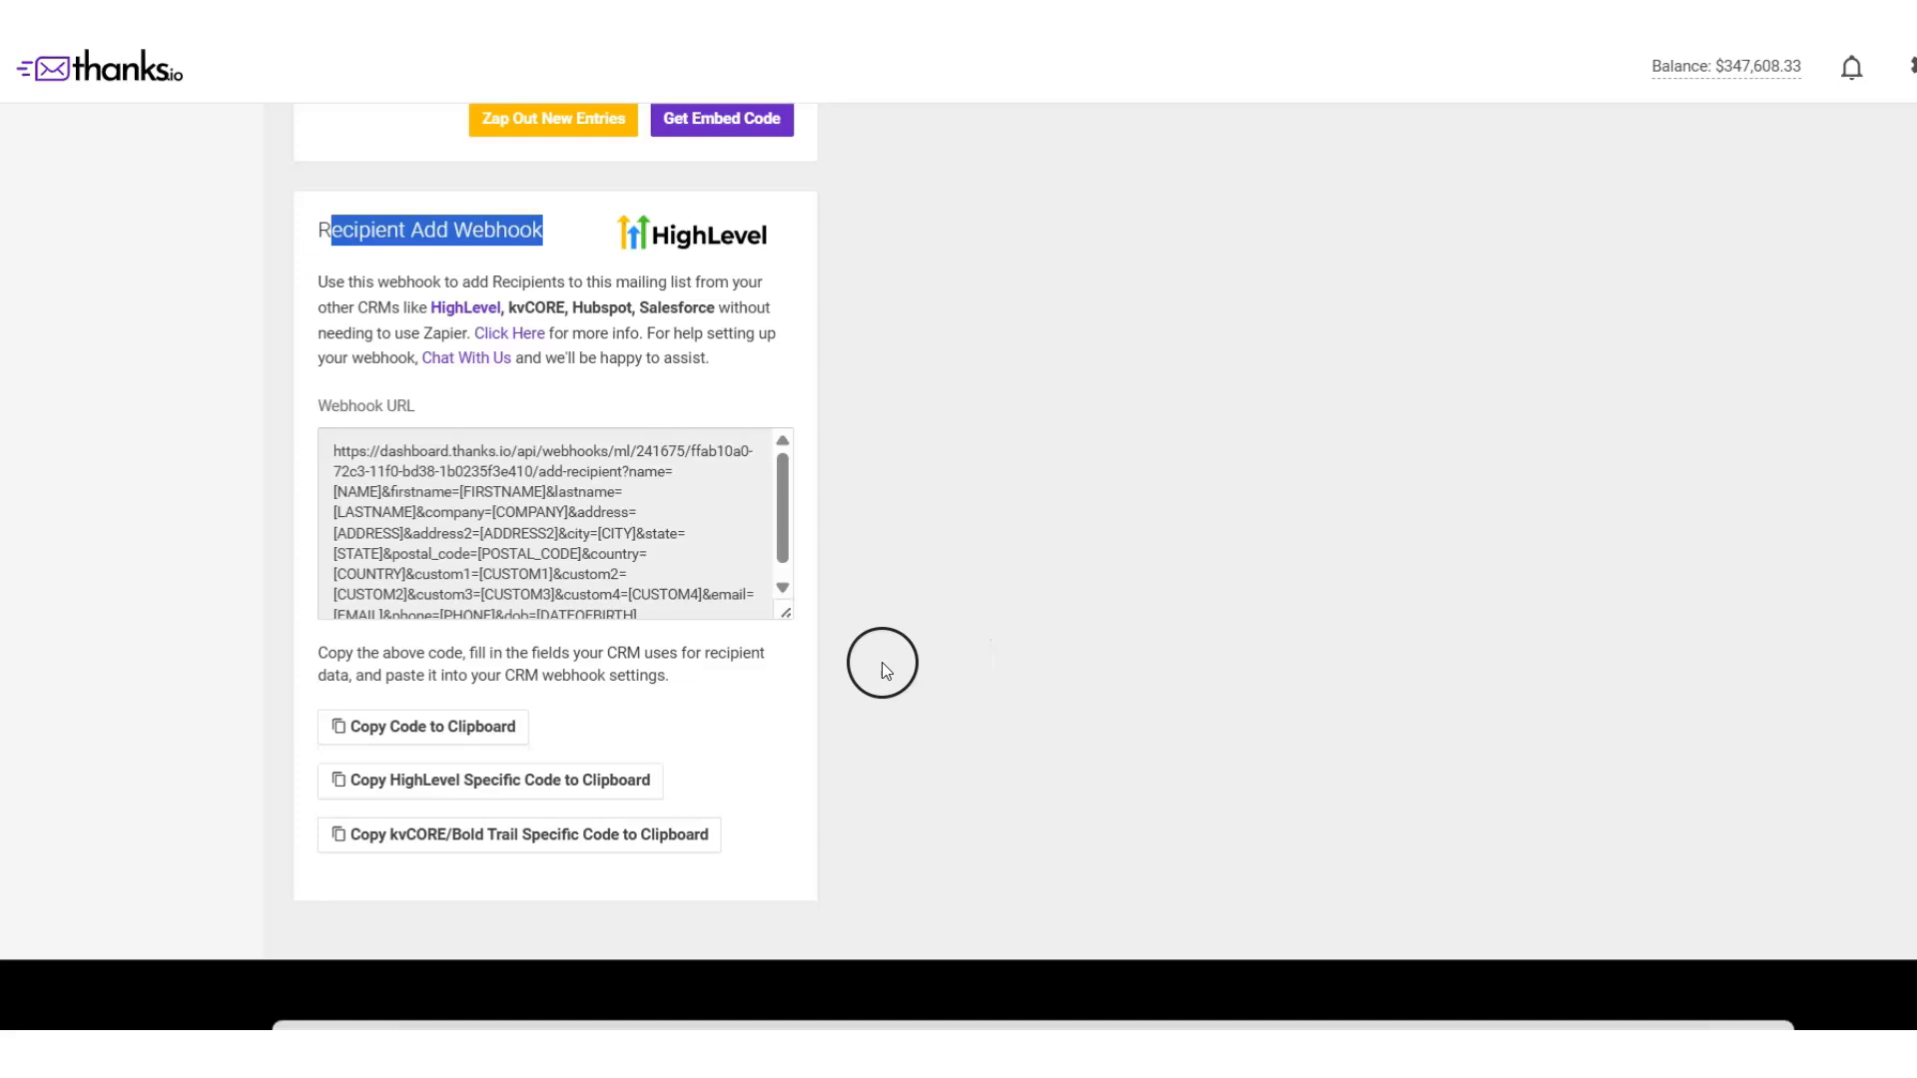
pyautogui.scroll(8, 1125, 620)
pyautogui.scroll(-8, 1125, 620)
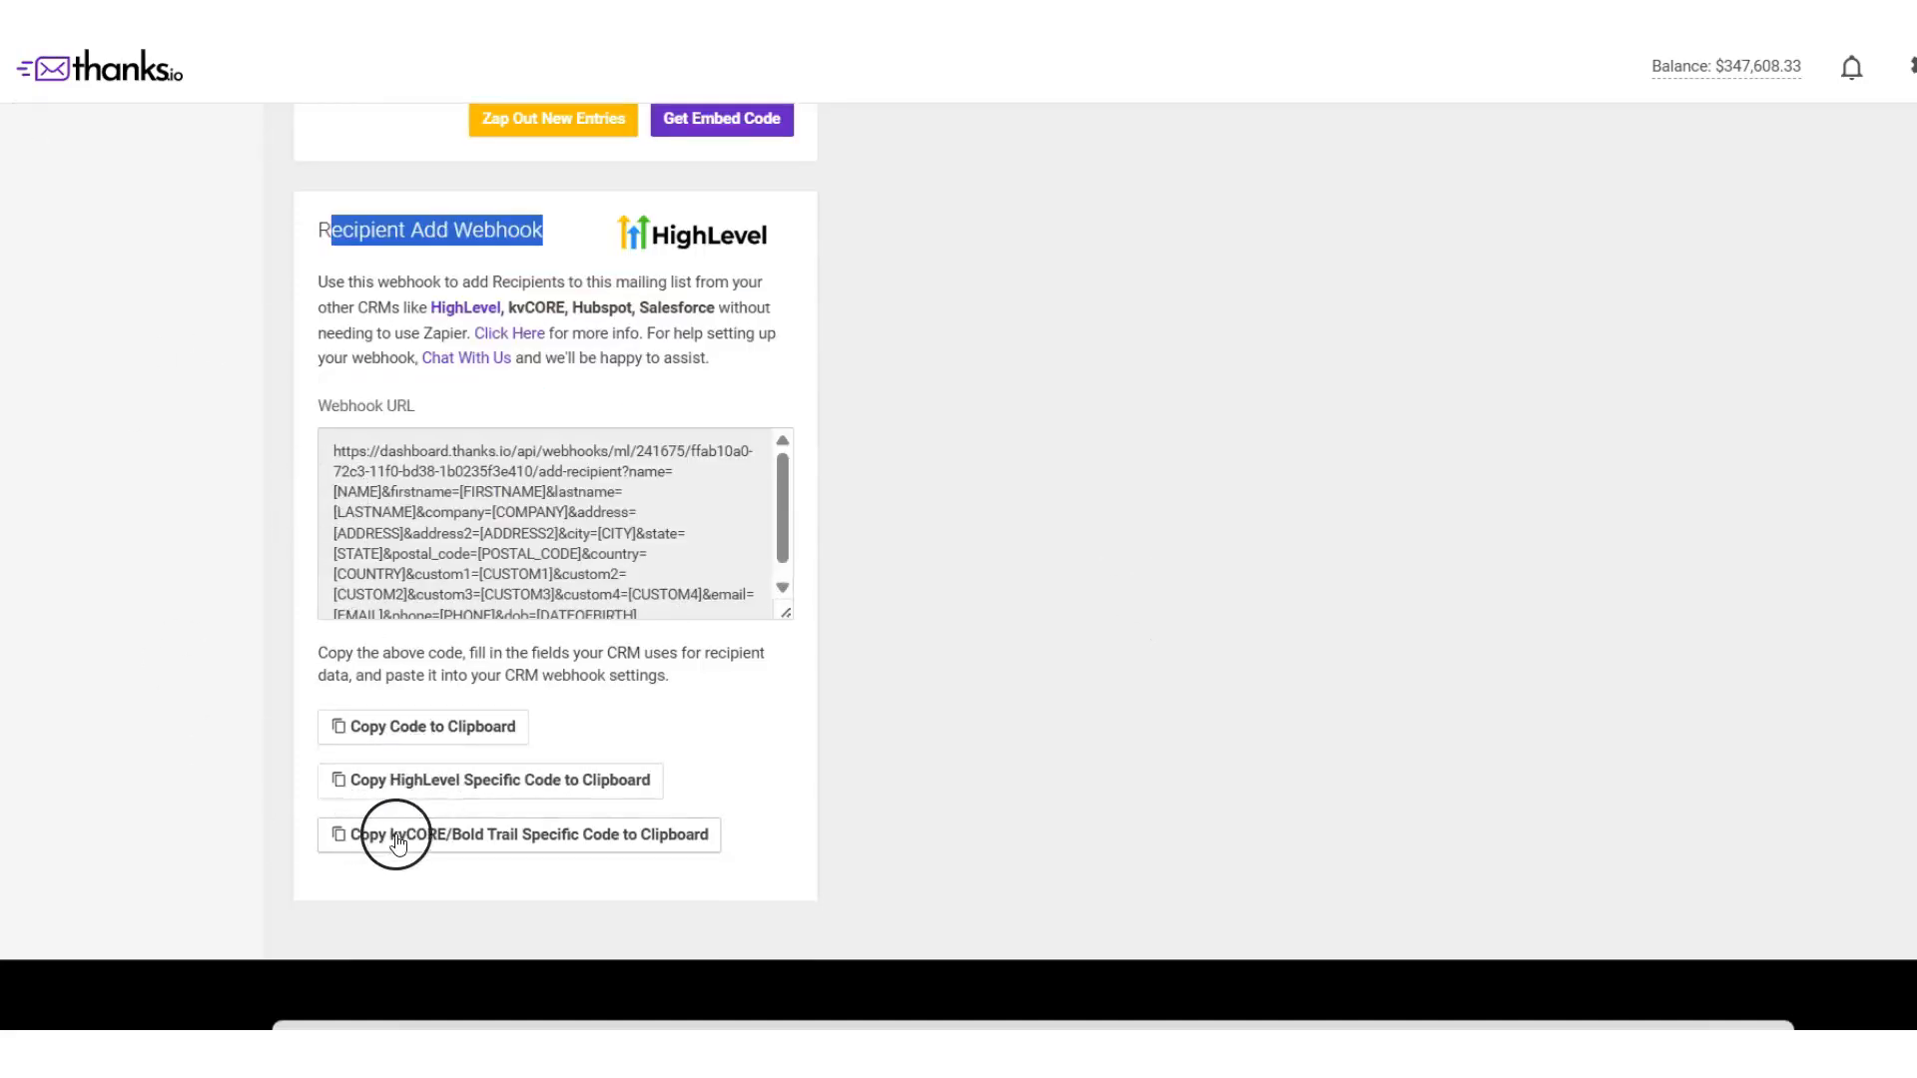
pyautogui.click(462, 837)
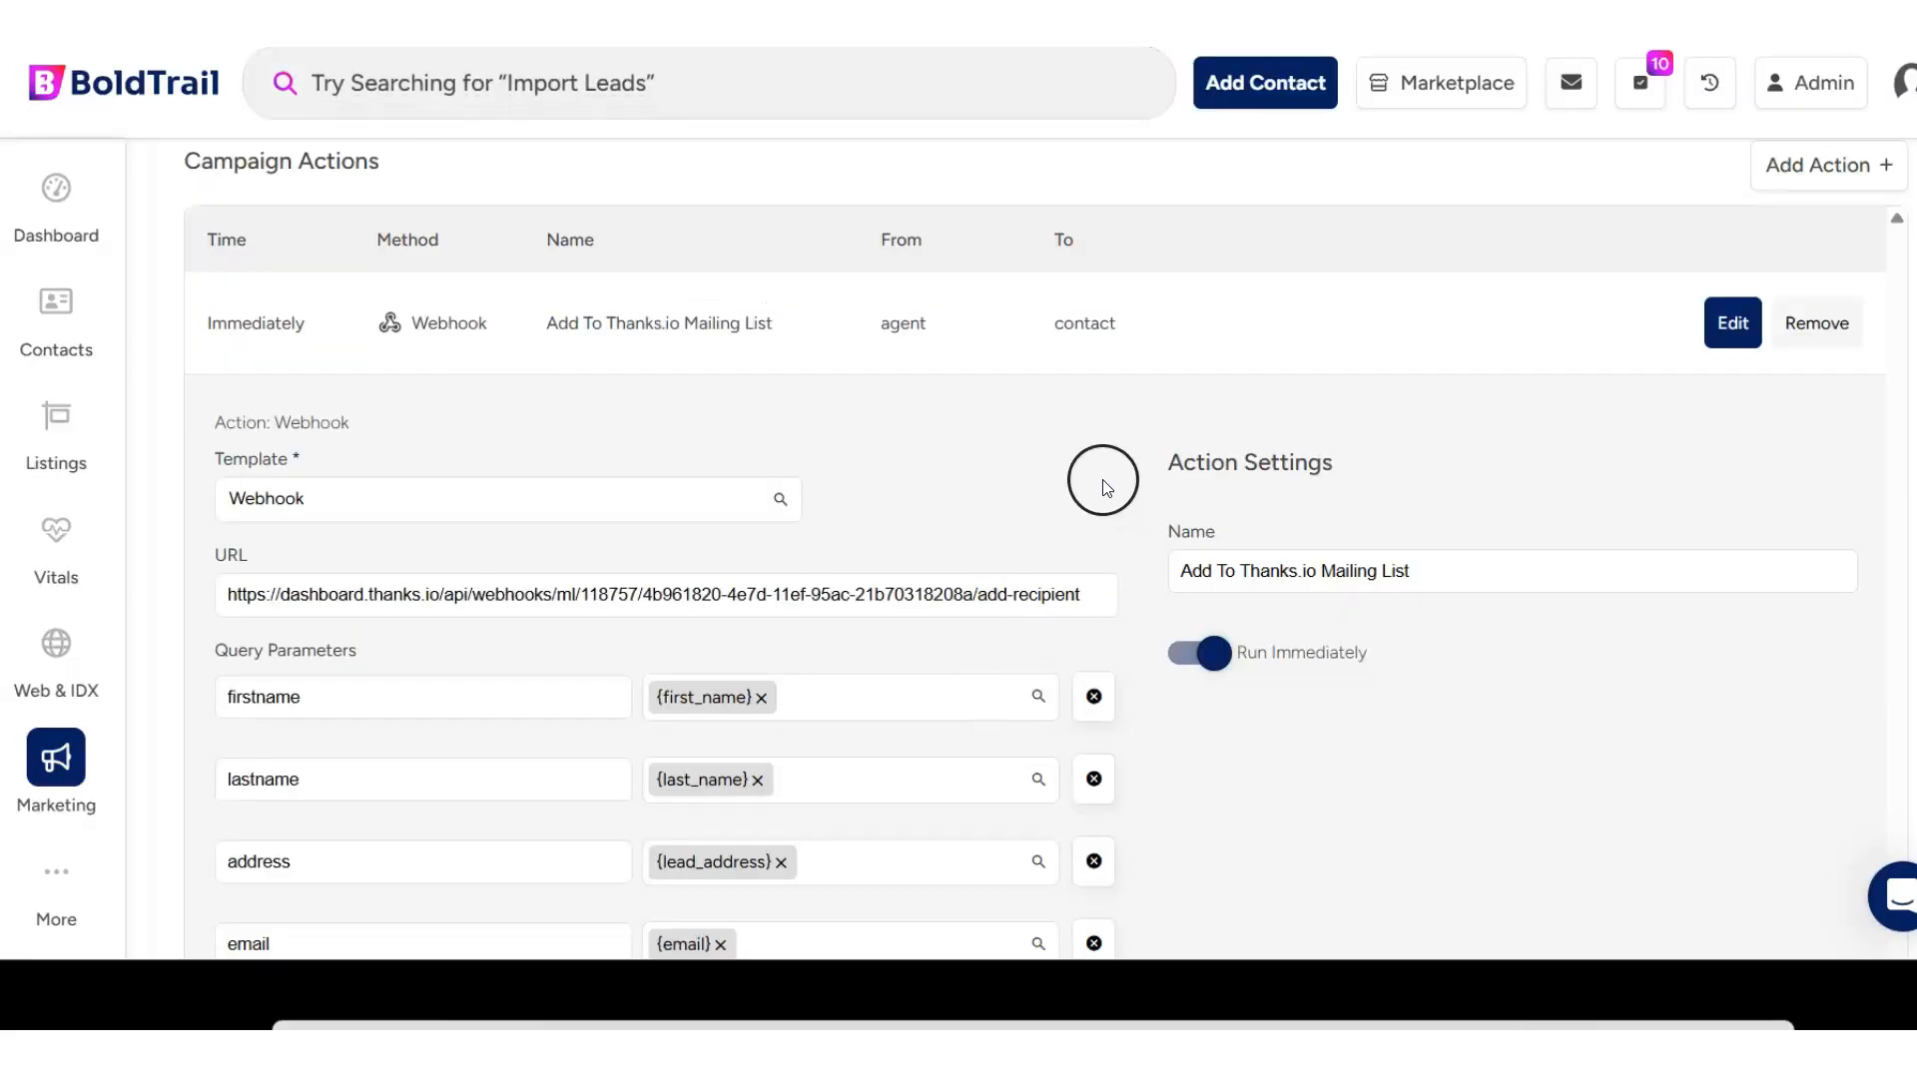
# - Return to BoldTrail and look at the action types that can be added to the Webhook Test campaign
pyautogui.scroll(6, 1118, 469)
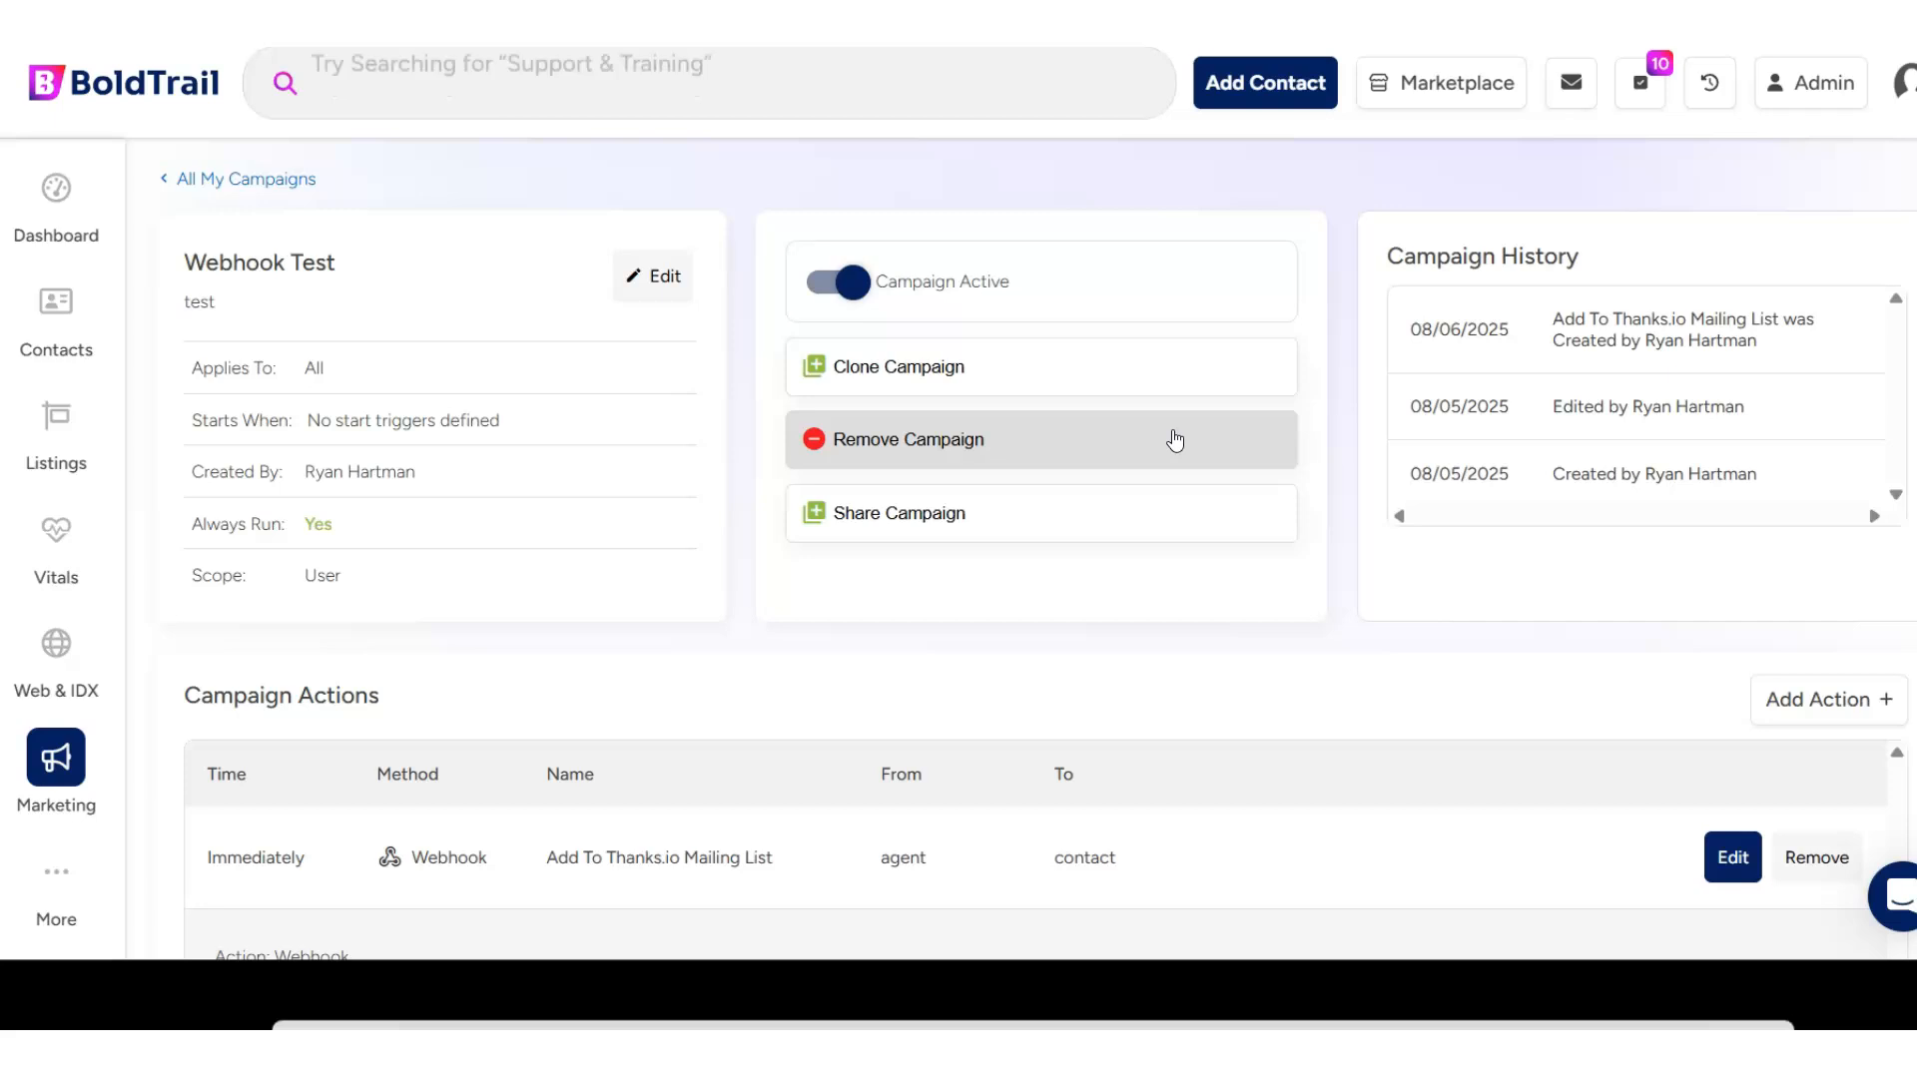
pyautogui.scroll(-7, 1174, 440)
pyautogui.scroll(2, 1175, 441)
pyautogui.scroll(1, 1175, 440)
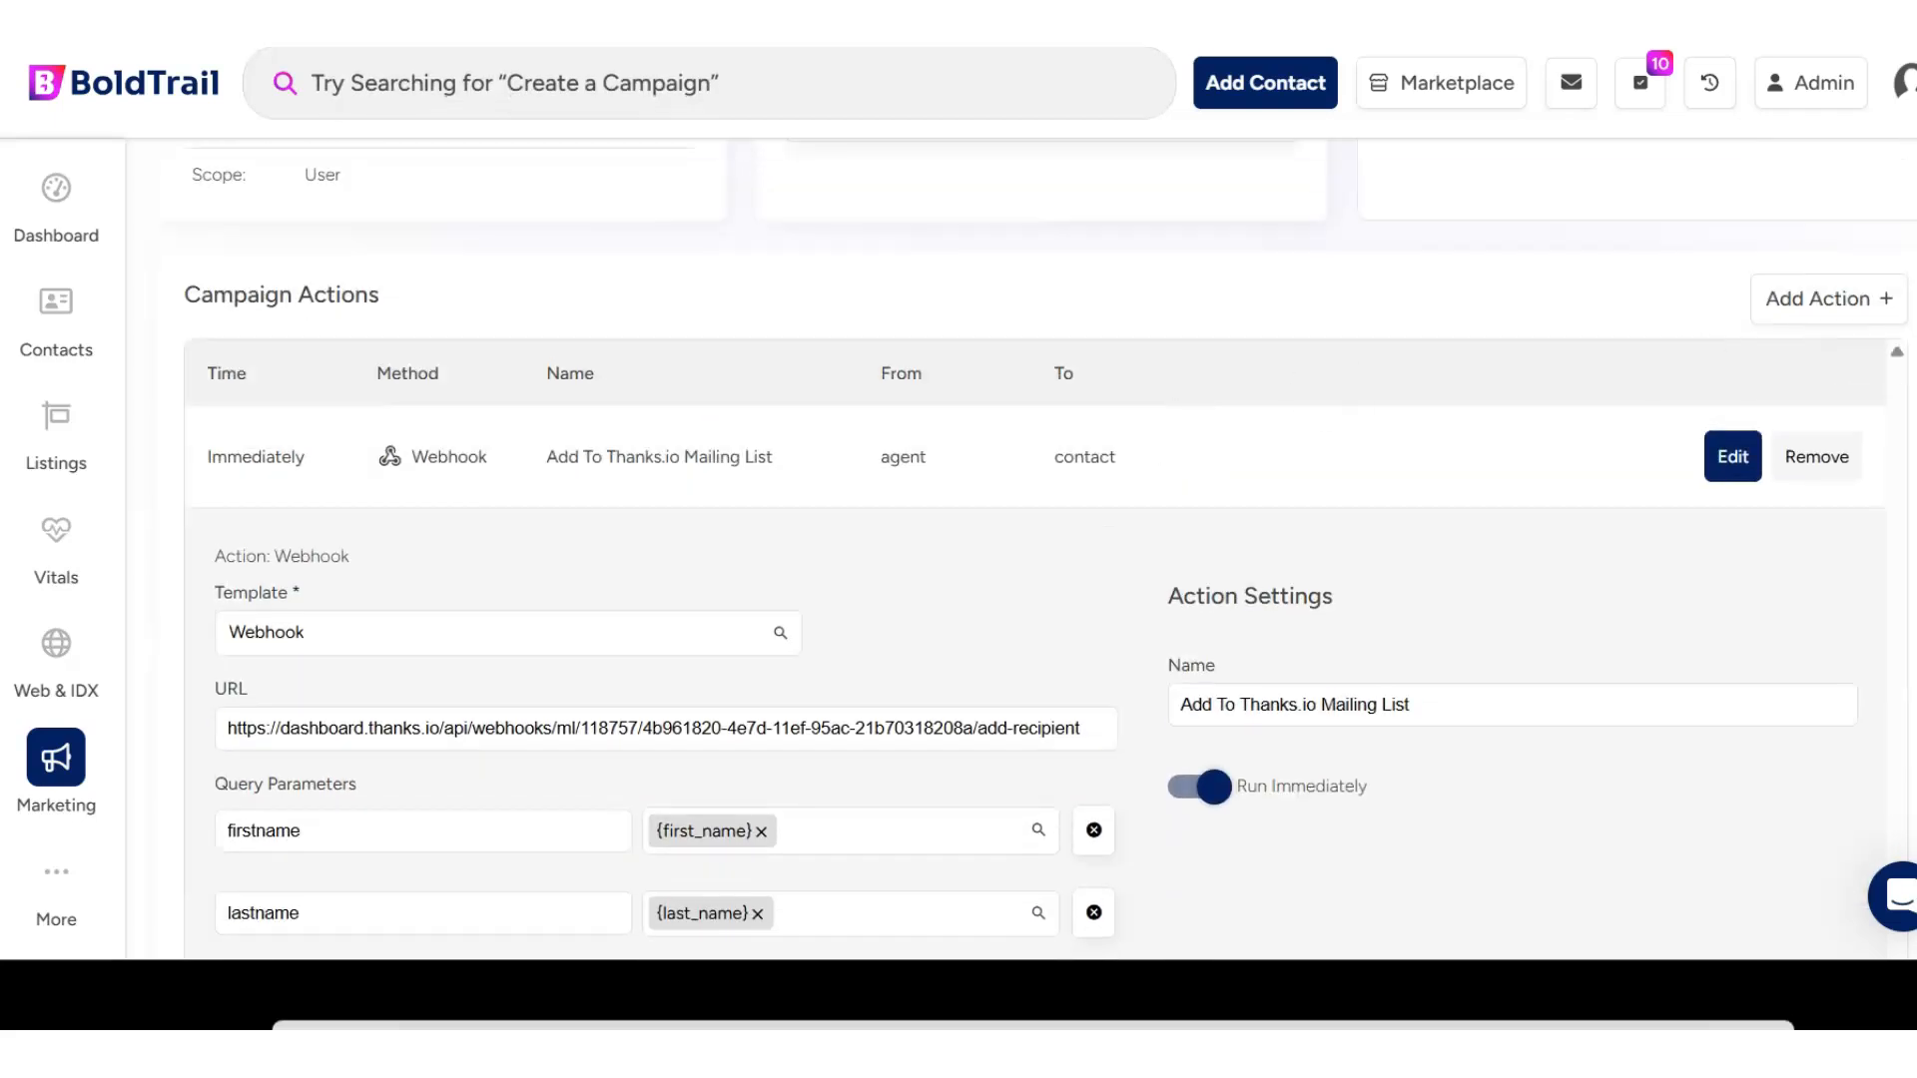
pyautogui.click(1829, 297)
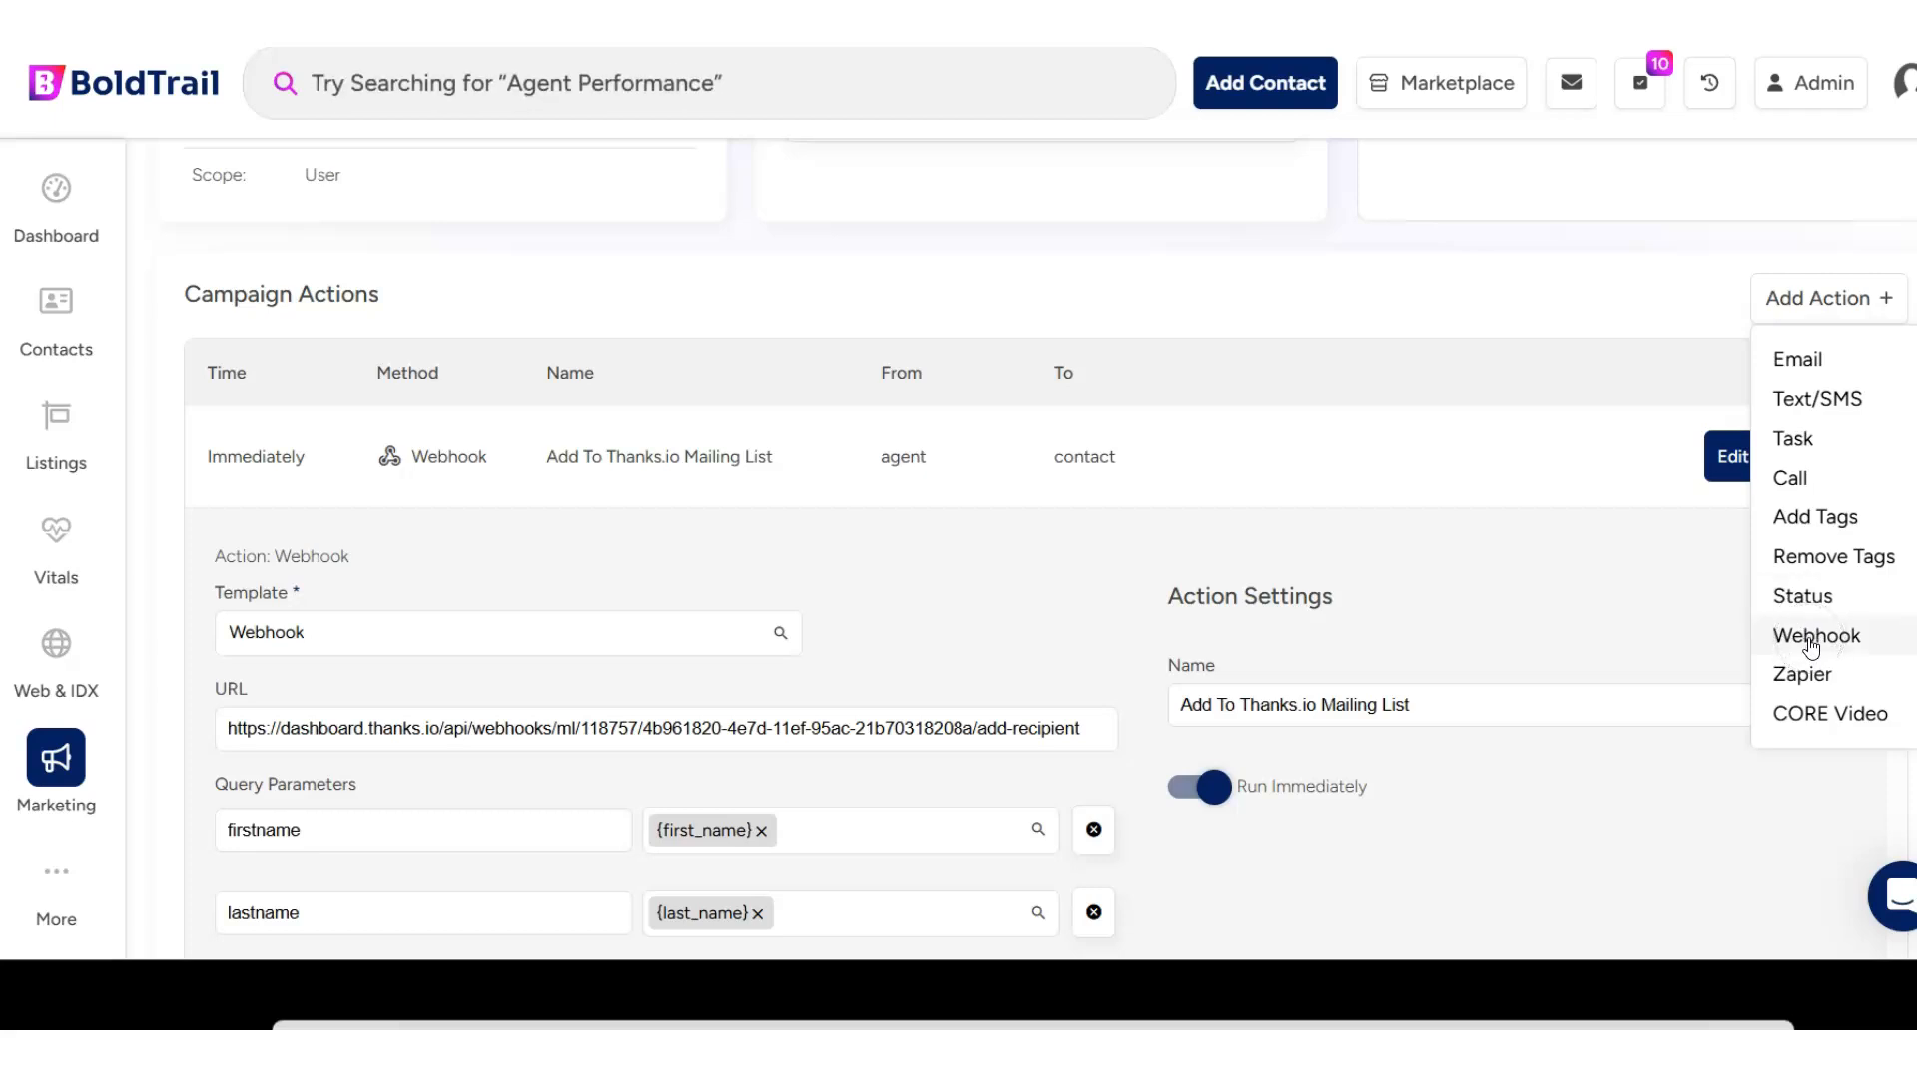
pyautogui.click(922, 566)
# - Highlight the full URL of the Add To Thanks.io Mailing List webhook action
pyautogui.scroll(-2, 855, 480)
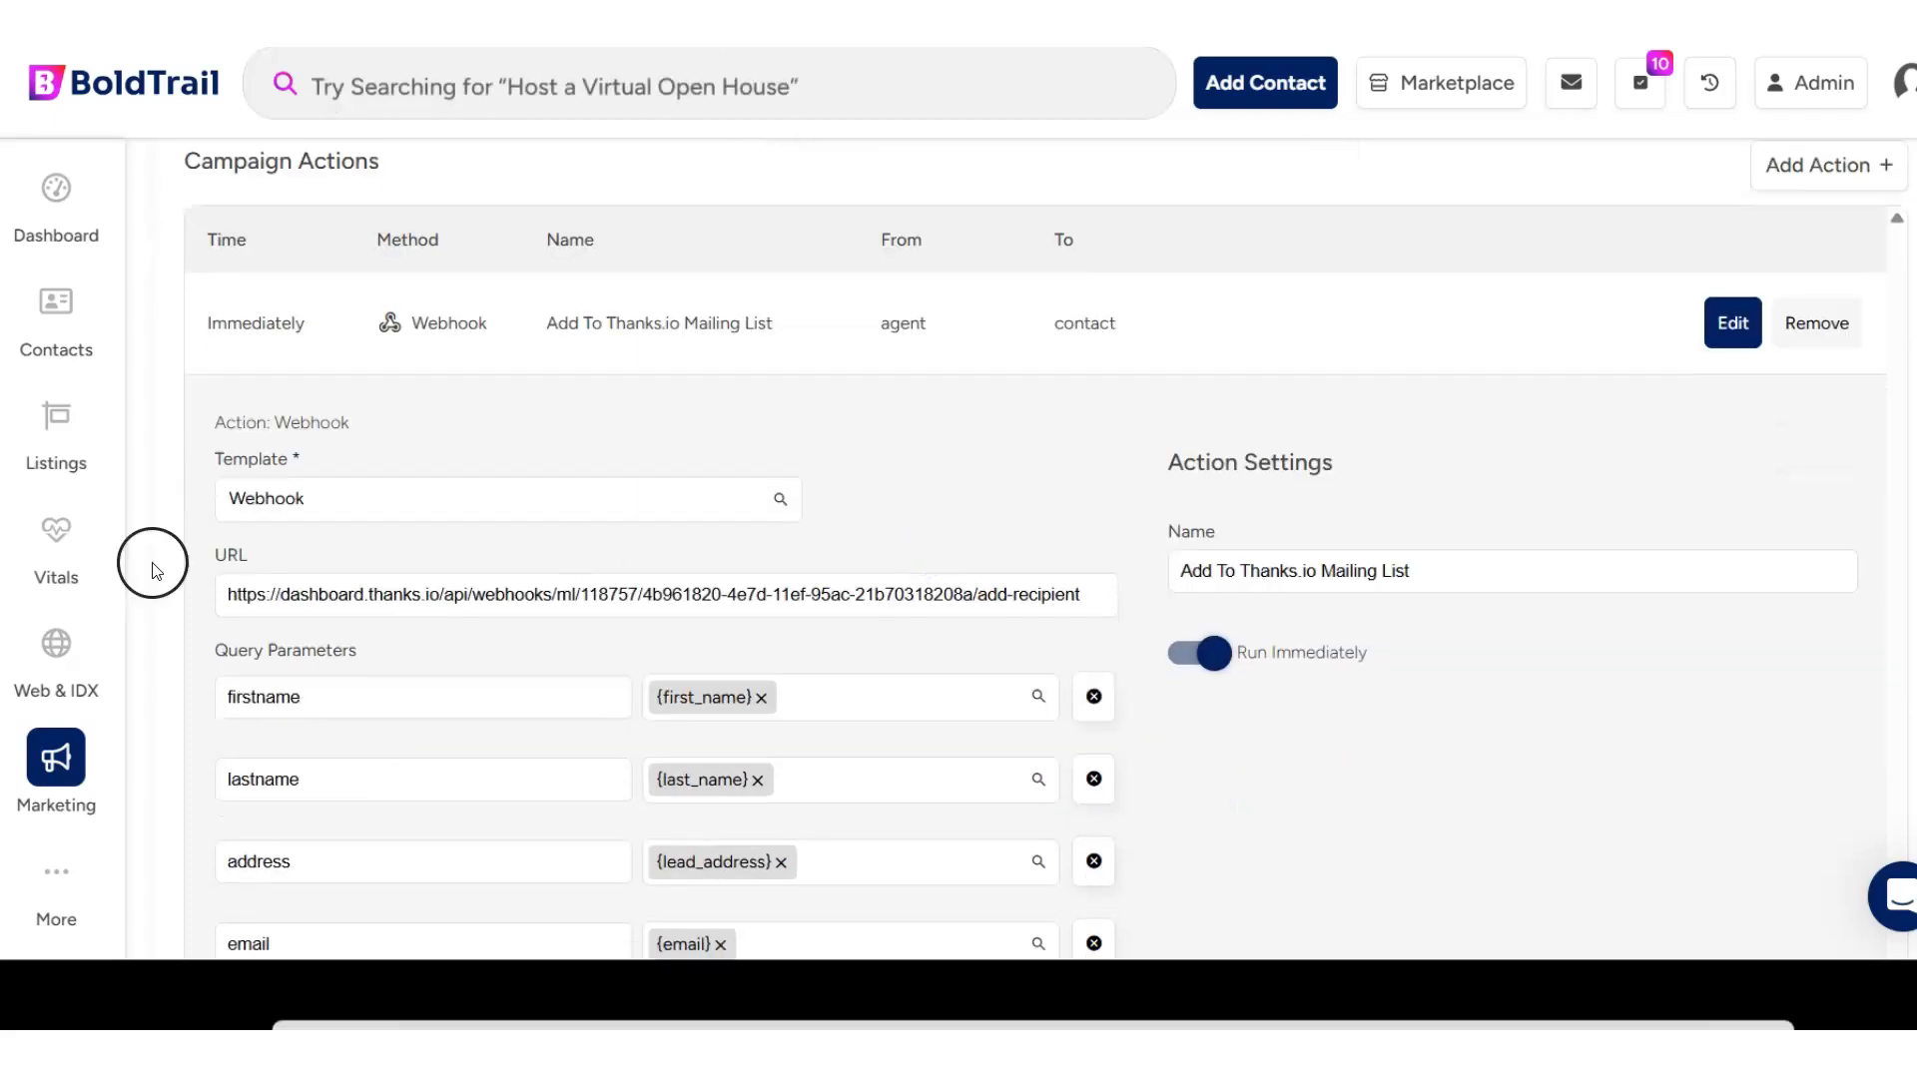
pyautogui.scroll(-4, 197, 523)
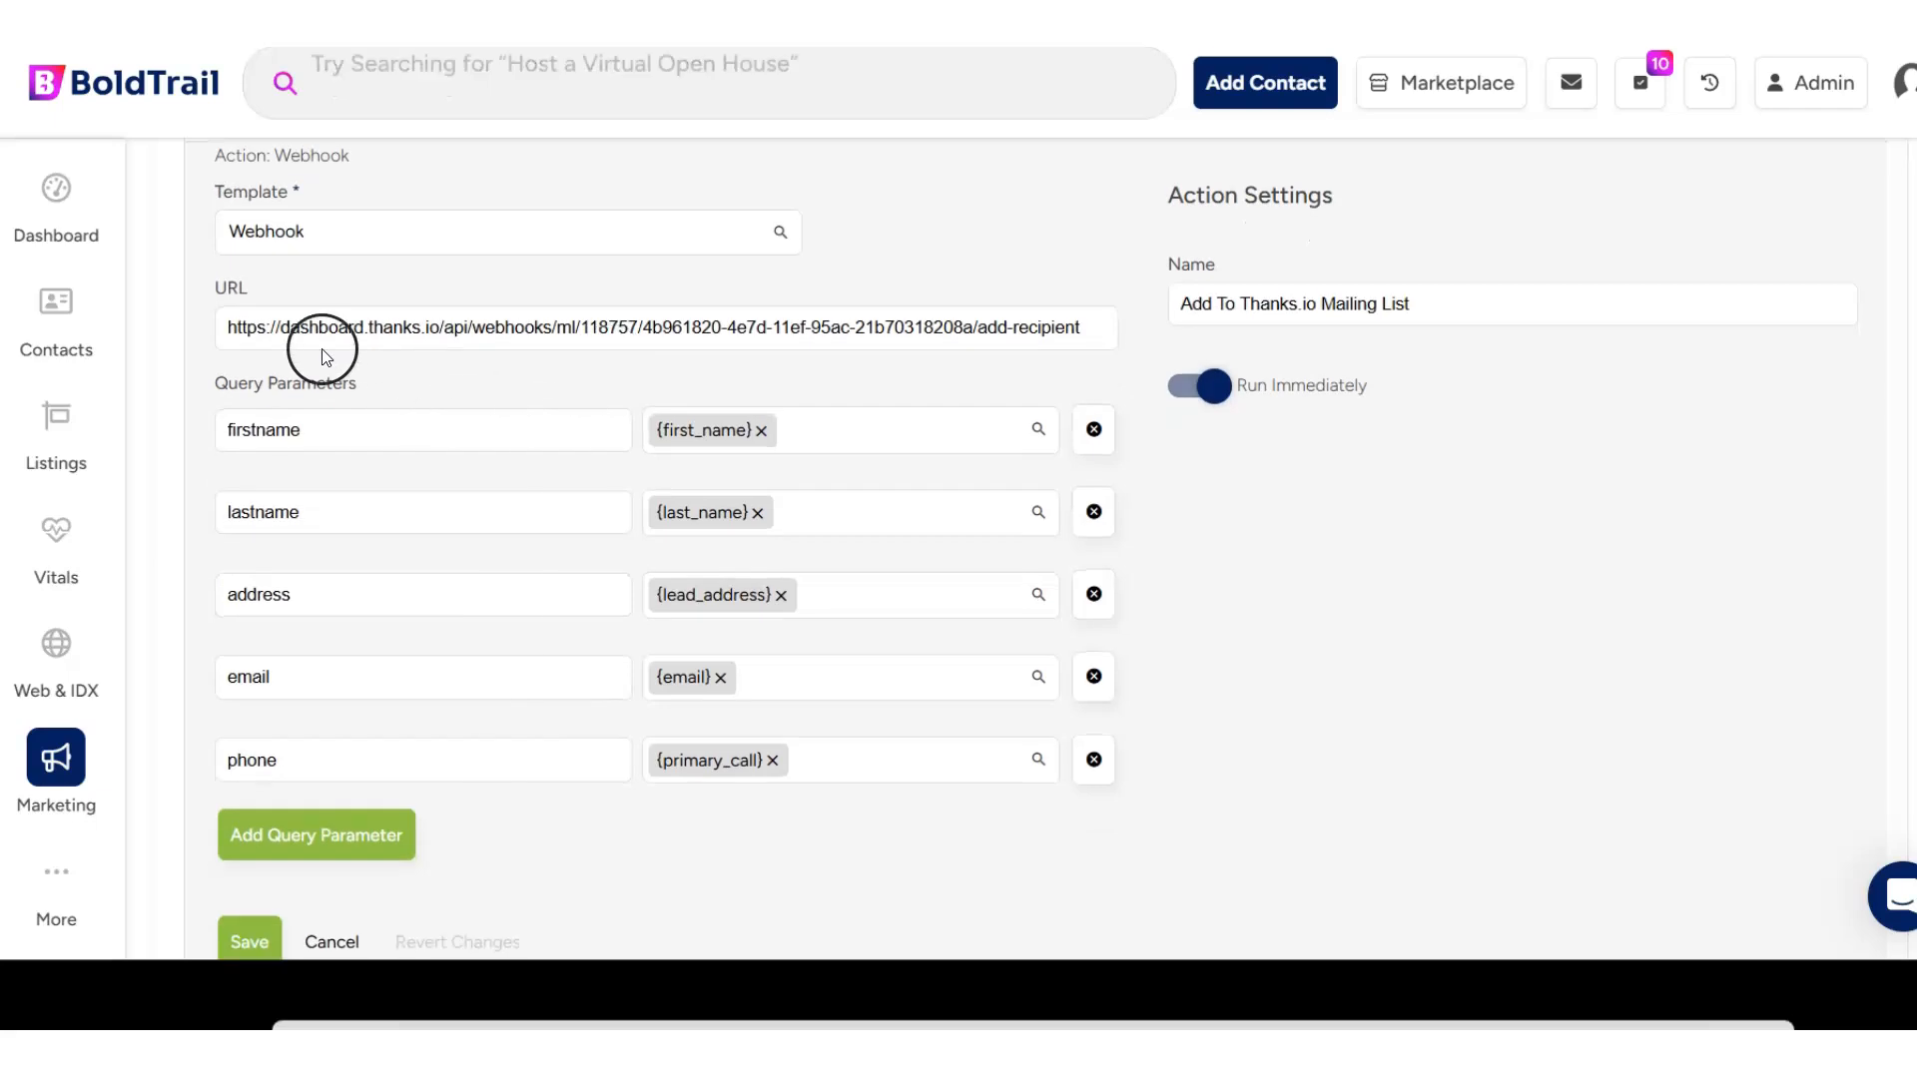
pyautogui.moveTo(222, 329); pyautogui.dragTo(1310, 326)
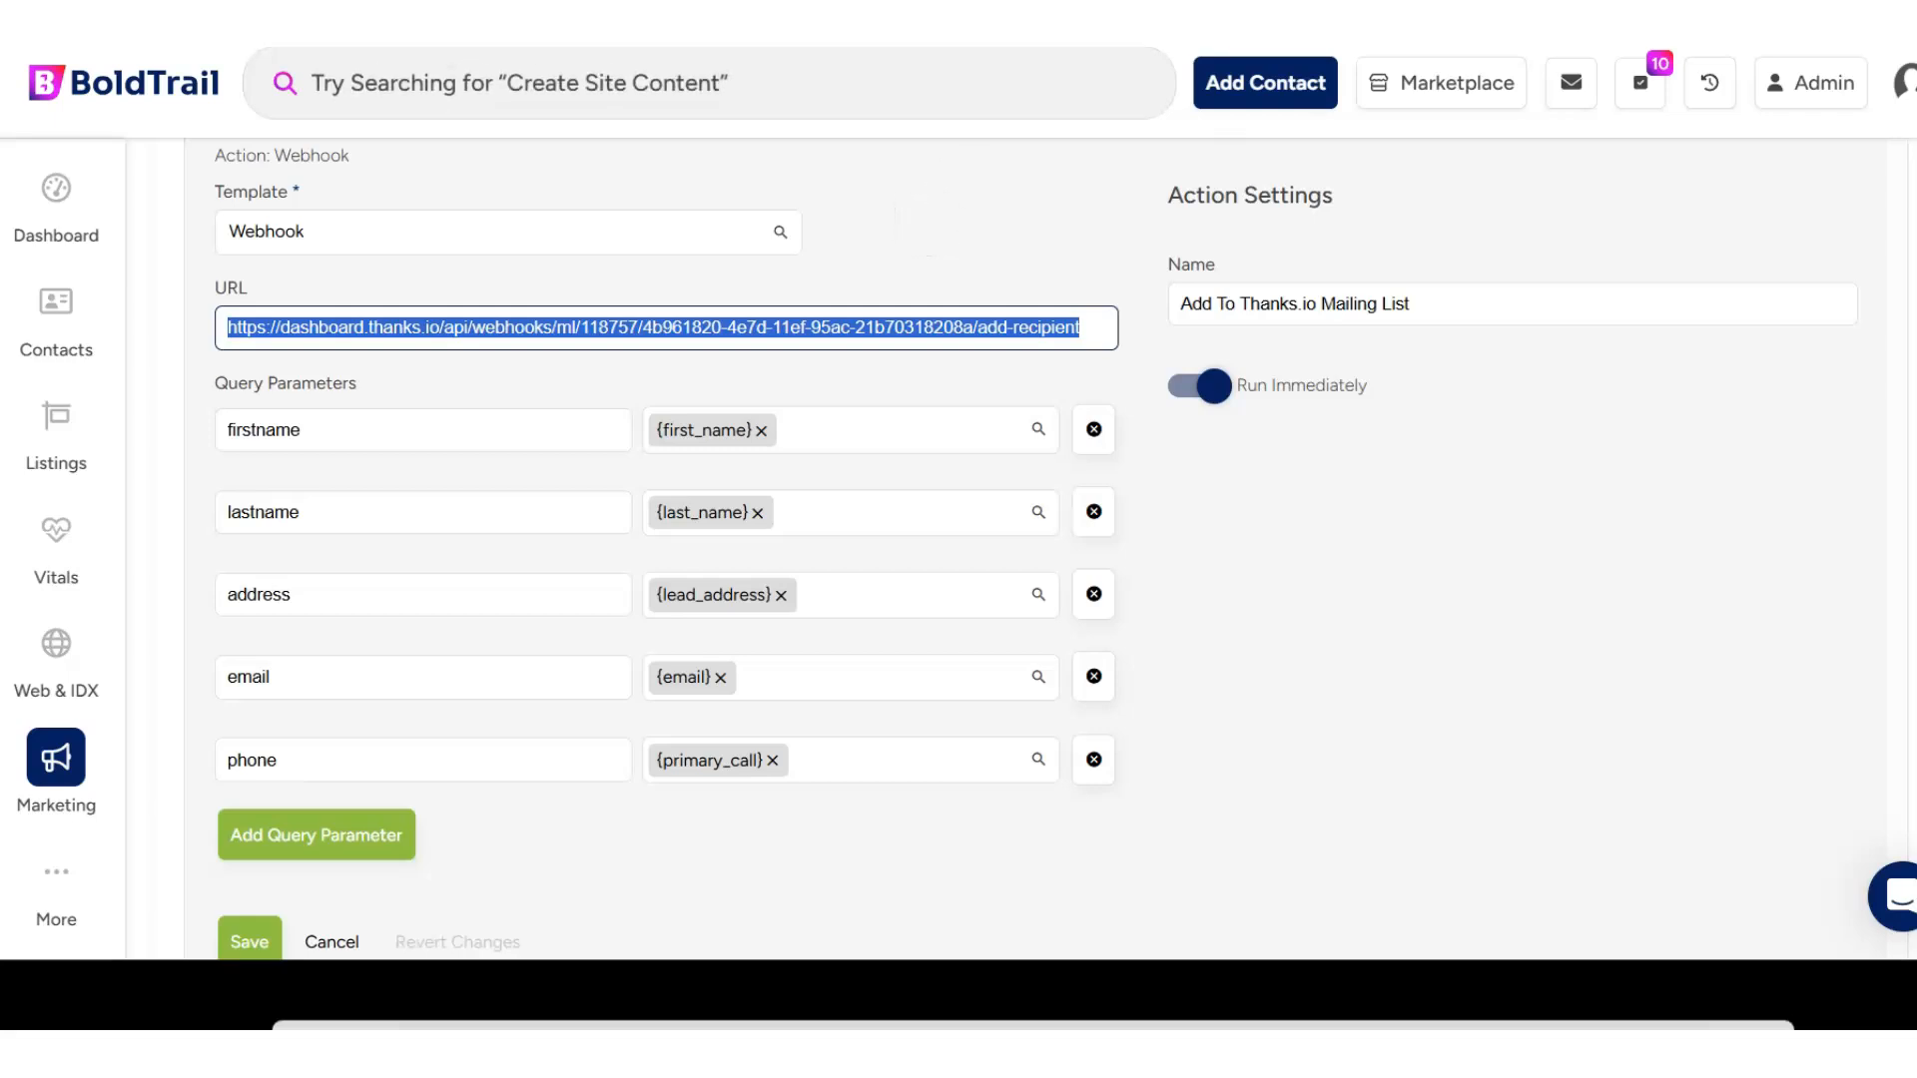
# - Bring up the copied webhook code in Notepad and examine the query string that follows add-recipient
pyautogui.moveTo(1916, 90); pyautogui.dragTo(776, 180)
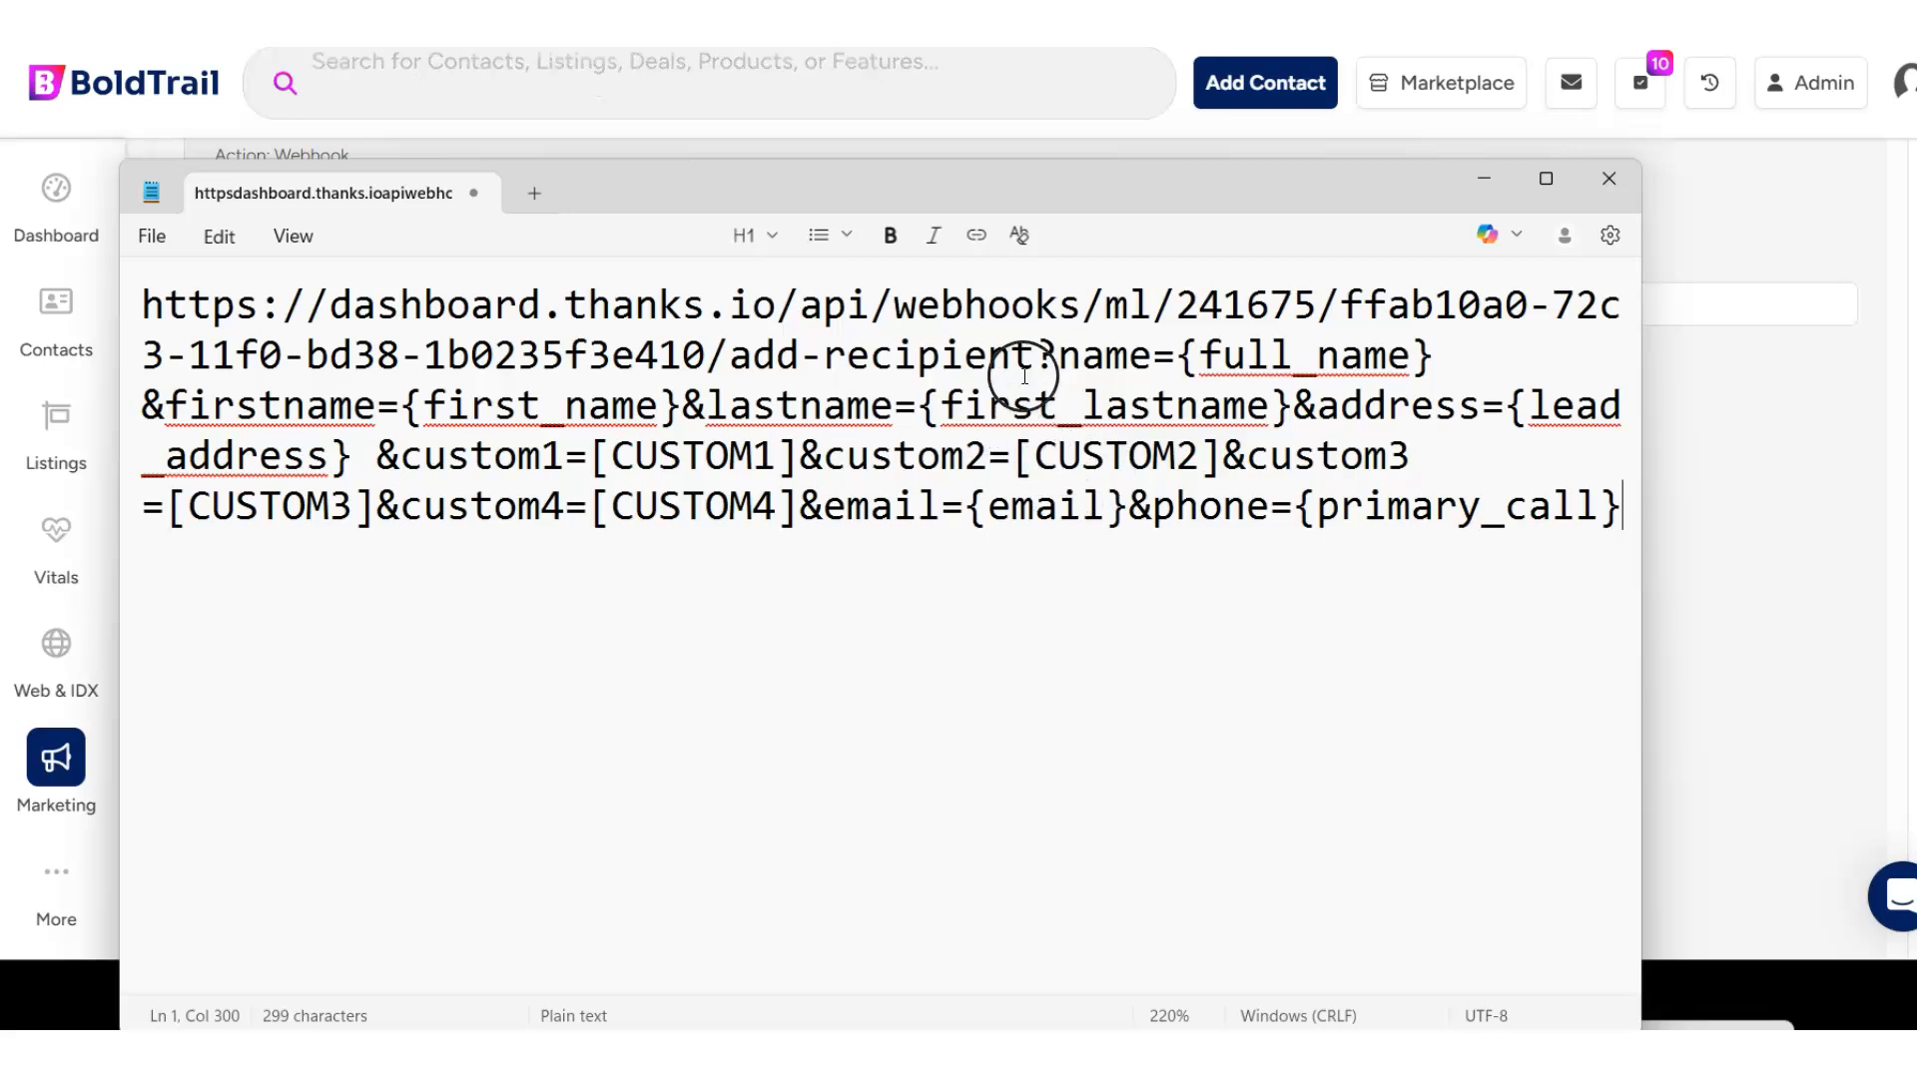
pyautogui.moveTo(1035, 357); pyautogui.dragTo(1642, 524)
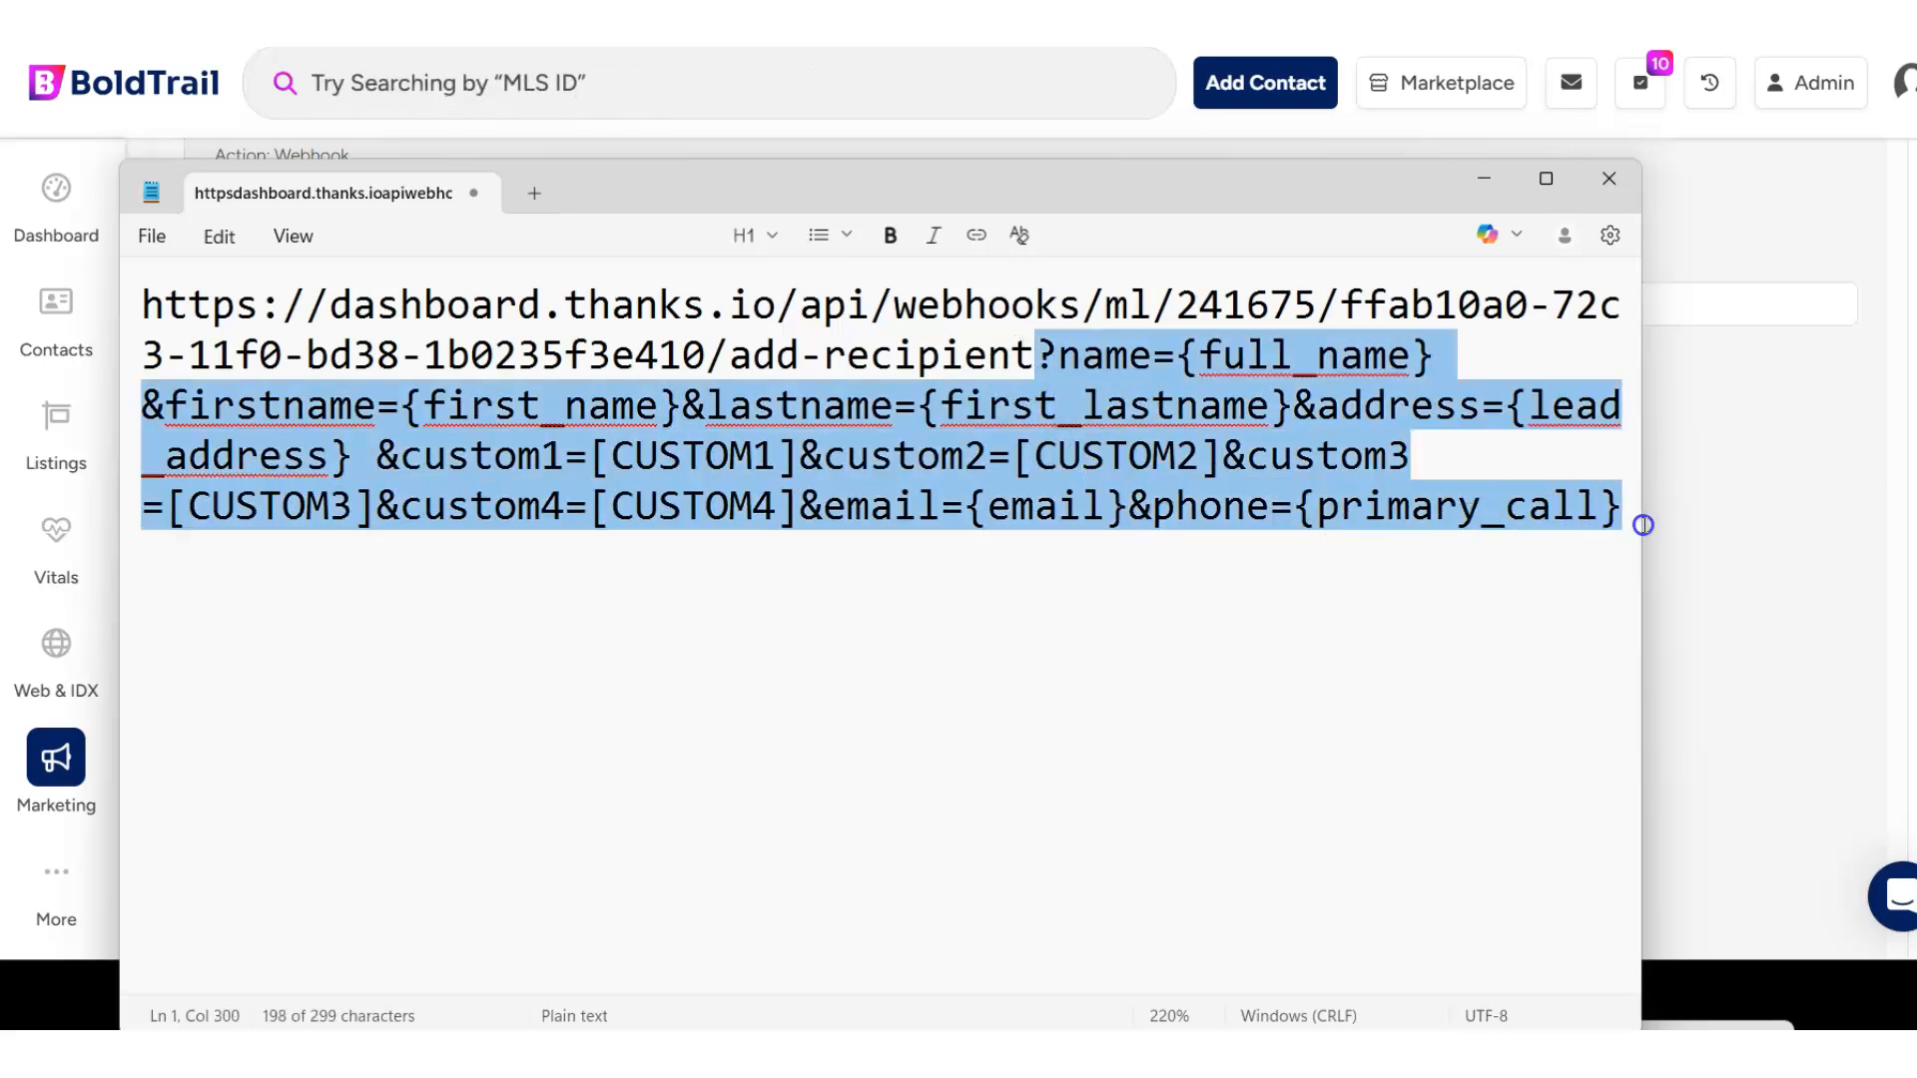
pyautogui.click(1026, 343)
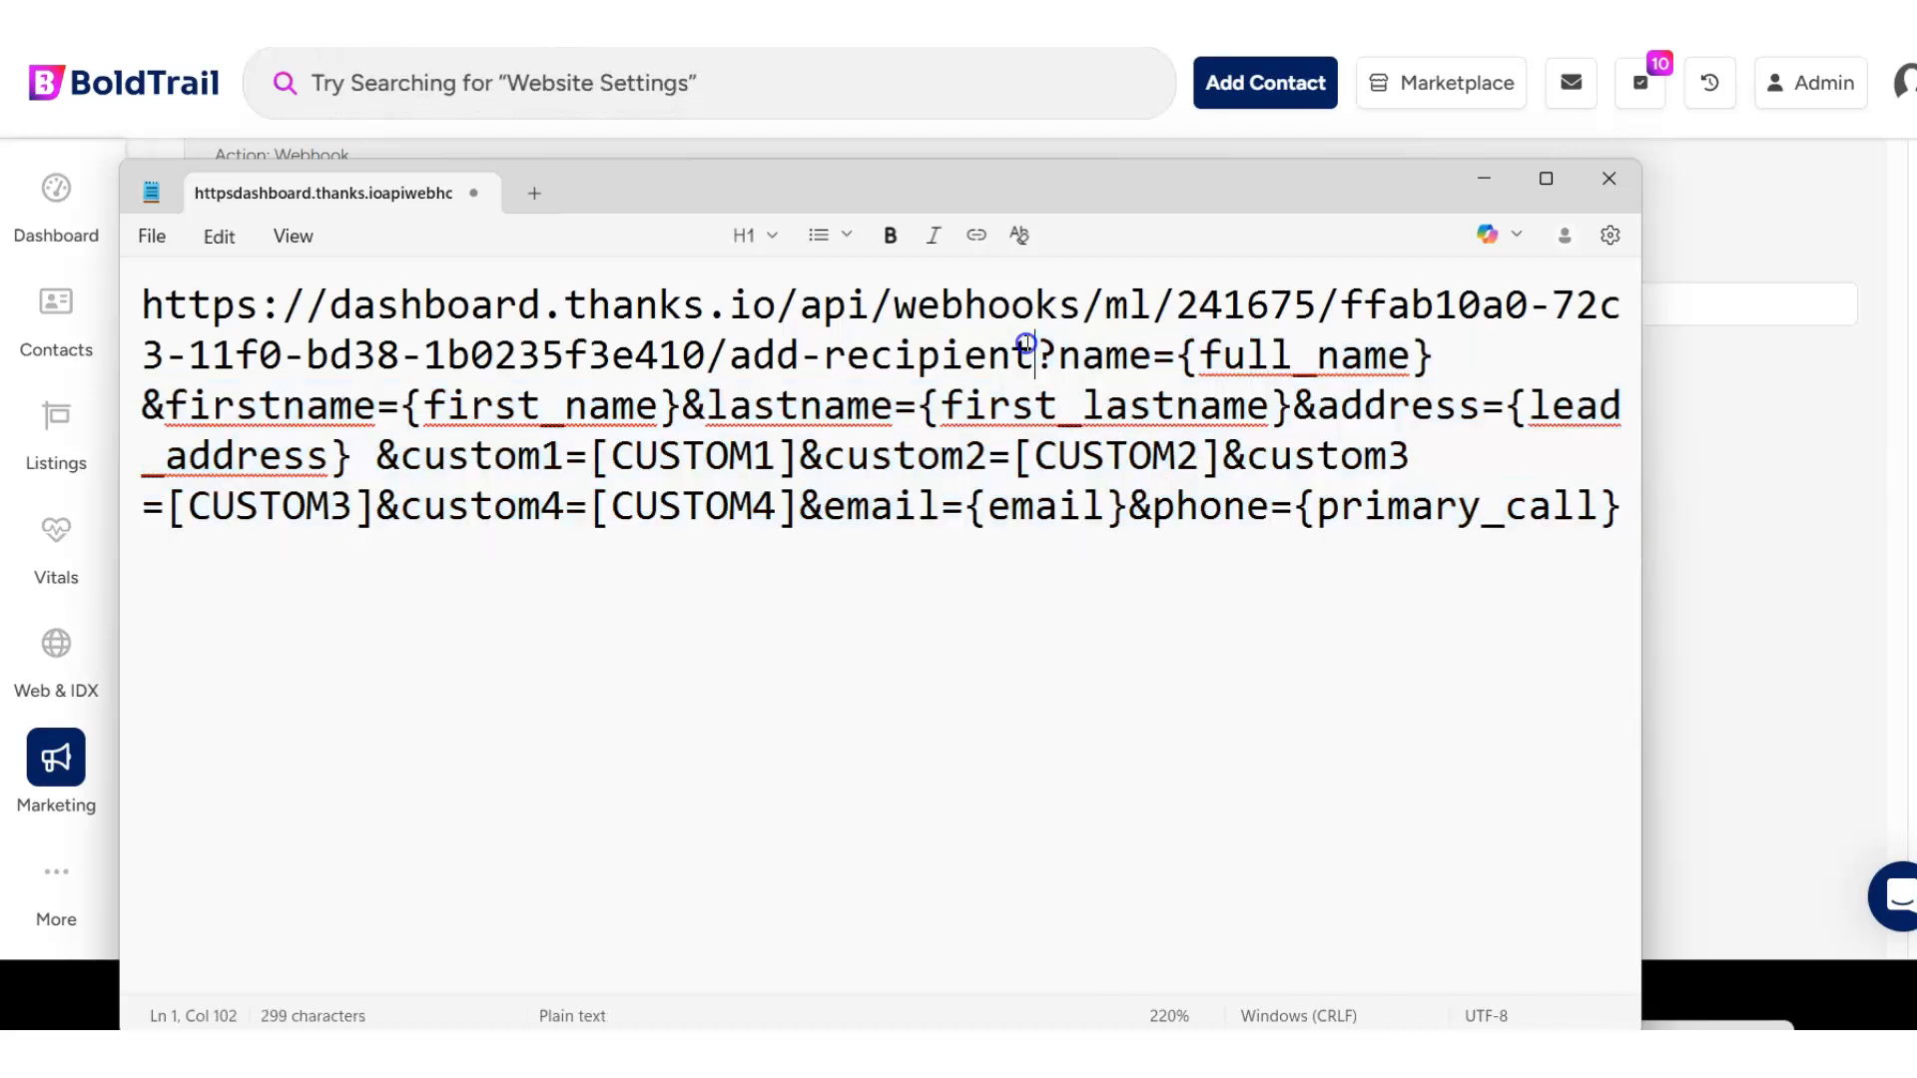
pyautogui.press('Return')
pyautogui.press('Return')
pyautogui.press('Return')
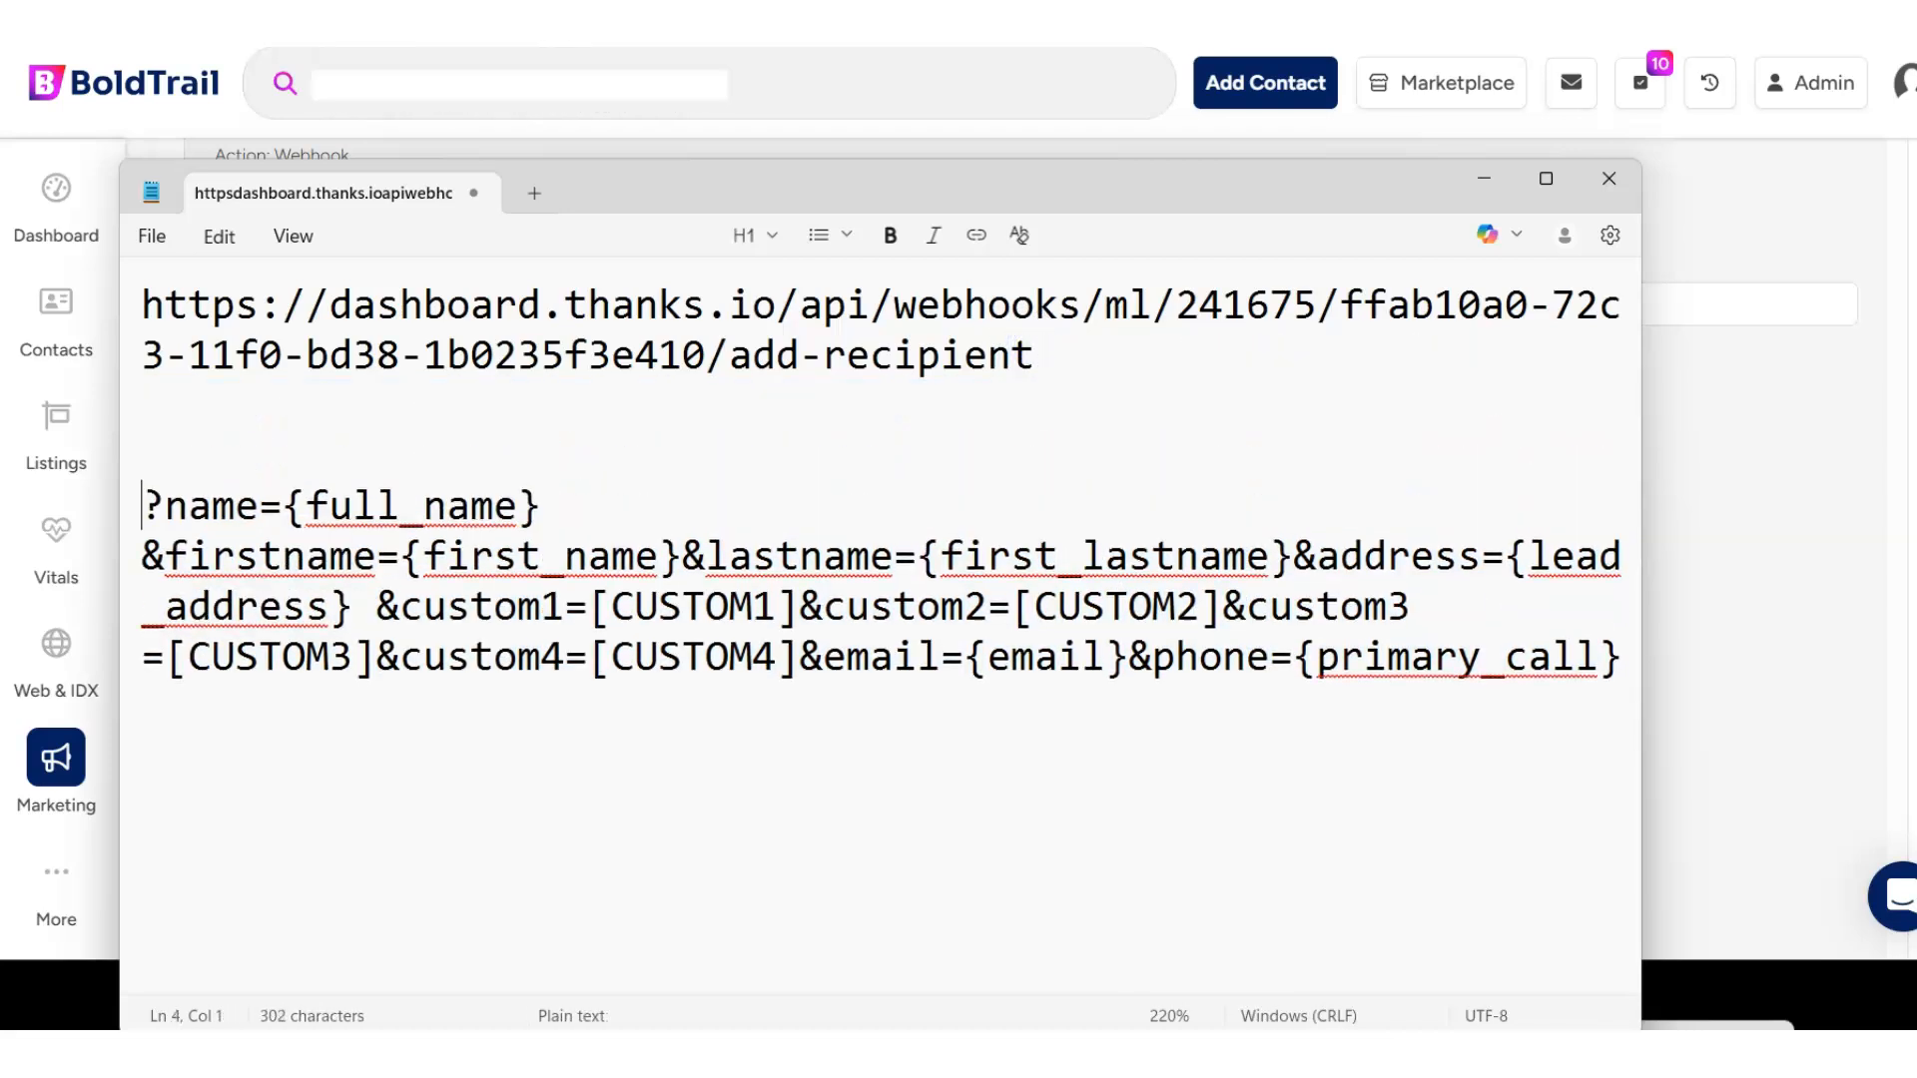
pyautogui.press('BackSpace')
pyautogui.press('BackSpace')
pyautogui.press('BackSpace')
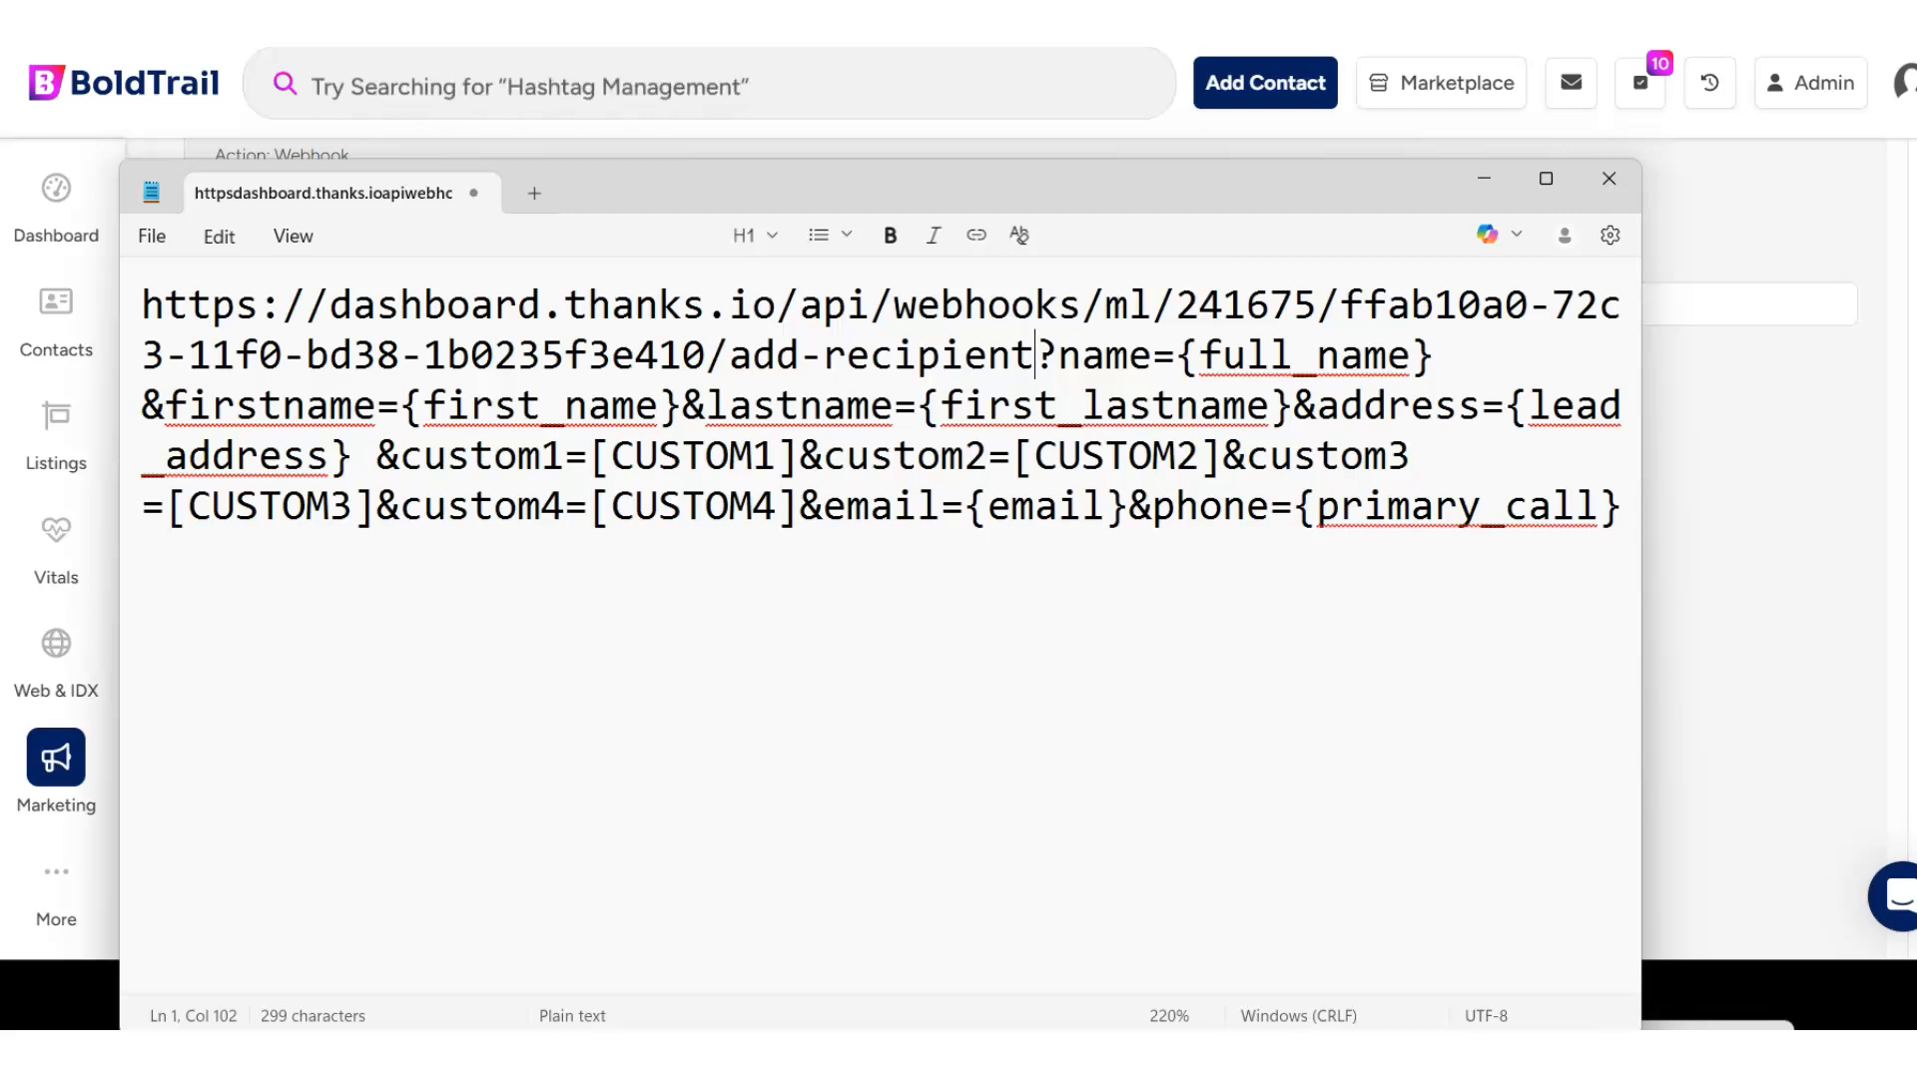
# - Separate the query string from the base webhook URL with a blank line, and select the URL through add-recipient
pyautogui.press('Return')
pyautogui.press('Return')
pyautogui.moveTo(1069, 350); pyautogui.dragTo(159, 285)
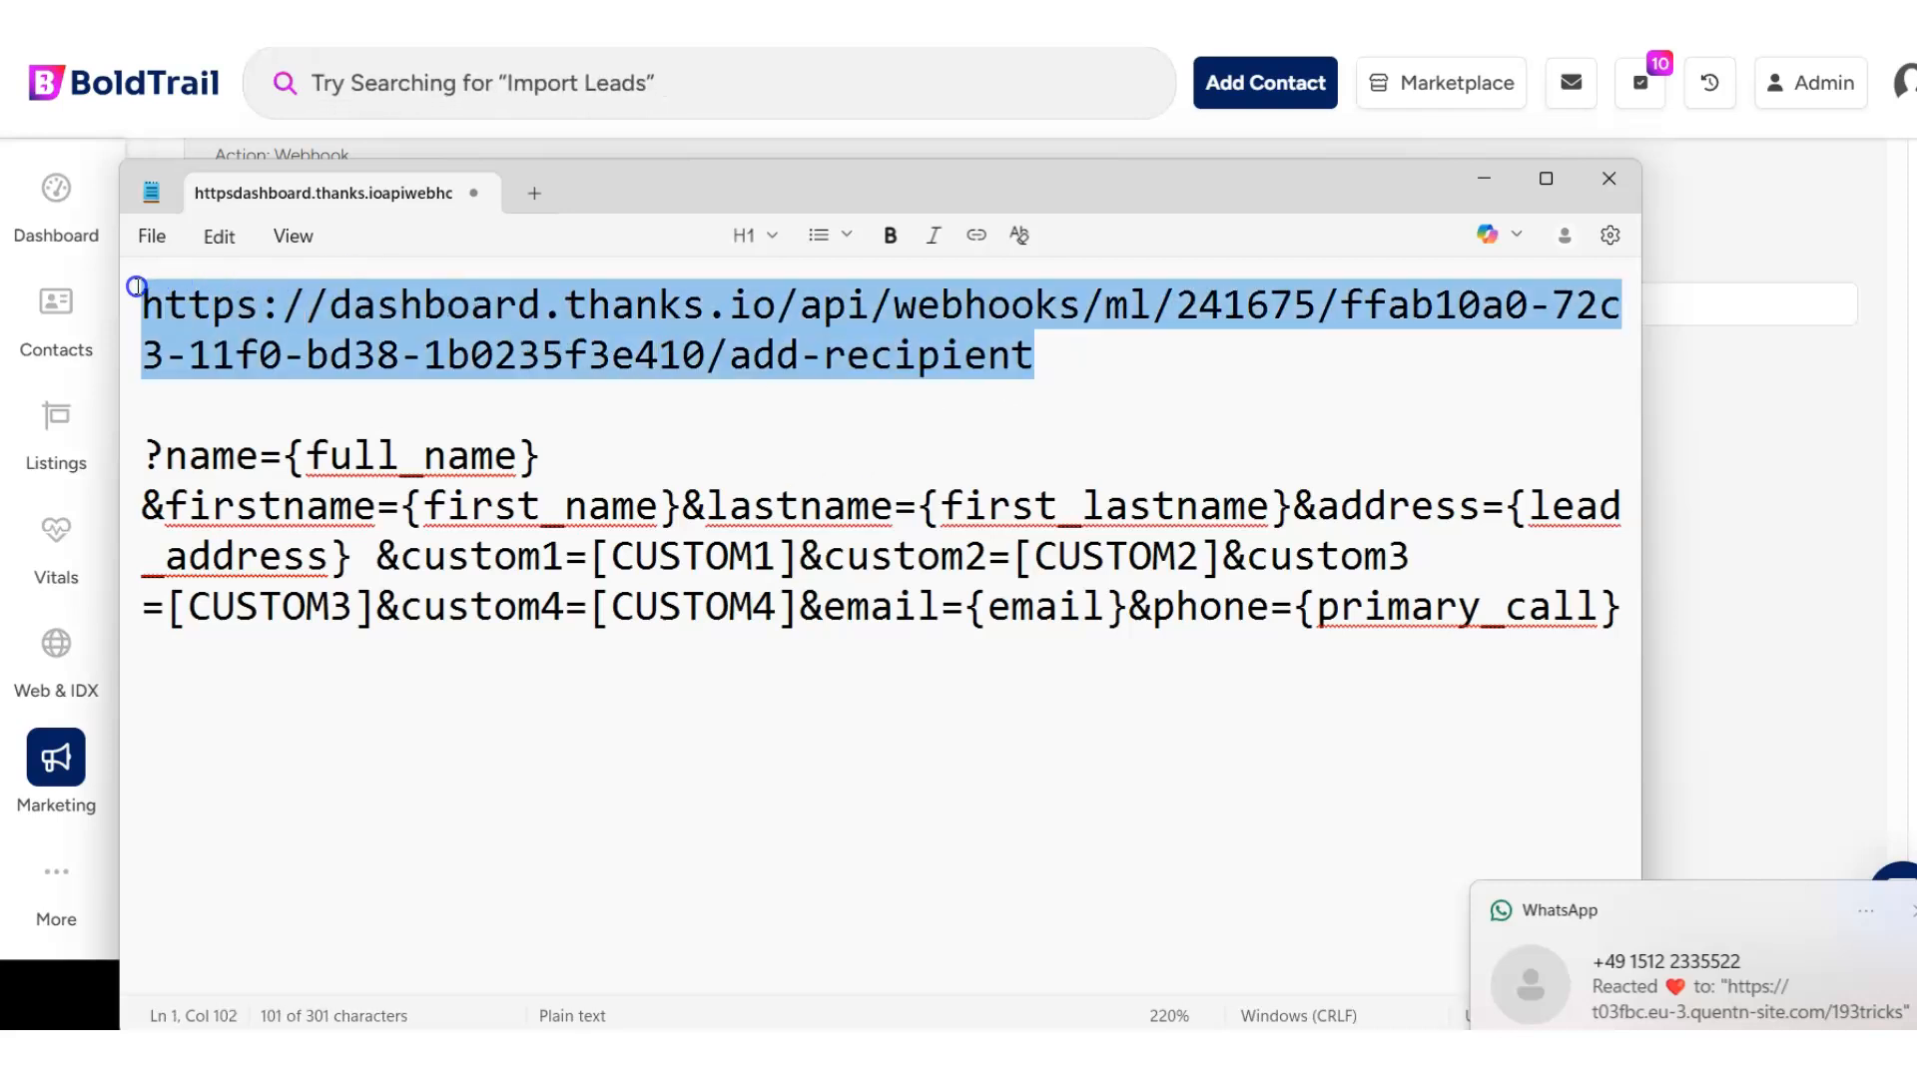
pyautogui.click(1904, 910)
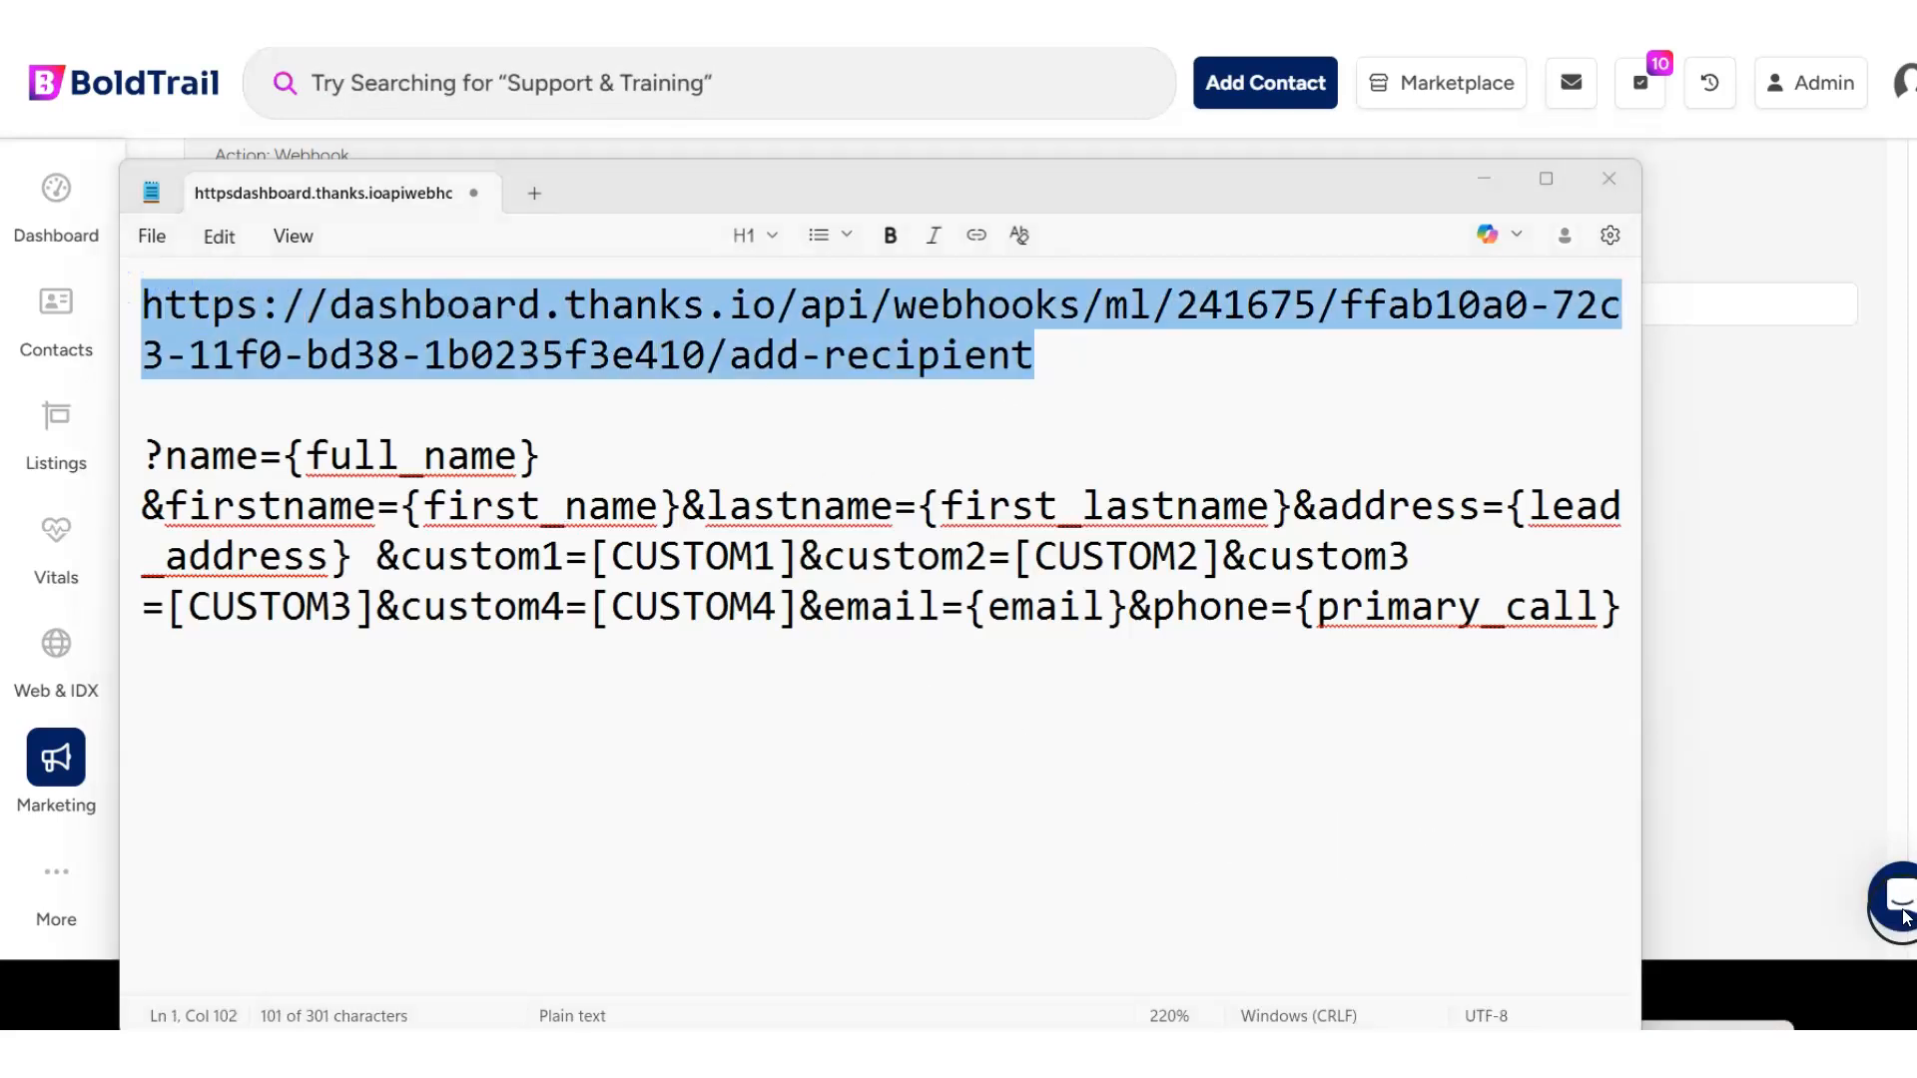
# - Examine the name, firstname, lastname and custom parameters in the query string, and minimize Notepad
pyautogui.click(206, 455)
pyautogui.moveTo(285, 455); pyautogui.dragTo(1105, 608)
pyautogui.click(355, 527)
pyautogui.moveTo(209, 507); pyautogui.dragTo(1078, 511)
pyautogui.moveTo(400, 556); pyautogui.dragTo(565, 596)
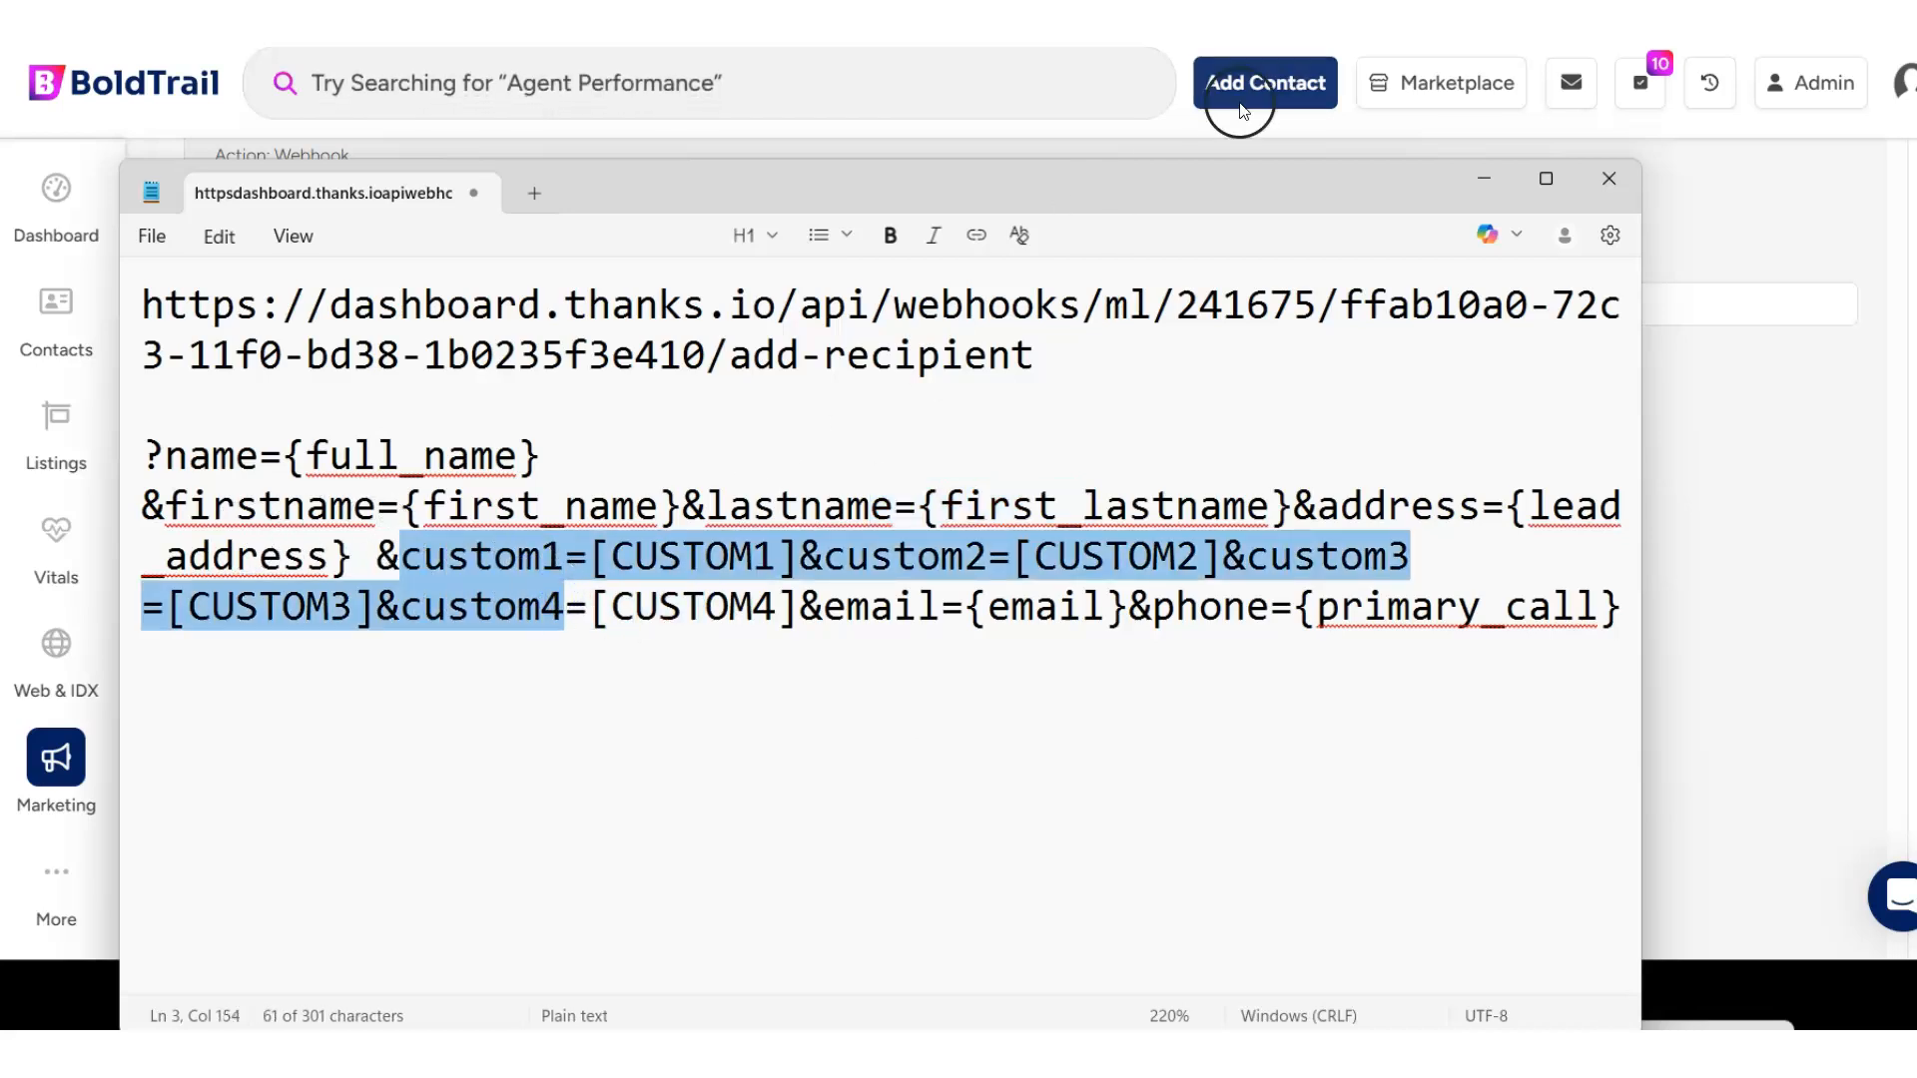
pyautogui.click(1484, 180)
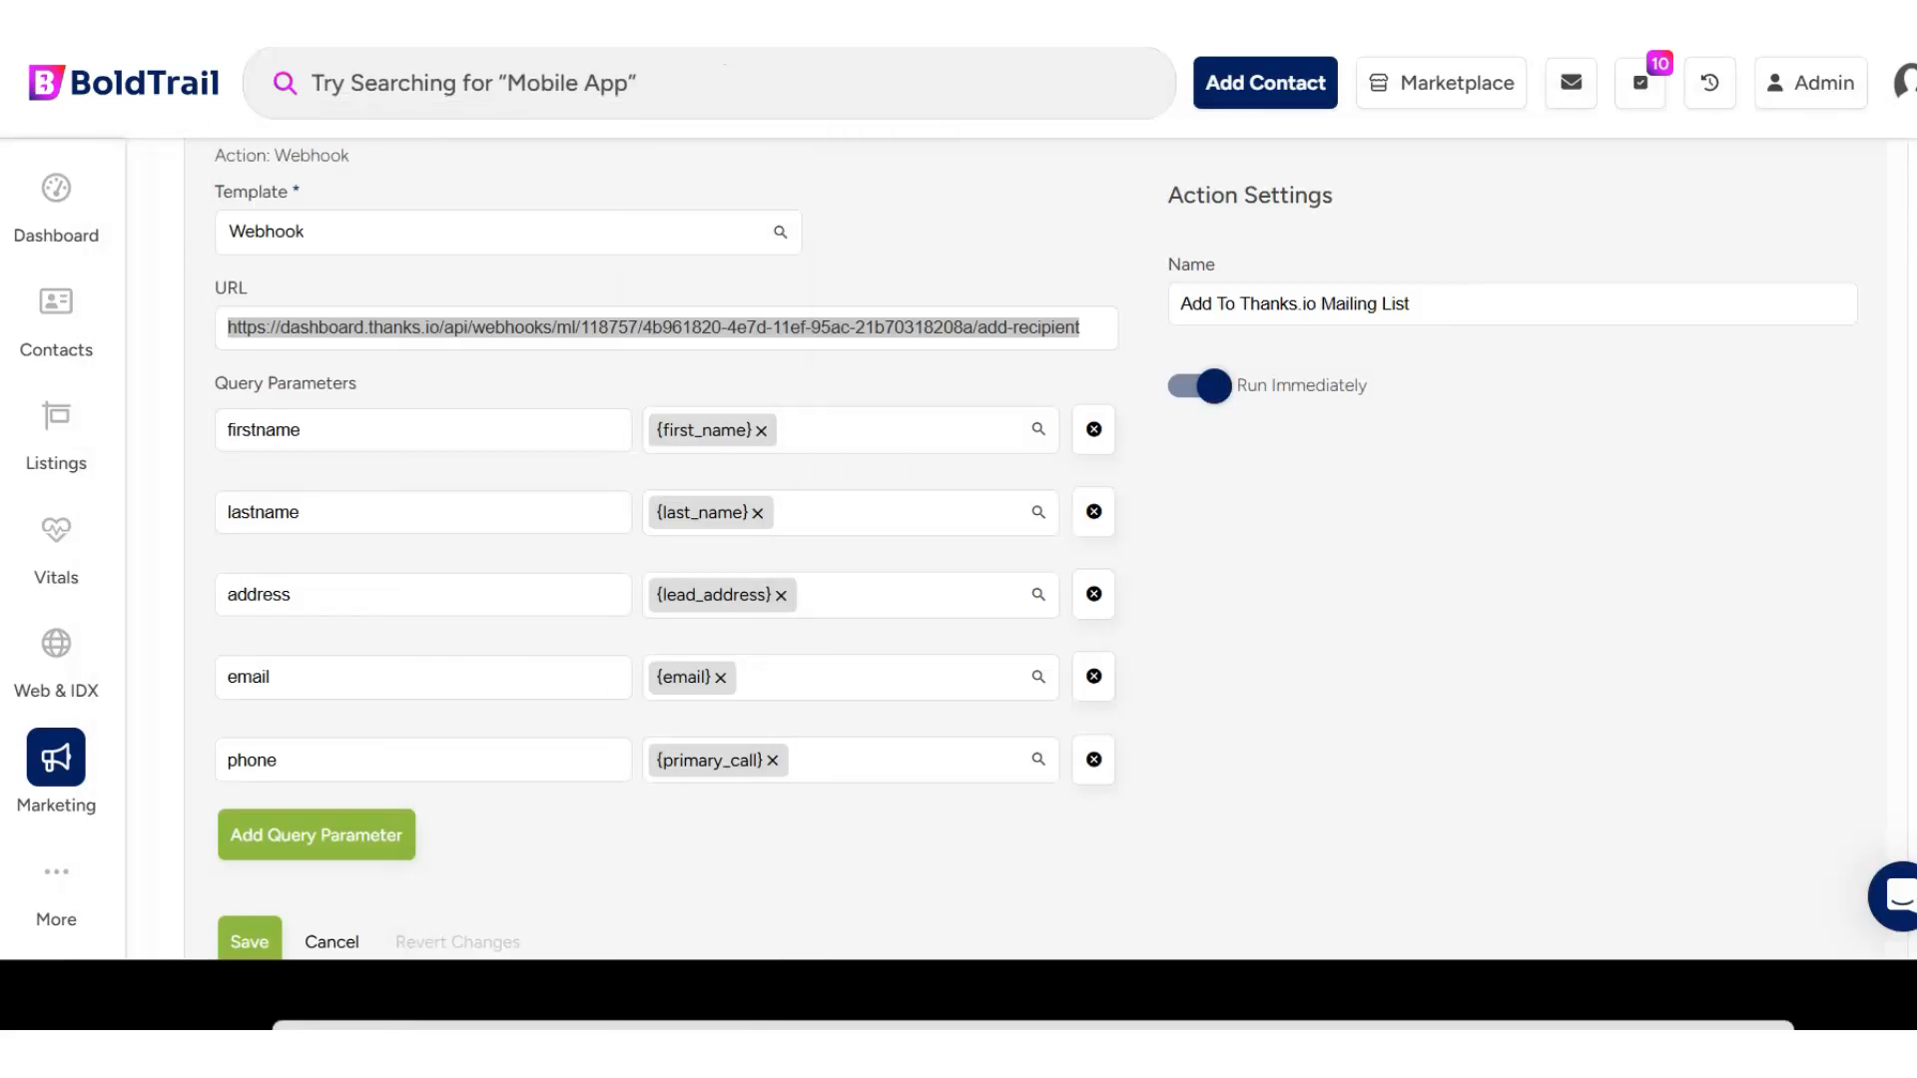
# - Examine the webhook action's query parameter names: firstname, lastname, address, email and phone
pyautogui.scroll(-2, 699, 386)
pyautogui.moveTo(305, 296); pyautogui.dragTo(146, 301)
pyautogui.moveTo(354, 385); pyautogui.dragTo(201, 380)
pyautogui.moveTo(299, 460); pyautogui.dragTo(200, 458)
pyautogui.click(269, 545)
pyautogui.moveTo(308, 620); pyautogui.dragTo(219, 621)
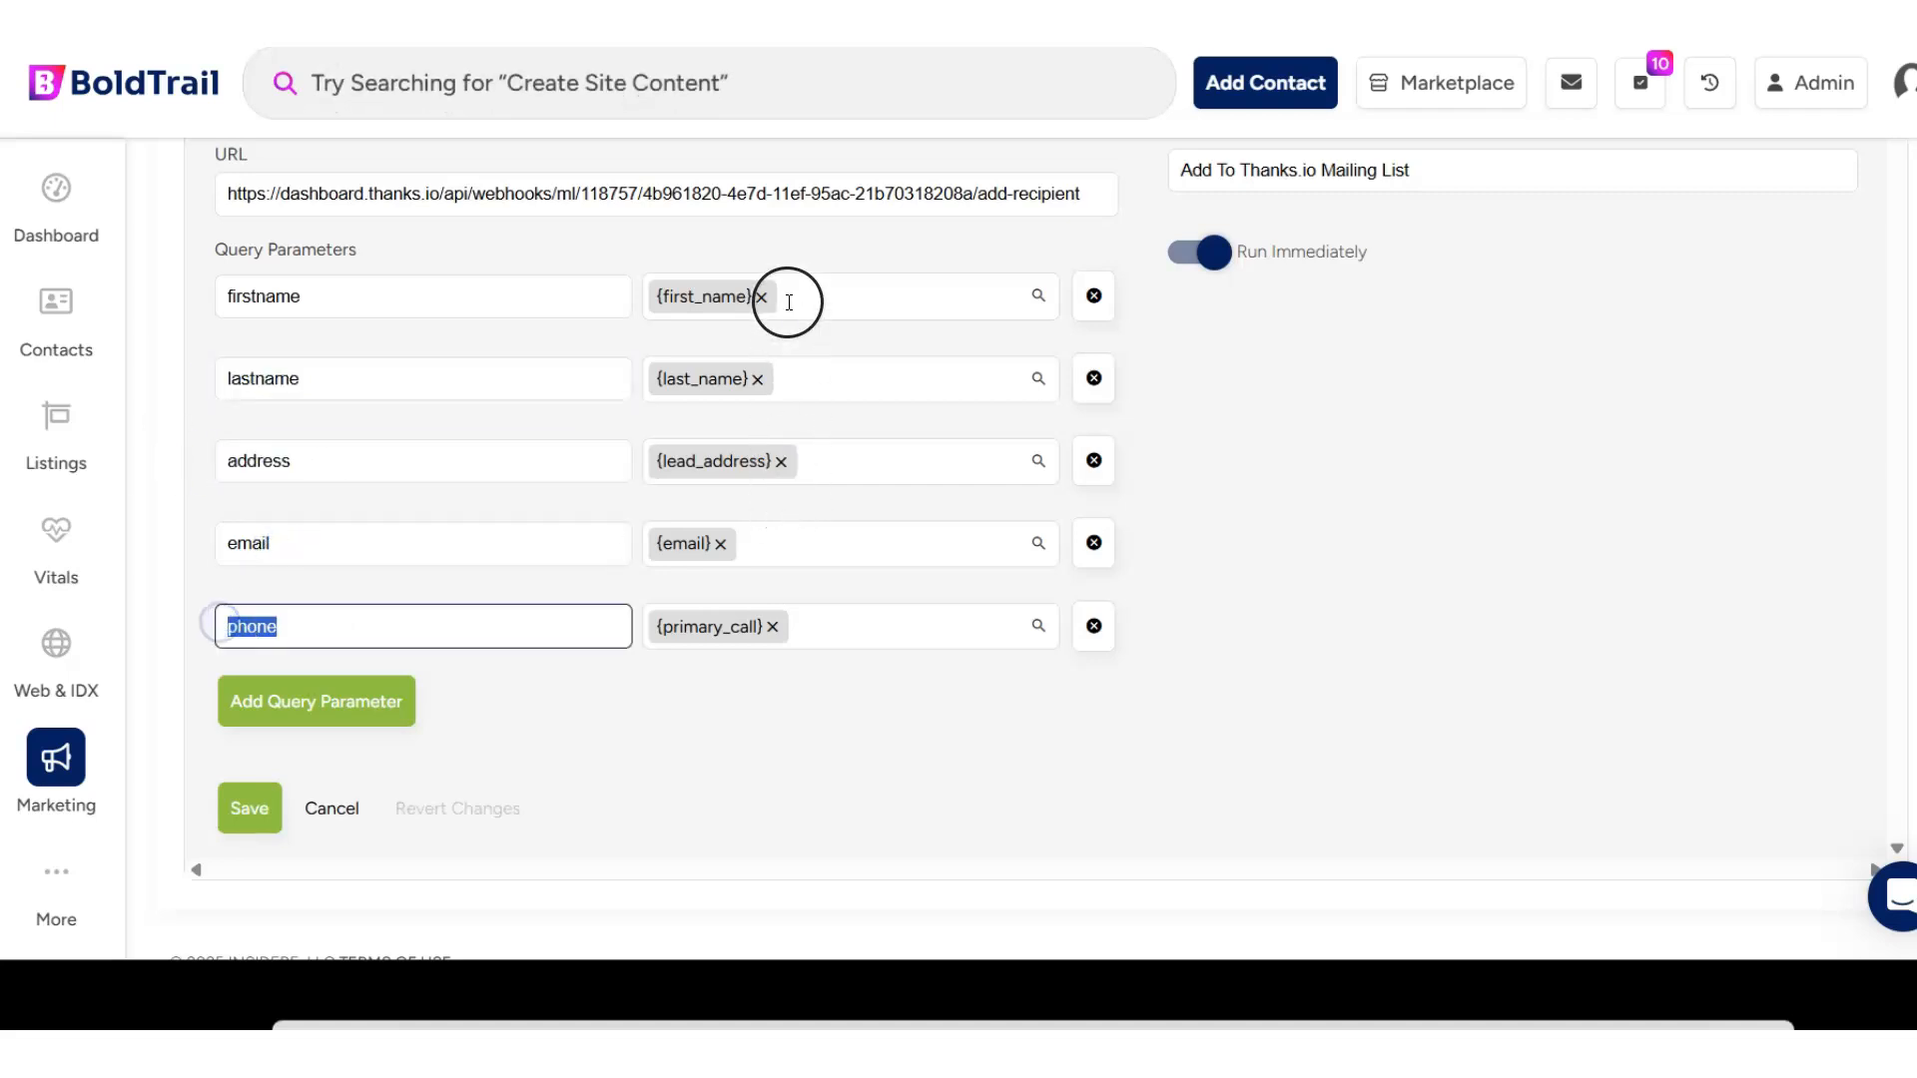
pyautogui.scroll(2, 449, 393)
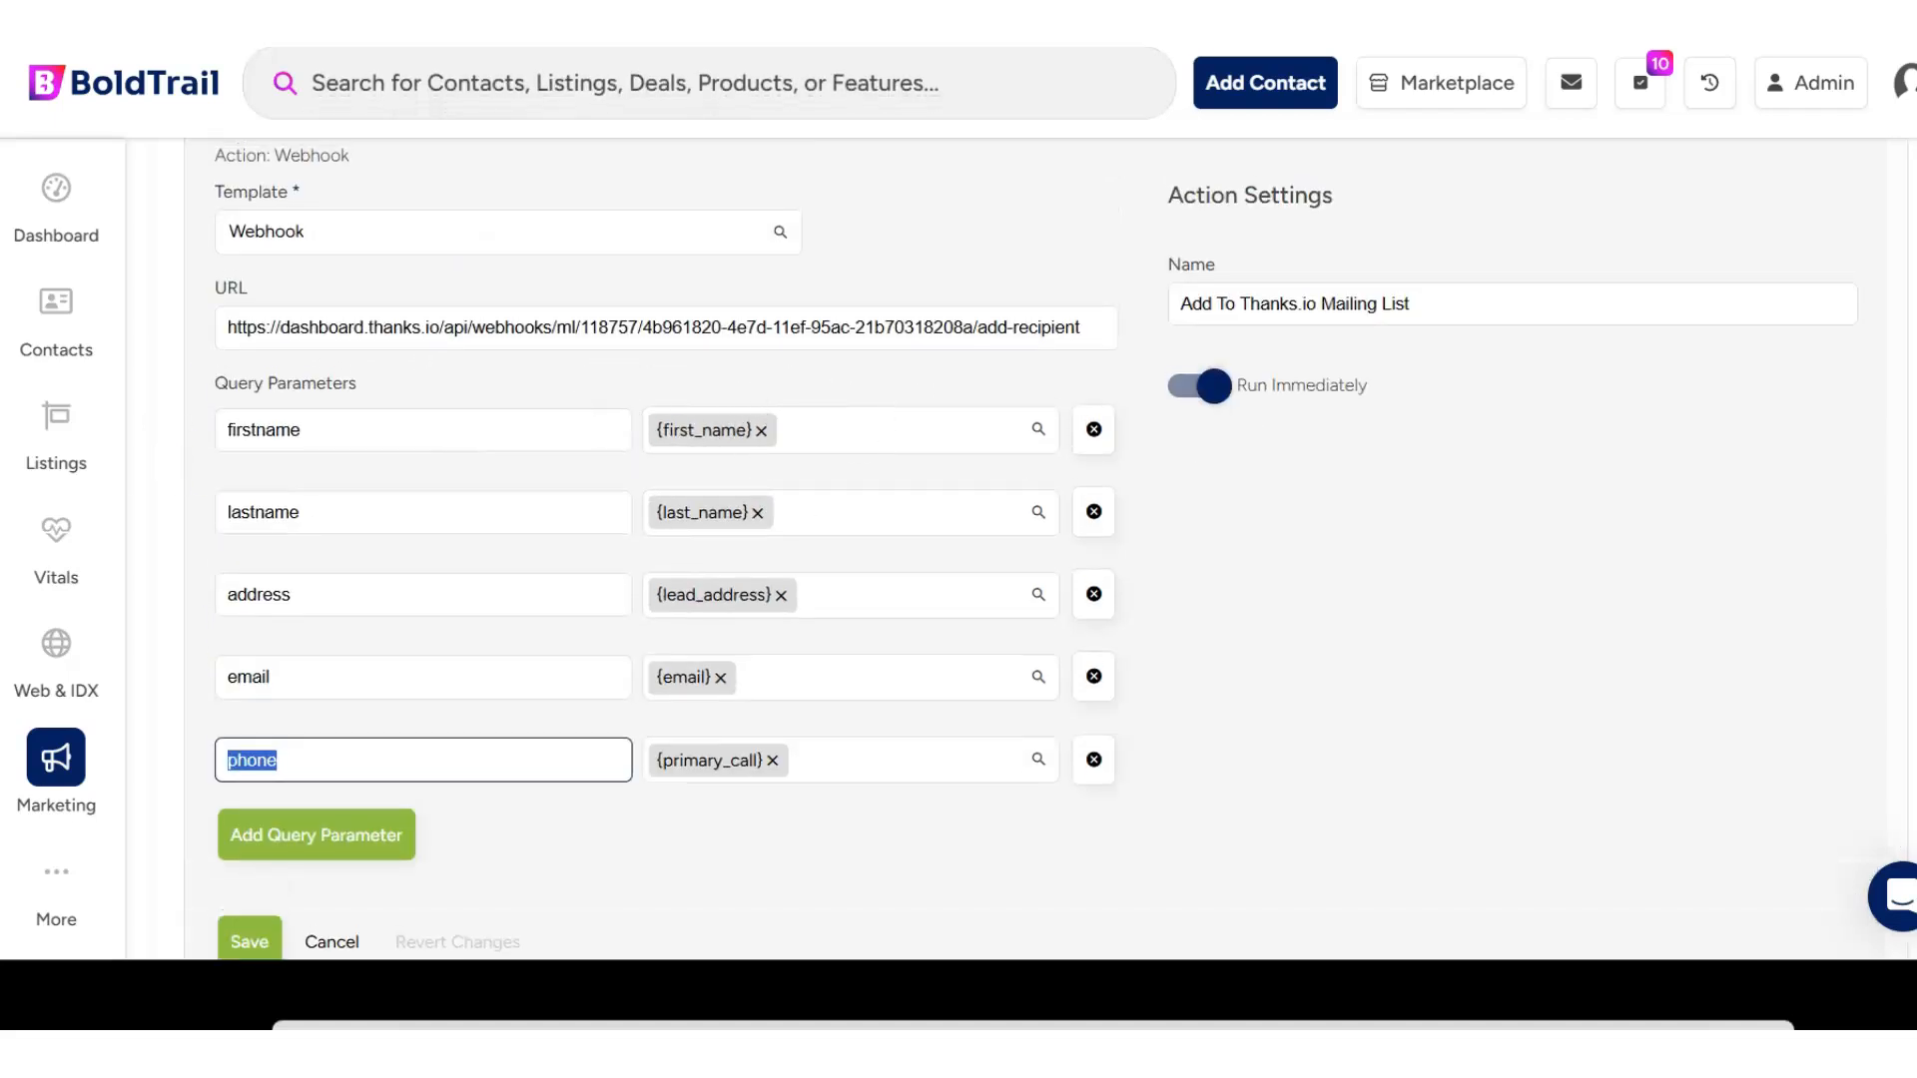
# - Check the custom parameters and the lastname value in the Notepad webhook code, and move Notepad out of the way
pyautogui.moveTo(1911, 372); pyautogui.dragTo(760, 165)
pyautogui.click(847, 649)
pyautogui.moveTo(407, 527); pyautogui.dragTo(751, 579)
pyautogui.click(805, 576)
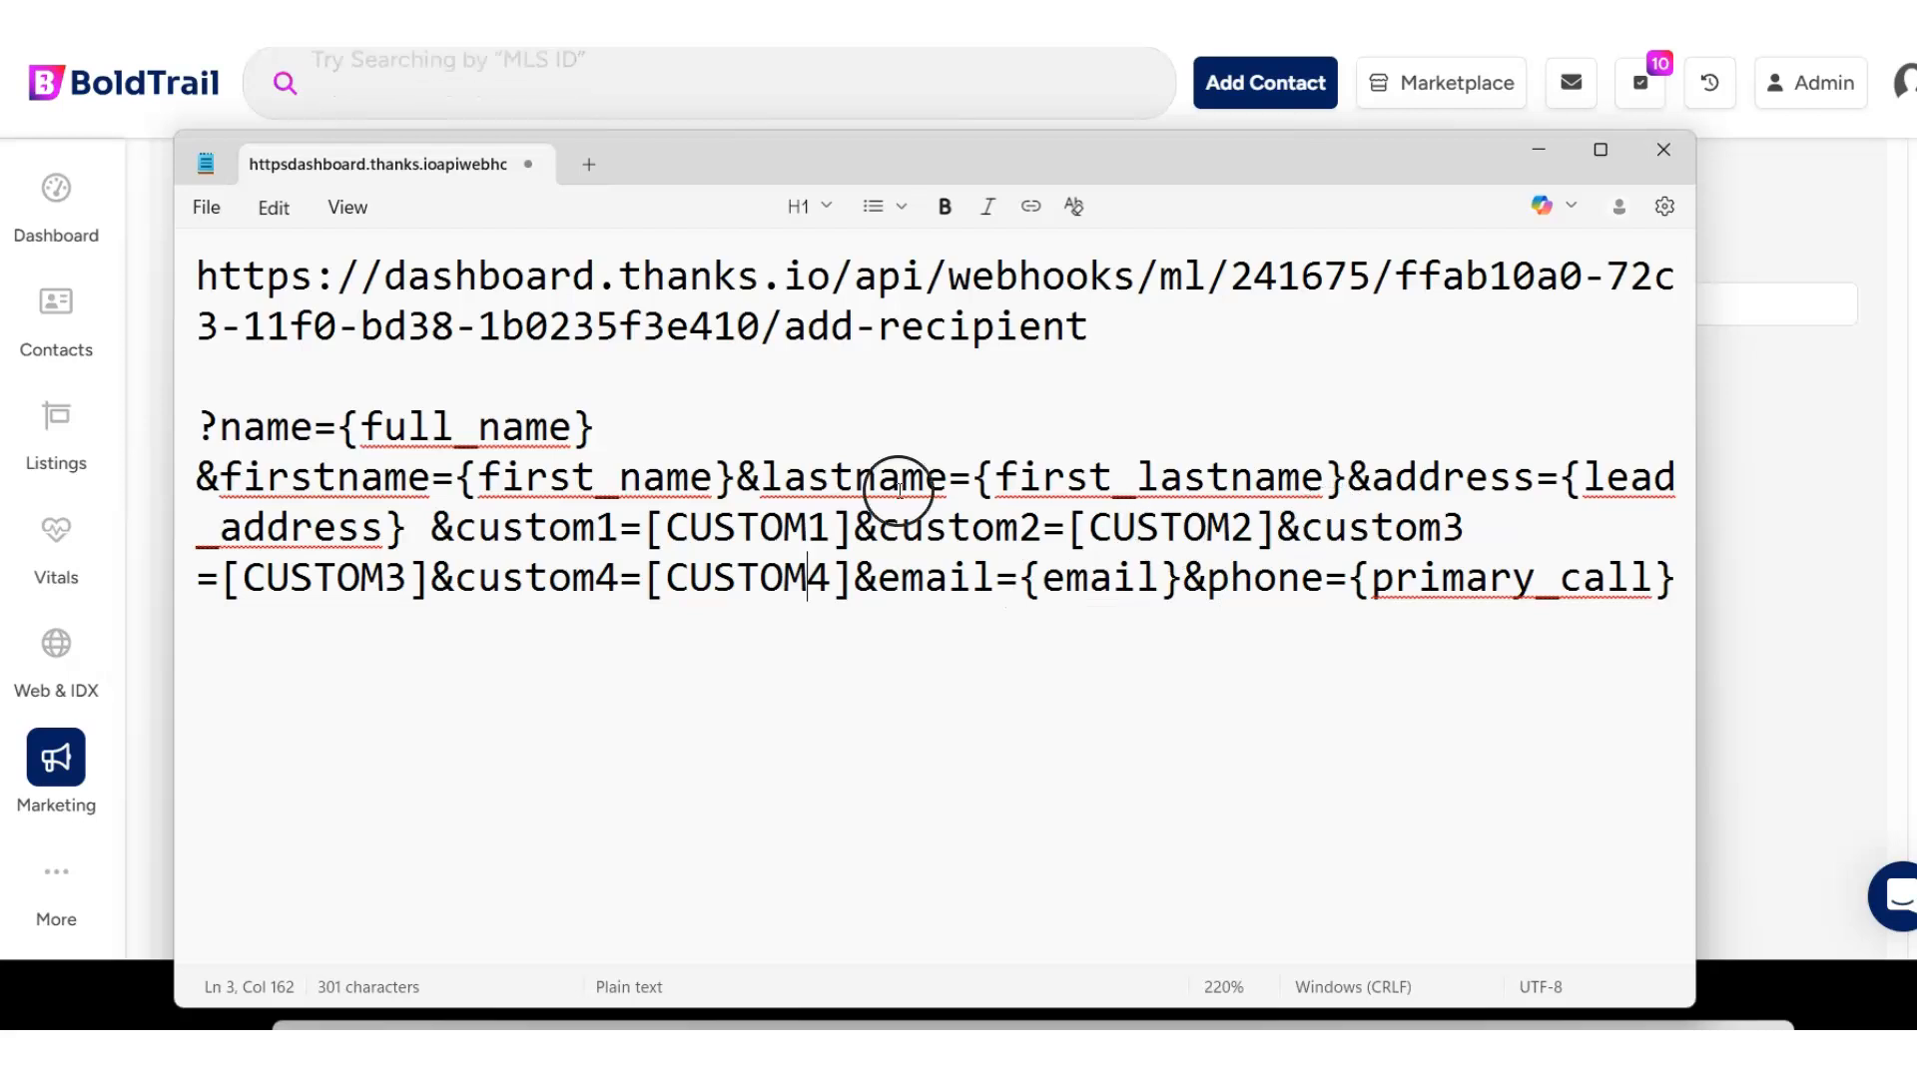
pyautogui.moveTo(946, 477); pyautogui.dragTo(1344, 486)
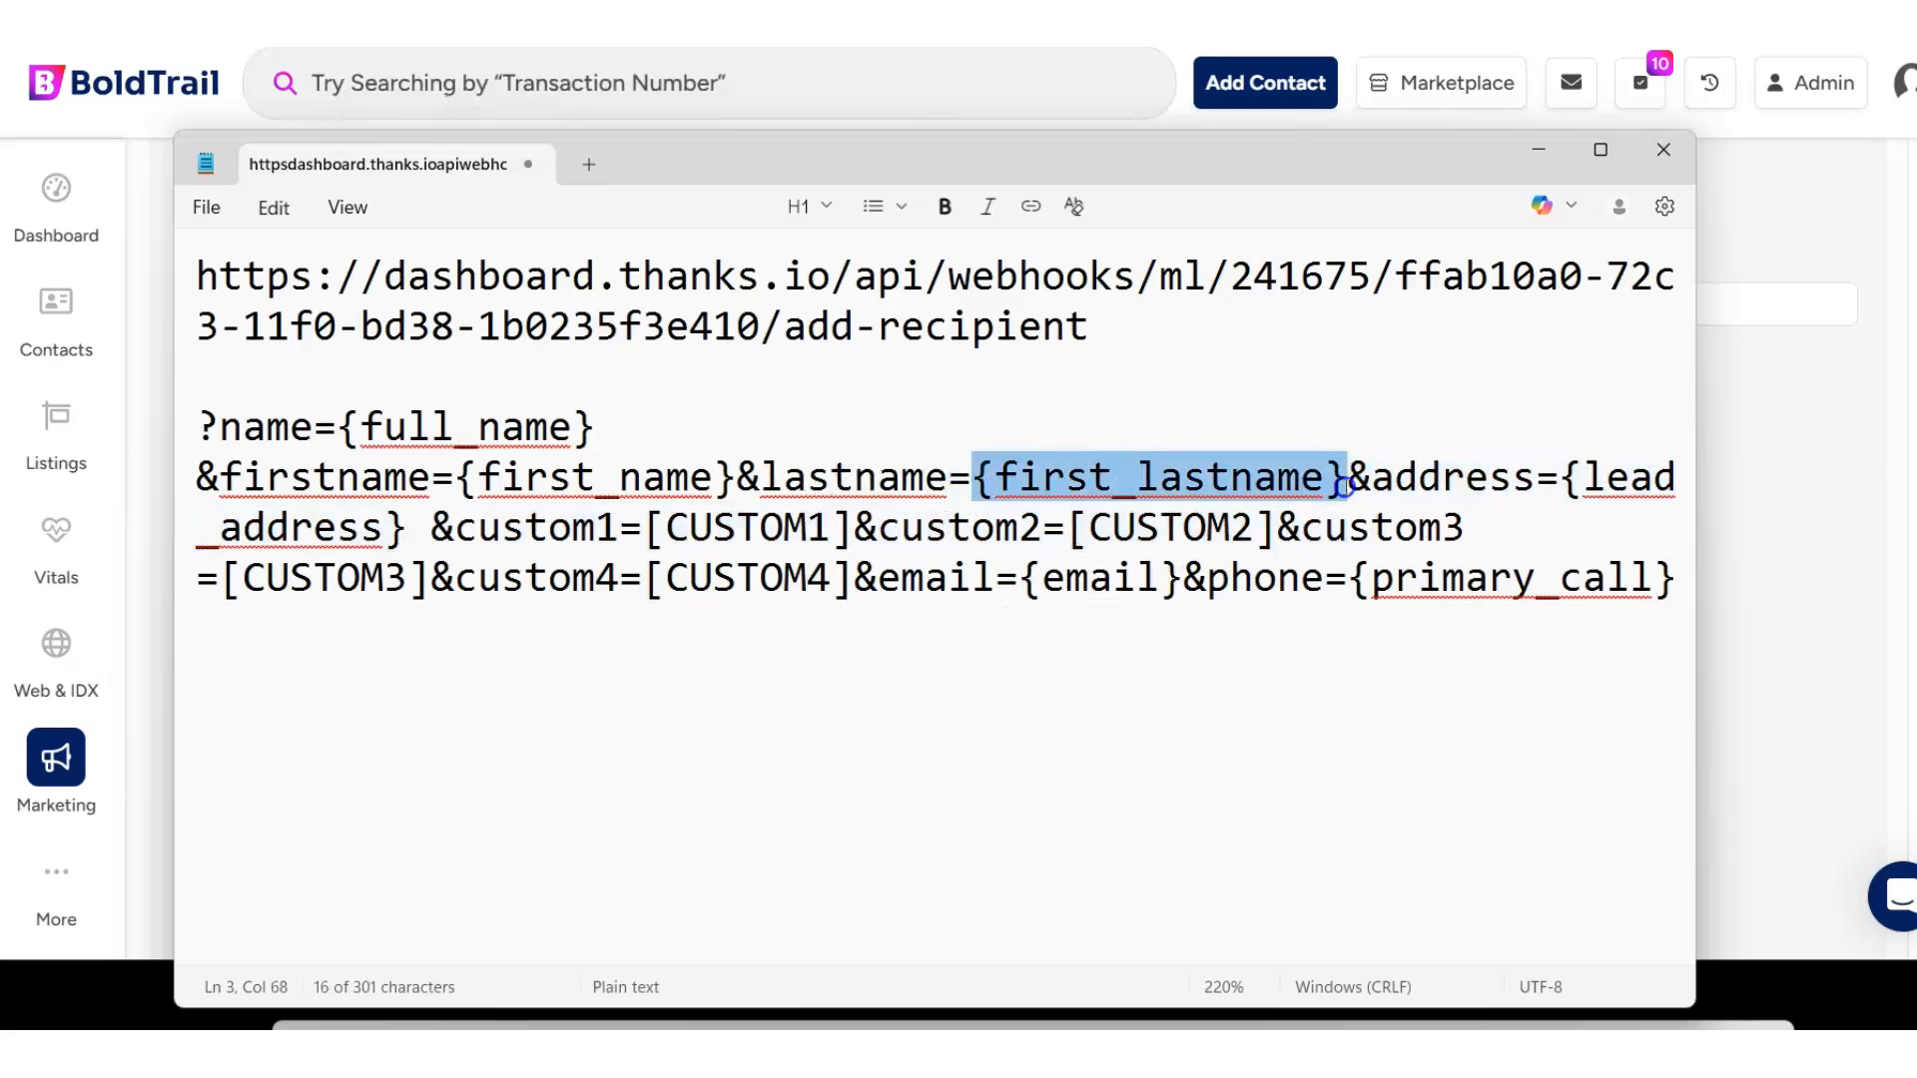
pyautogui.moveTo(1062, 152); pyautogui.dragTo(1915, 321)
# - Save the Add To Thanks.io Mailing List webhook action
pyautogui.scroll(-2, 770, 696)
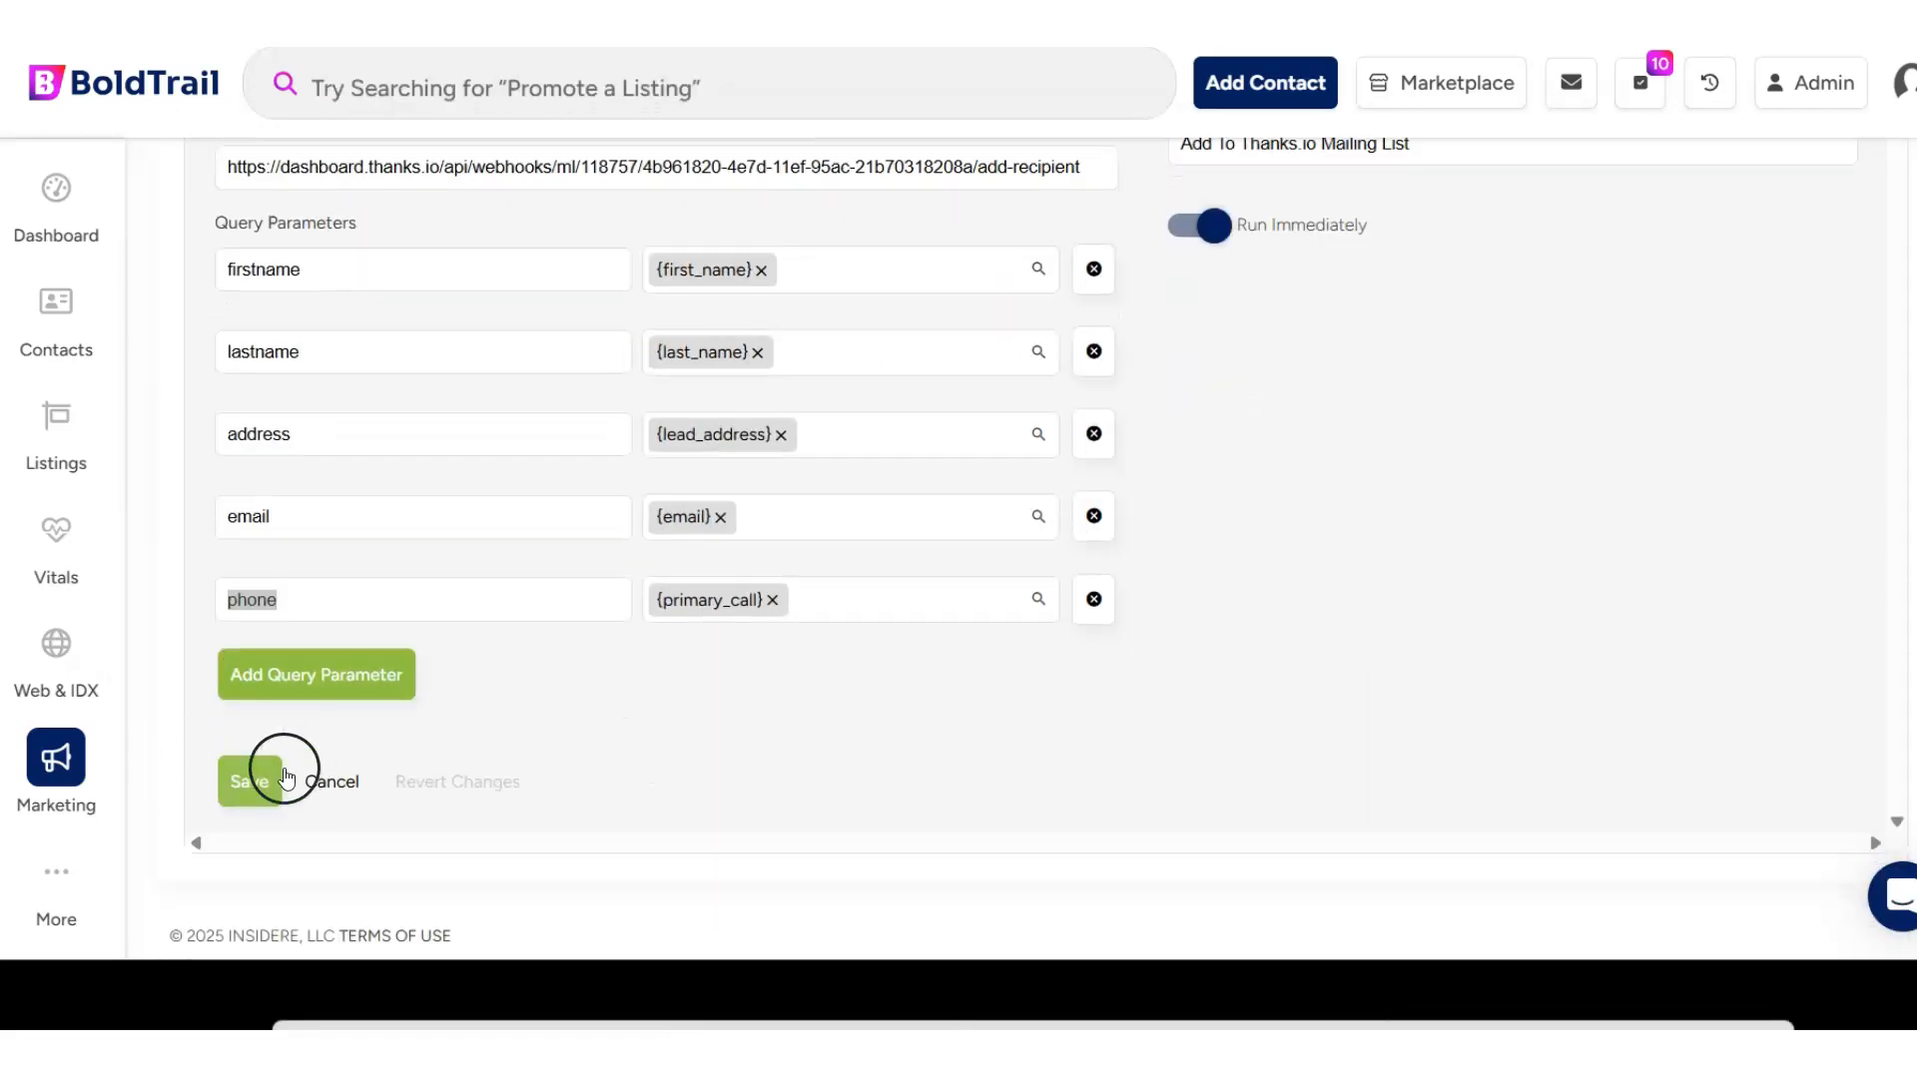
pyautogui.scroll(4, 1466, 363)
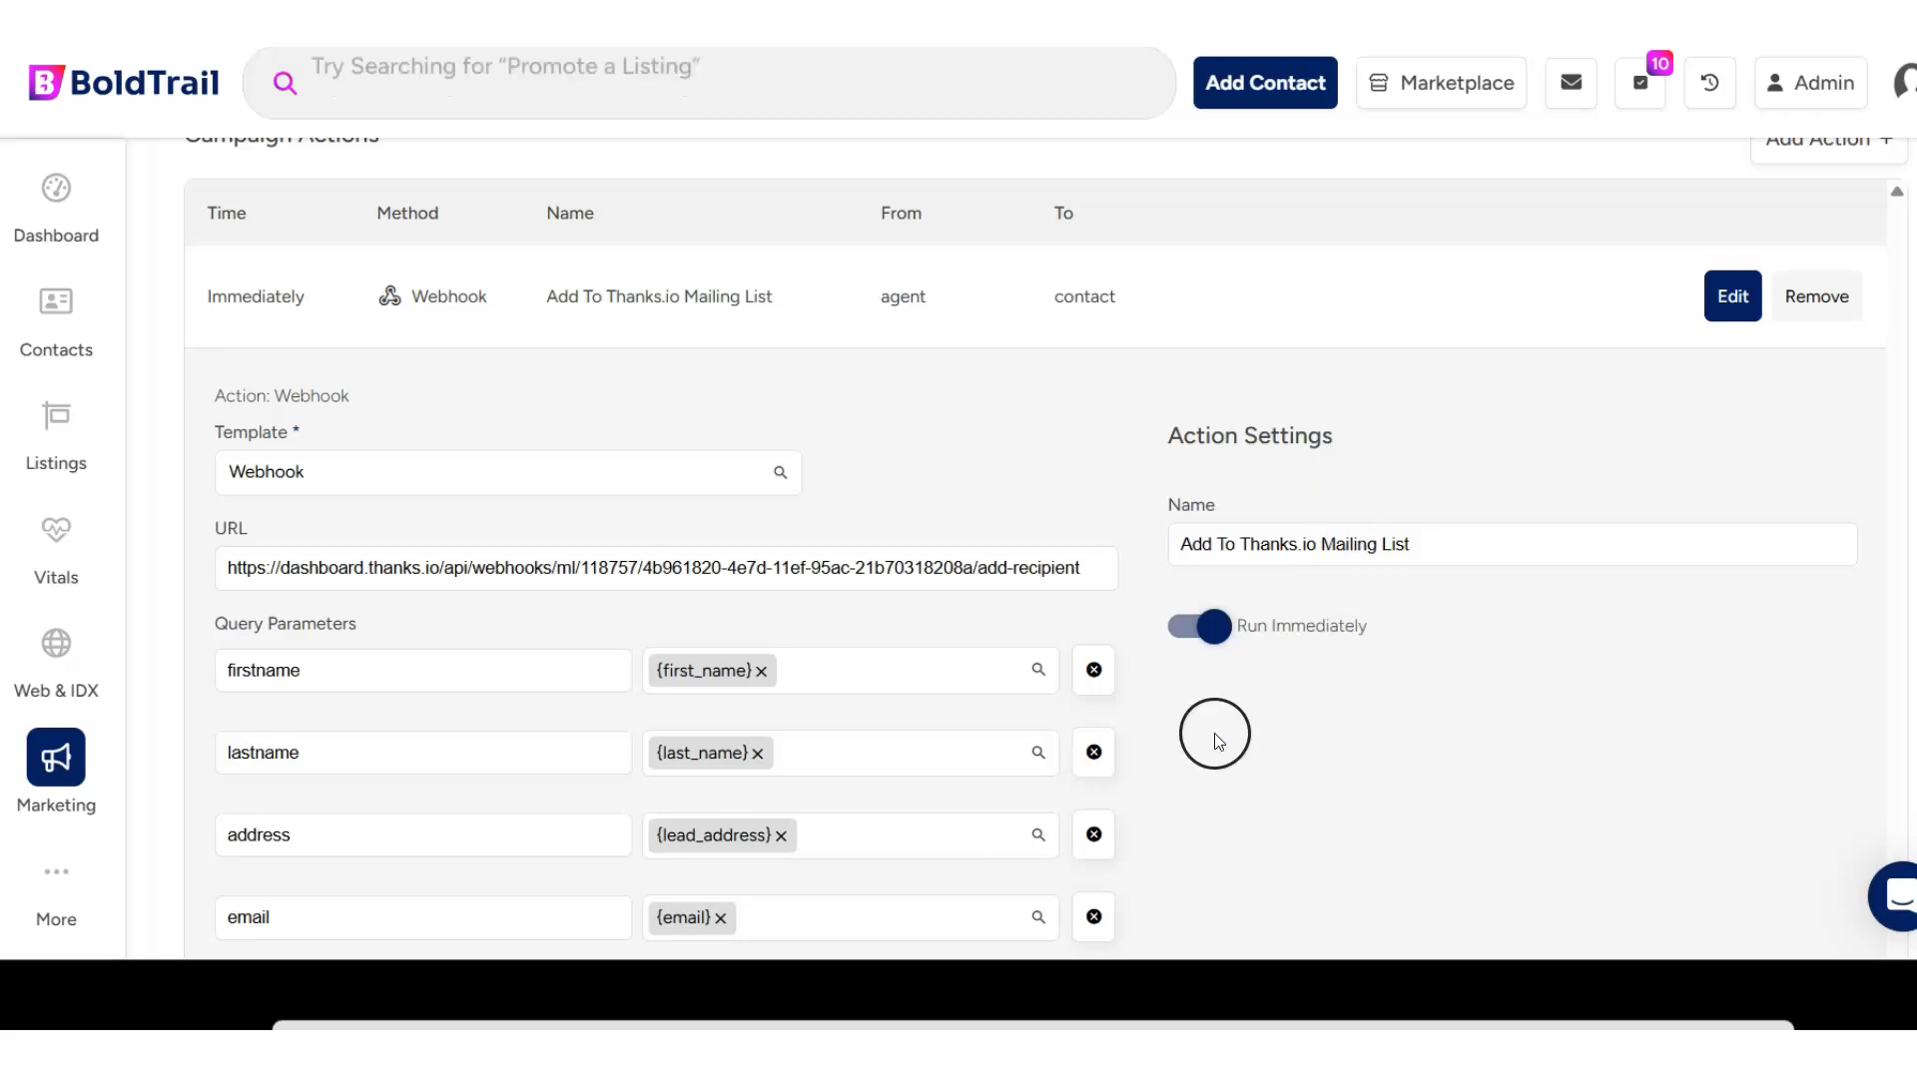
pyautogui.scroll(-4, 312, 594)
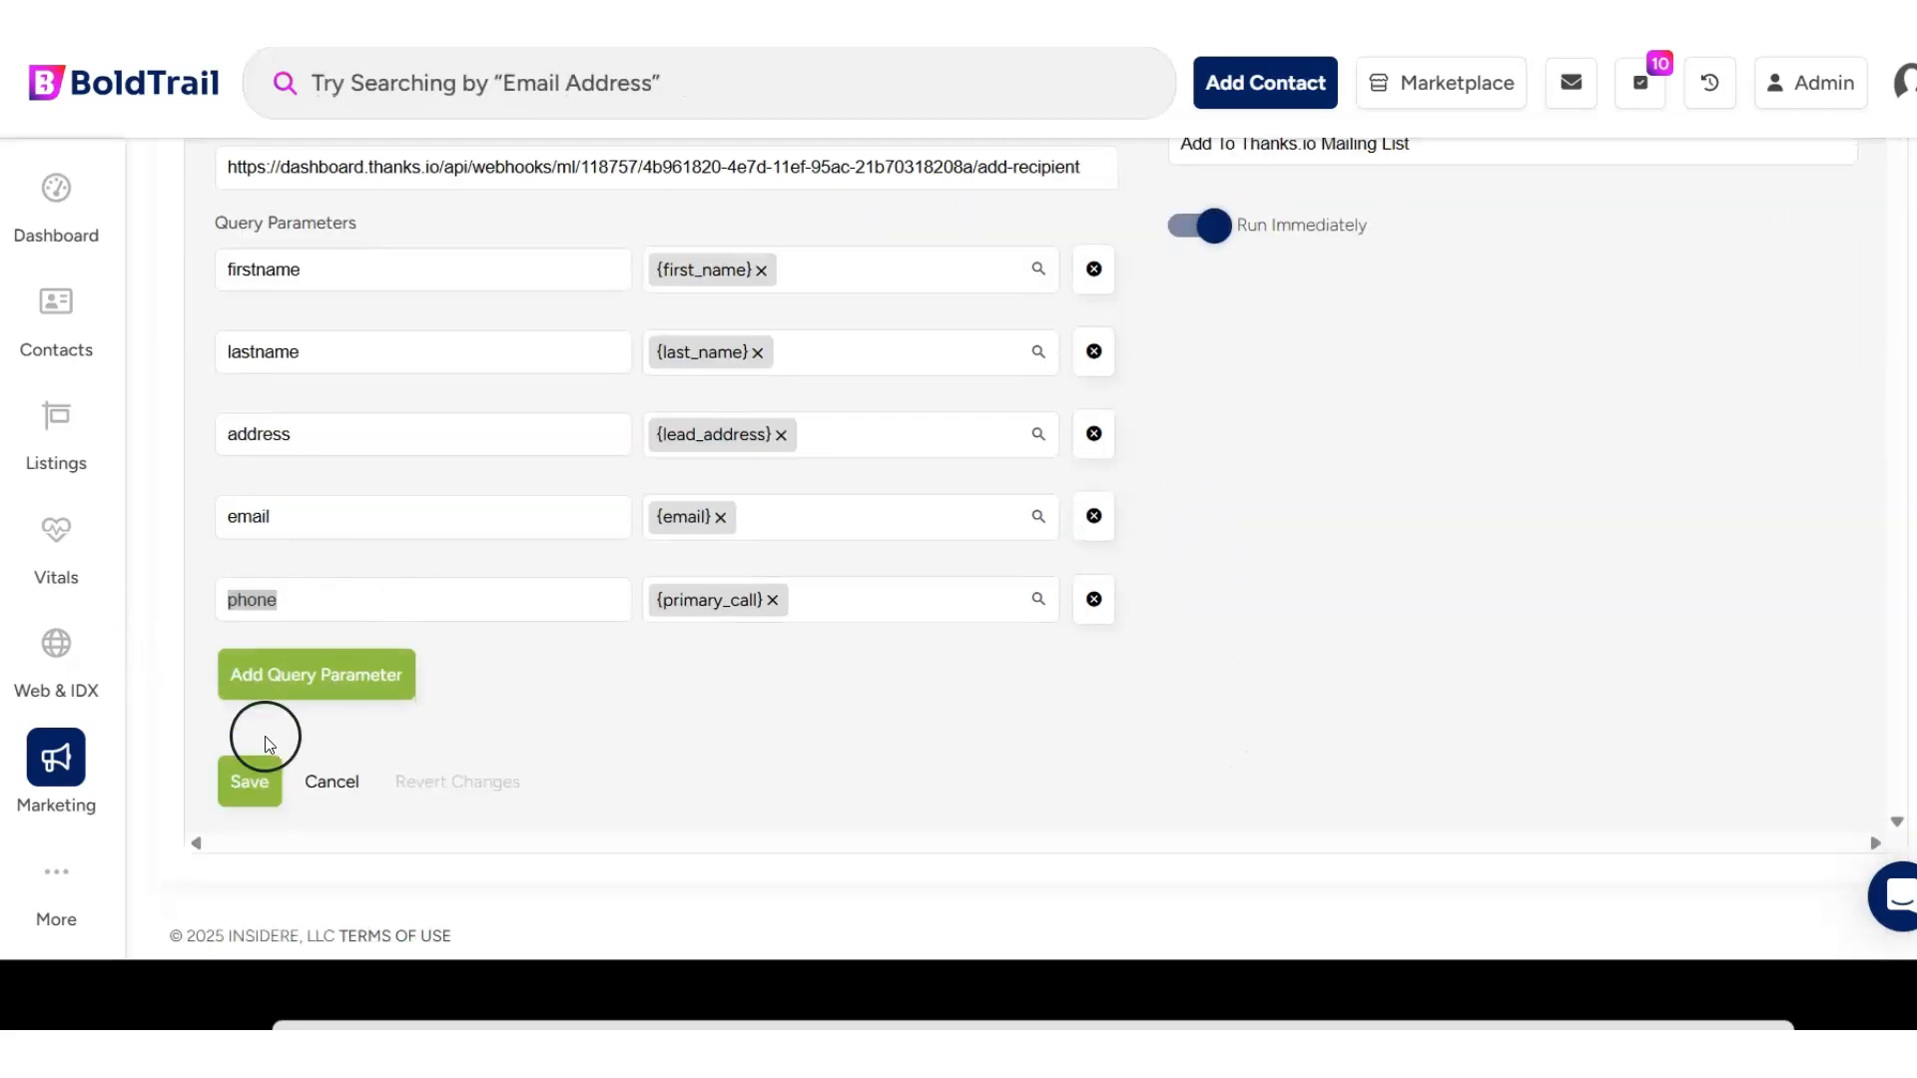
pyautogui.click(248, 783)
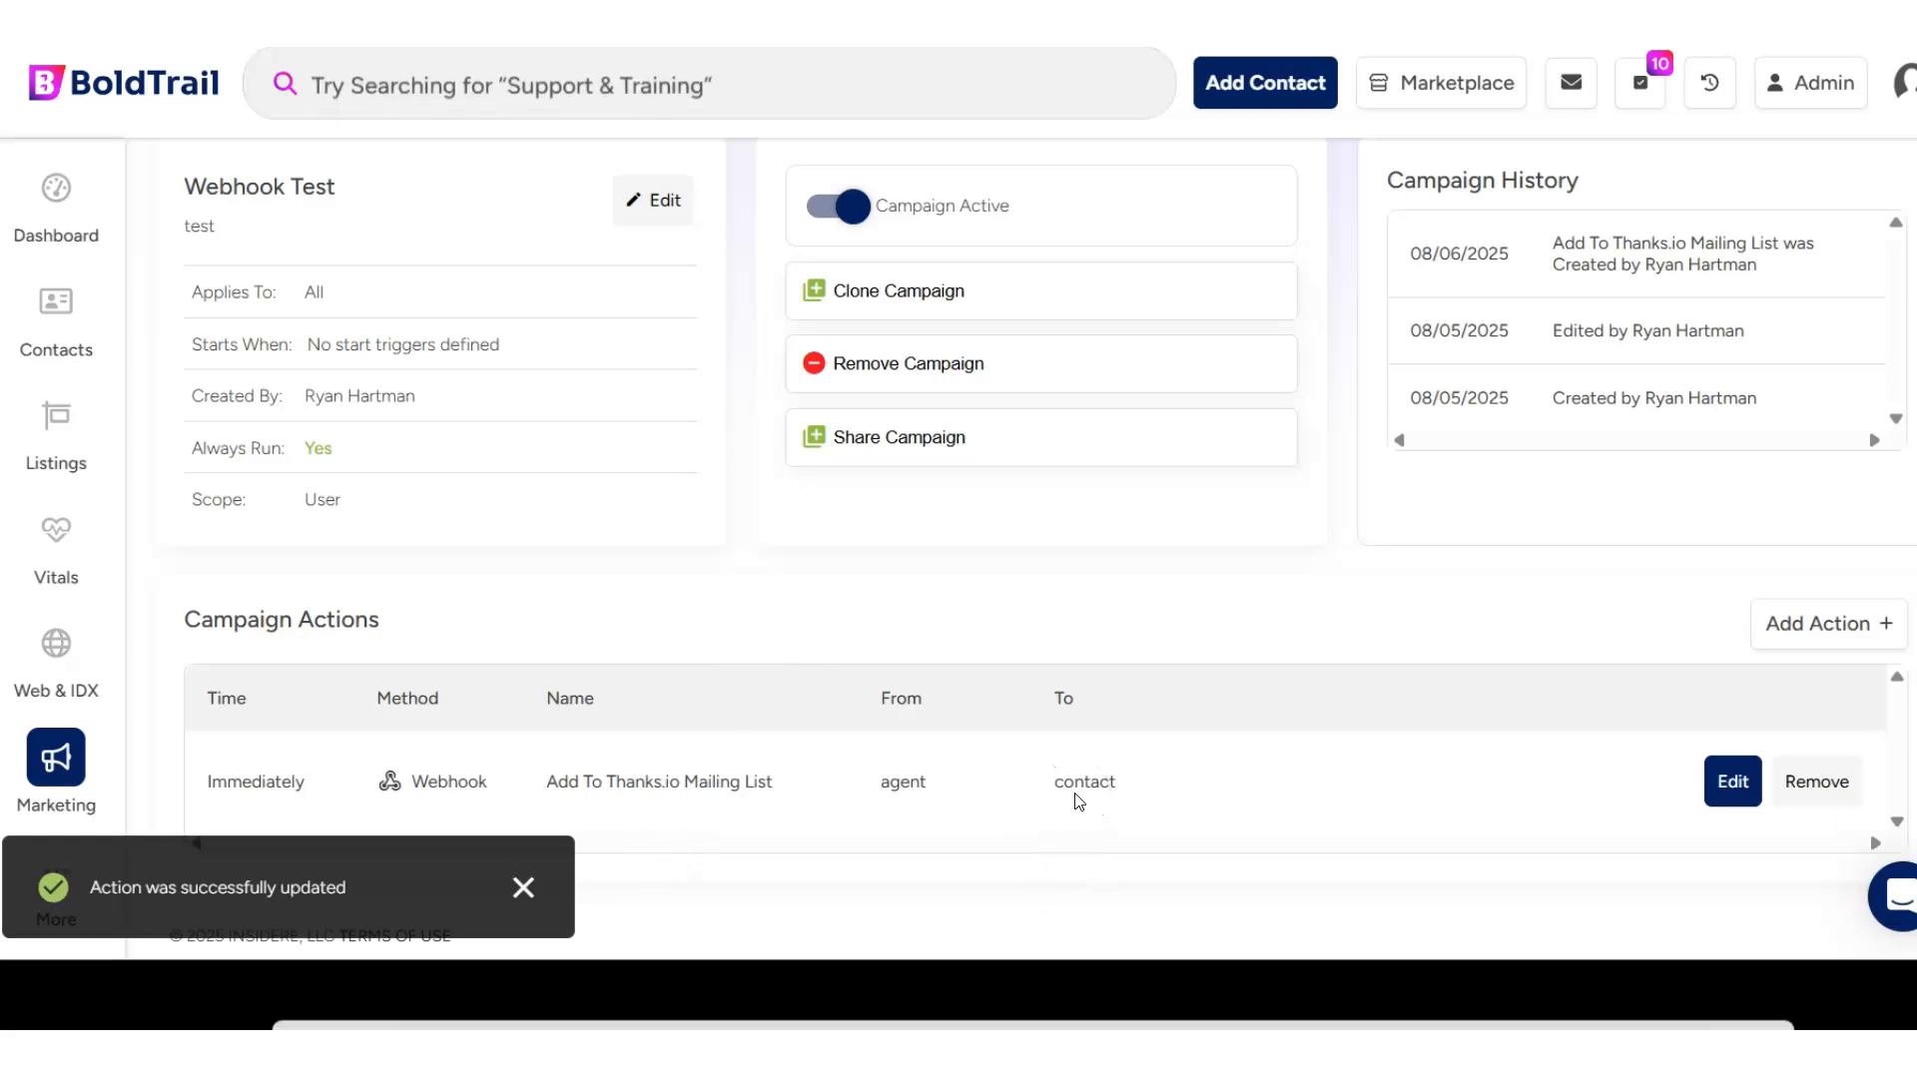
# - Open the Contacts page
pyautogui.click(586, 639)
pyautogui.click(110, 349)
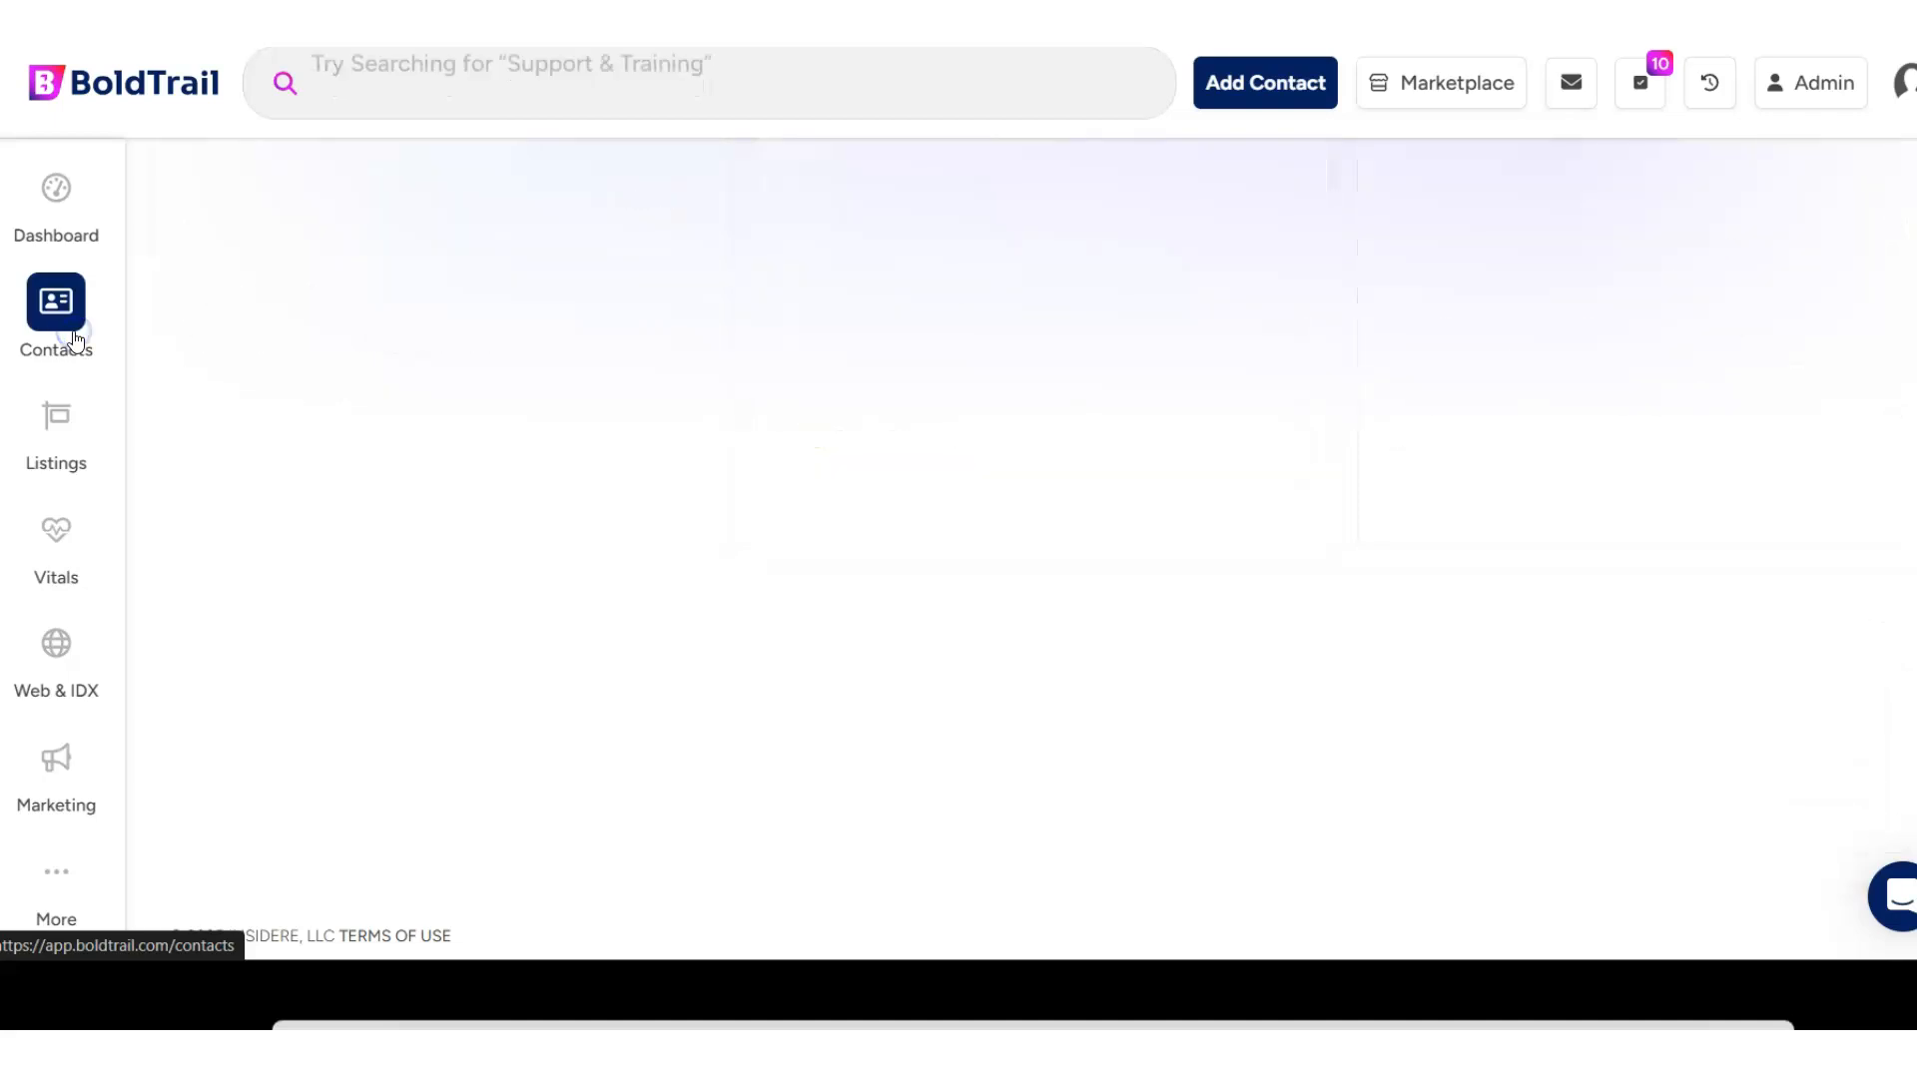
# - Open the newest test contact, listed first among all contacts
pyautogui.click(92, 337)
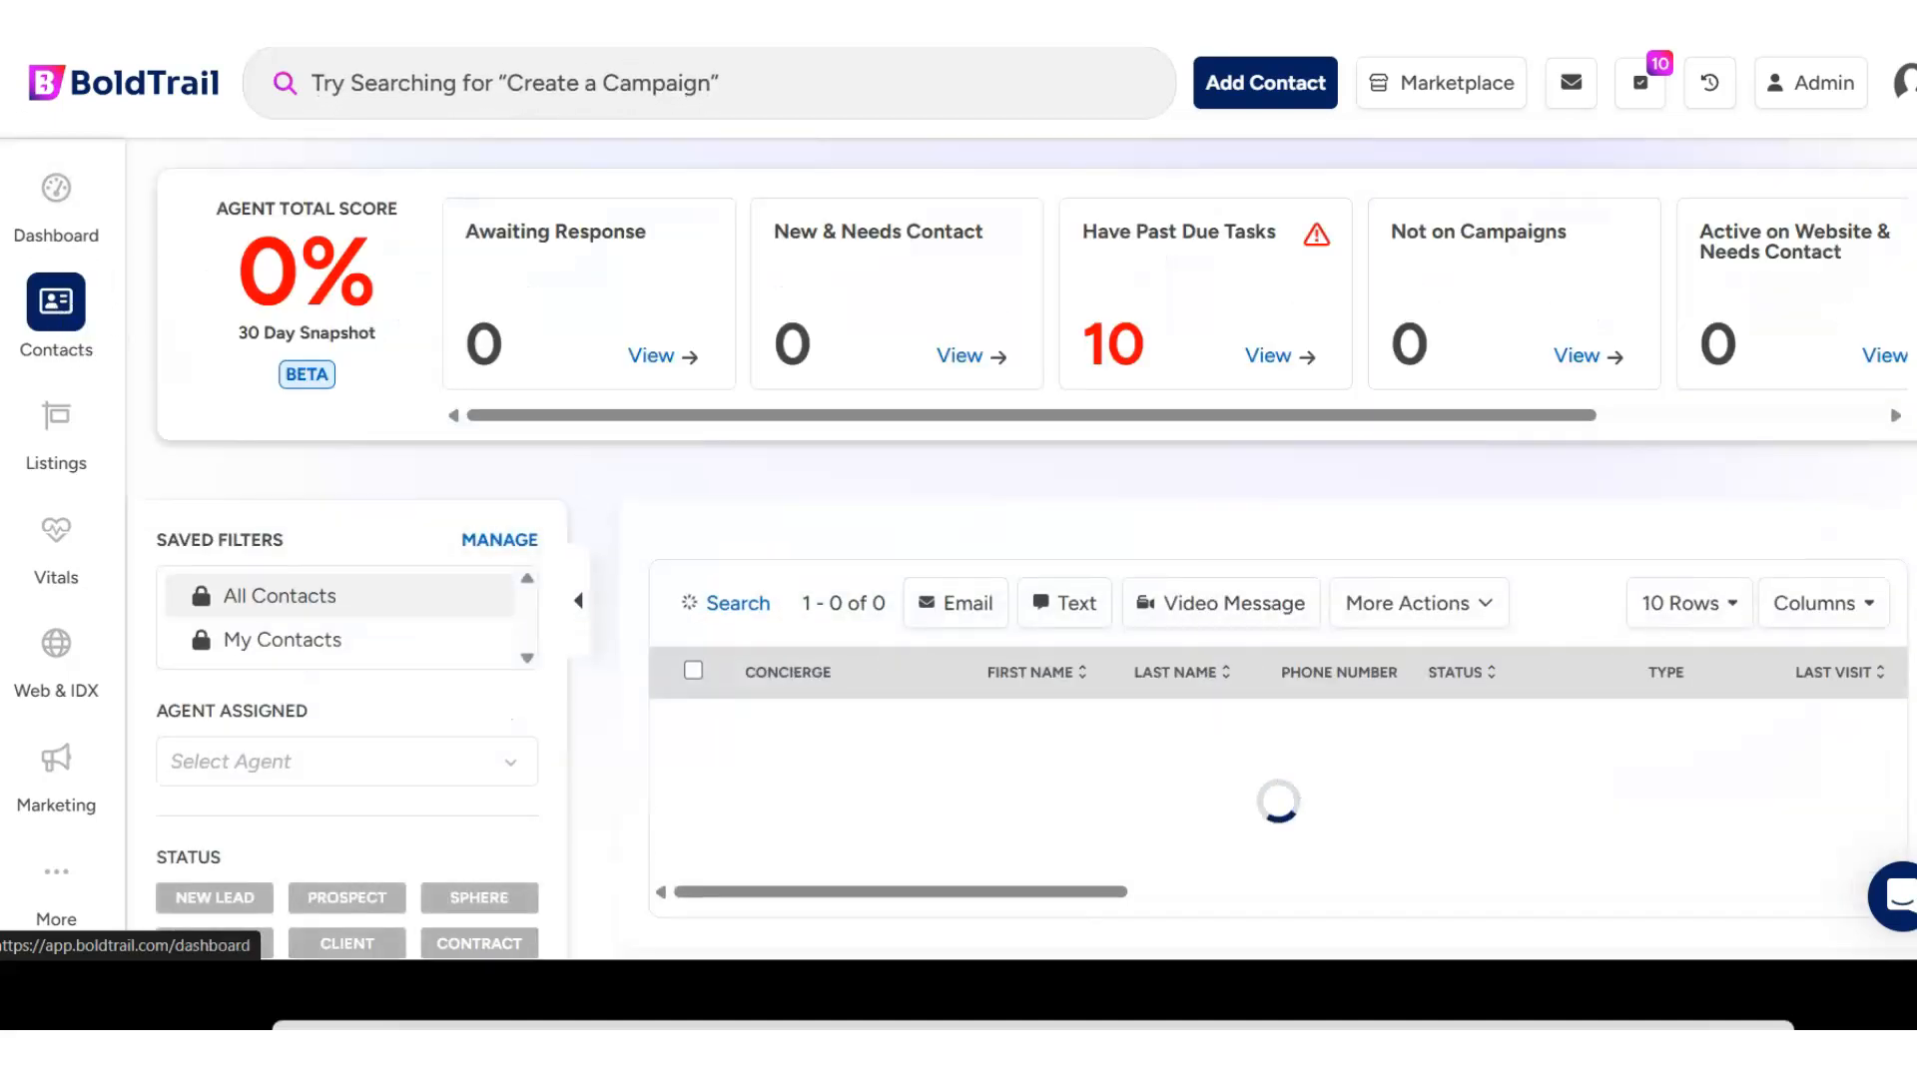
pyautogui.scroll(-5, 1078, 569)
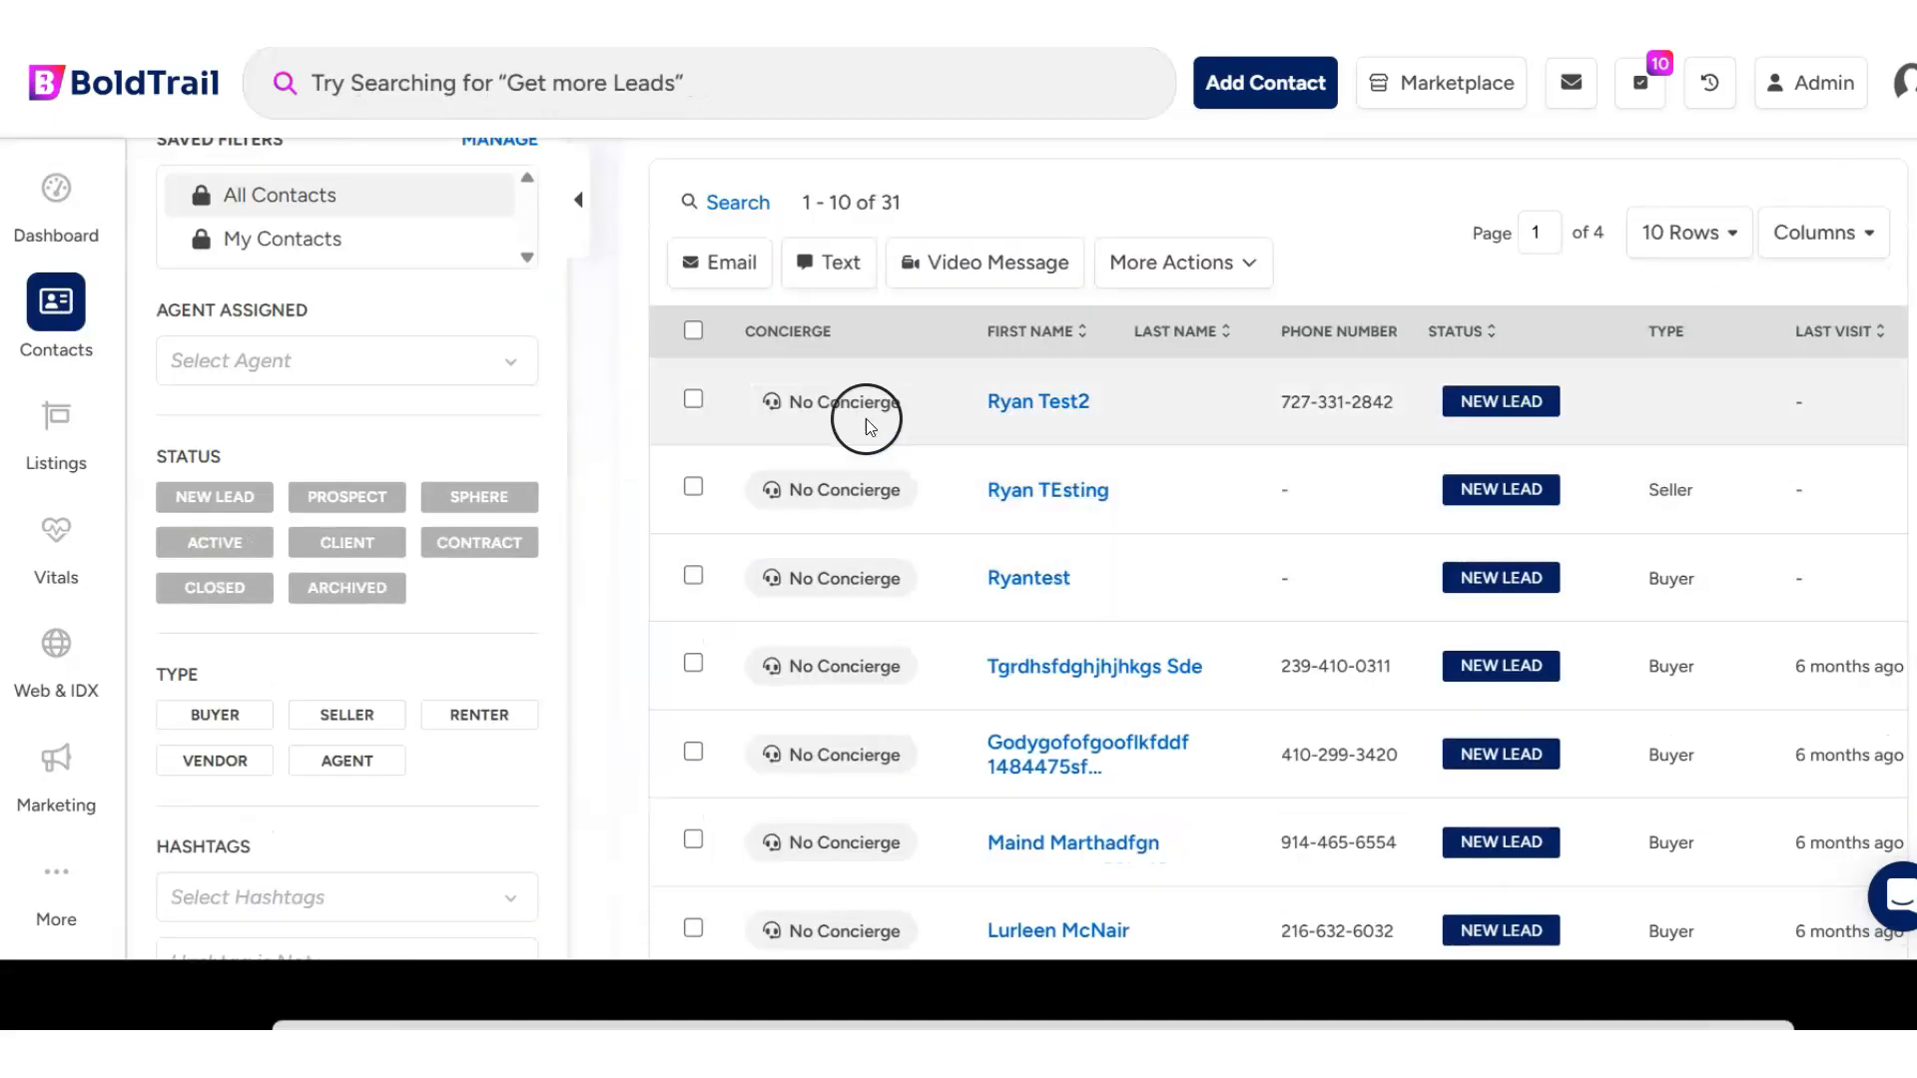
pyautogui.click(1009, 396)
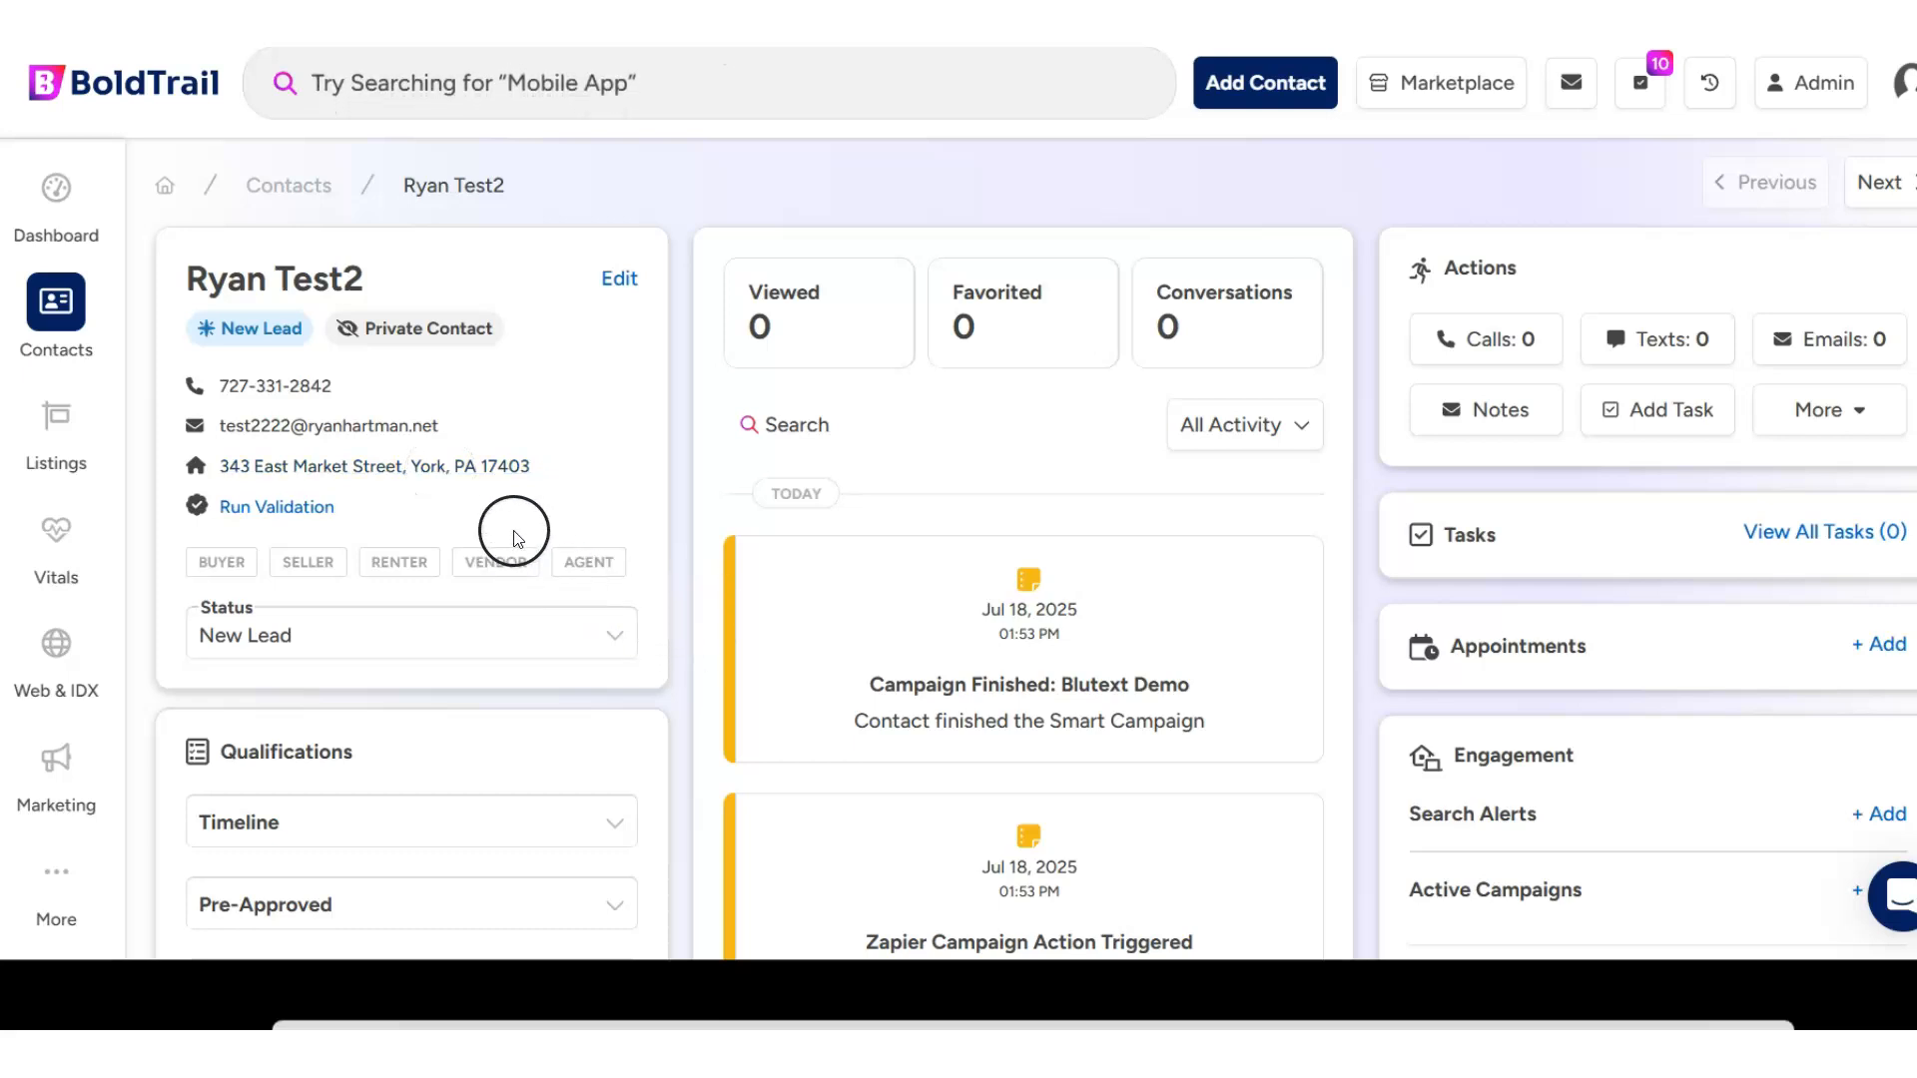
# - Find the Webhook Test campaign by searching for "test" and add it to the contact's active campaigns
pyautogui.scroll(-4, 1647, 548)
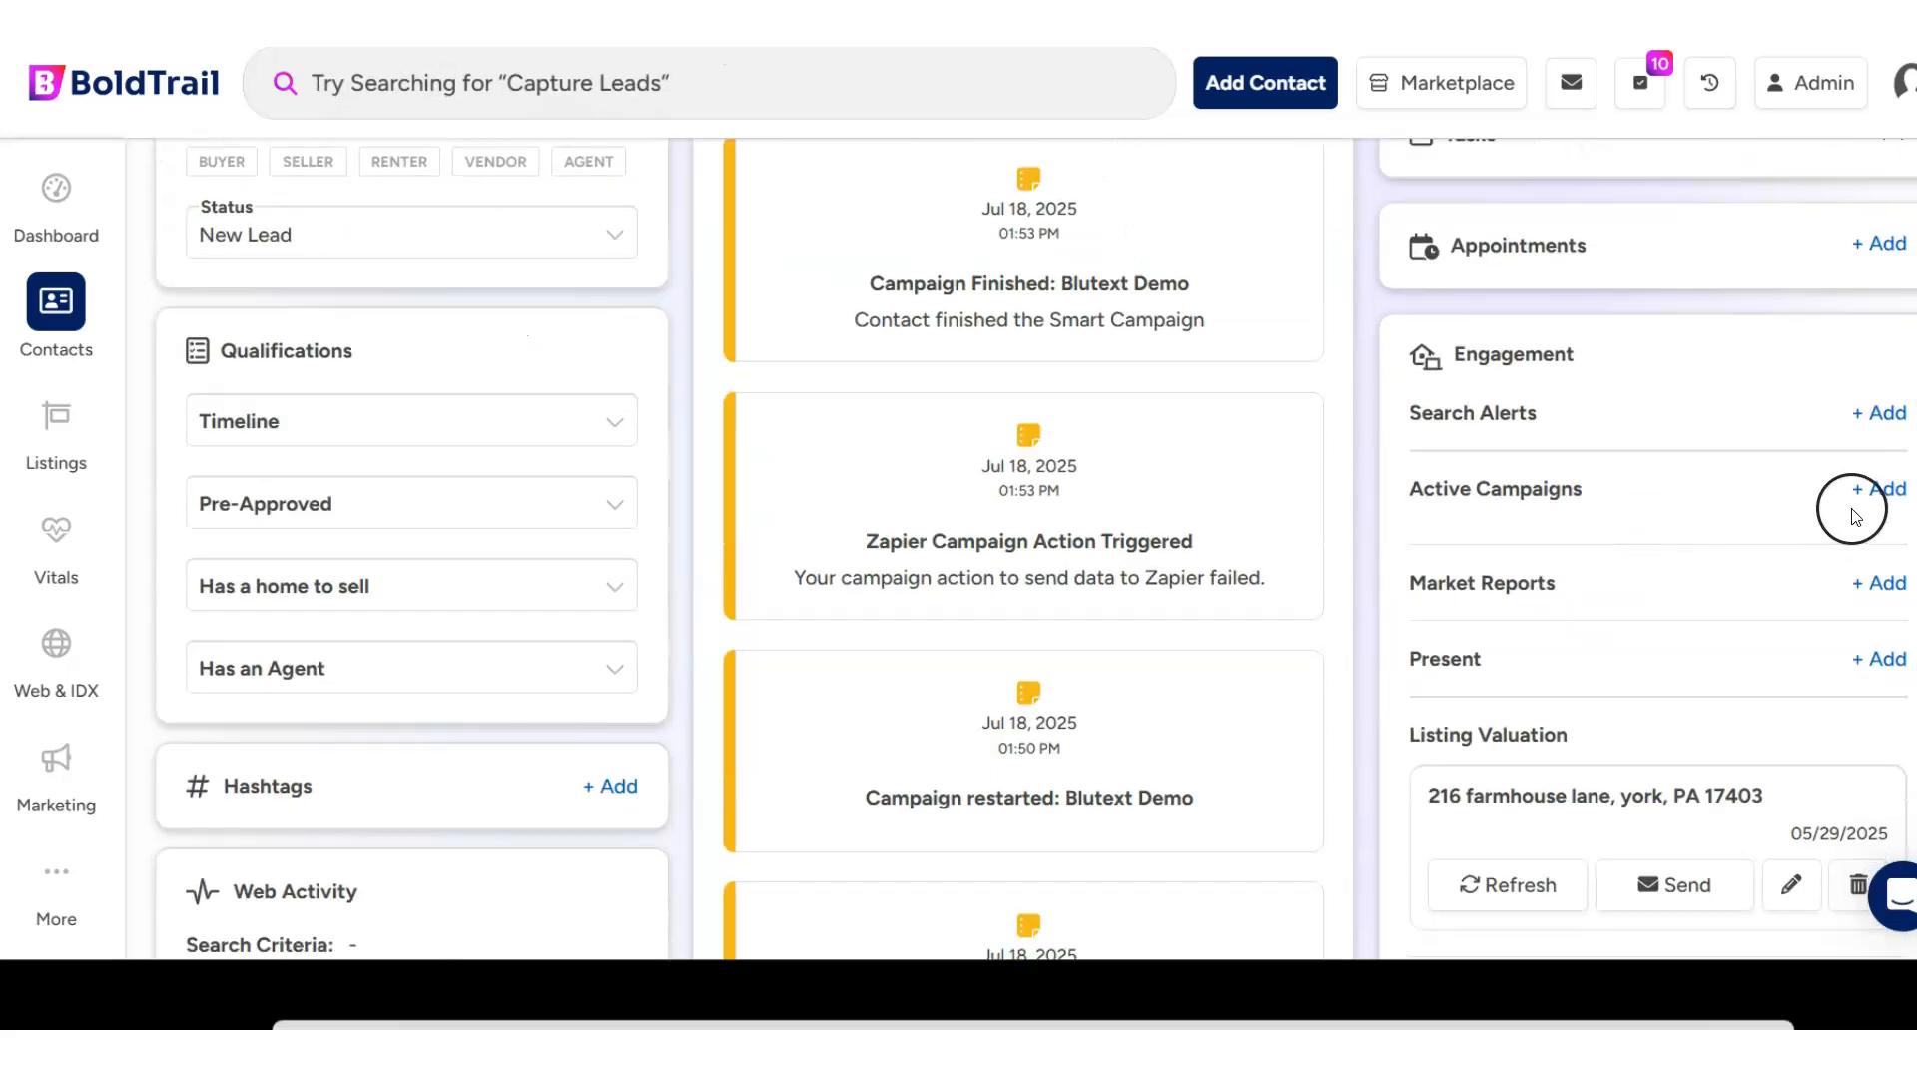
pyautogui.click(1876, 489)
pyautogui.click(1627, 529)
pyautogui.write('test')
pyautogui.click(1569, 679)
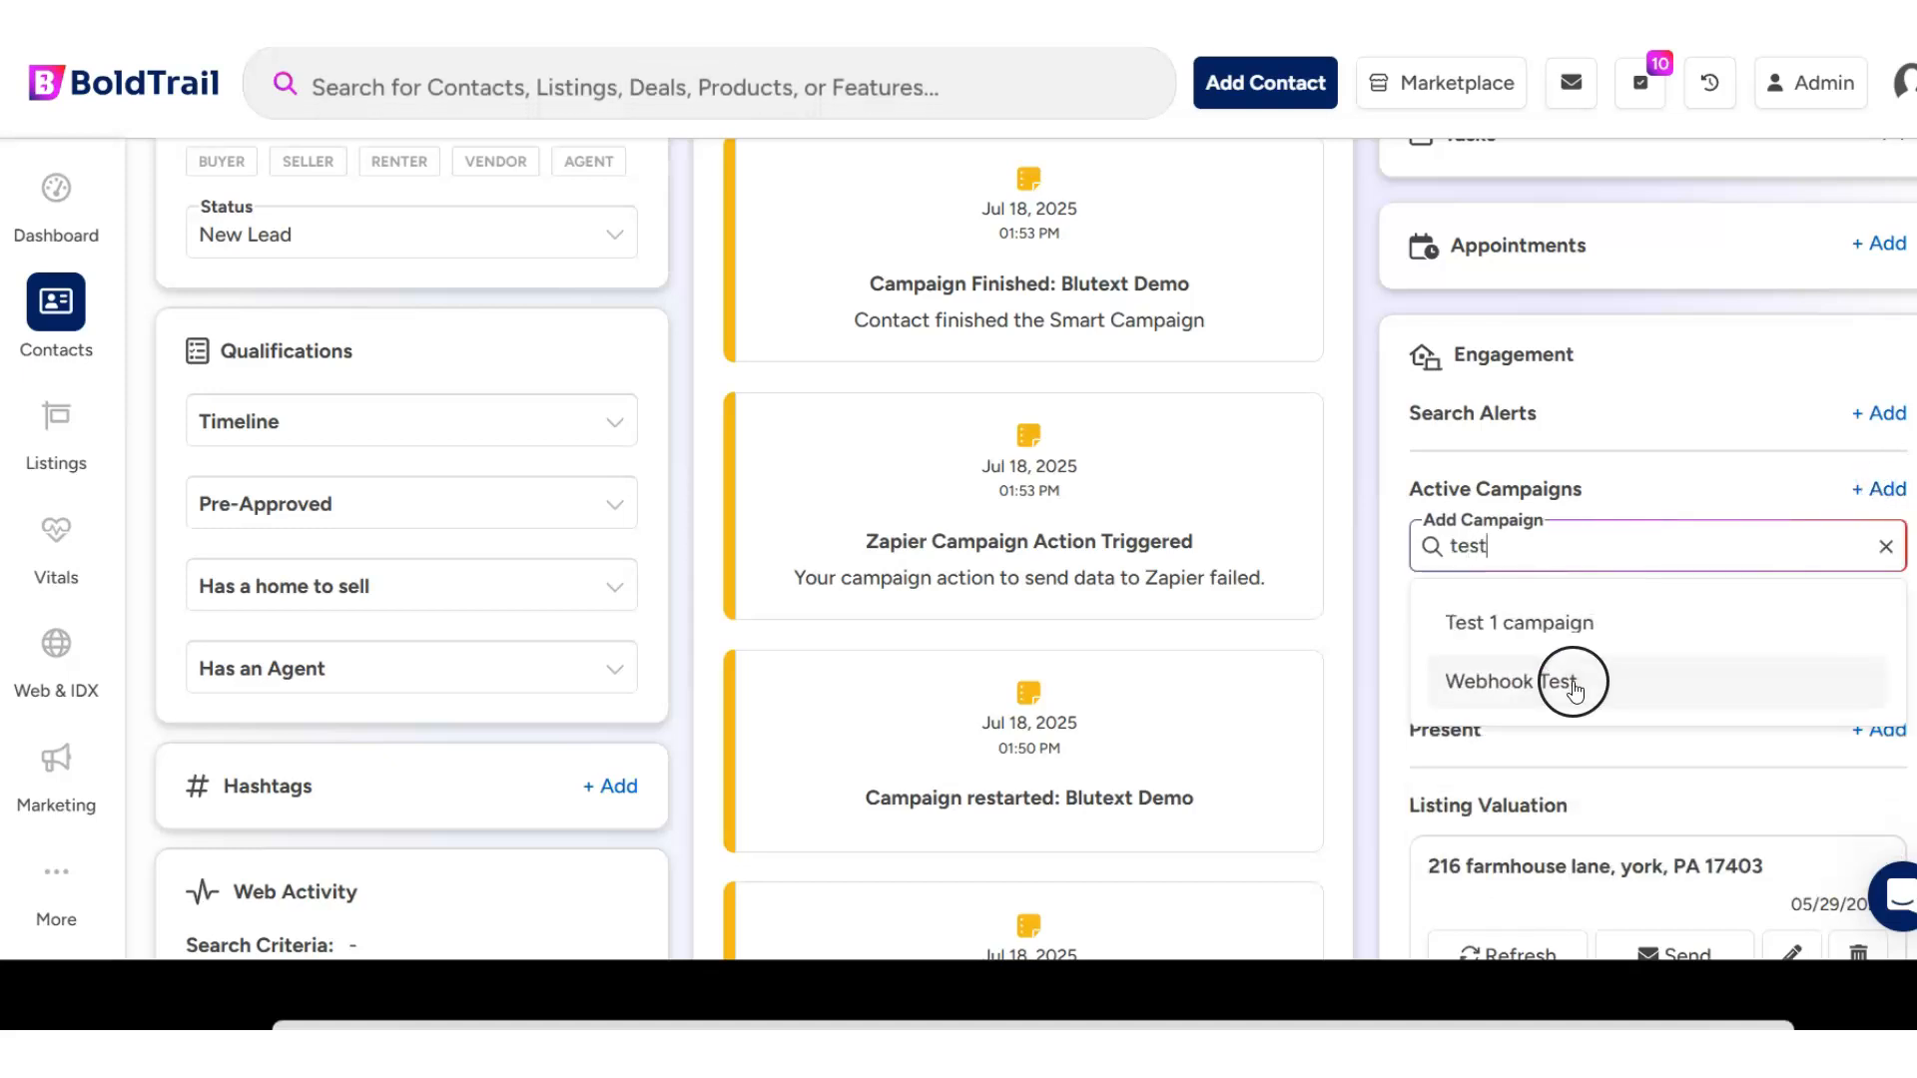
pyautogui.click(1746, 615)
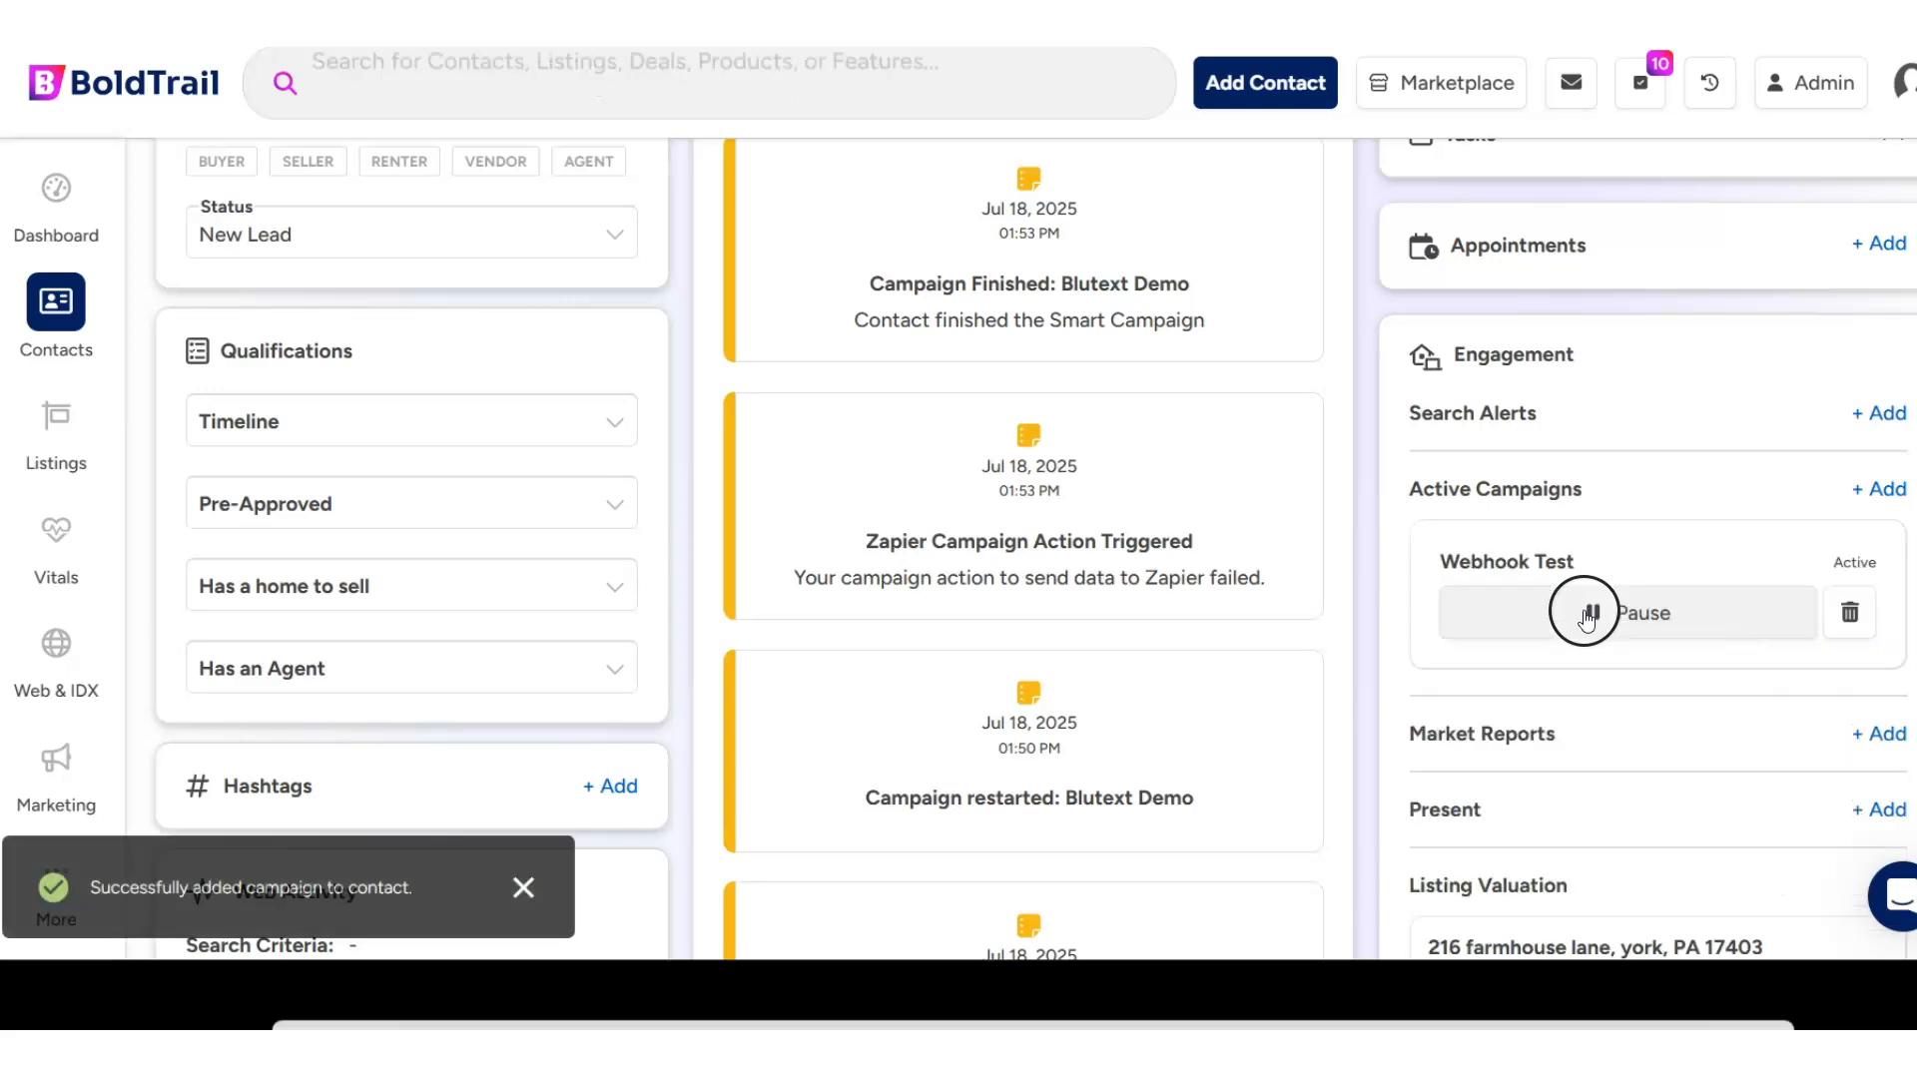
# - Check the contact's activity feed for the added campaign, and the recipients of the Test Webhook List in thanks.io
pyautogui.scroll(4, 1259, 474)
pyautogui.scroll(-1, 1258, 483)
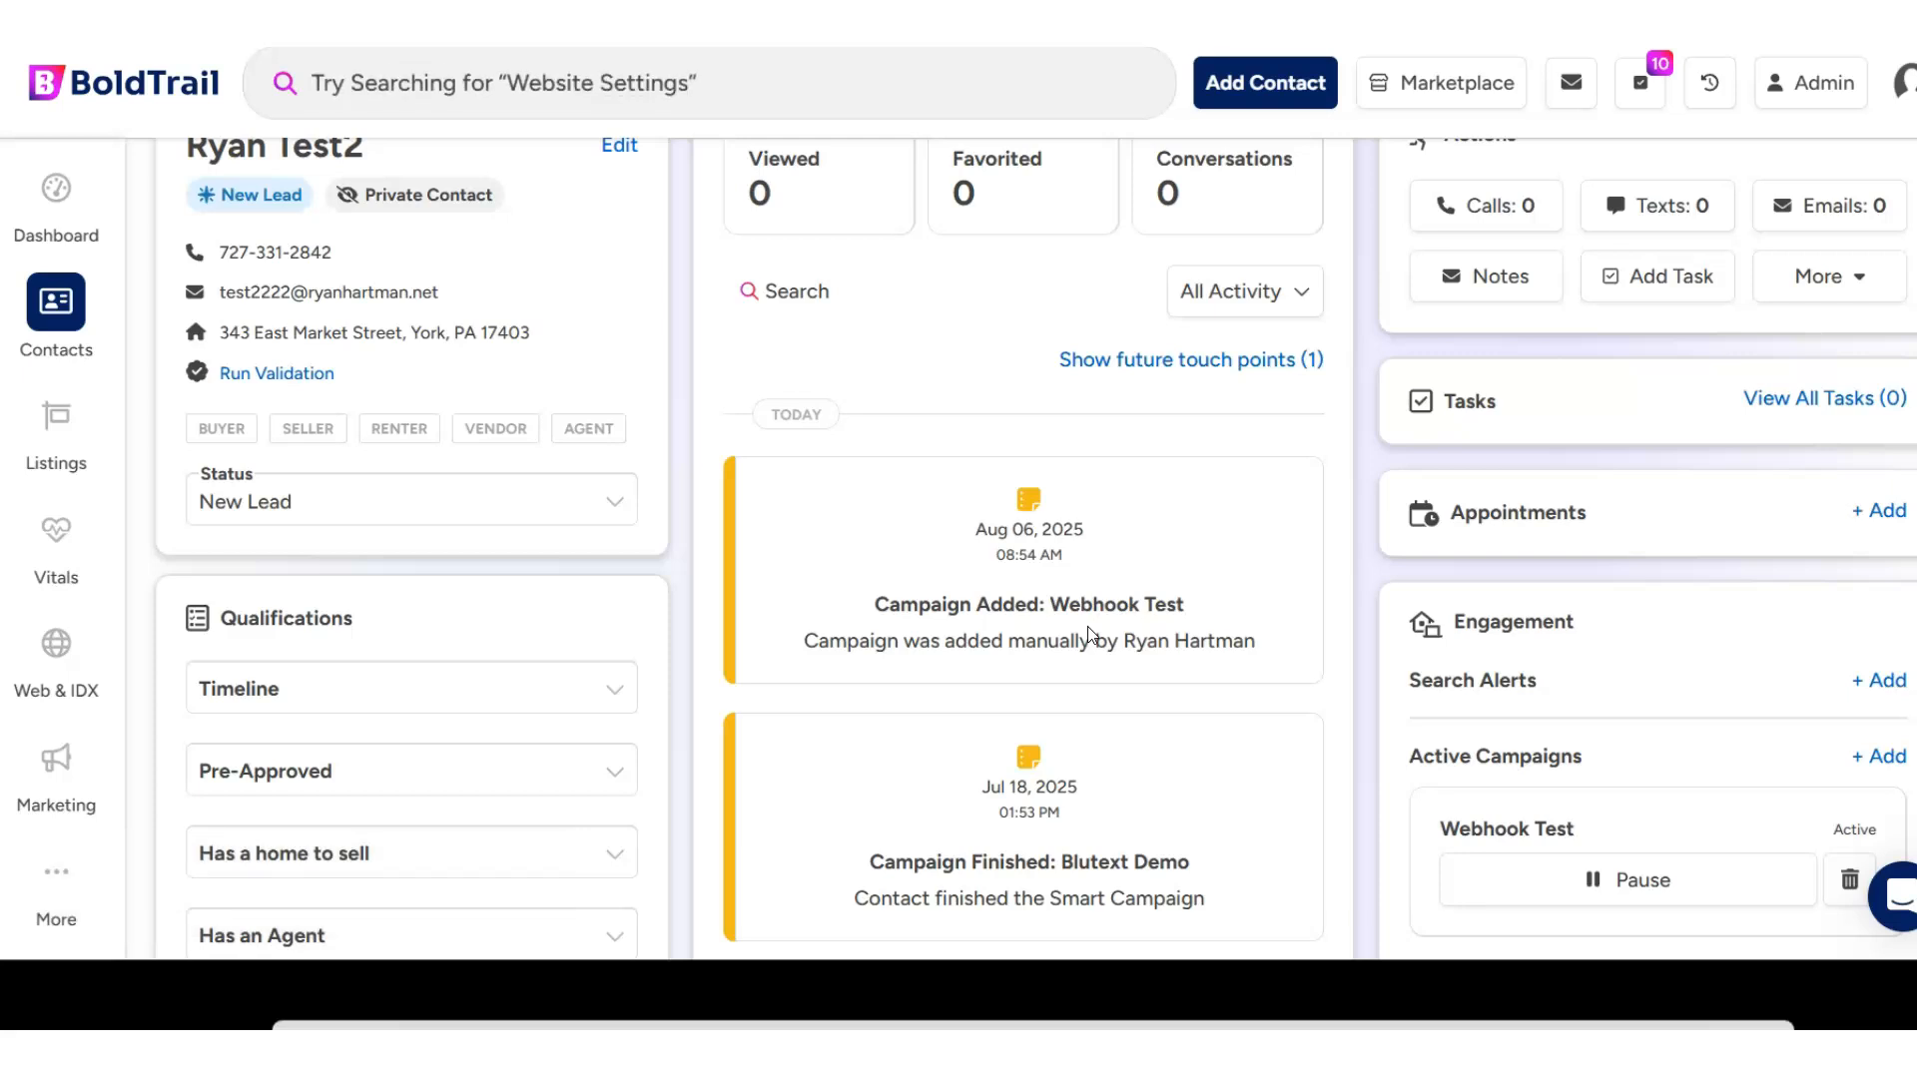
pyautogui.click(492, 192)
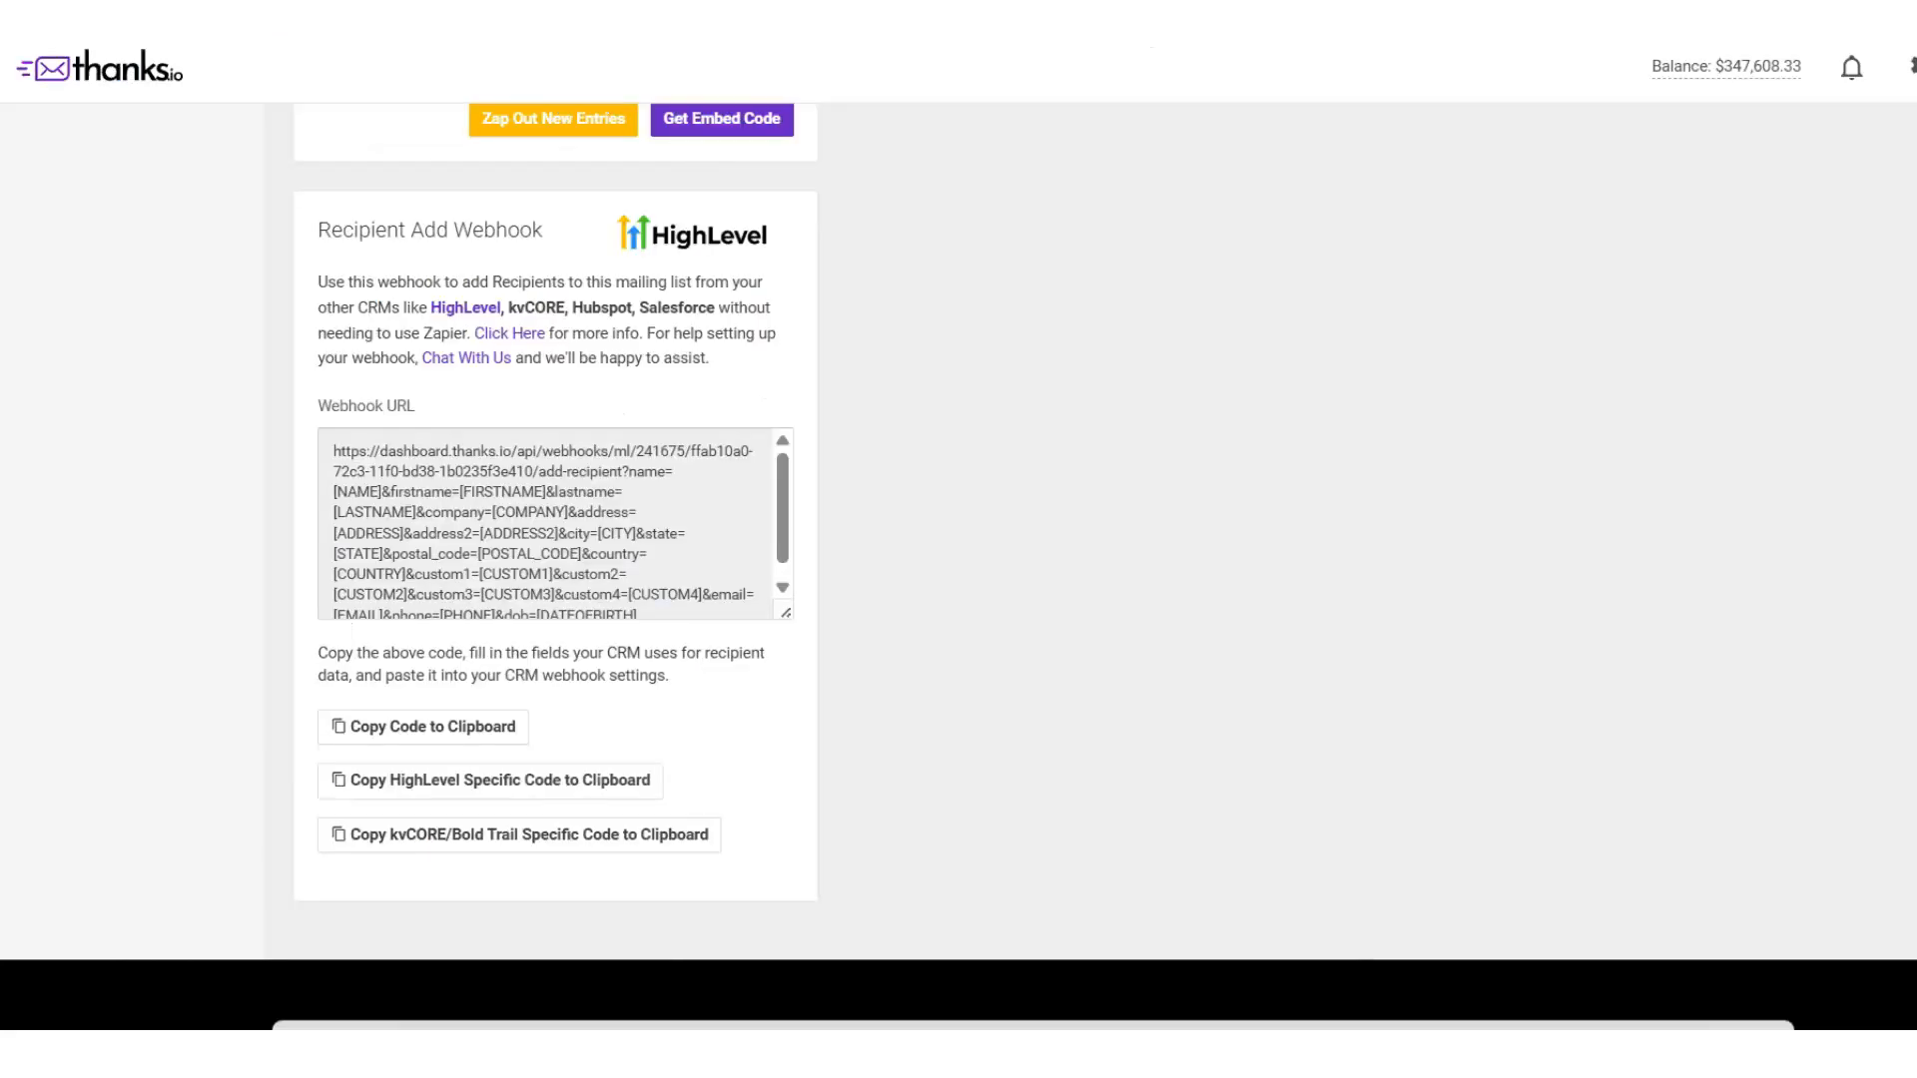
pyautogui.scroll(15, 1338, 578)
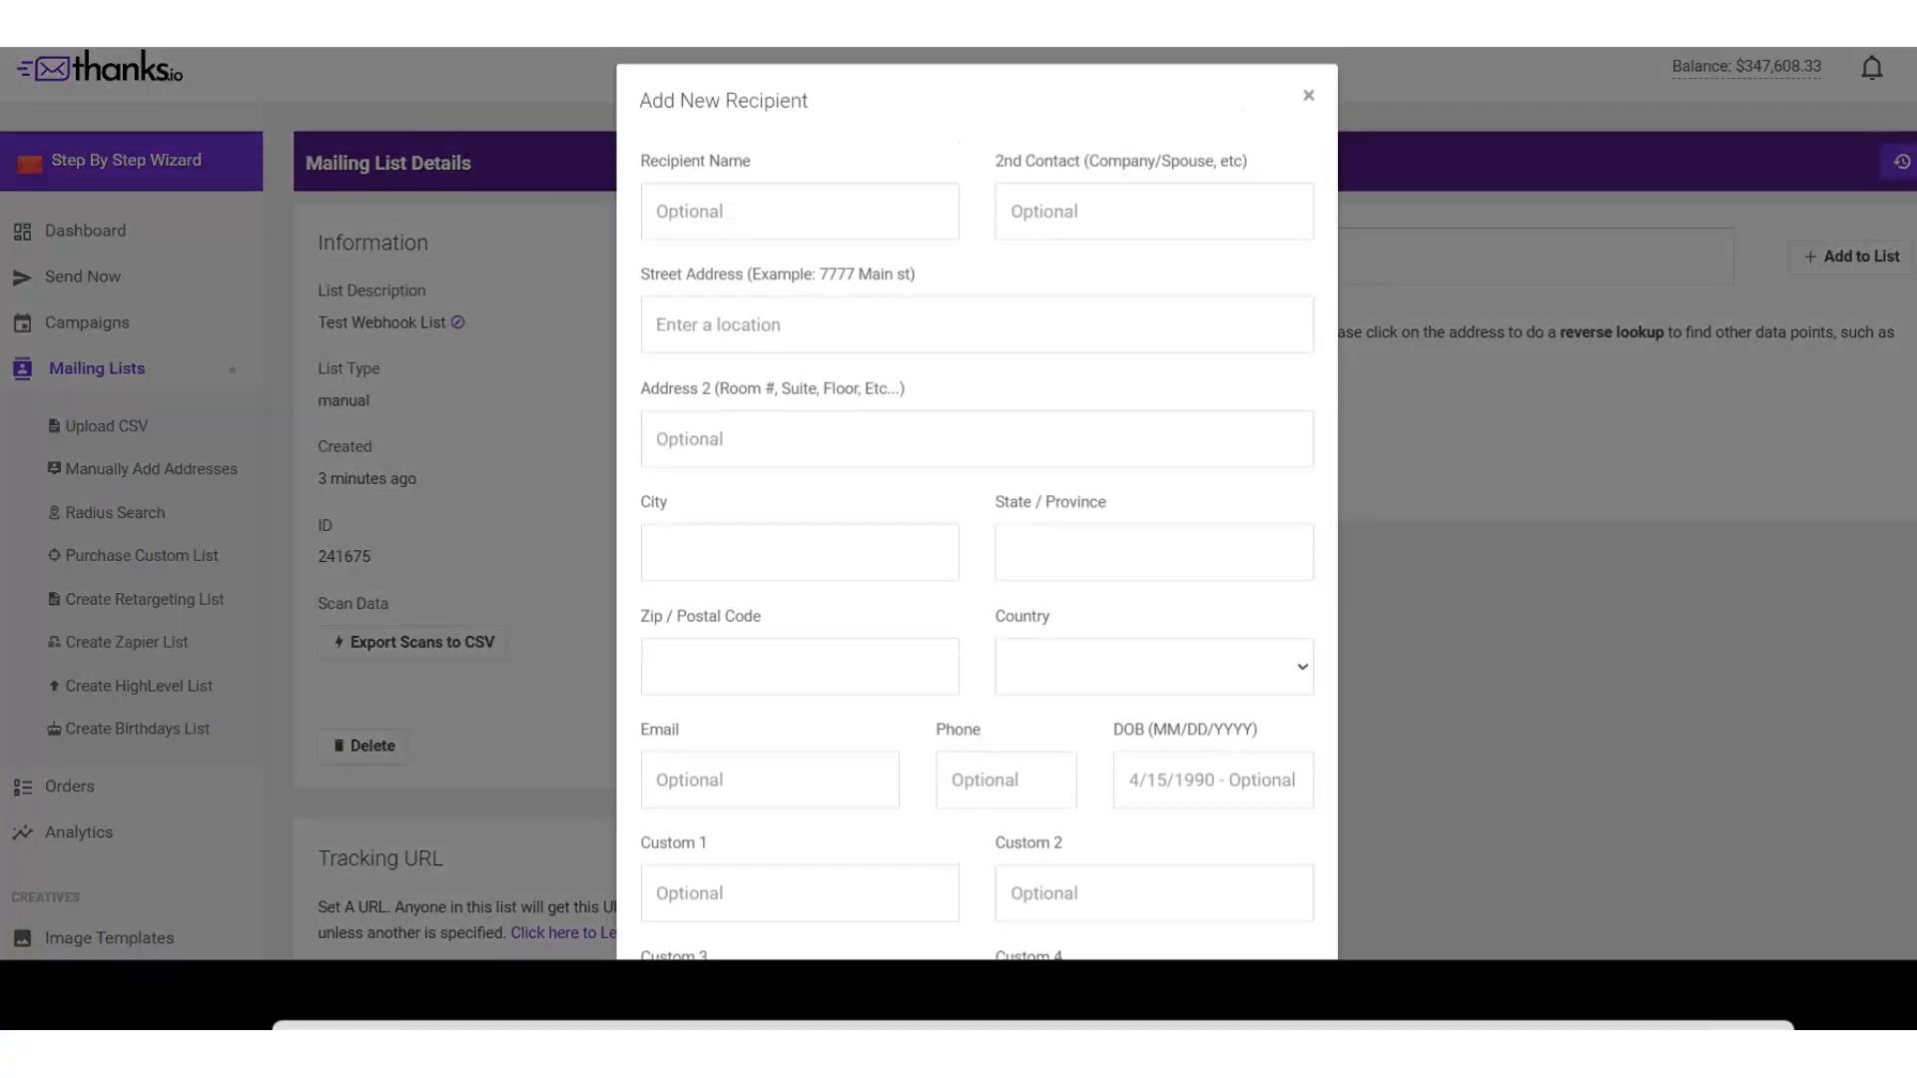
pyautogui.click(1166, 164)
pyautogui.click(1316, 93)
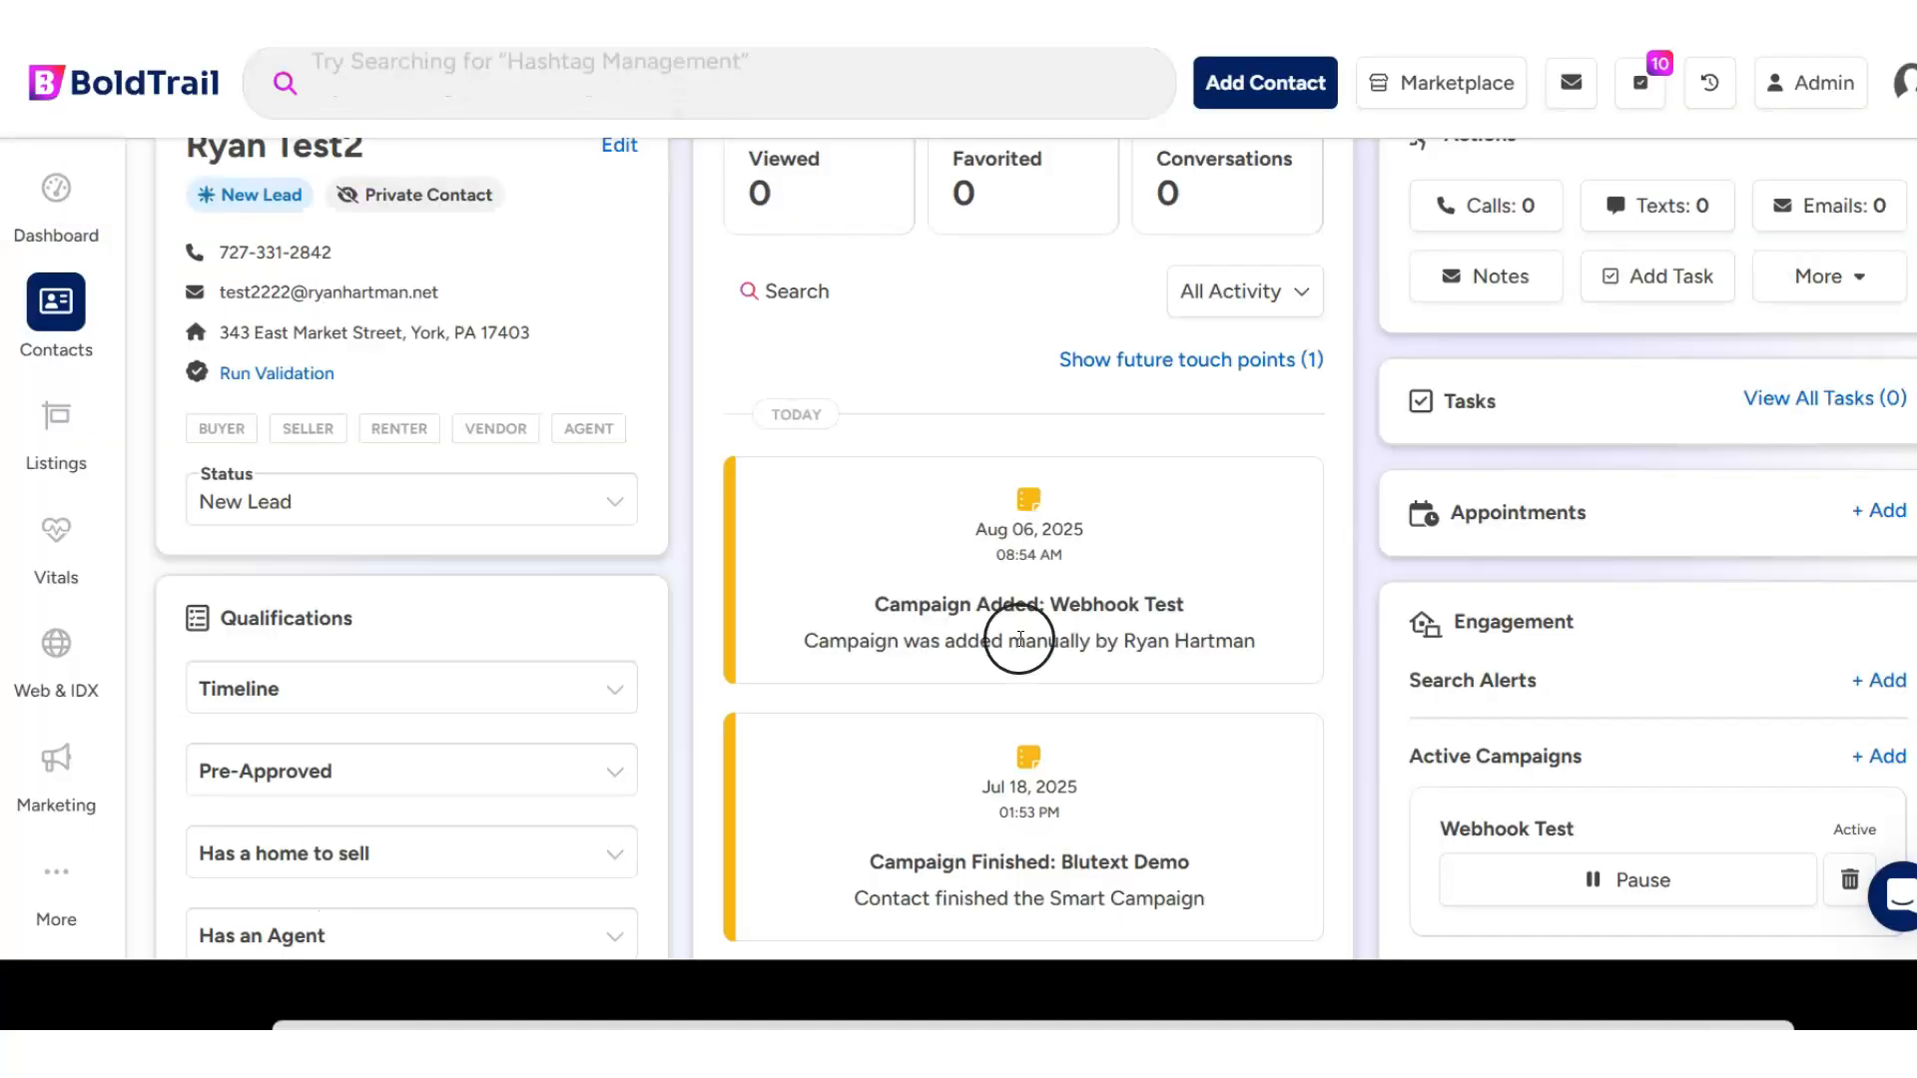
# - Reload the contact record in BoldTrail and show its future touch points
pyautogui.scroll(2, 1018, 638)
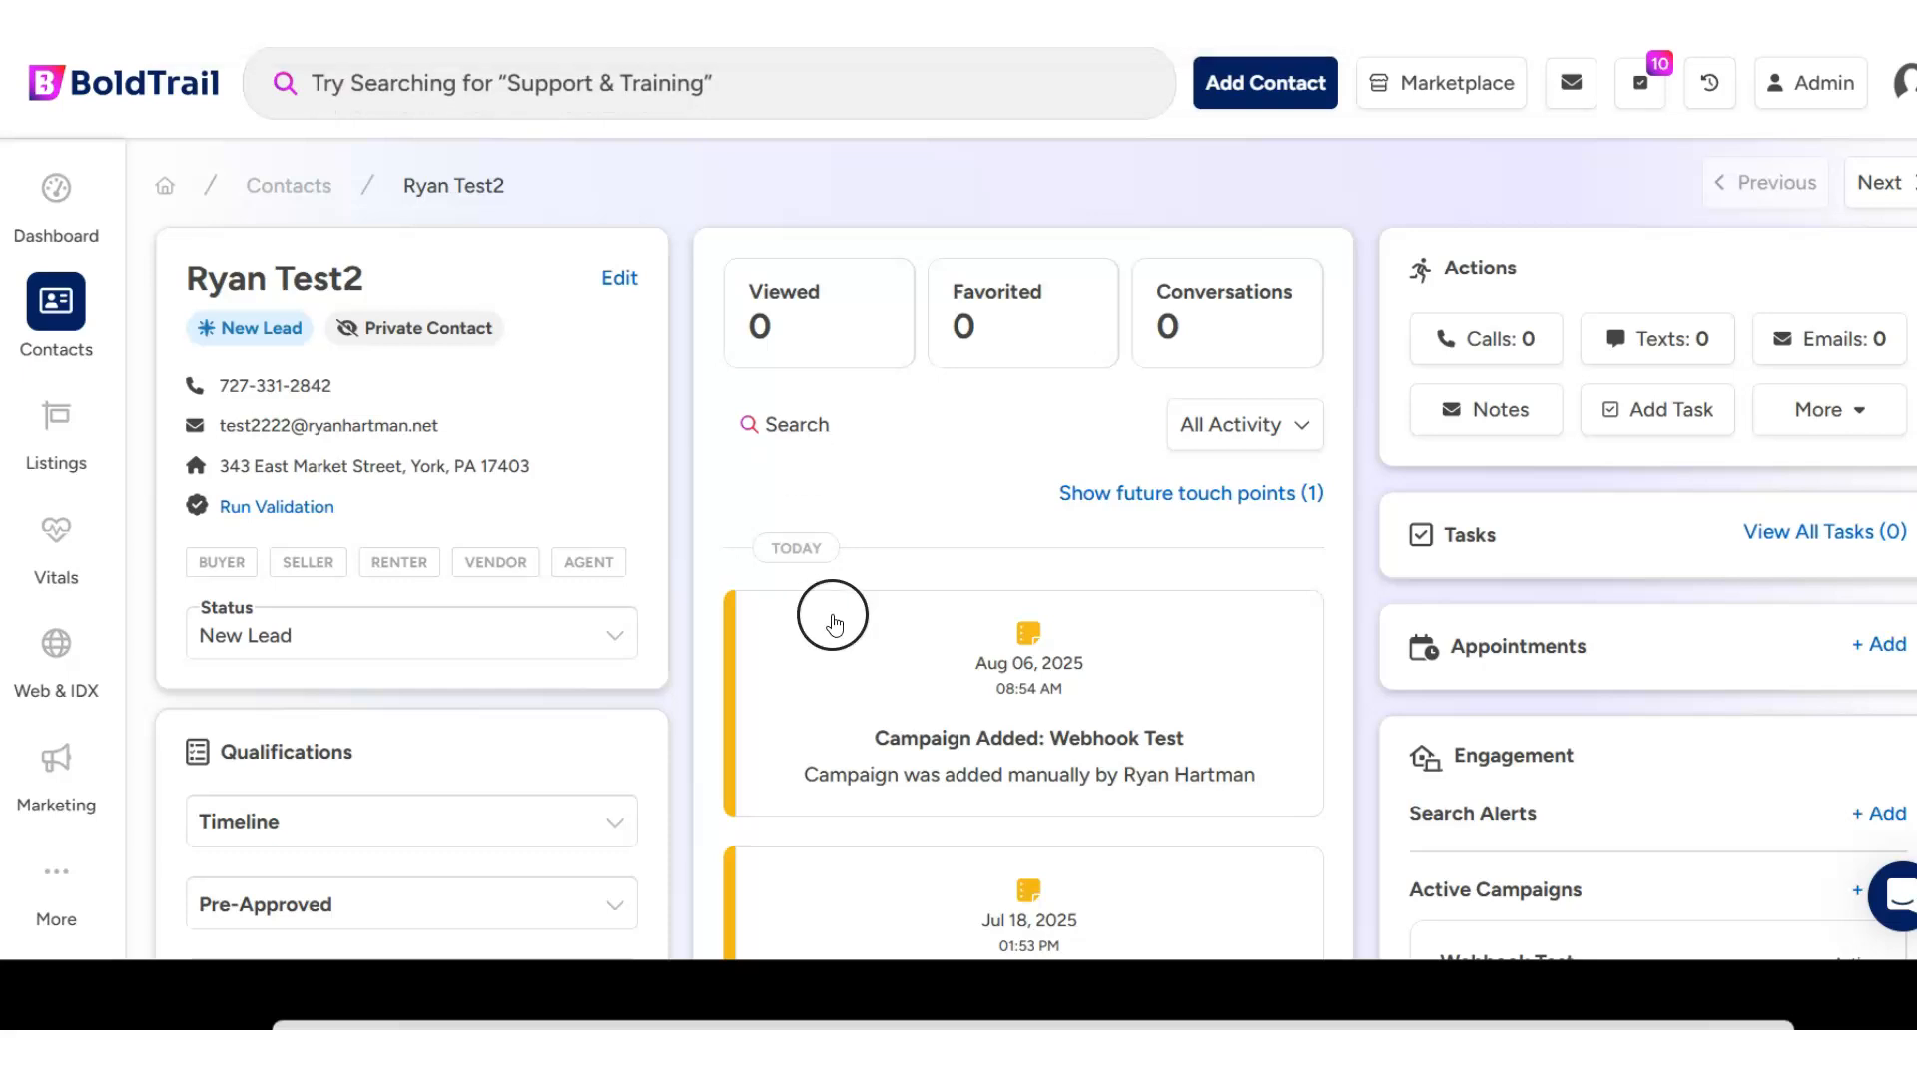
pyautogui.press('F5')
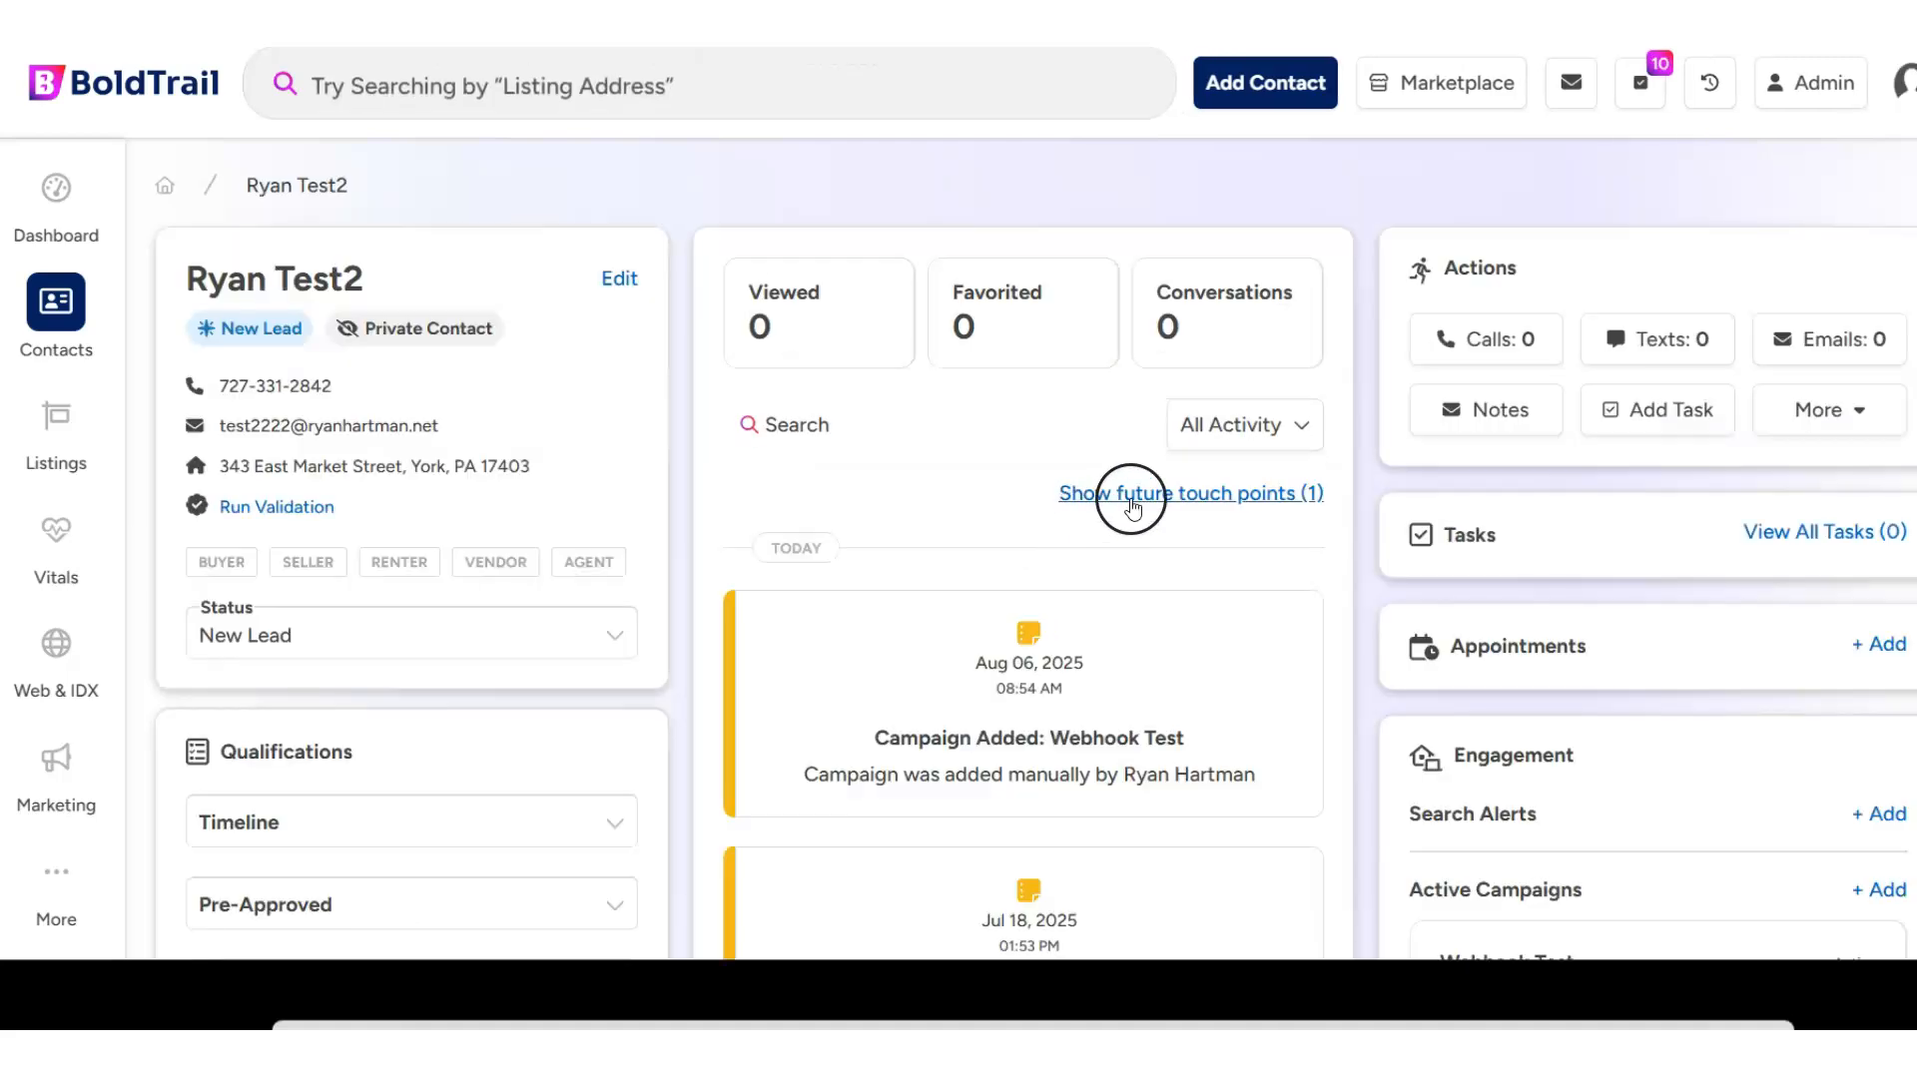
pyautogui.click(1133, 504)
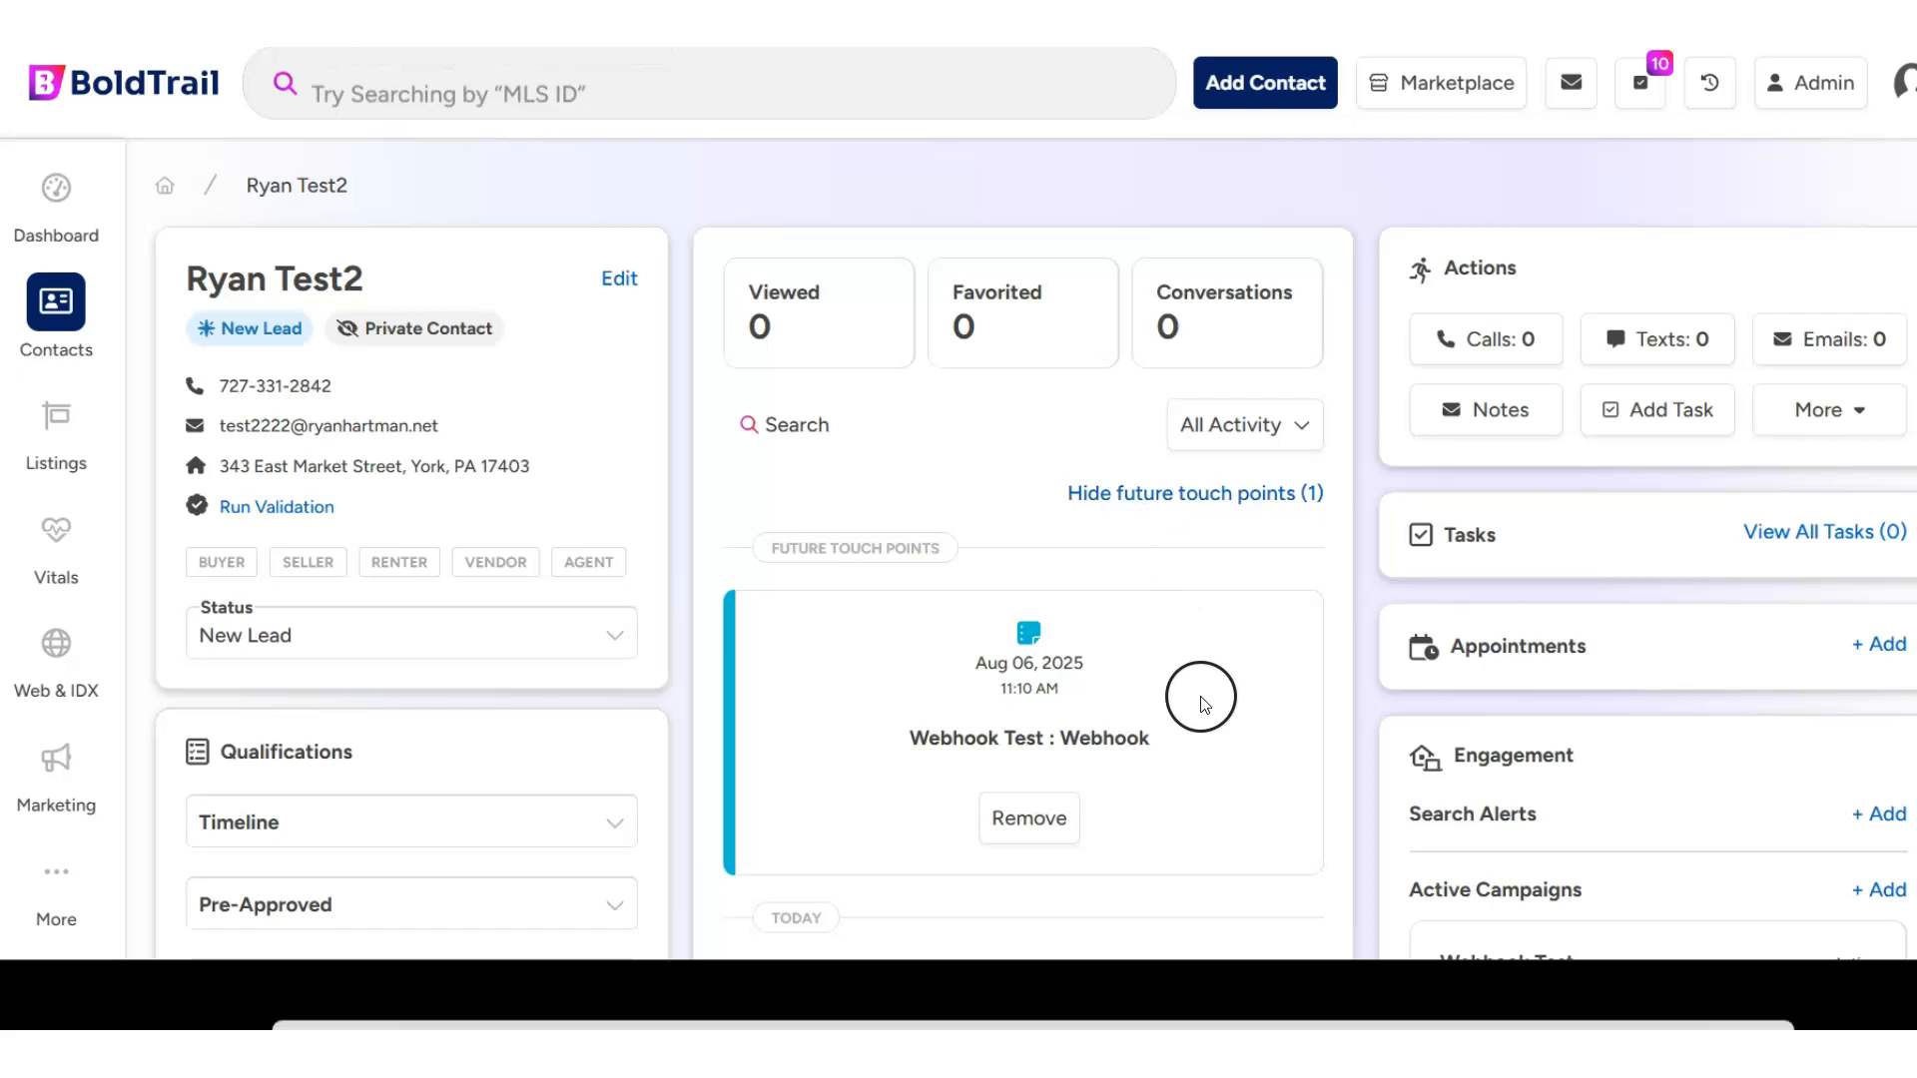
# - Examine the contact's past campaign activity and the scheduled date and time of the Webhook Test touch point
pyautogui.scroll(-3, 1203, 704)
pyautogui.scroll(-1, 1198, 509)
pyautogui.scroll(-4, 1004, 650)
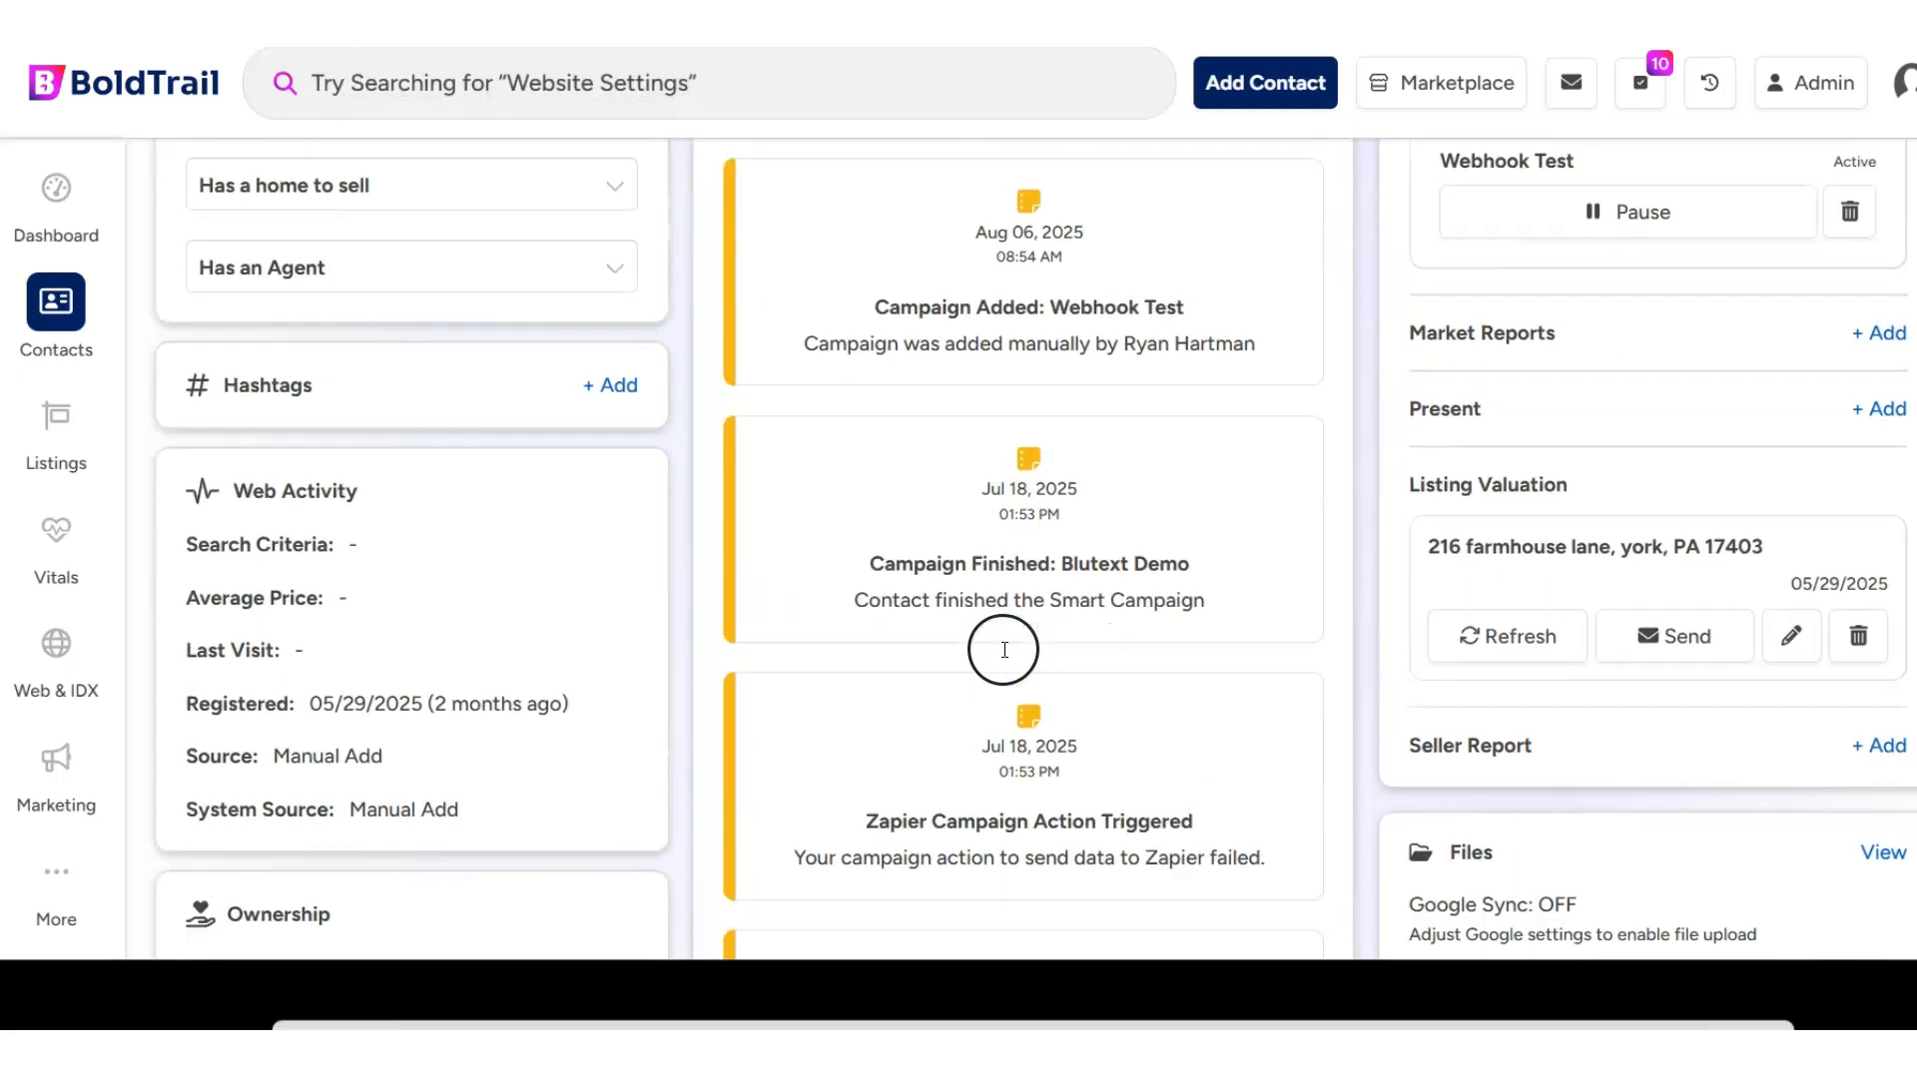
pyautogui.scroll(1, 1211, 470)
pyautogui.scroll(1, 1146, 593)
pyautogui.scroll(-5, 1146, 599)
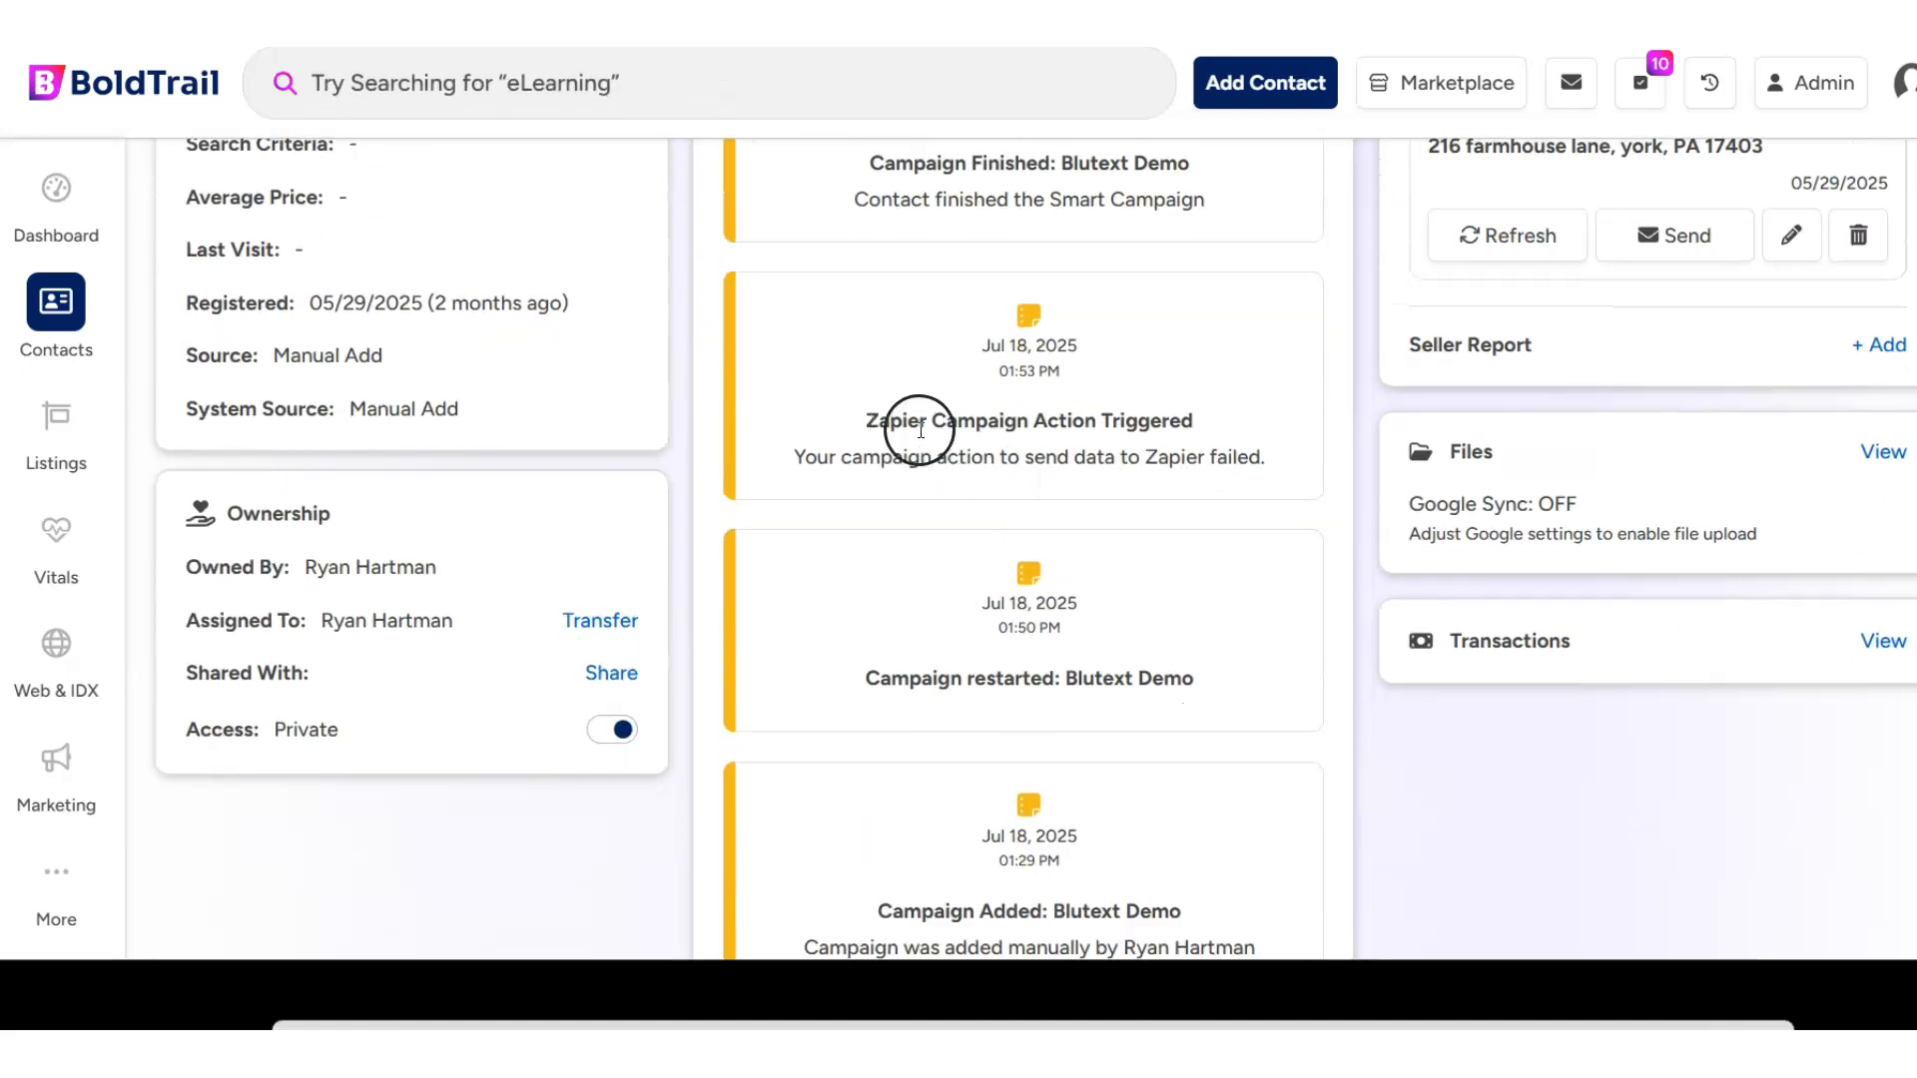
pyautogui.scroll(-1, 1082, 530)
pyautogui.scroll(8, 1082, 534)
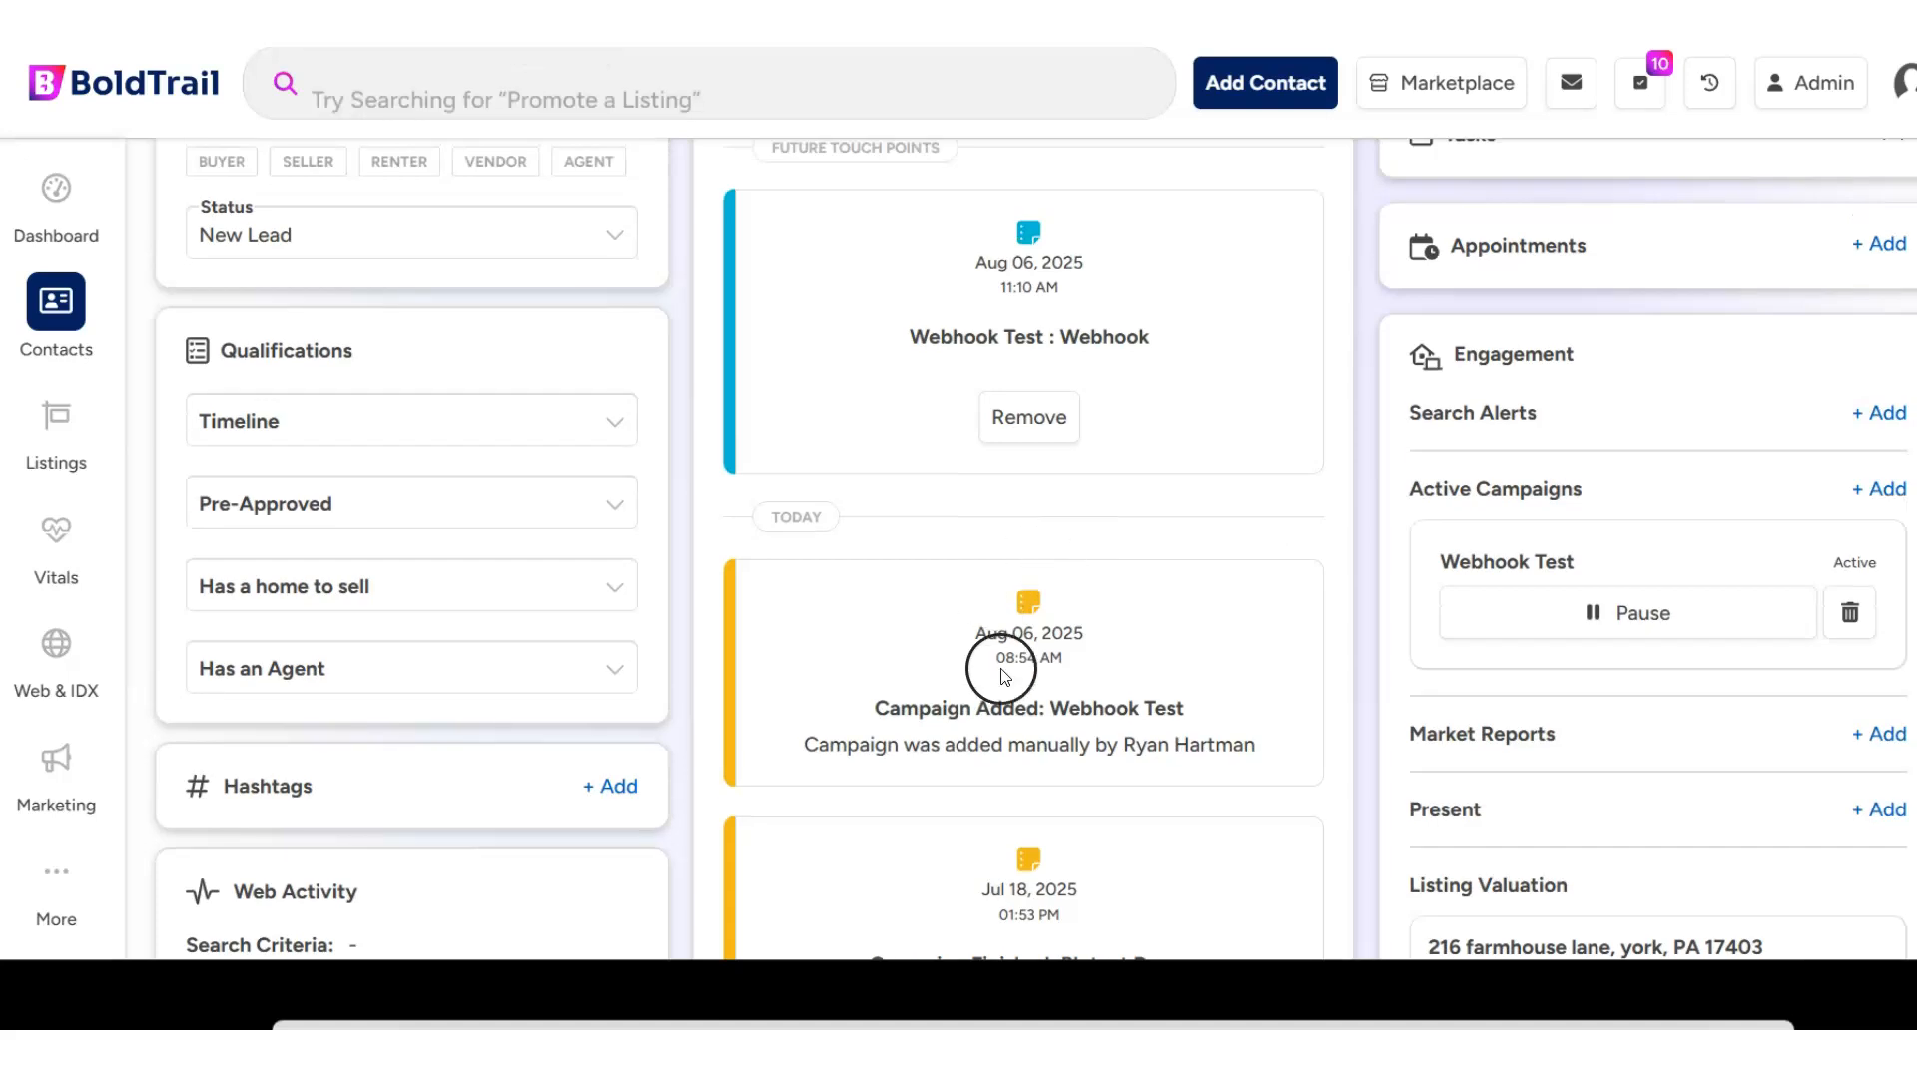
pyautogui.scroll(3, 1003, 676)
pyautogui.moveTo(1126, 734); pyautogui.dragTo(909, 735)
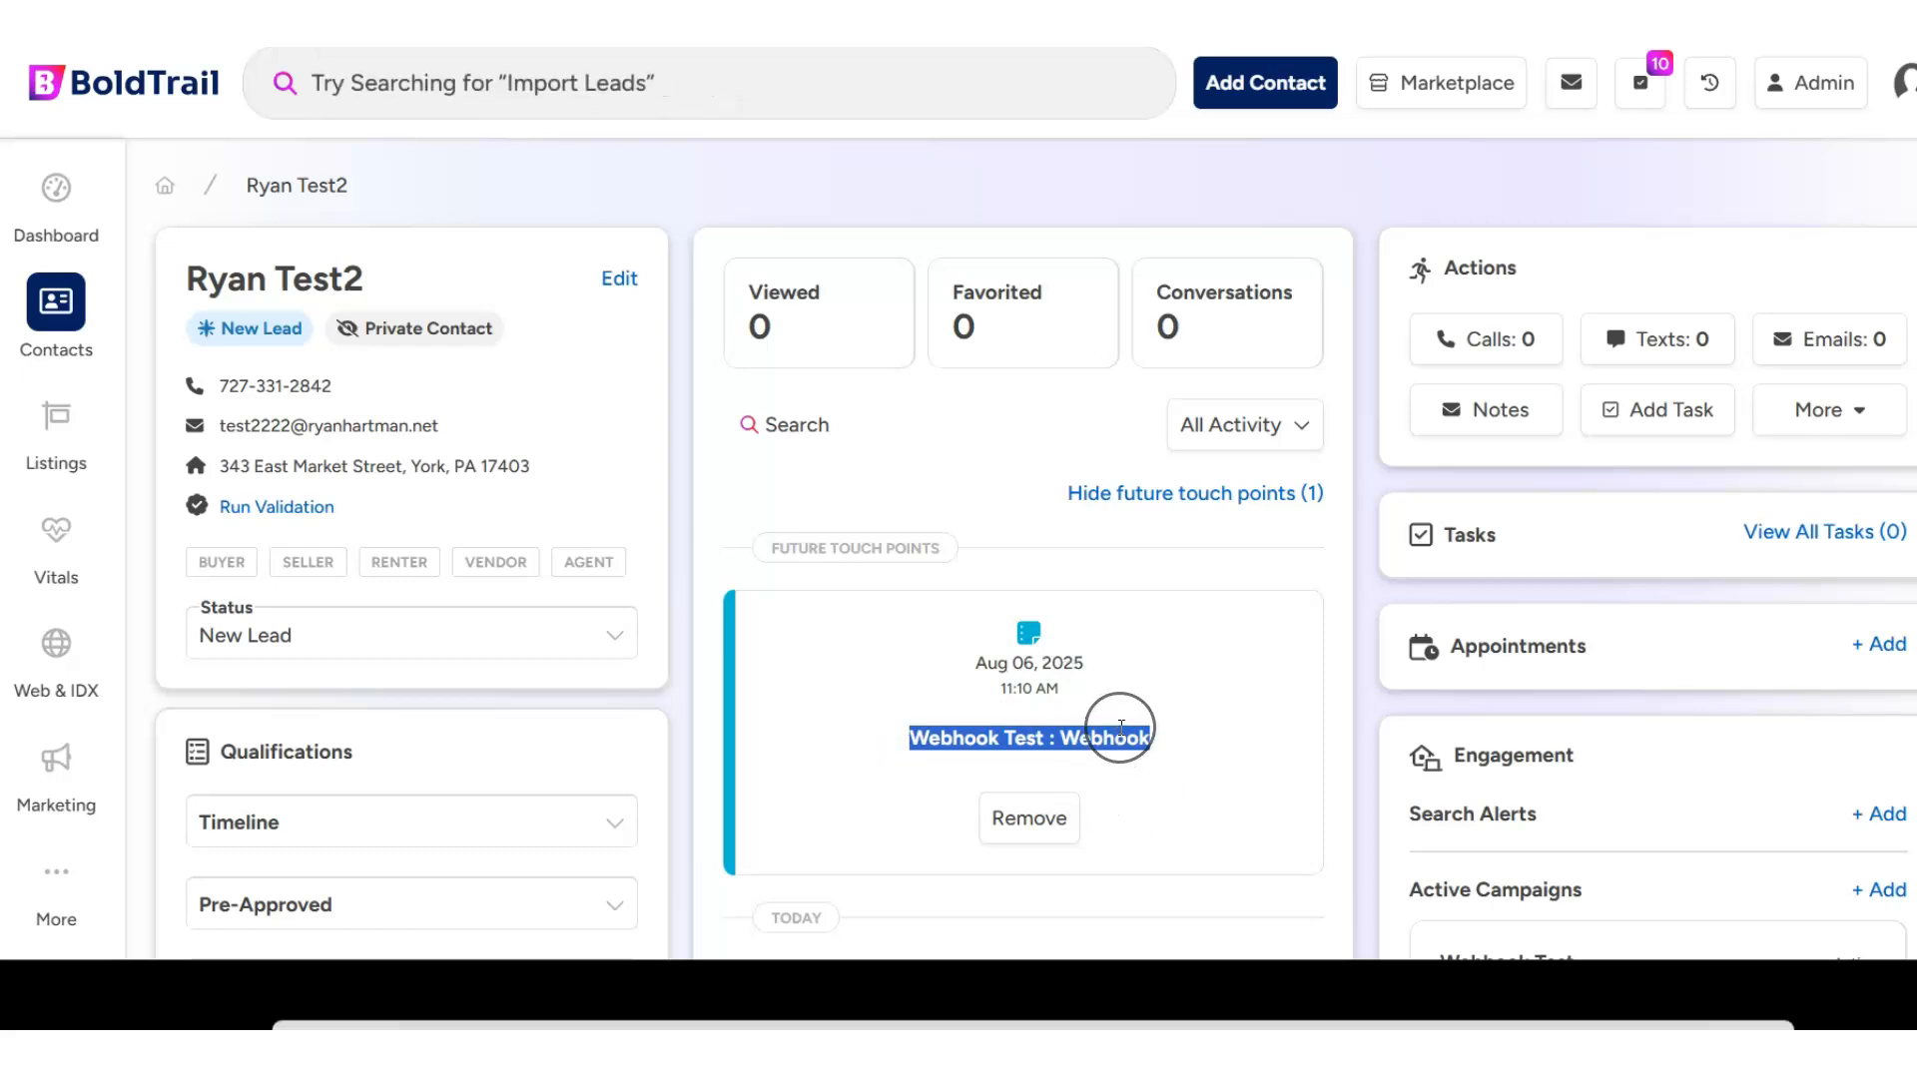
# - Switch to thanks.io and look over the Test Webhook List details and recipients
pyautogui.scroll(-2, 1121, 732)
pyautogui.scroll(2, 968, 556)
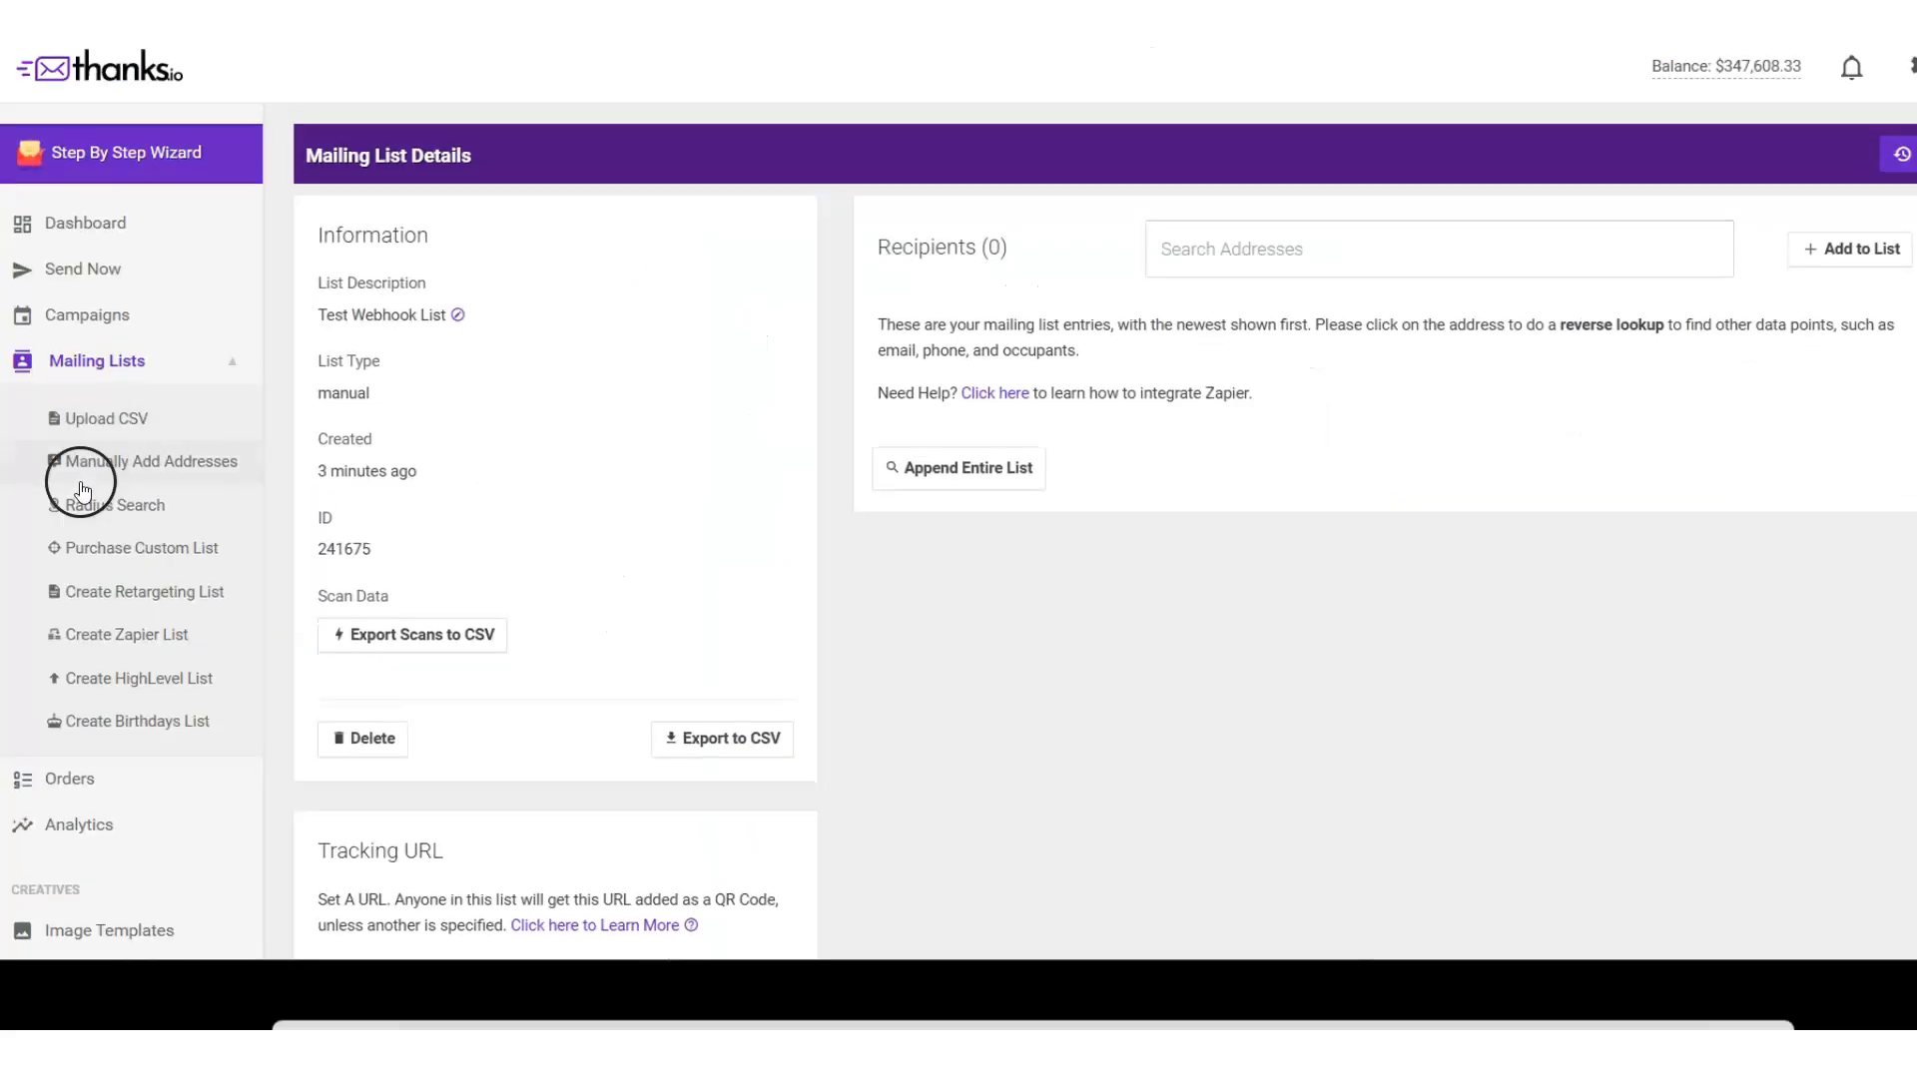
pyautogui.scroll(-1, 77, 479)
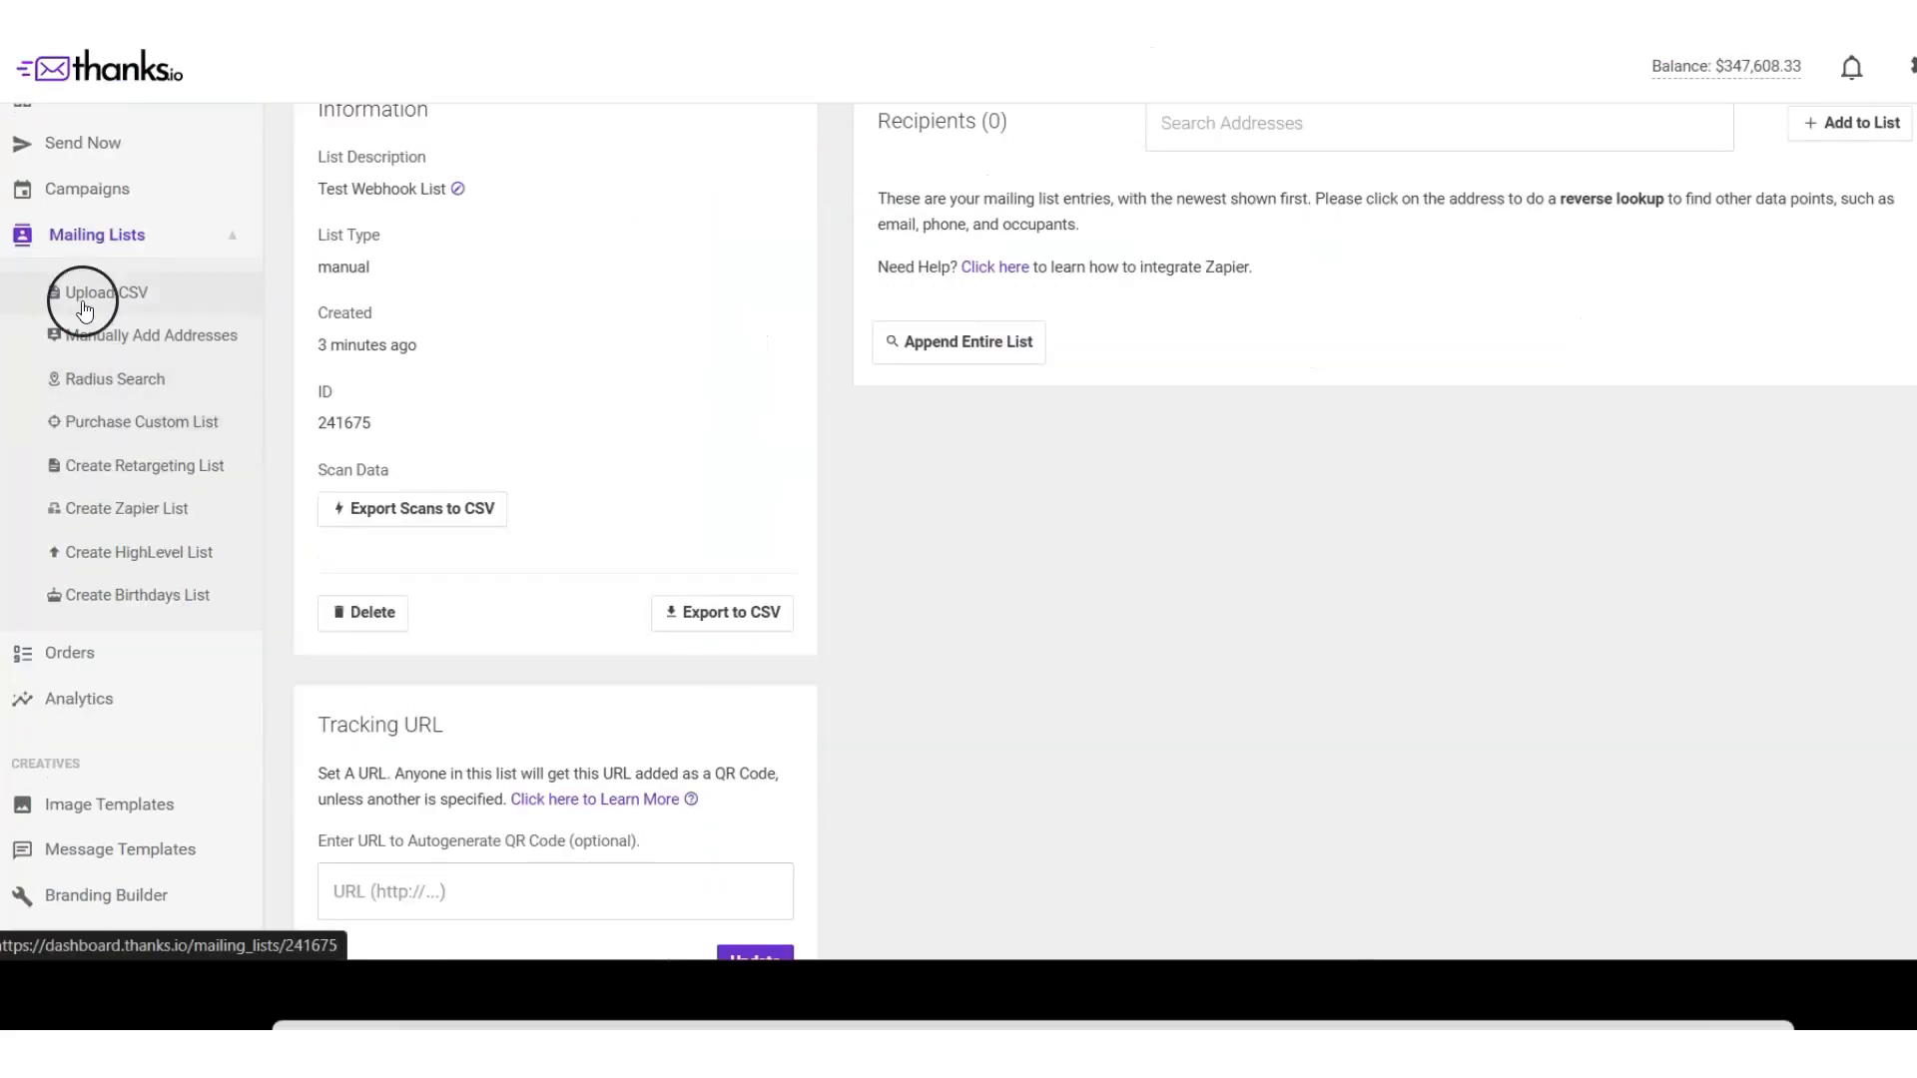
pyautogui.click(82, 192)
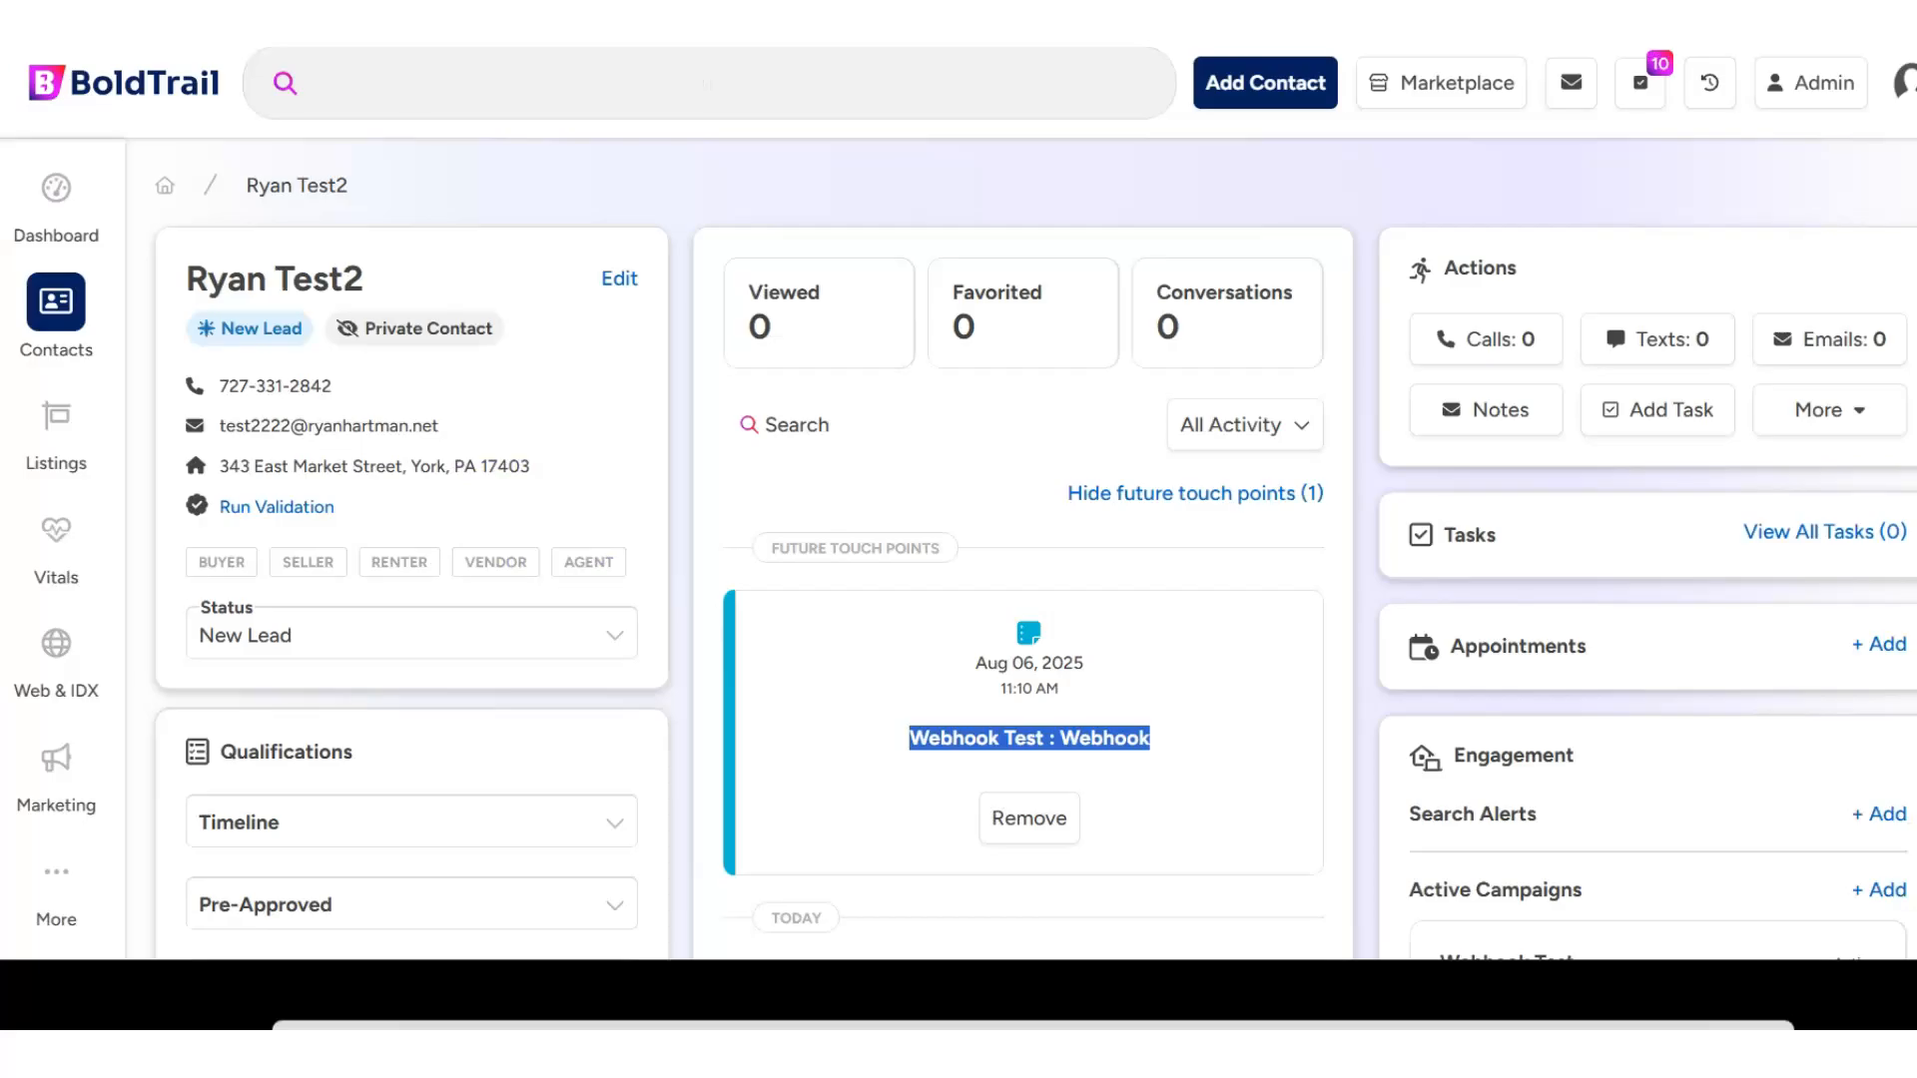
# - Review the Webhook Test activity on the BoldTrail contact record and move the overlapping window out of the way
pyautogui.scroll(-3, 1005, 486)
pyautogui.scroll(-4, 1005, 486)
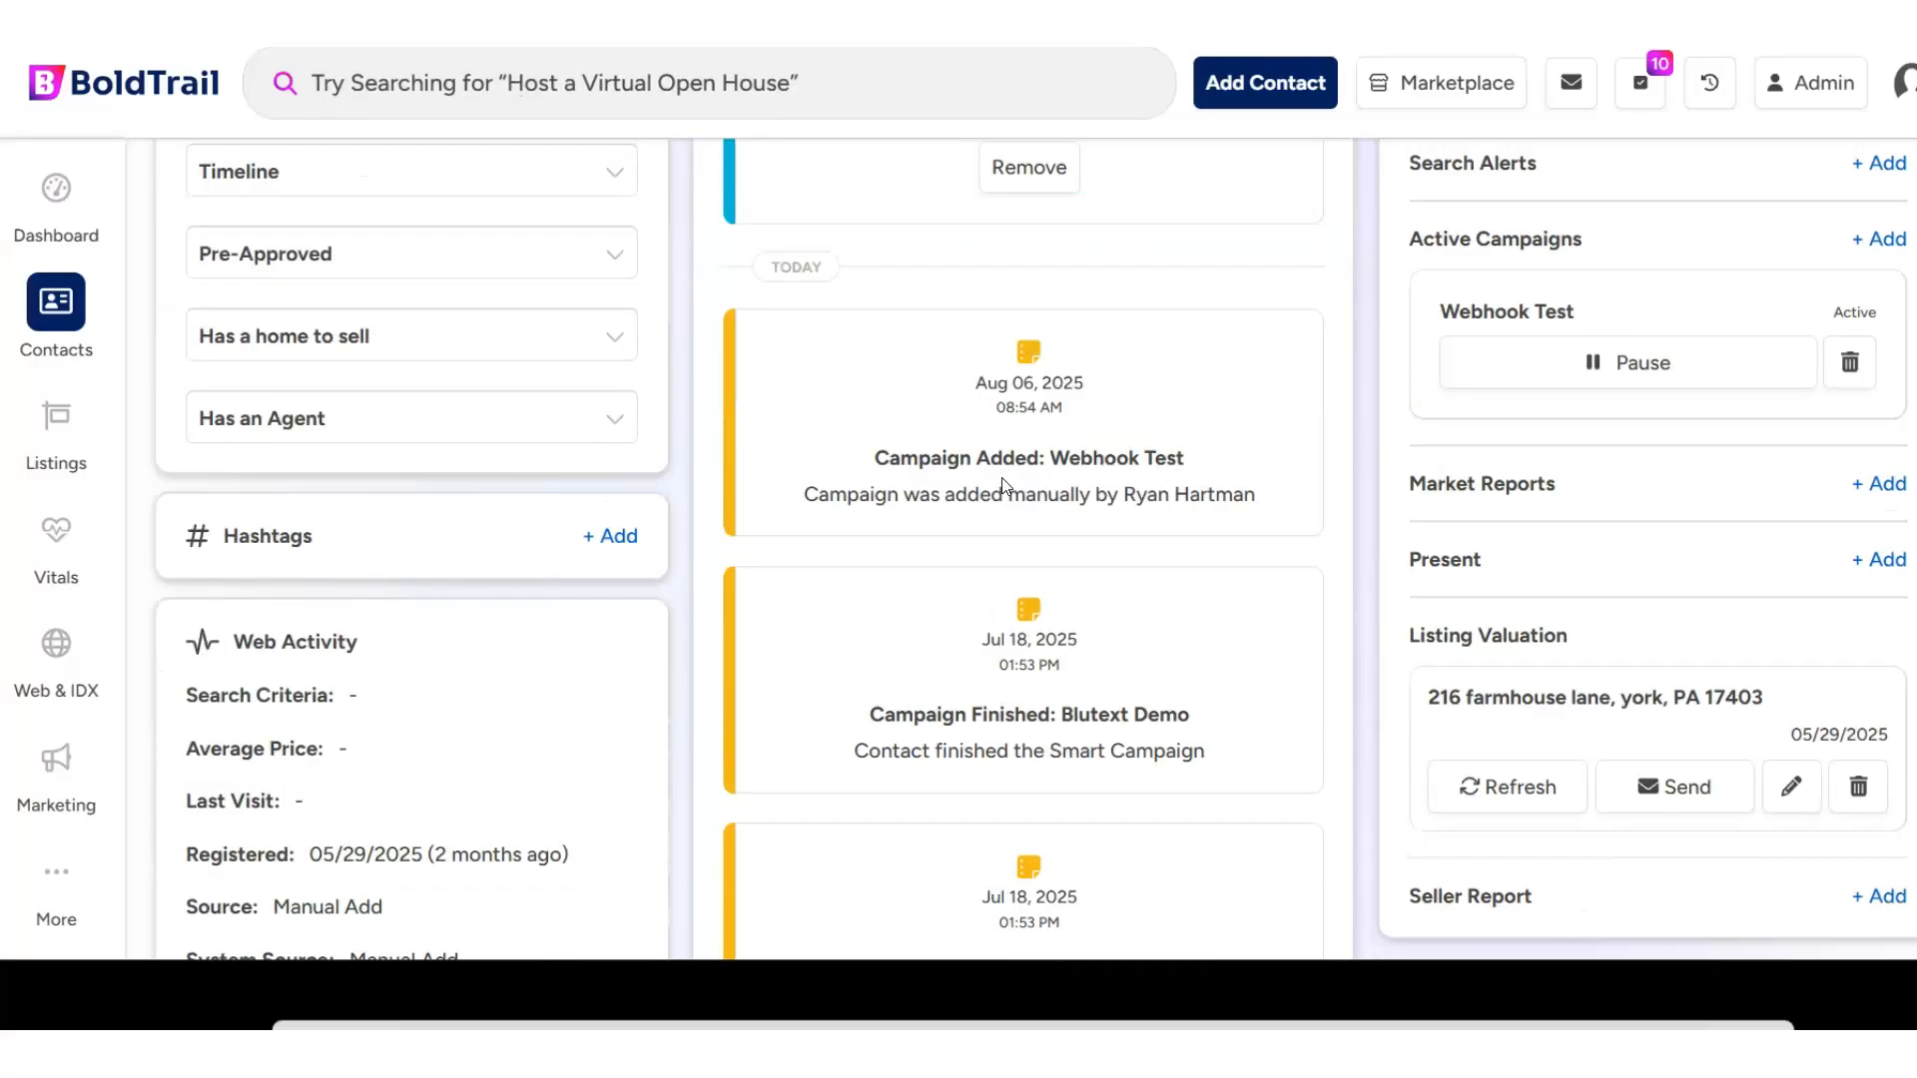
pyautogui.scroll(7, 1005, 486)
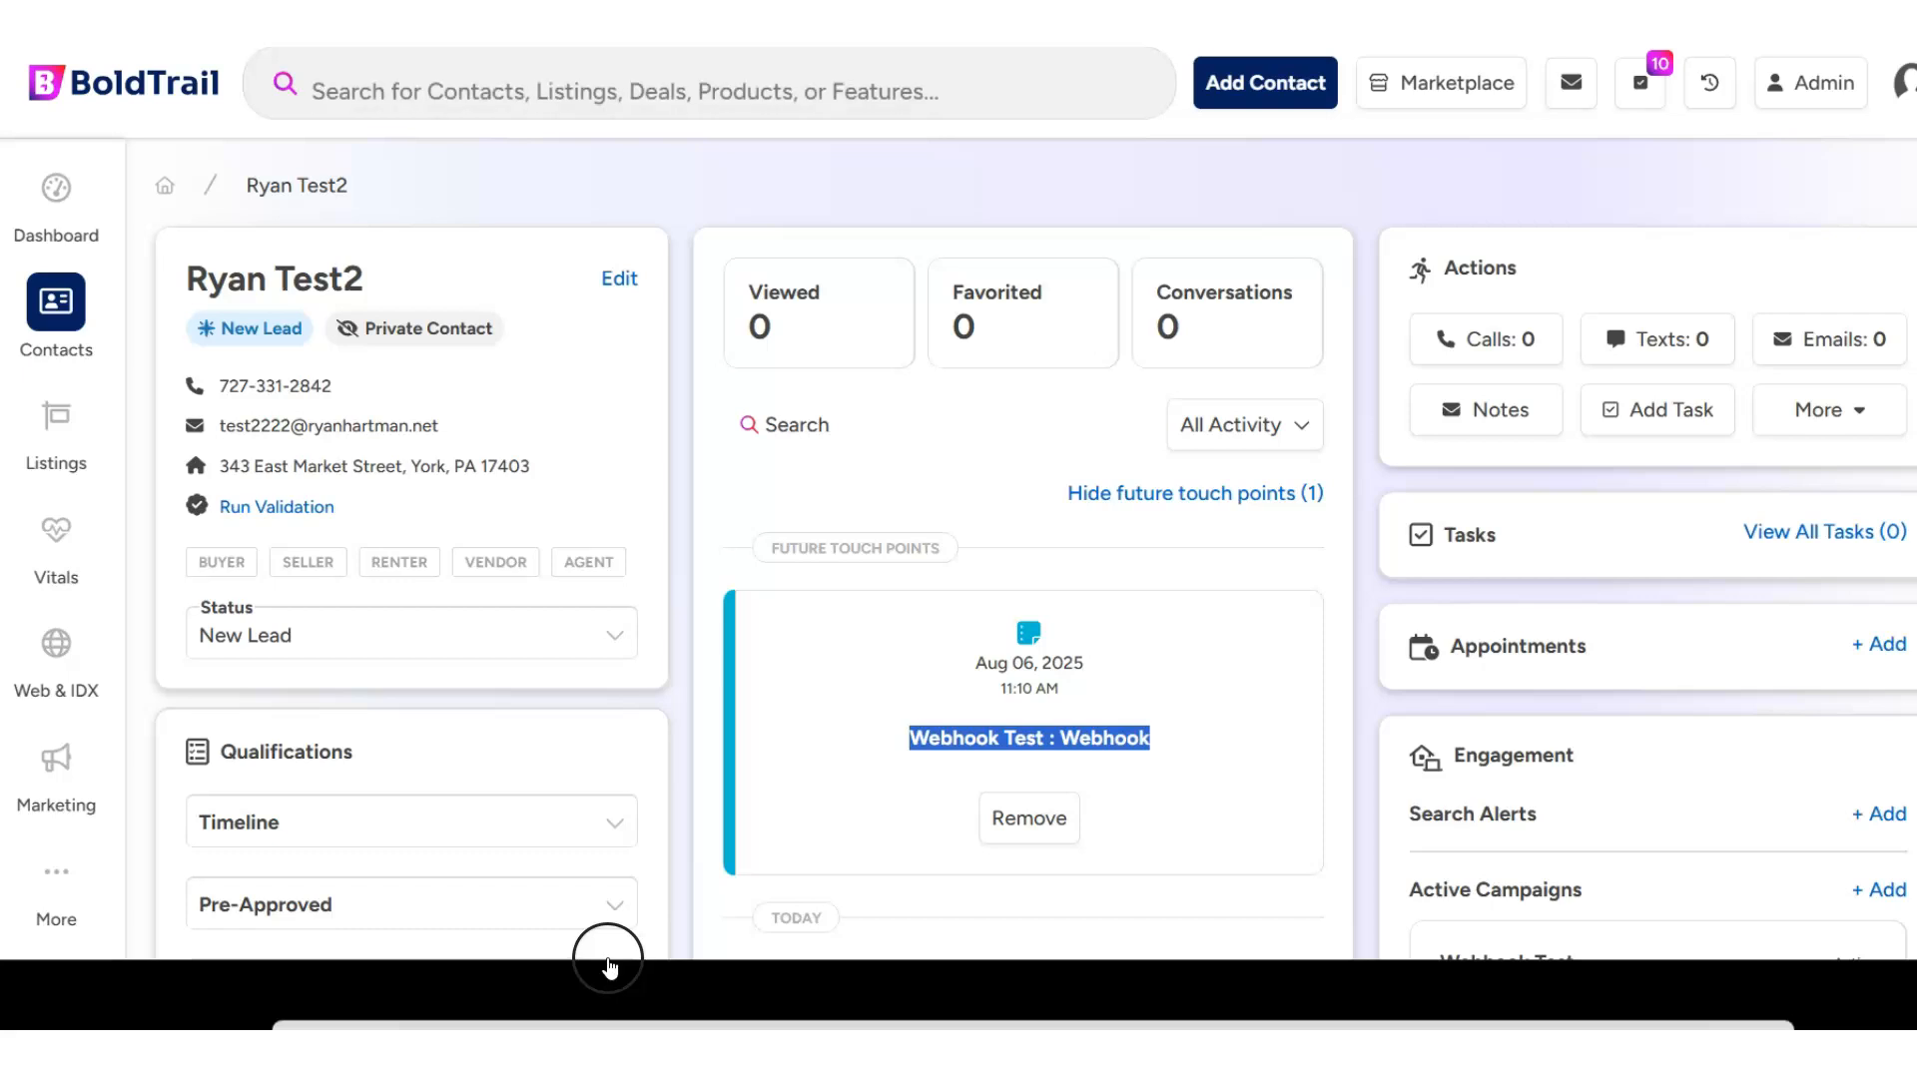
pyautogui.moveTo(634, 1008); pyautogui.dragTo(633, 1038)
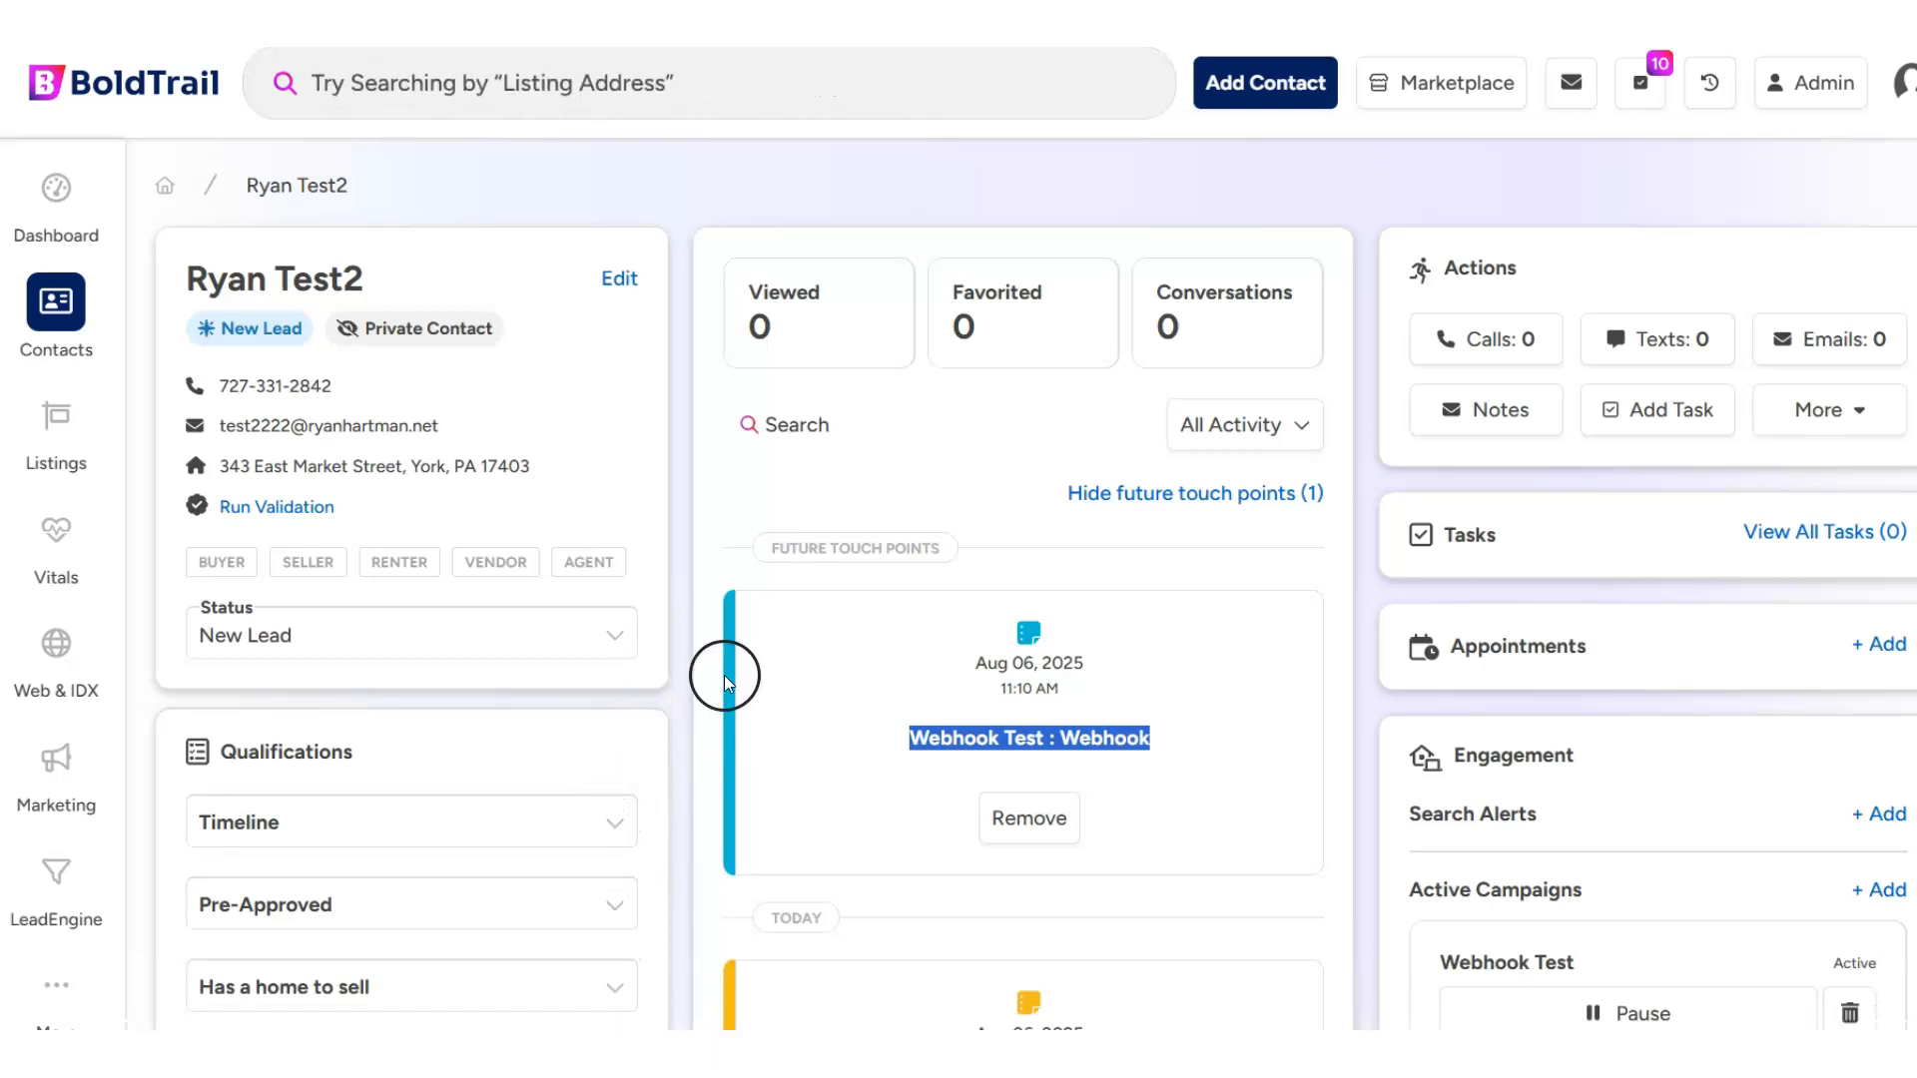
# - Go to the Zapier website in a new browser tab and open its login page
pyautogui.hotkey('ctrl', 't')
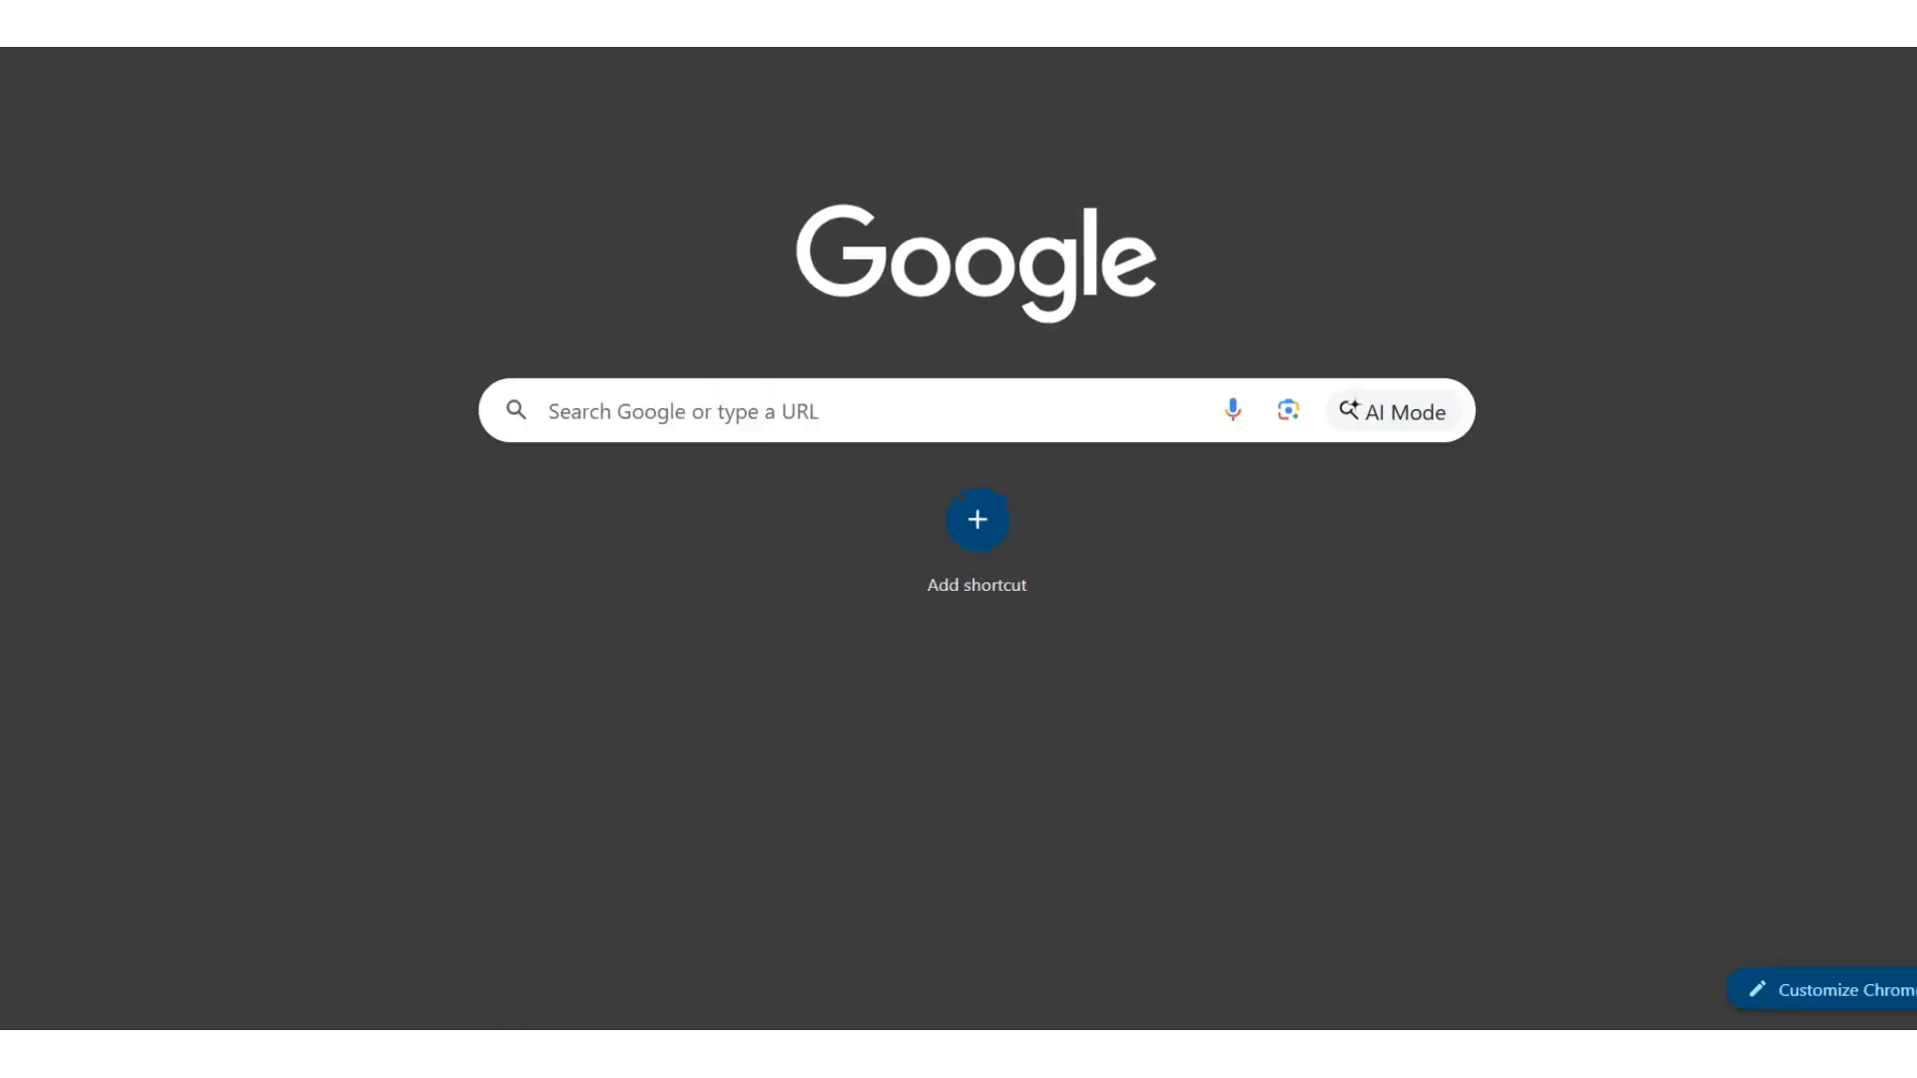
pyautogui.write('zapier')
pyautogui.press('Return')
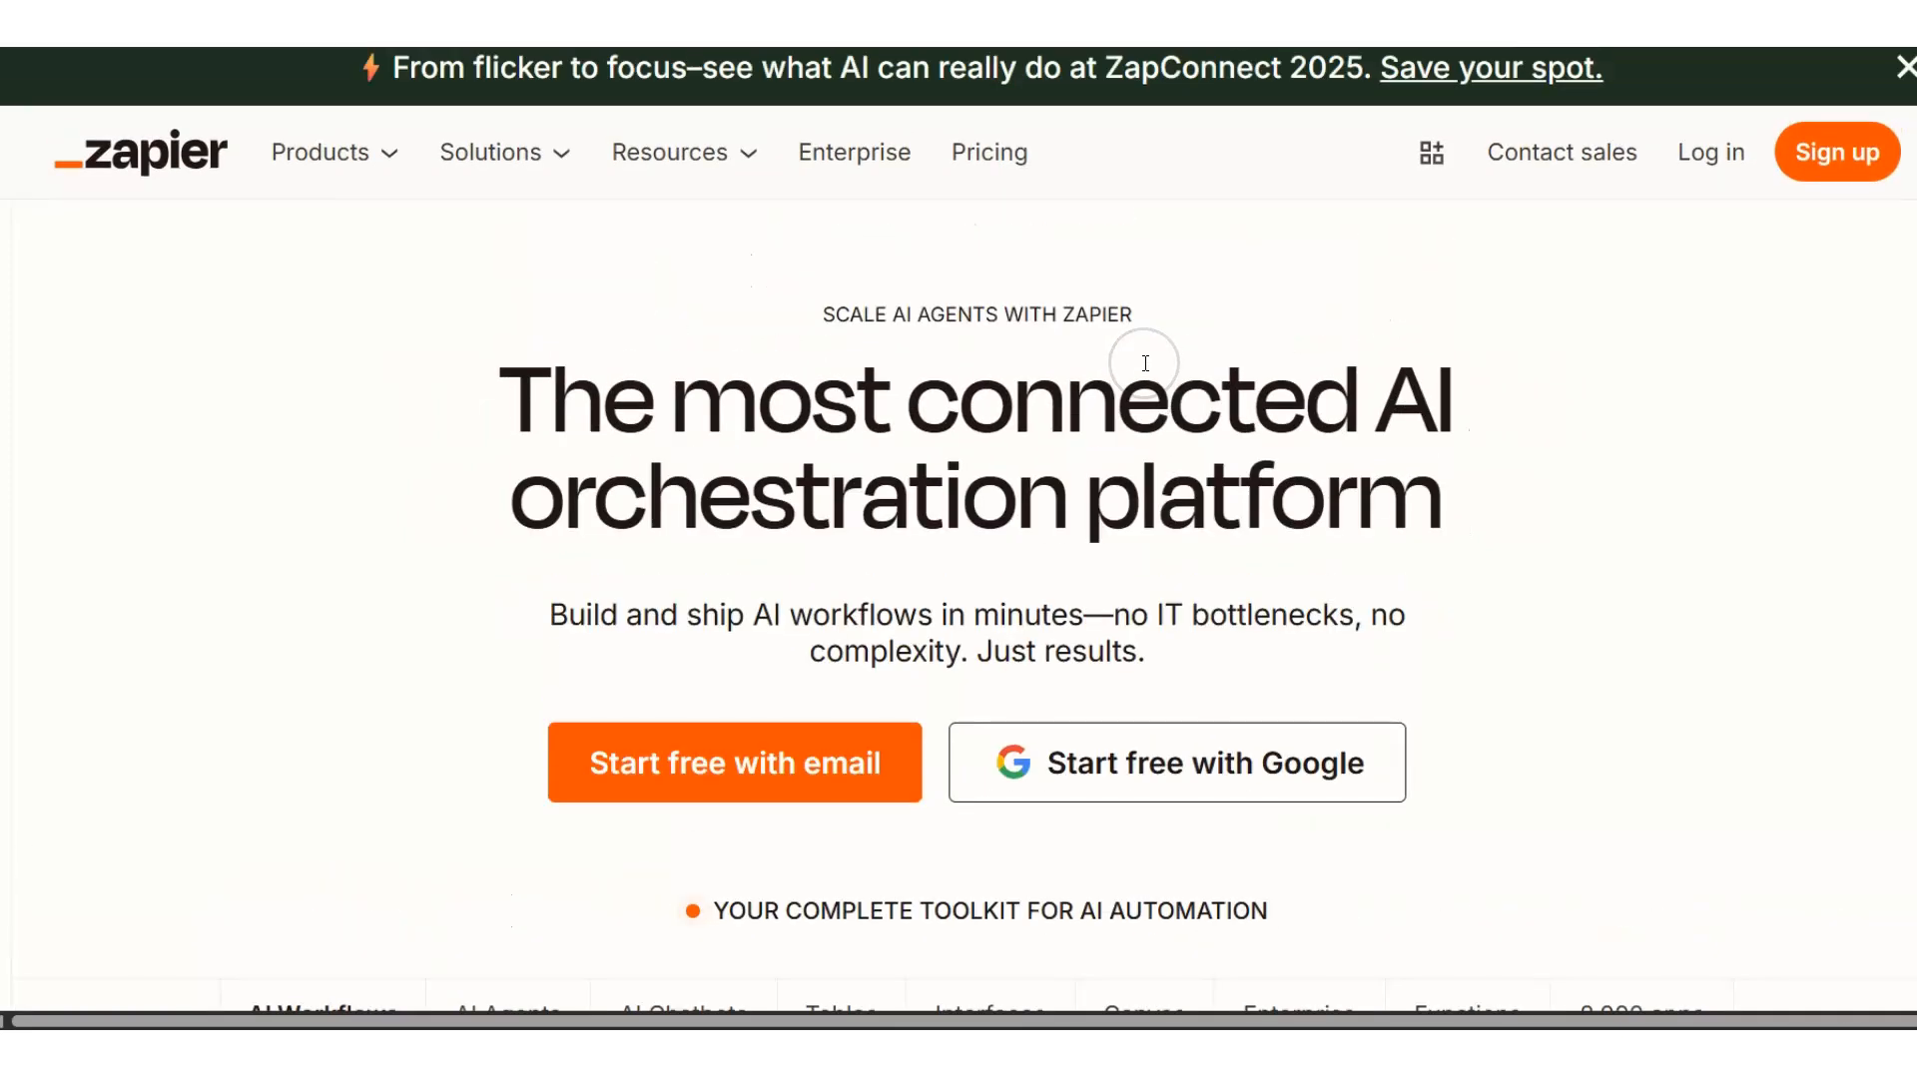
pyautogui.click(1693, 154)
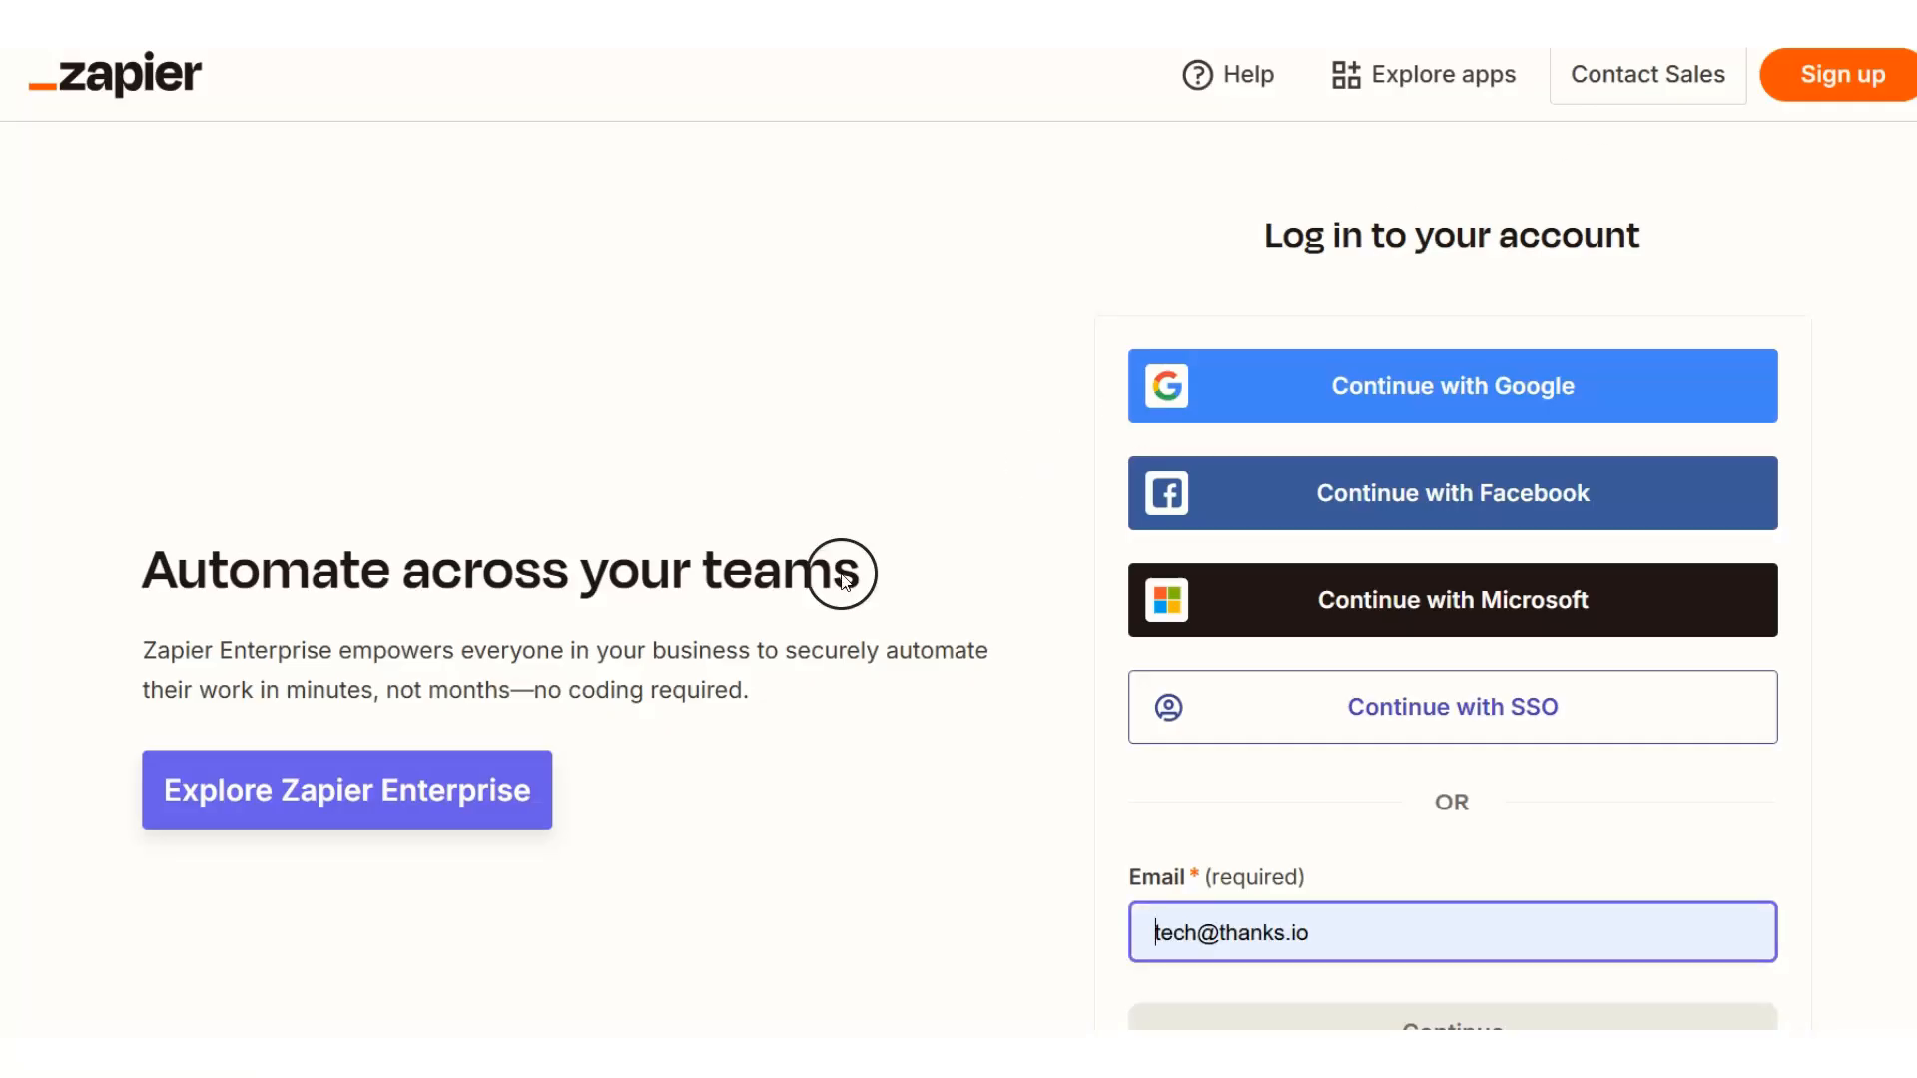
# - Continue the Zapier login with the prefilled account email
pyautogui.scroll(-2, 1163, 440)
pyautogui.scroll(1, 1254, 685)
pyautogui.scroll(-1, 1253, 685)
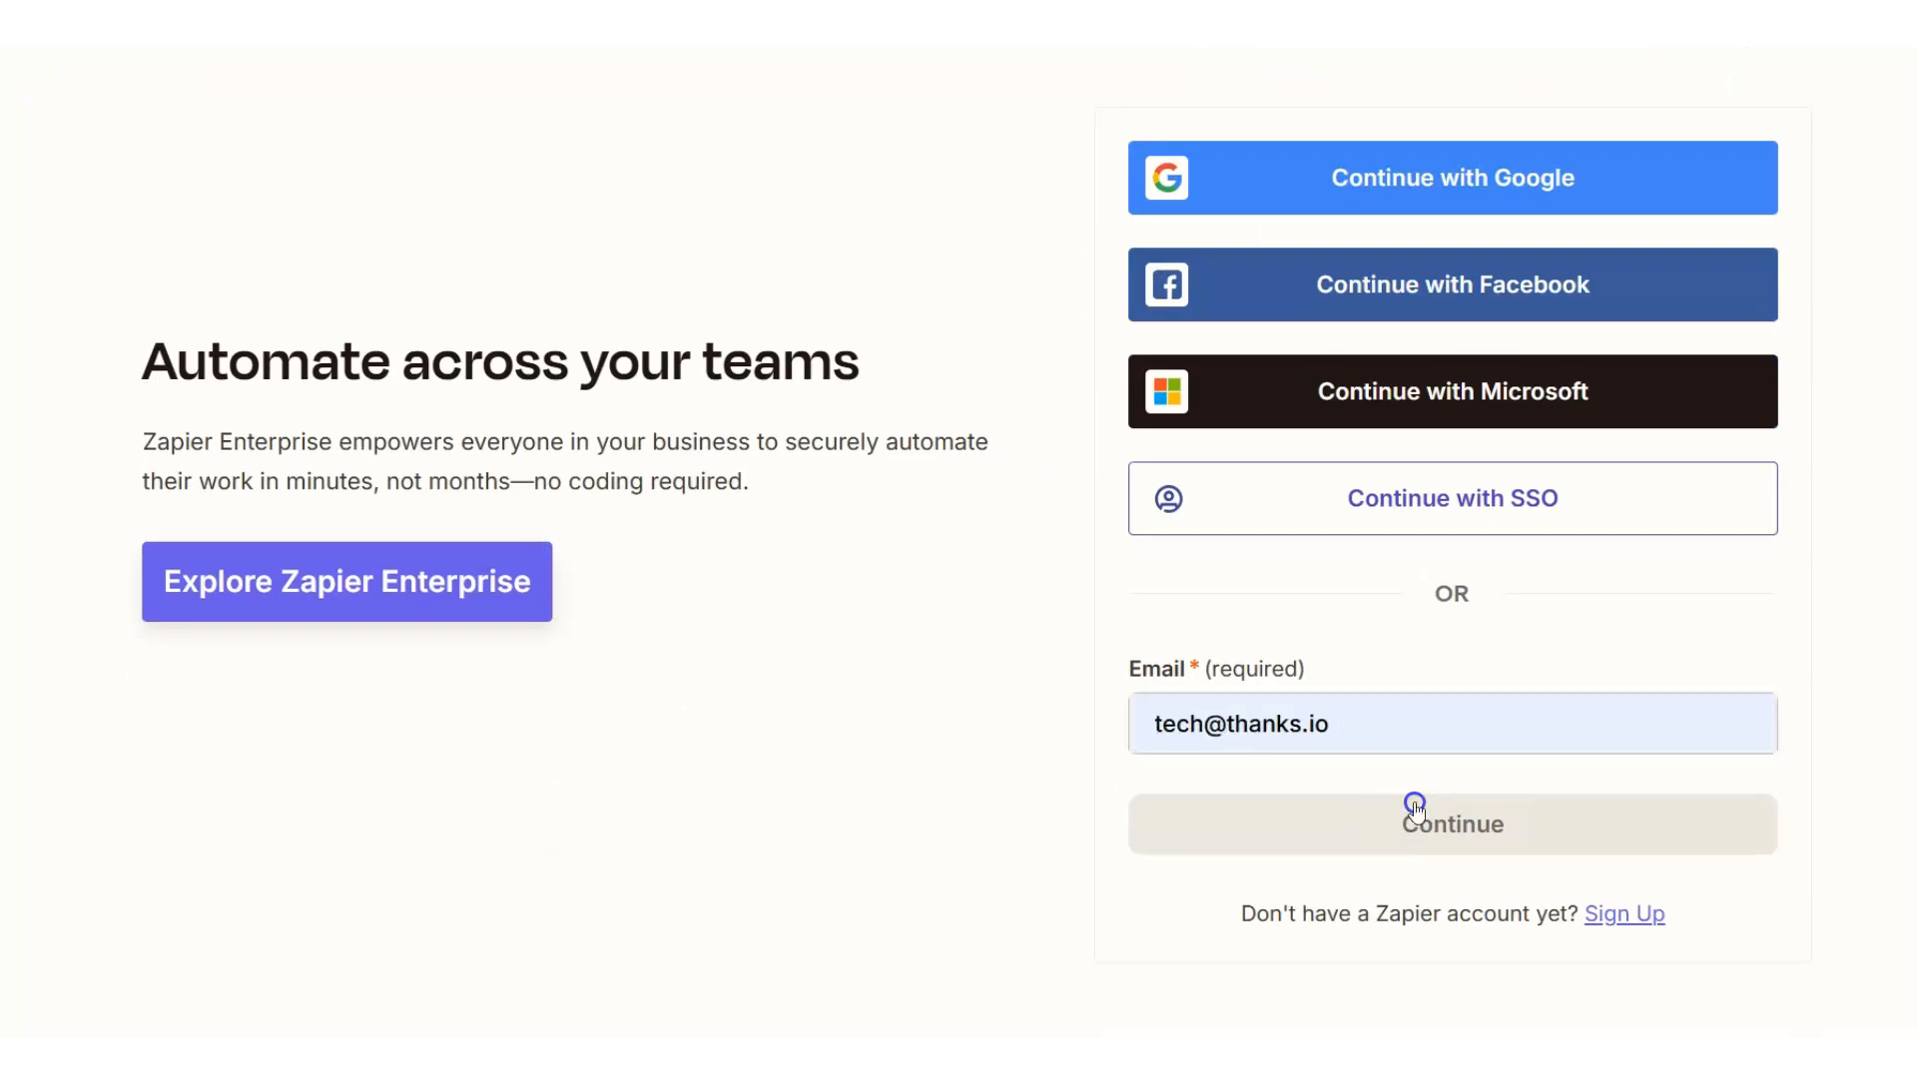
pyautogui.click(1418, 817)
pyautogui.click(1360, 663)
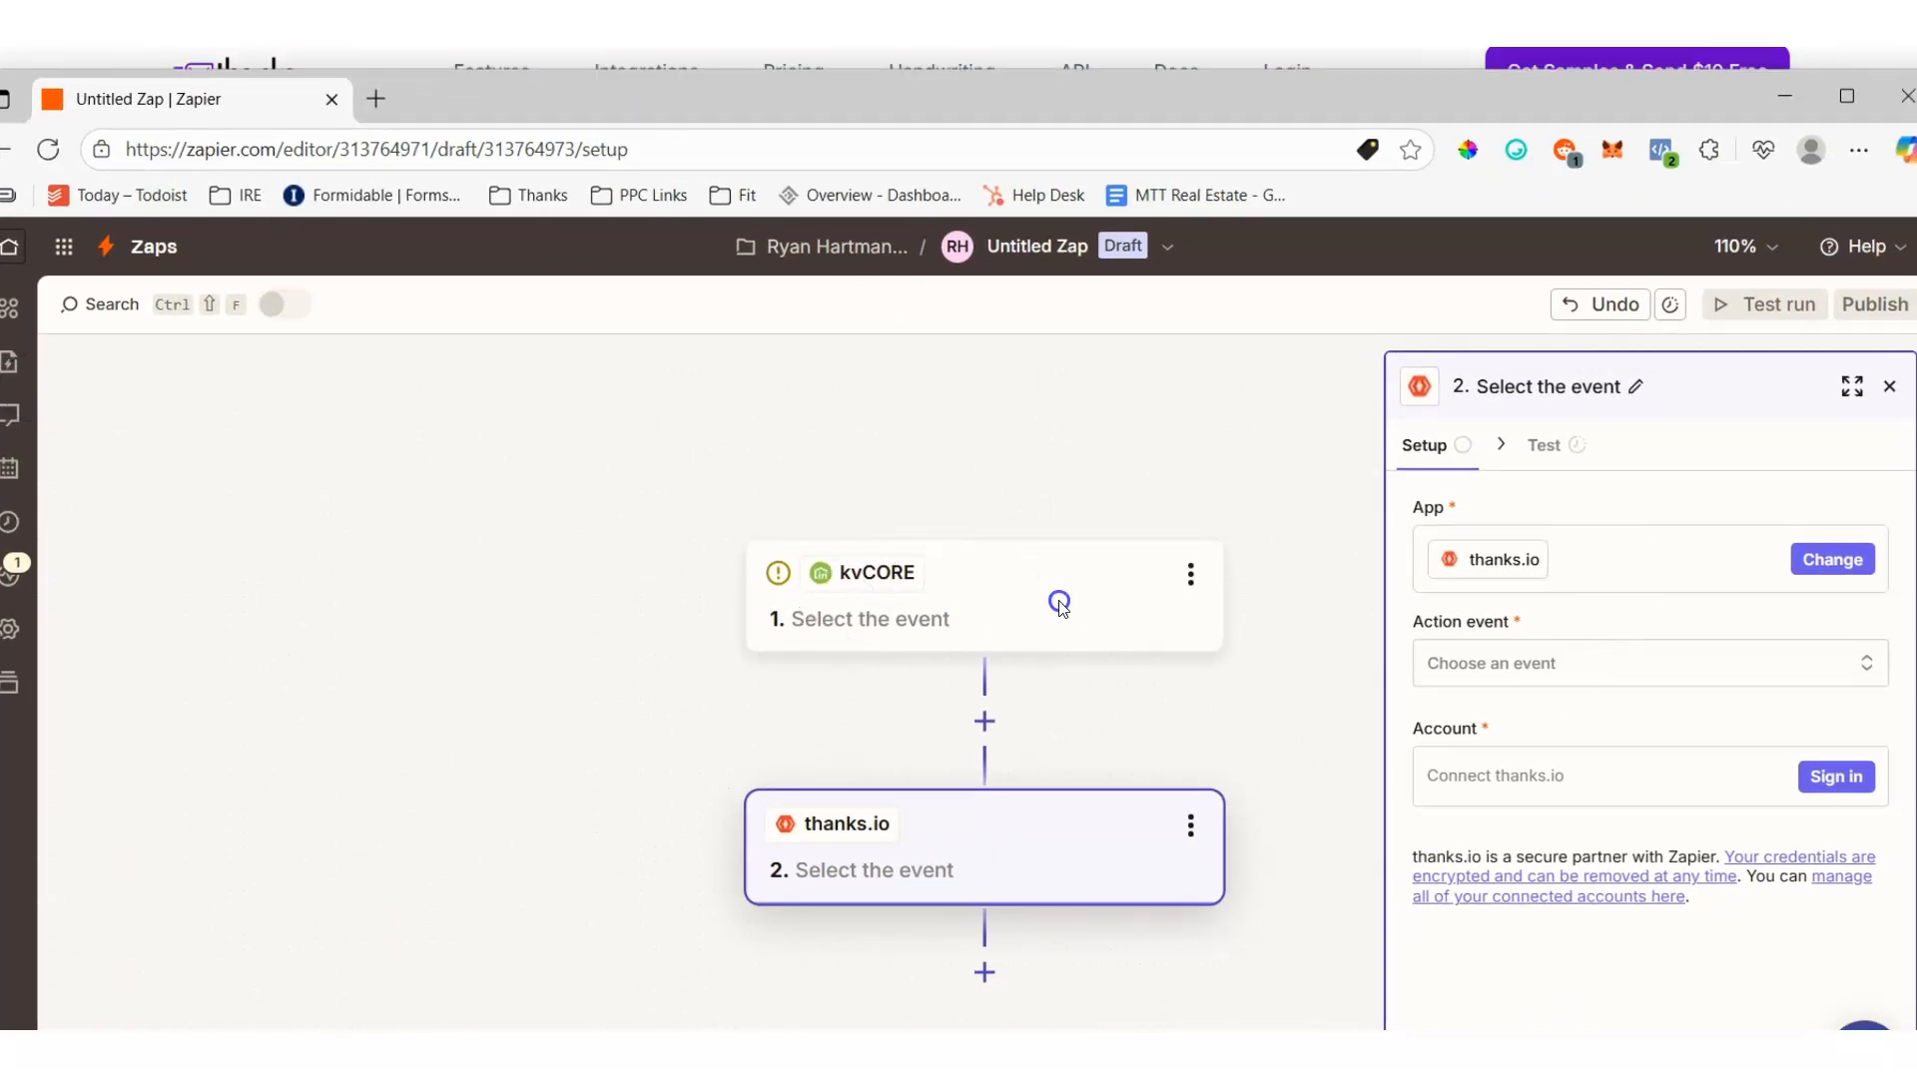
# - Select the kvCORE trigger step of the draft Zap and open its trigger event choices
pyautogui.click(982, 613)
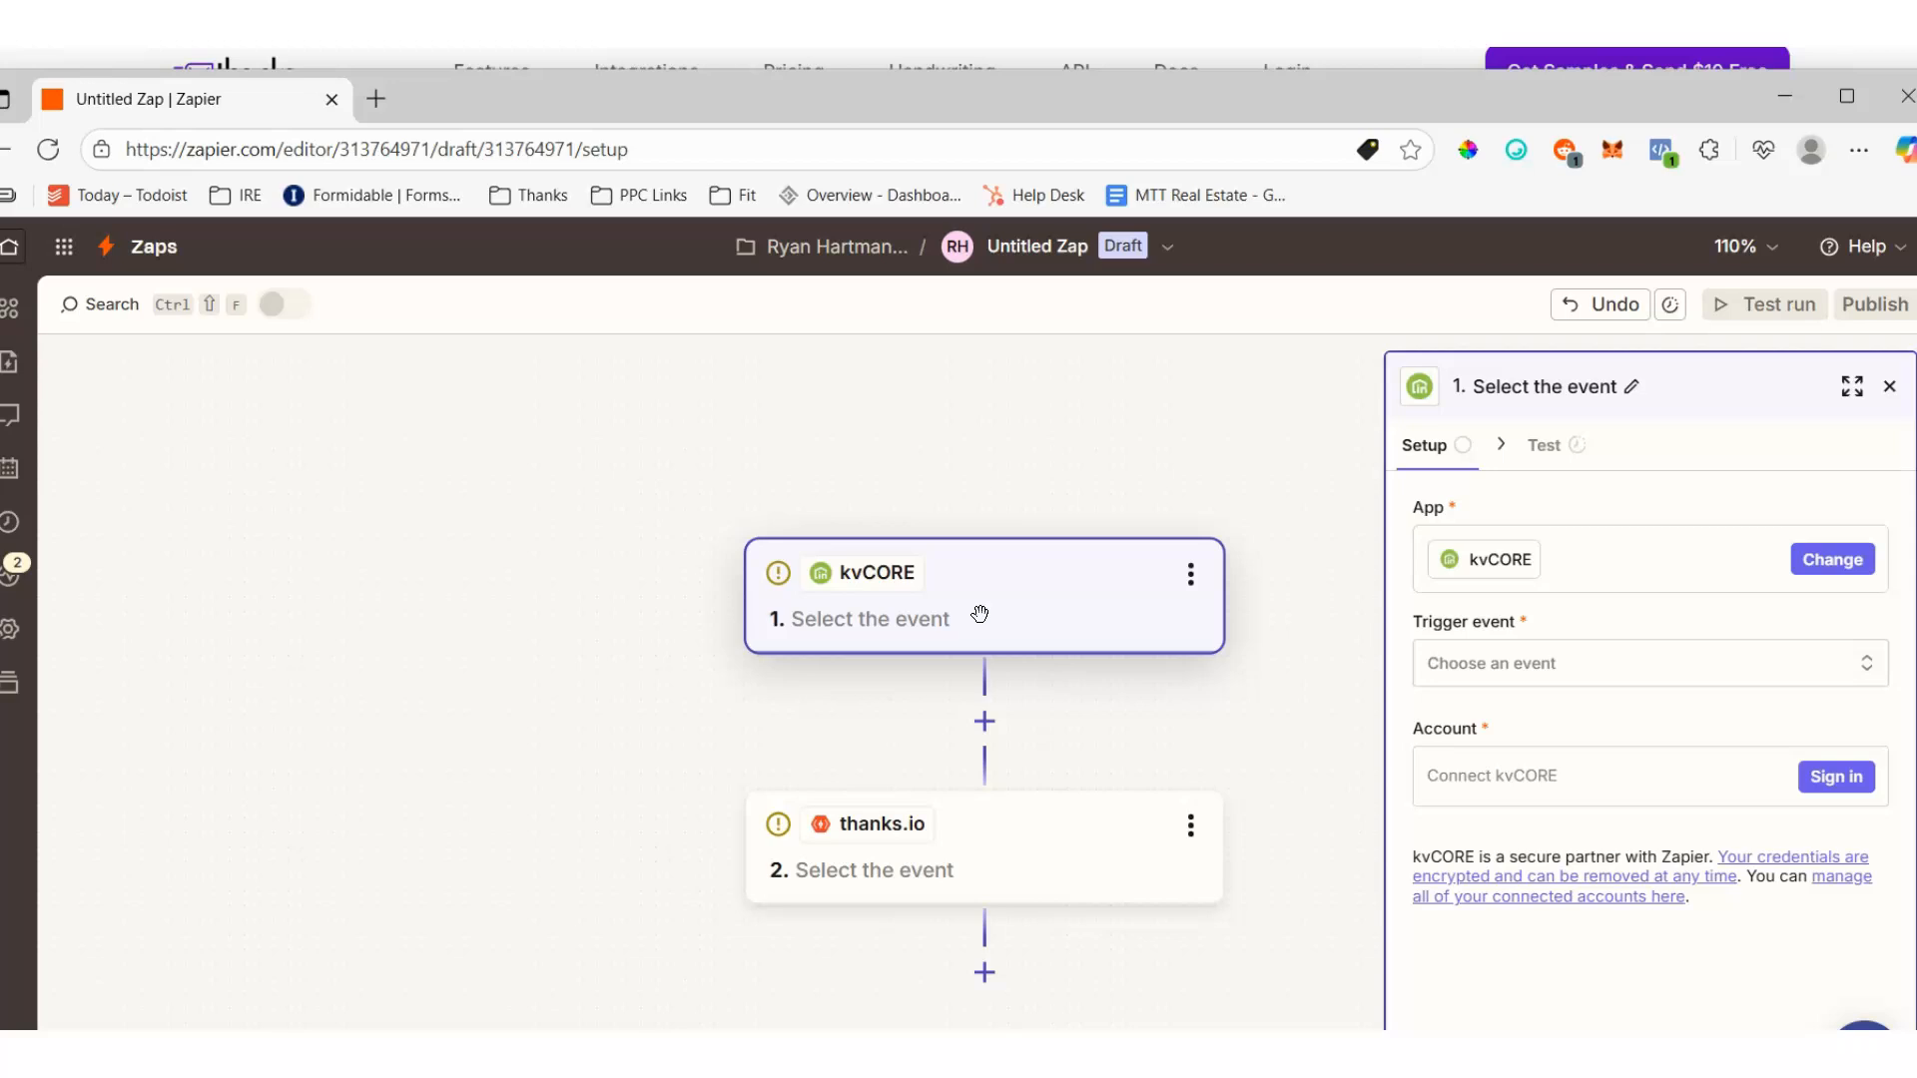
pyautogui.click(1625, 662)
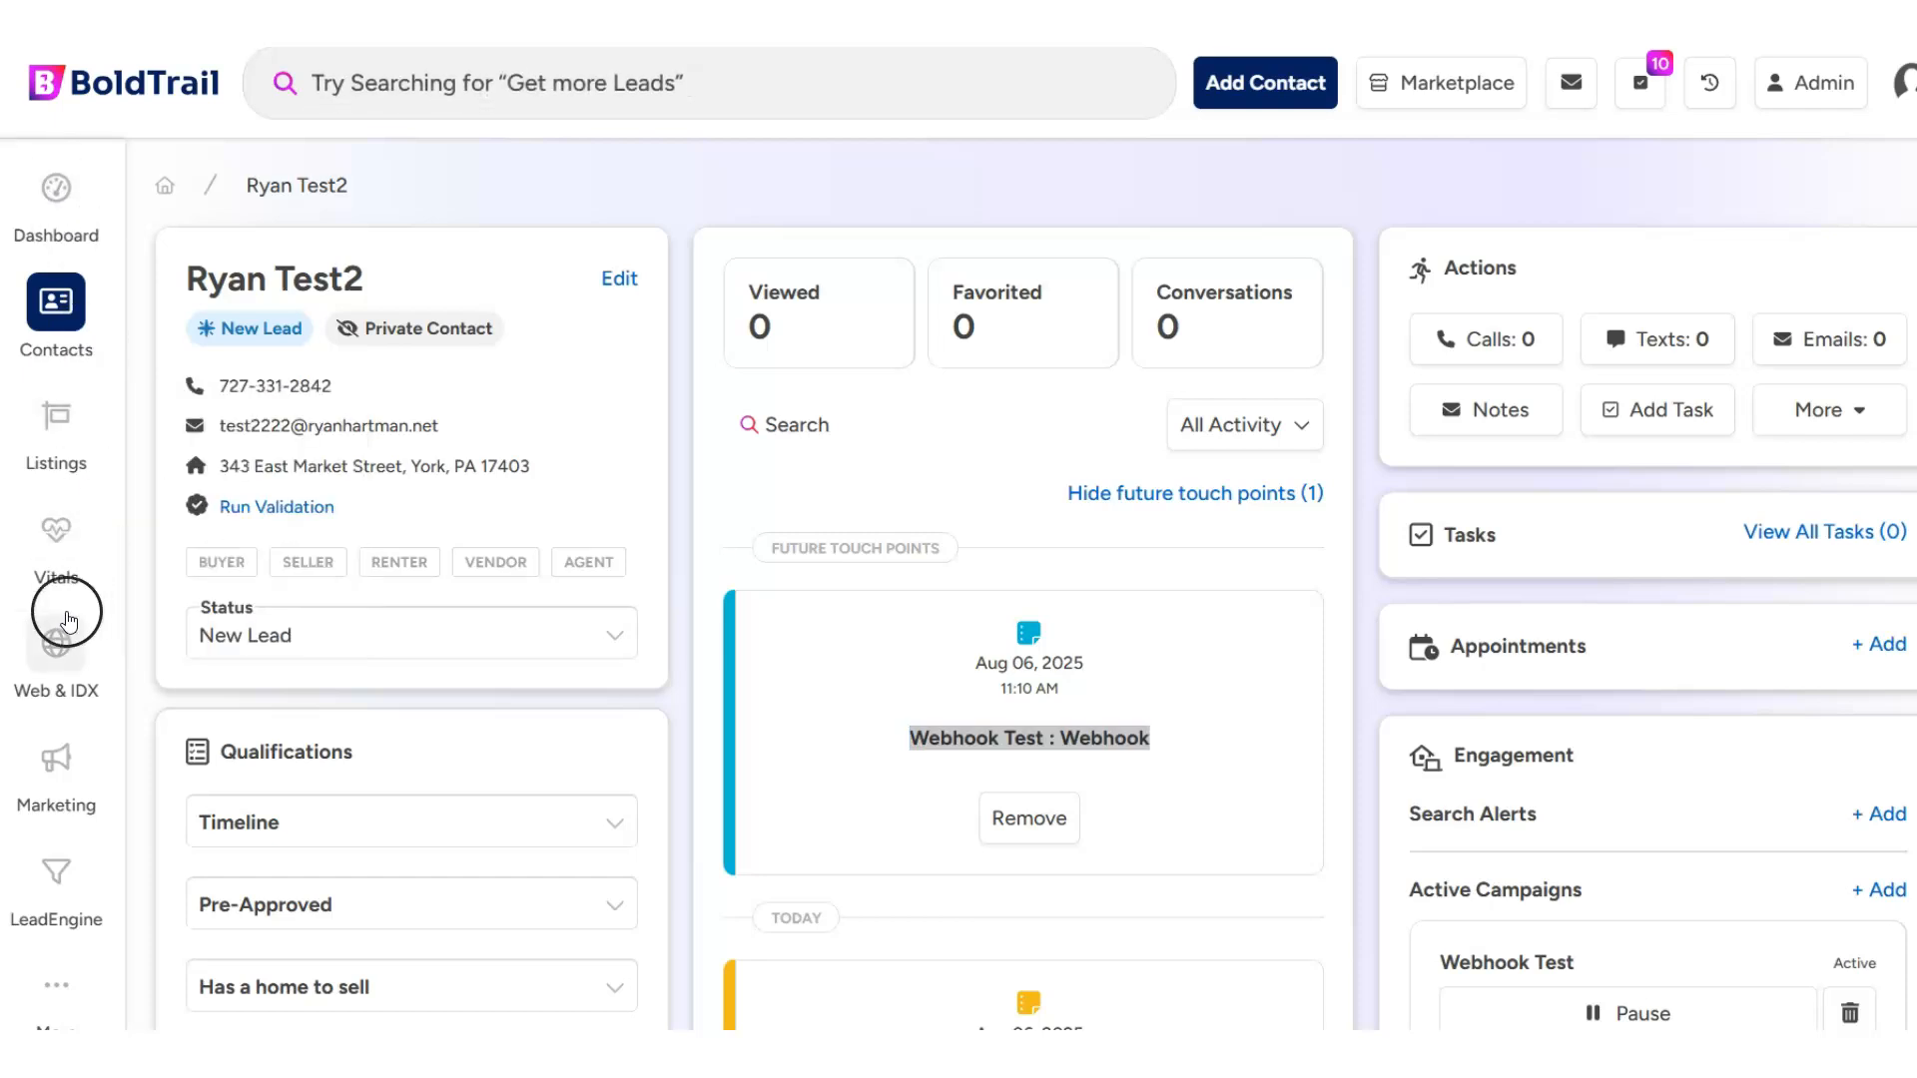
# - Open the Smart Campaigns manager in BoldTrail and search My Campaigns for "webhook"
pyautogui.scroll(-4, 70, 679)
pyautogui.click(56, 764)
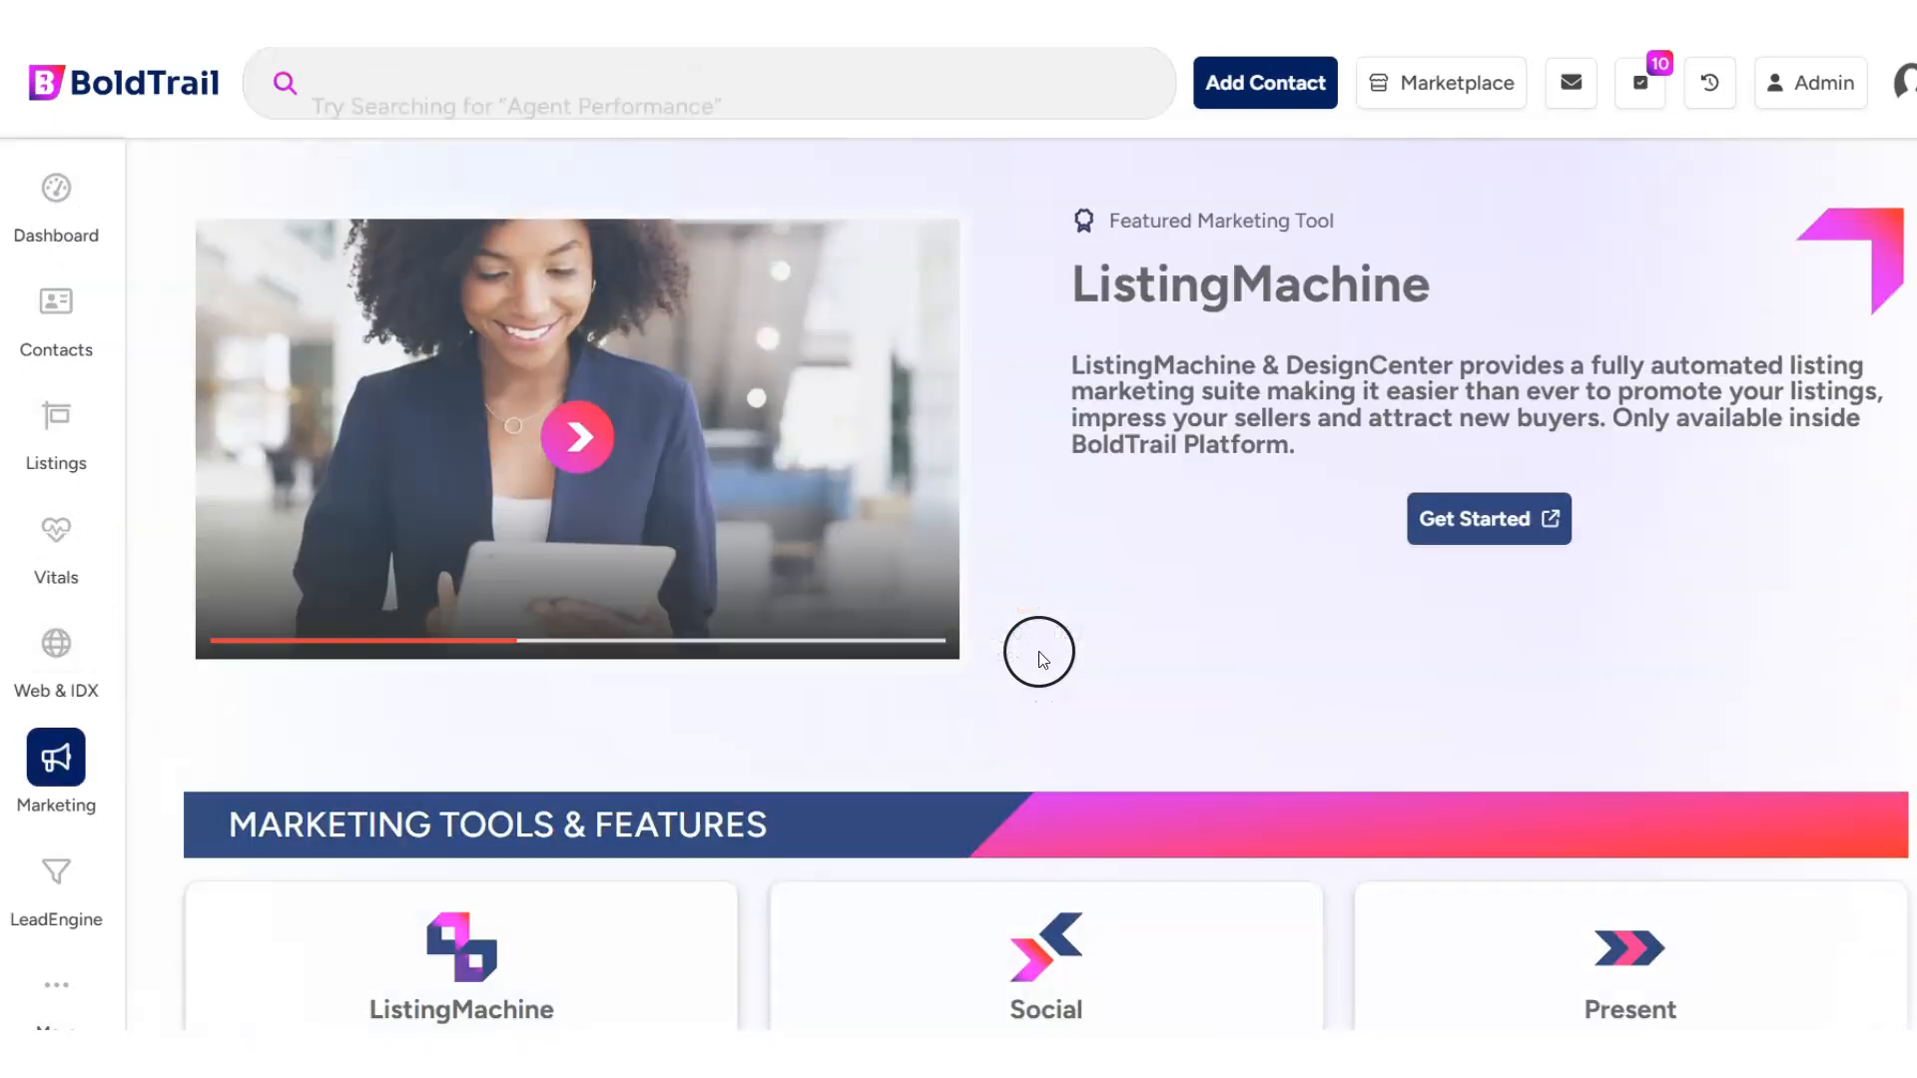
pyautogui.scroll(-9, 1039, 654)
pyautogui.click(1057, 933)
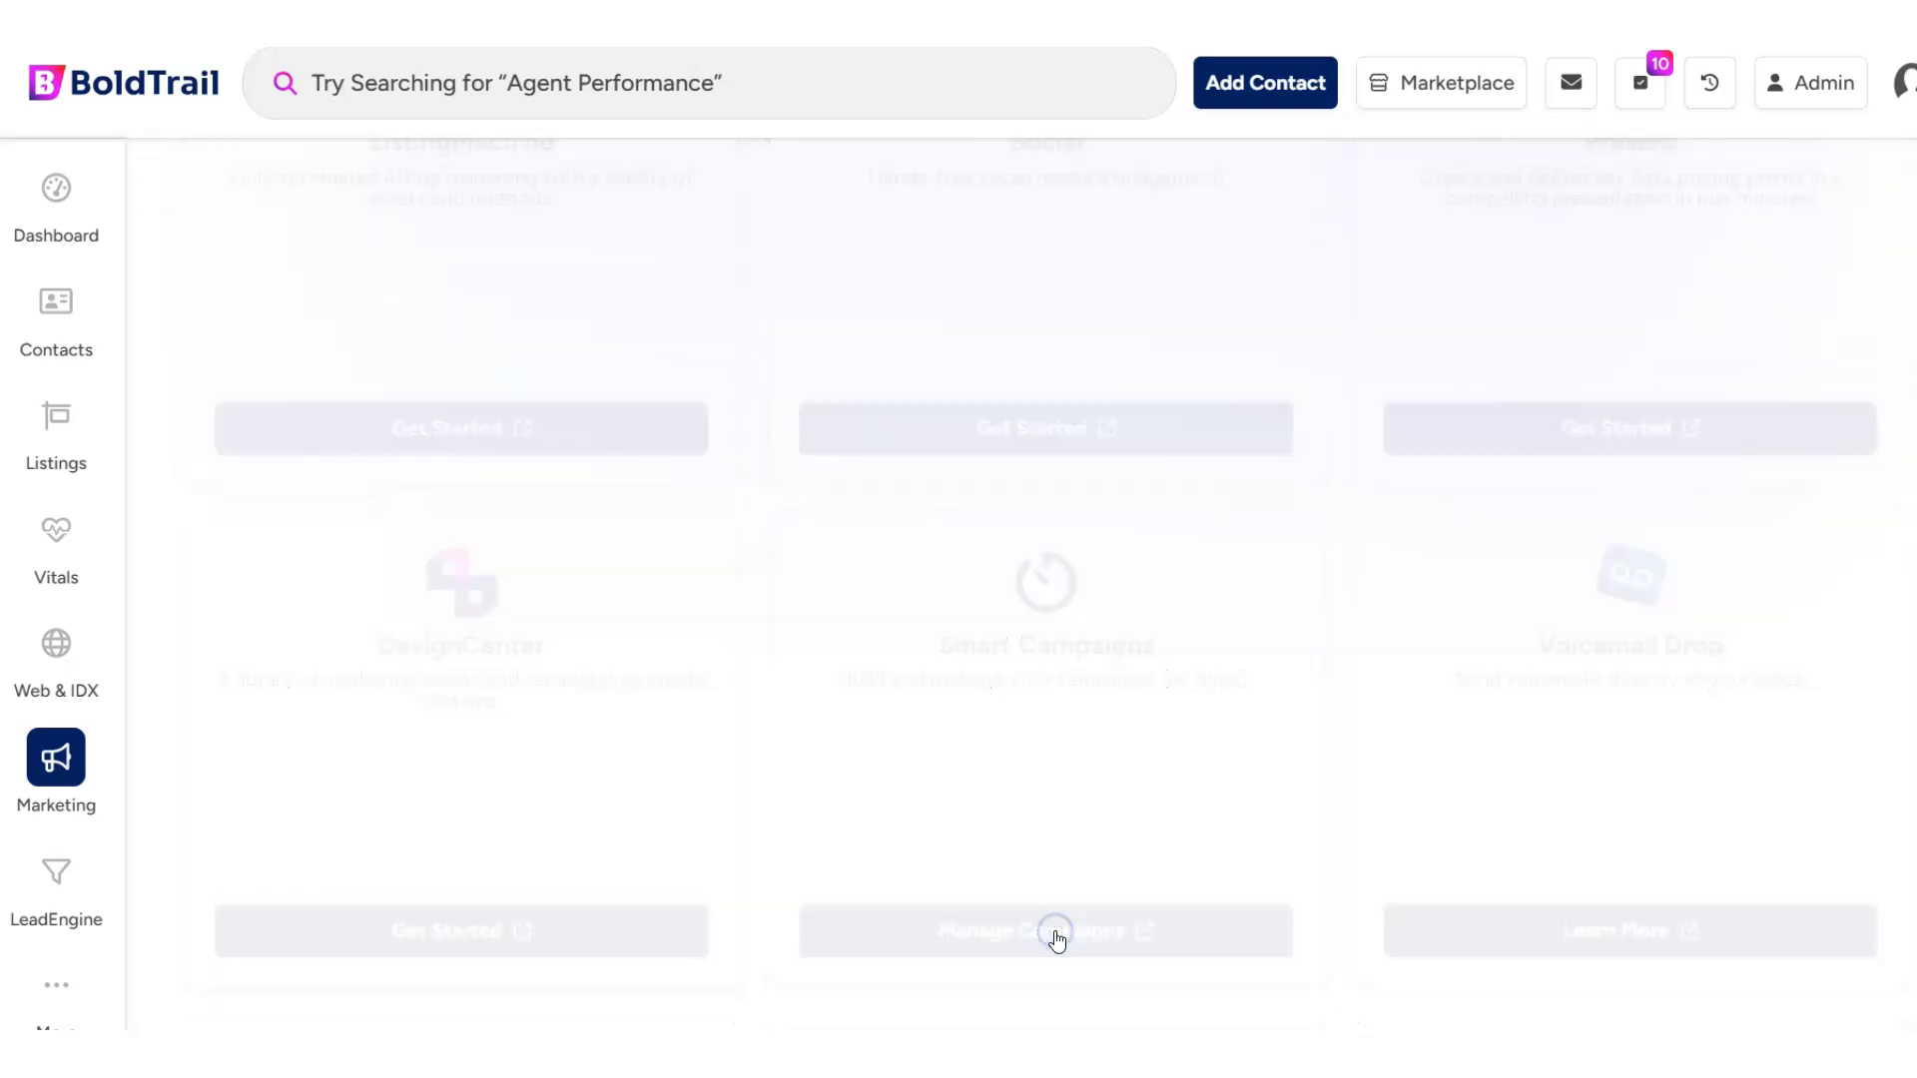
pyautogui.click(298, 540)
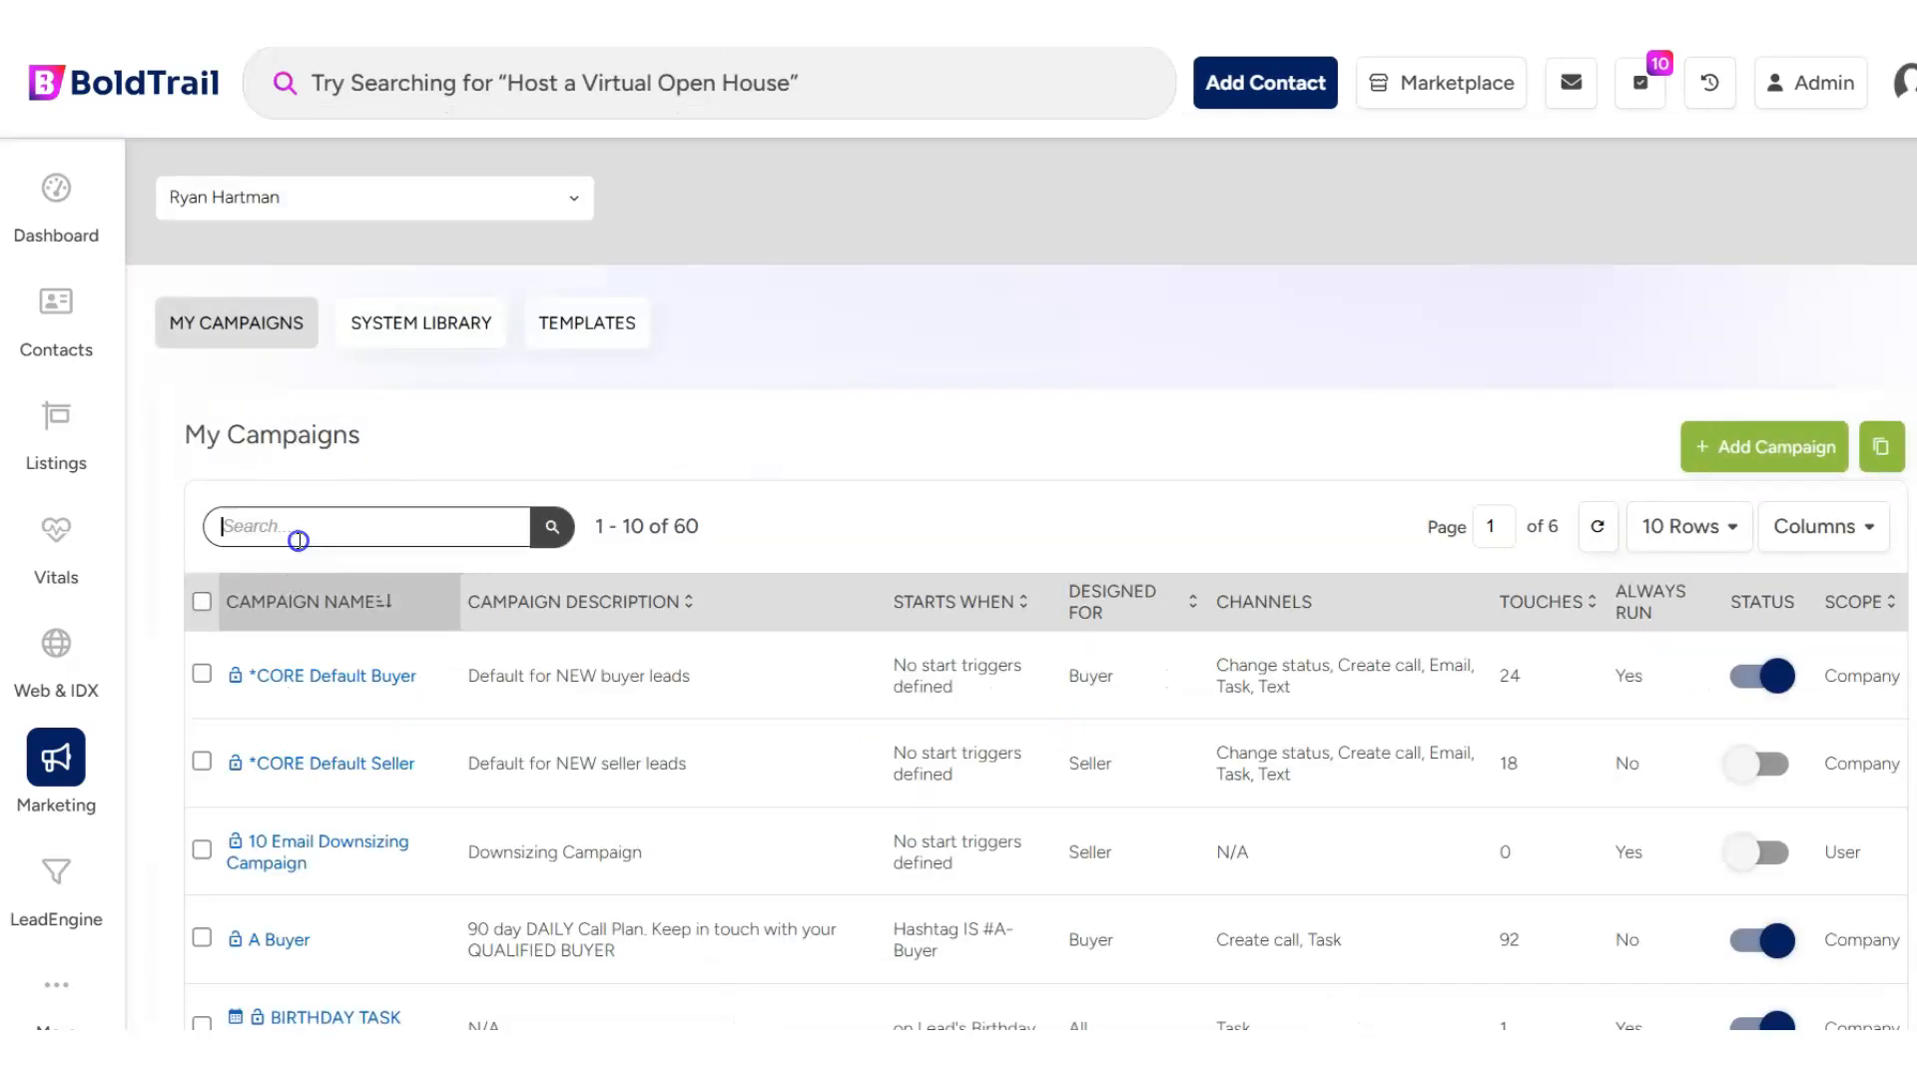
pyautogui.write('webhook')
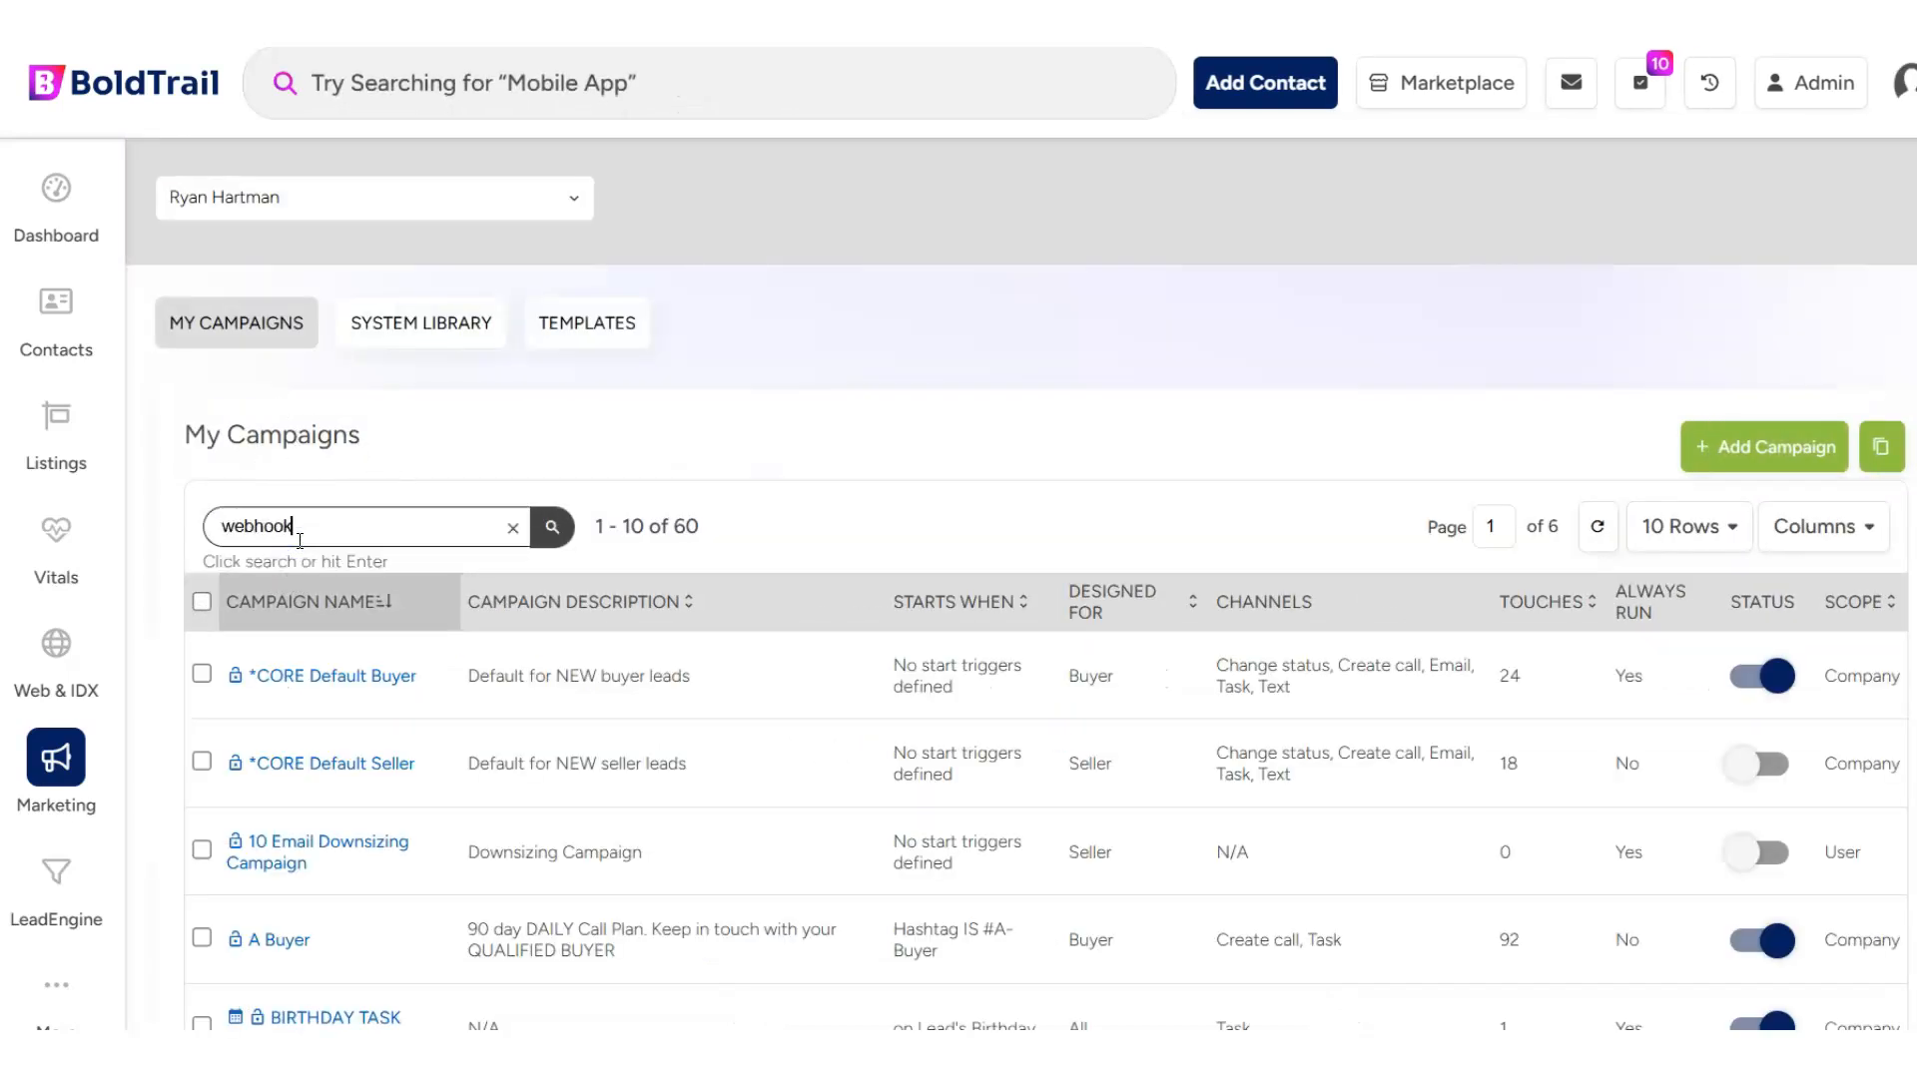
pyautogui.press('Return')
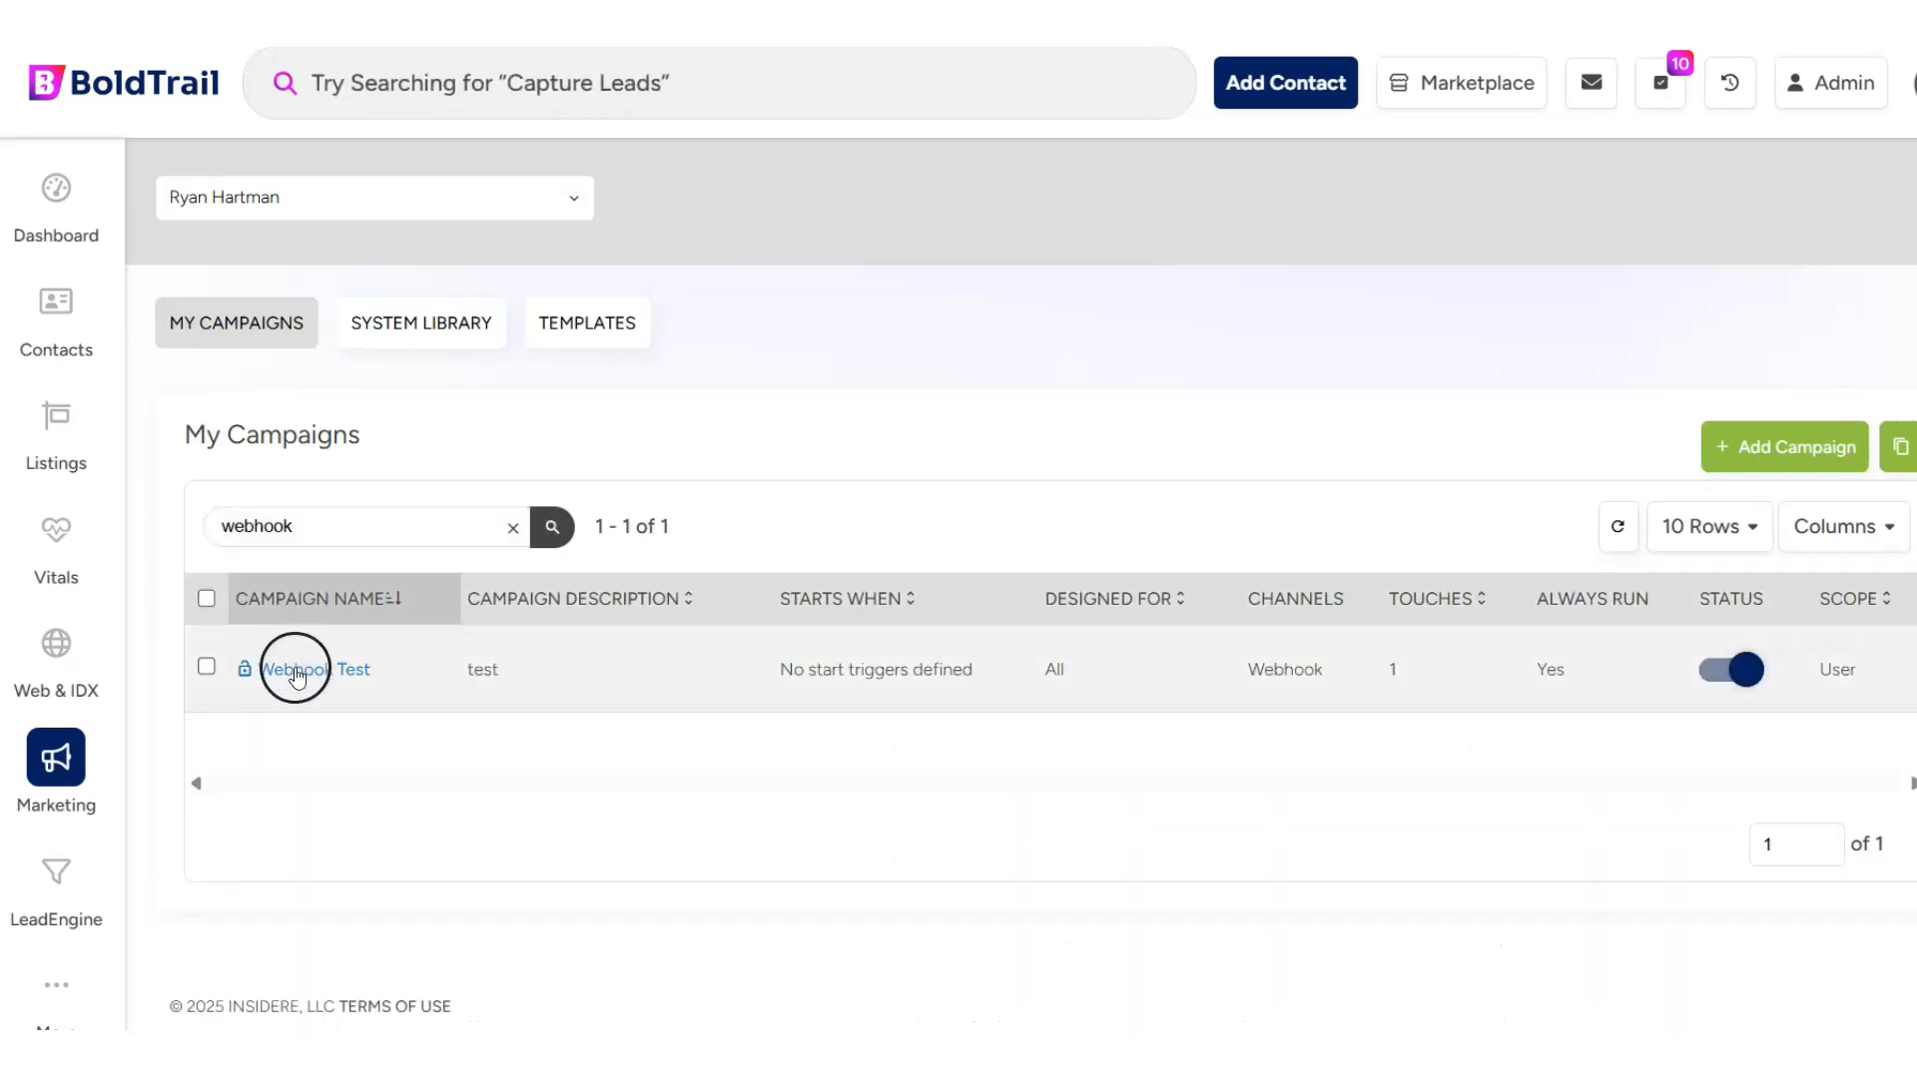
# - Open the Webhook Test campaign and start adding a Zapier action to its campaign actions
pyautogui.click(296, 667)
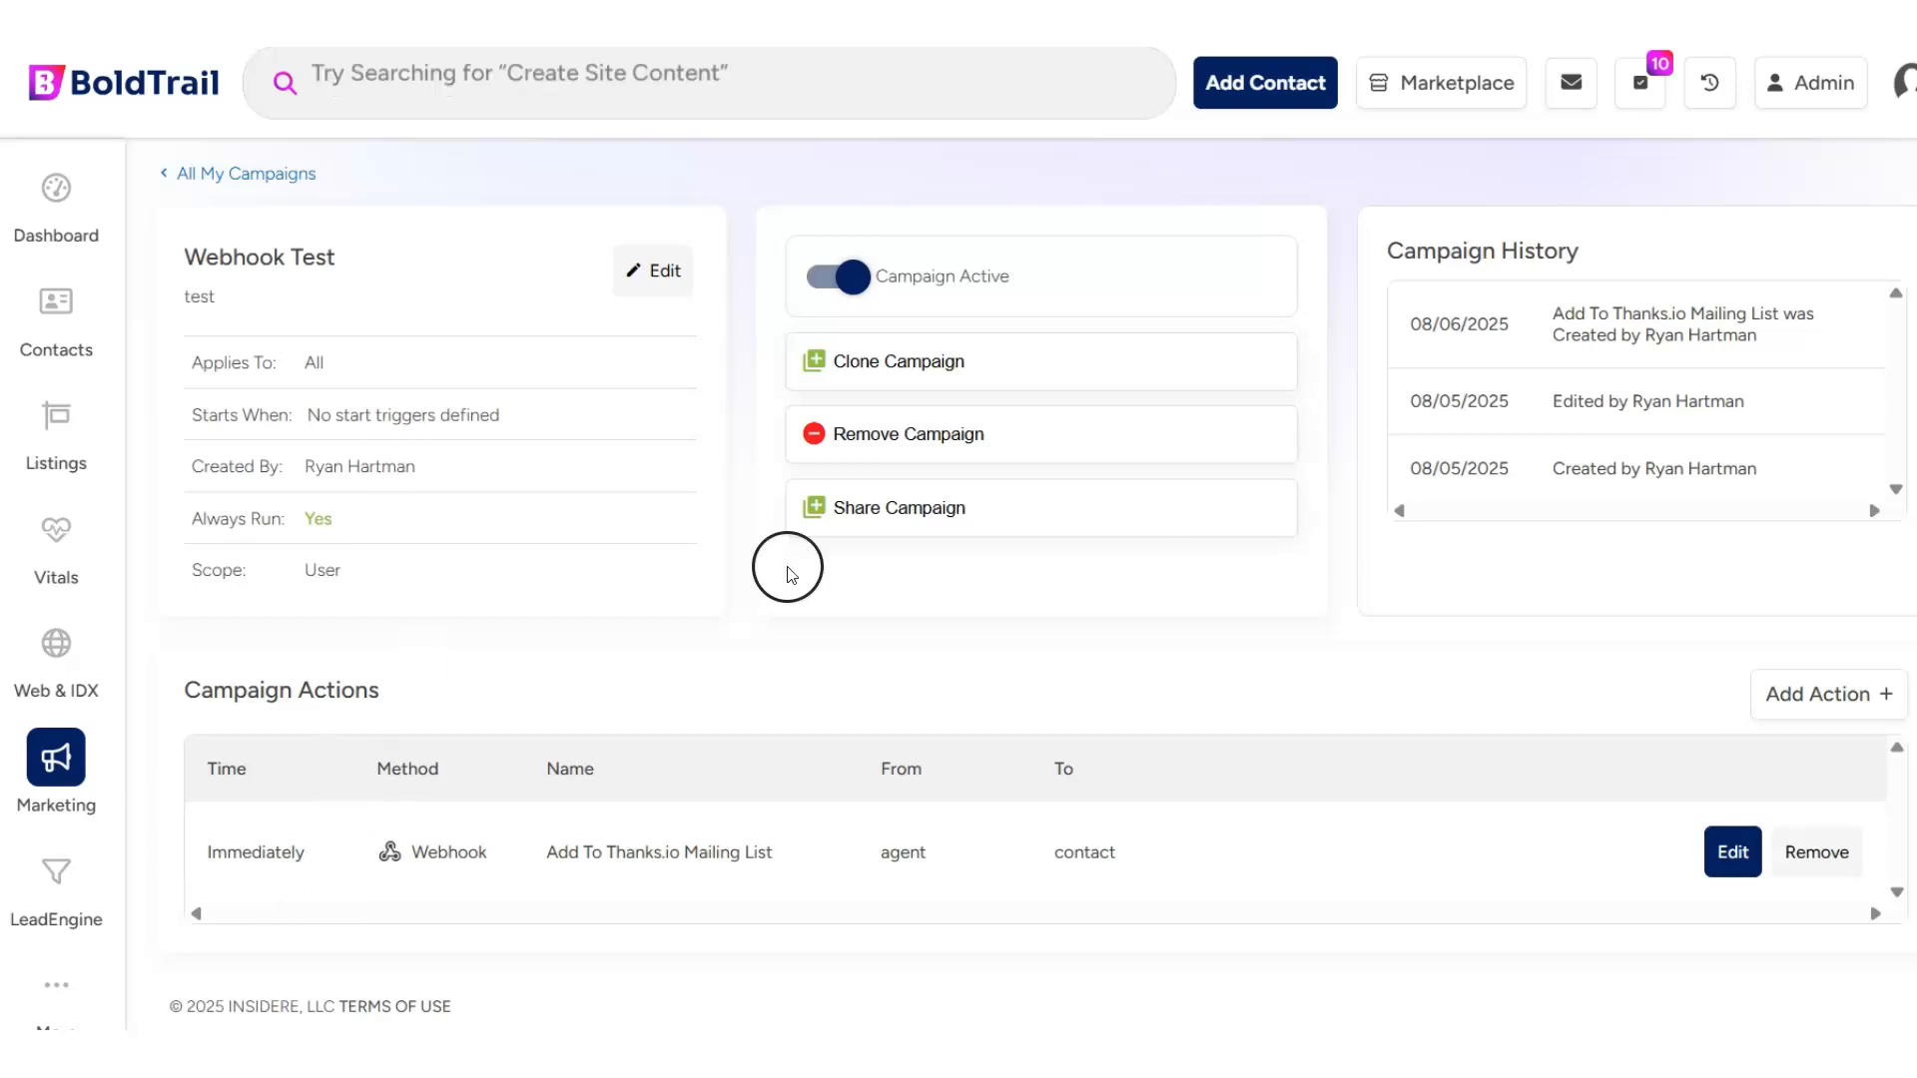
pyautogui.click(1843, 710)
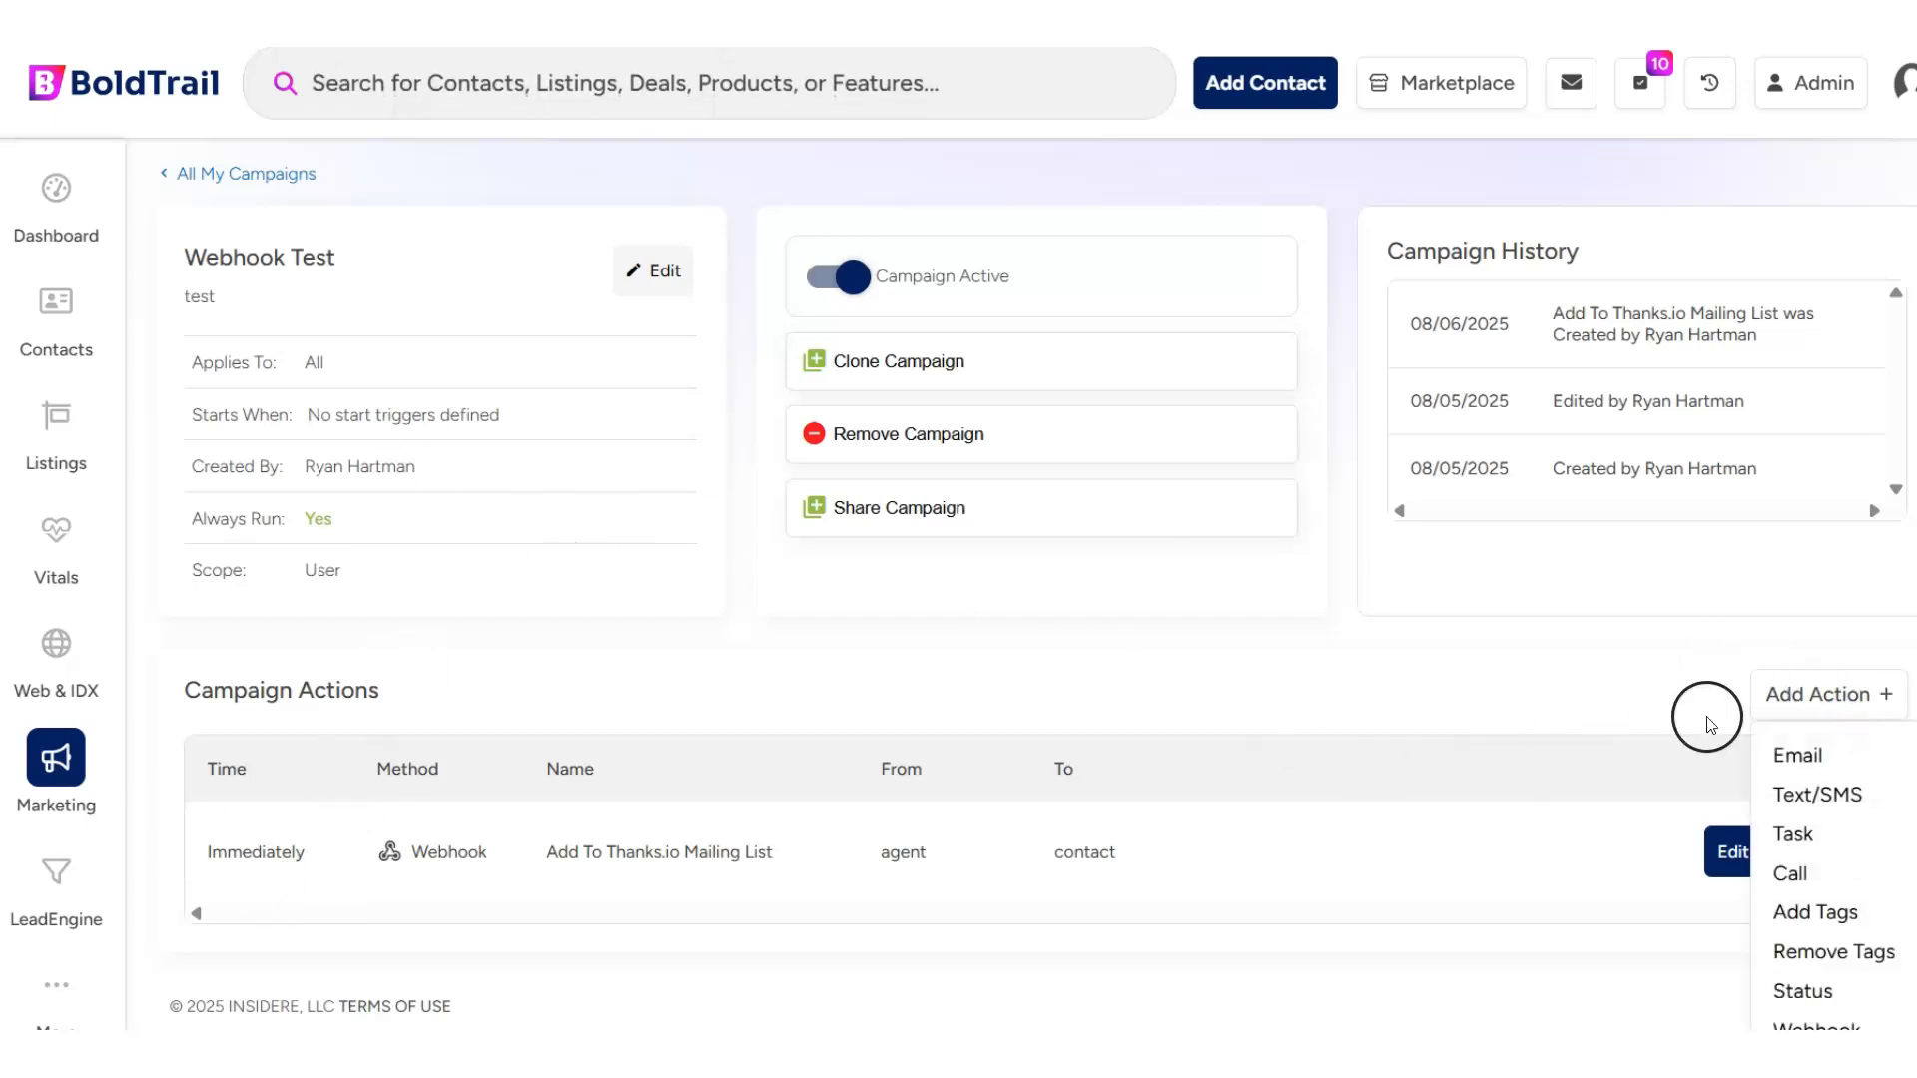
pyautogui.click(1624, 661)
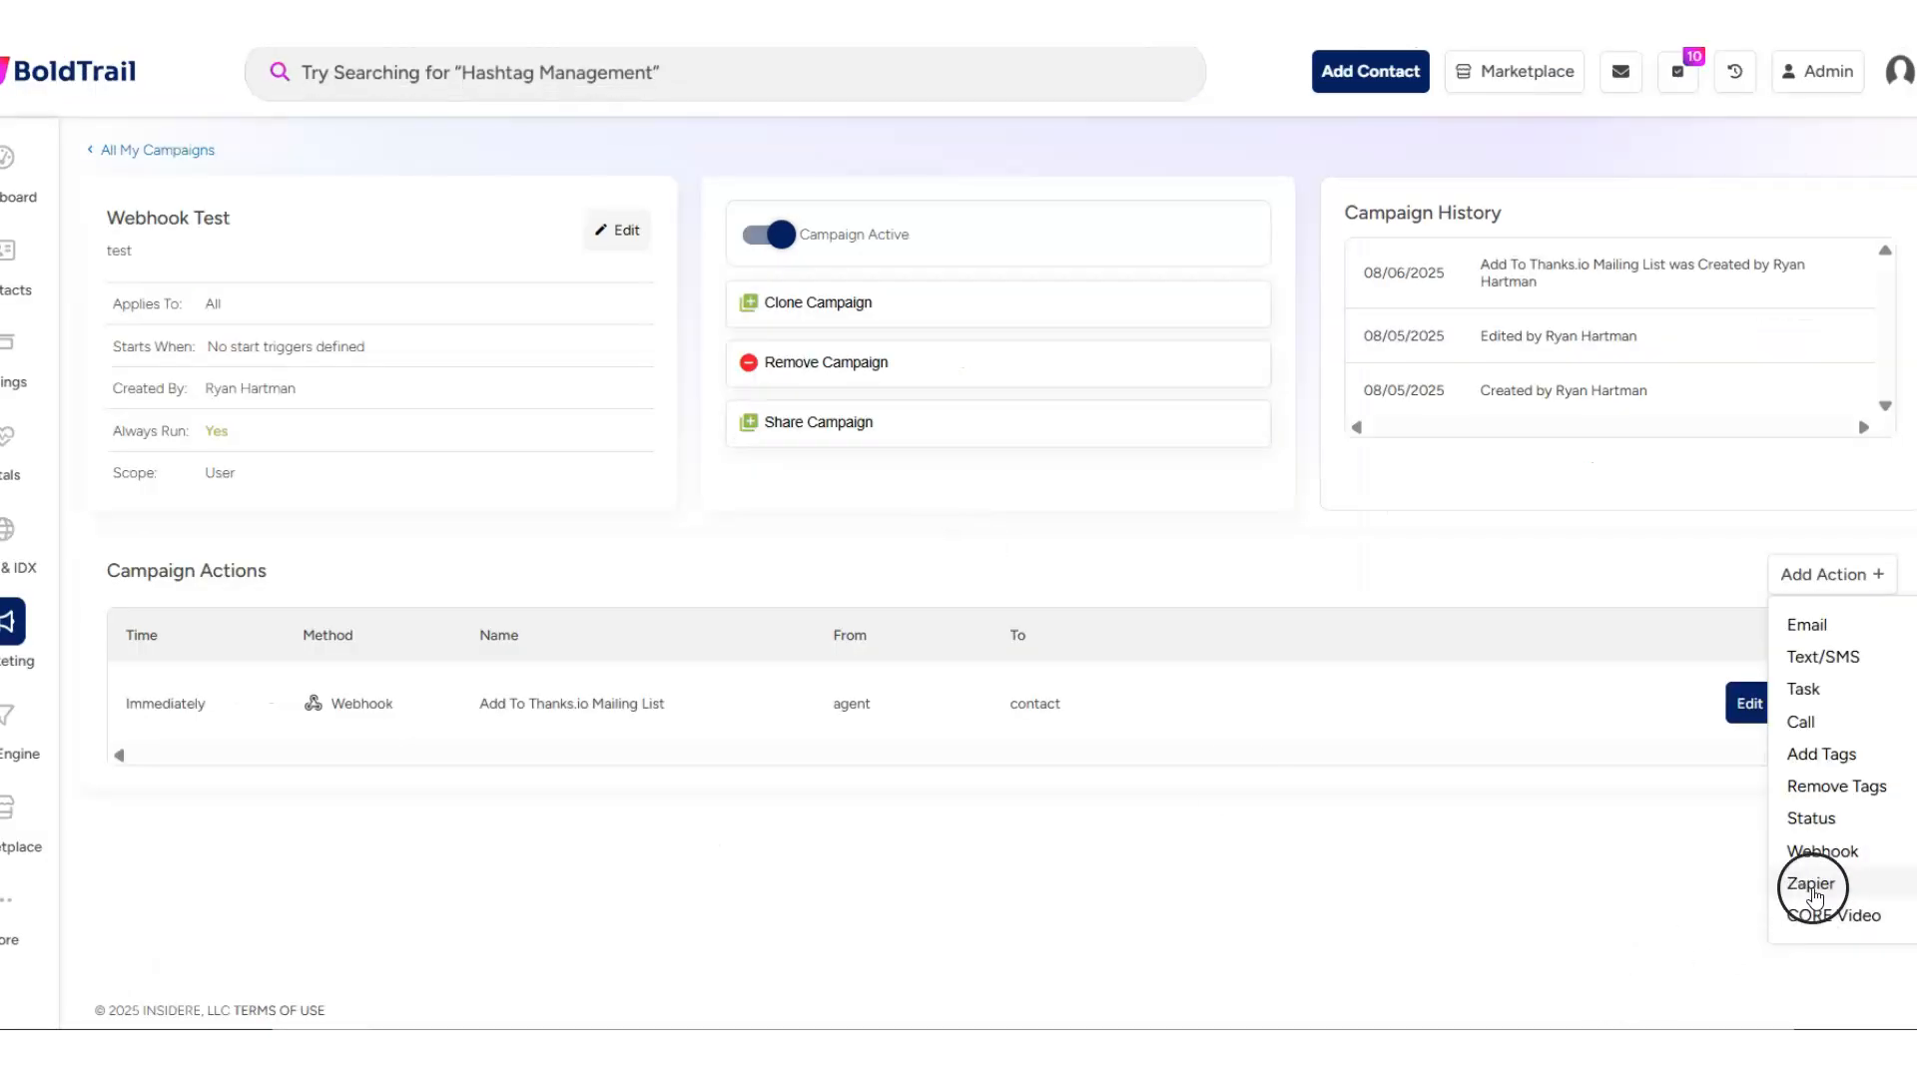
pyautogui.click(1812, 884)
# - Name the Zapier action "Send To Thanks.io", note it as "sends to thanks.io", set it to run immediately, and save it
pyautogui.scroll(-1, 491, 632)
pyautogui.click(360, 691)
pyautogui.write('Send  To Thanks.io')
pyautogui.press('Tab')
pyautogui.write('sends to thank')
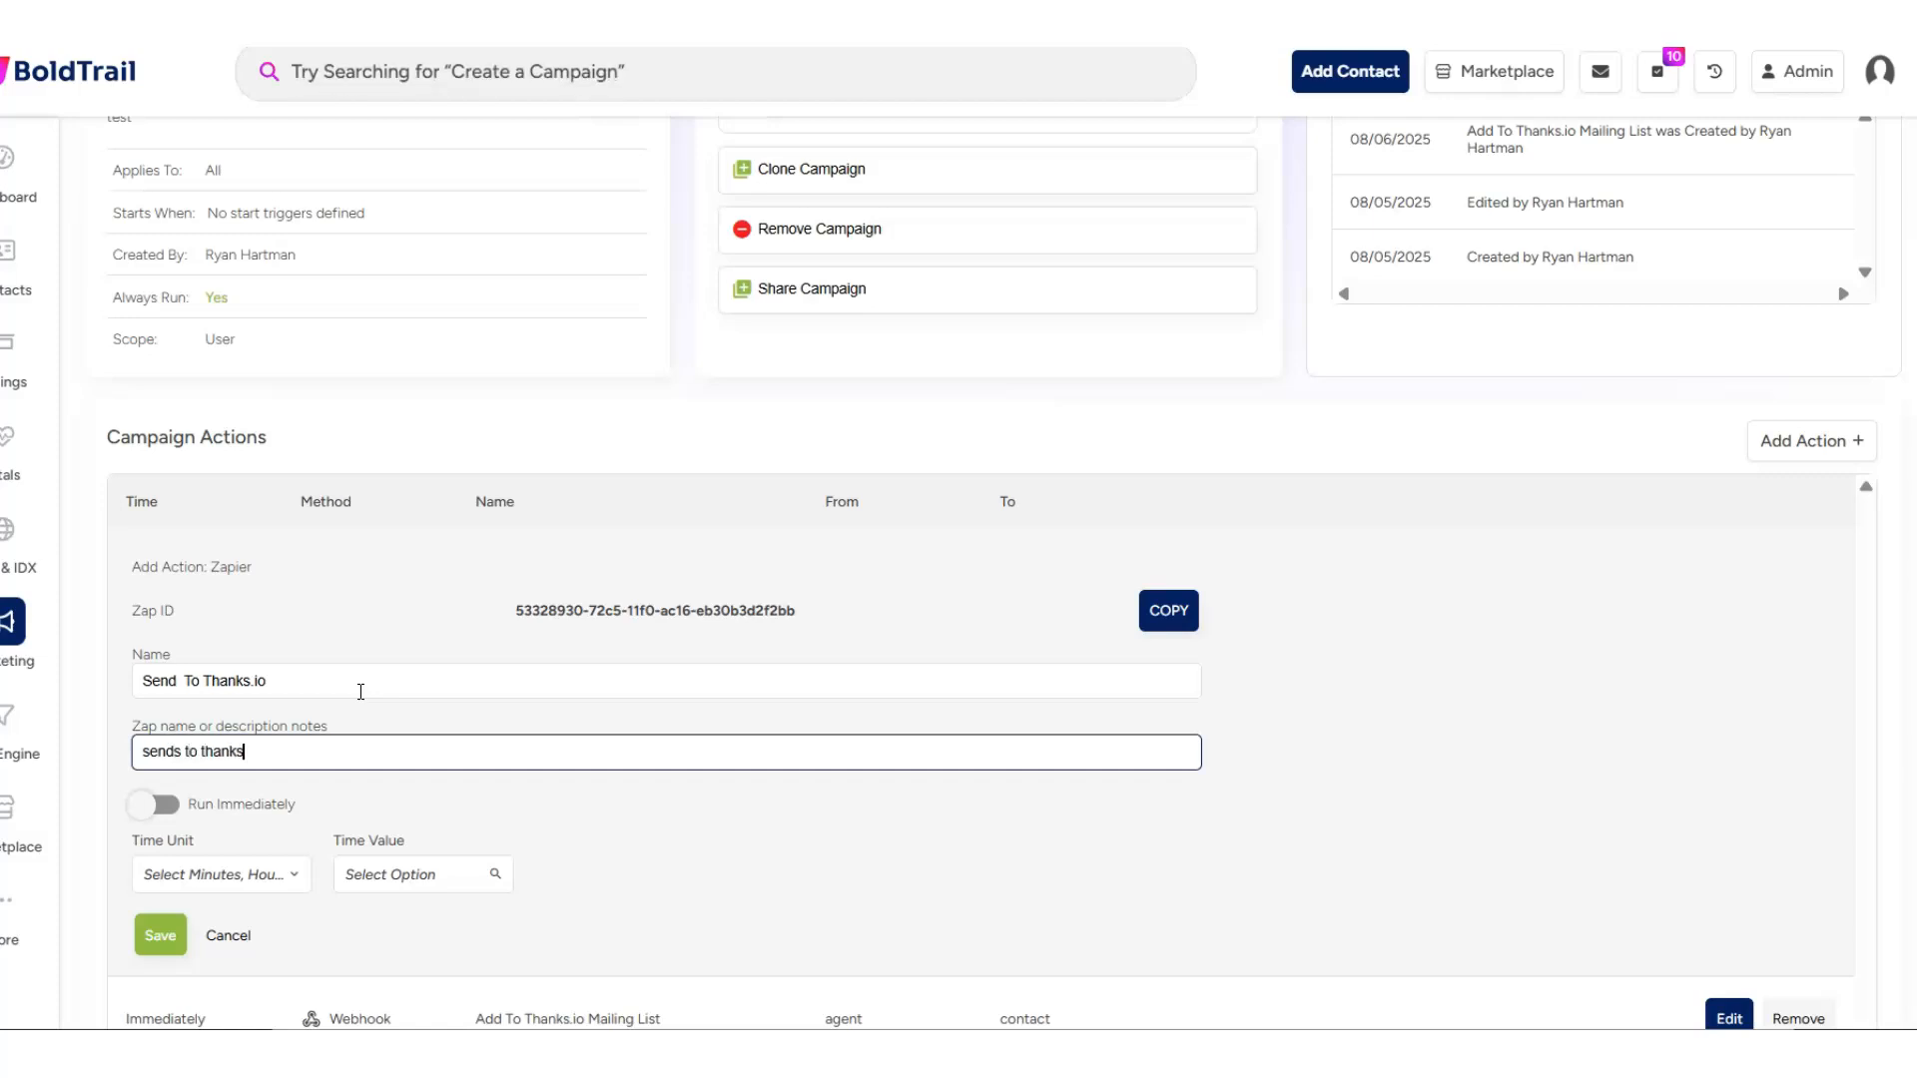
pyautogui.click(155, 804)
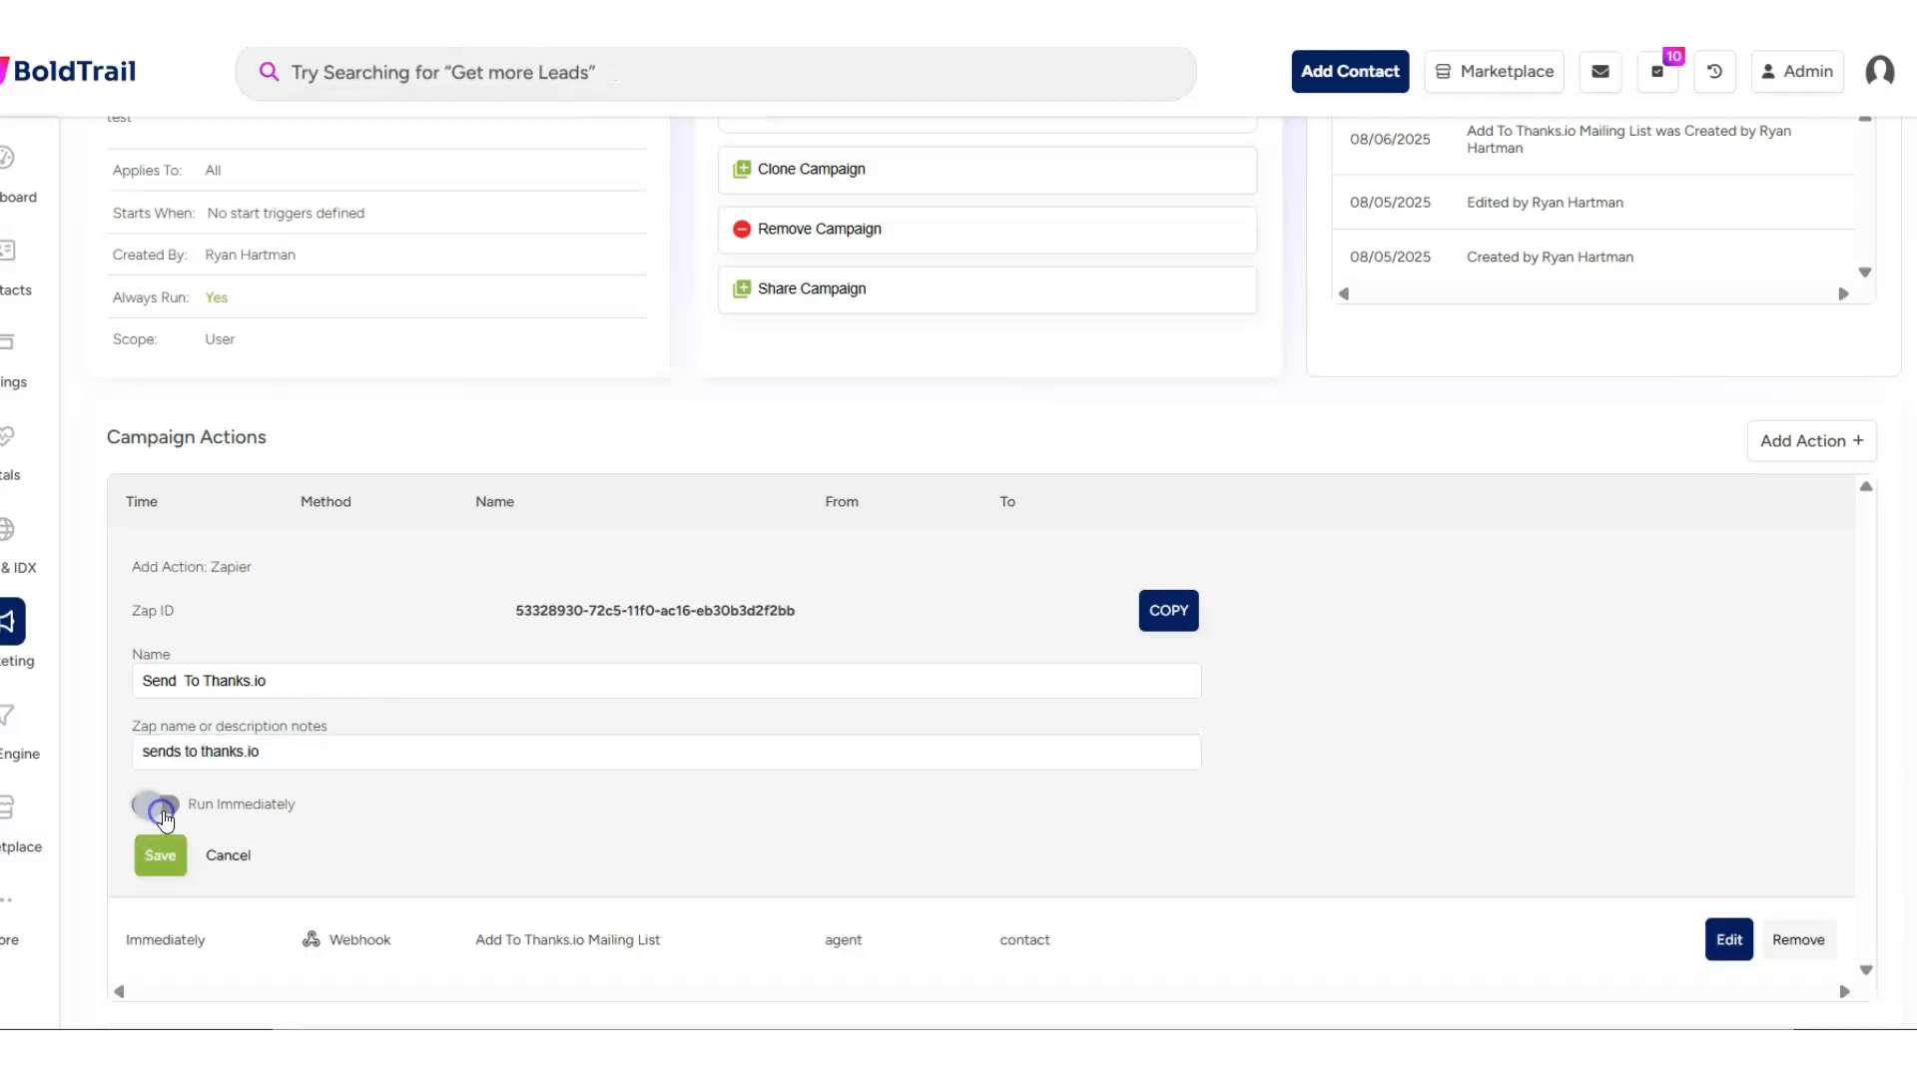
pyautogui.scroll(-1, 280, 796)
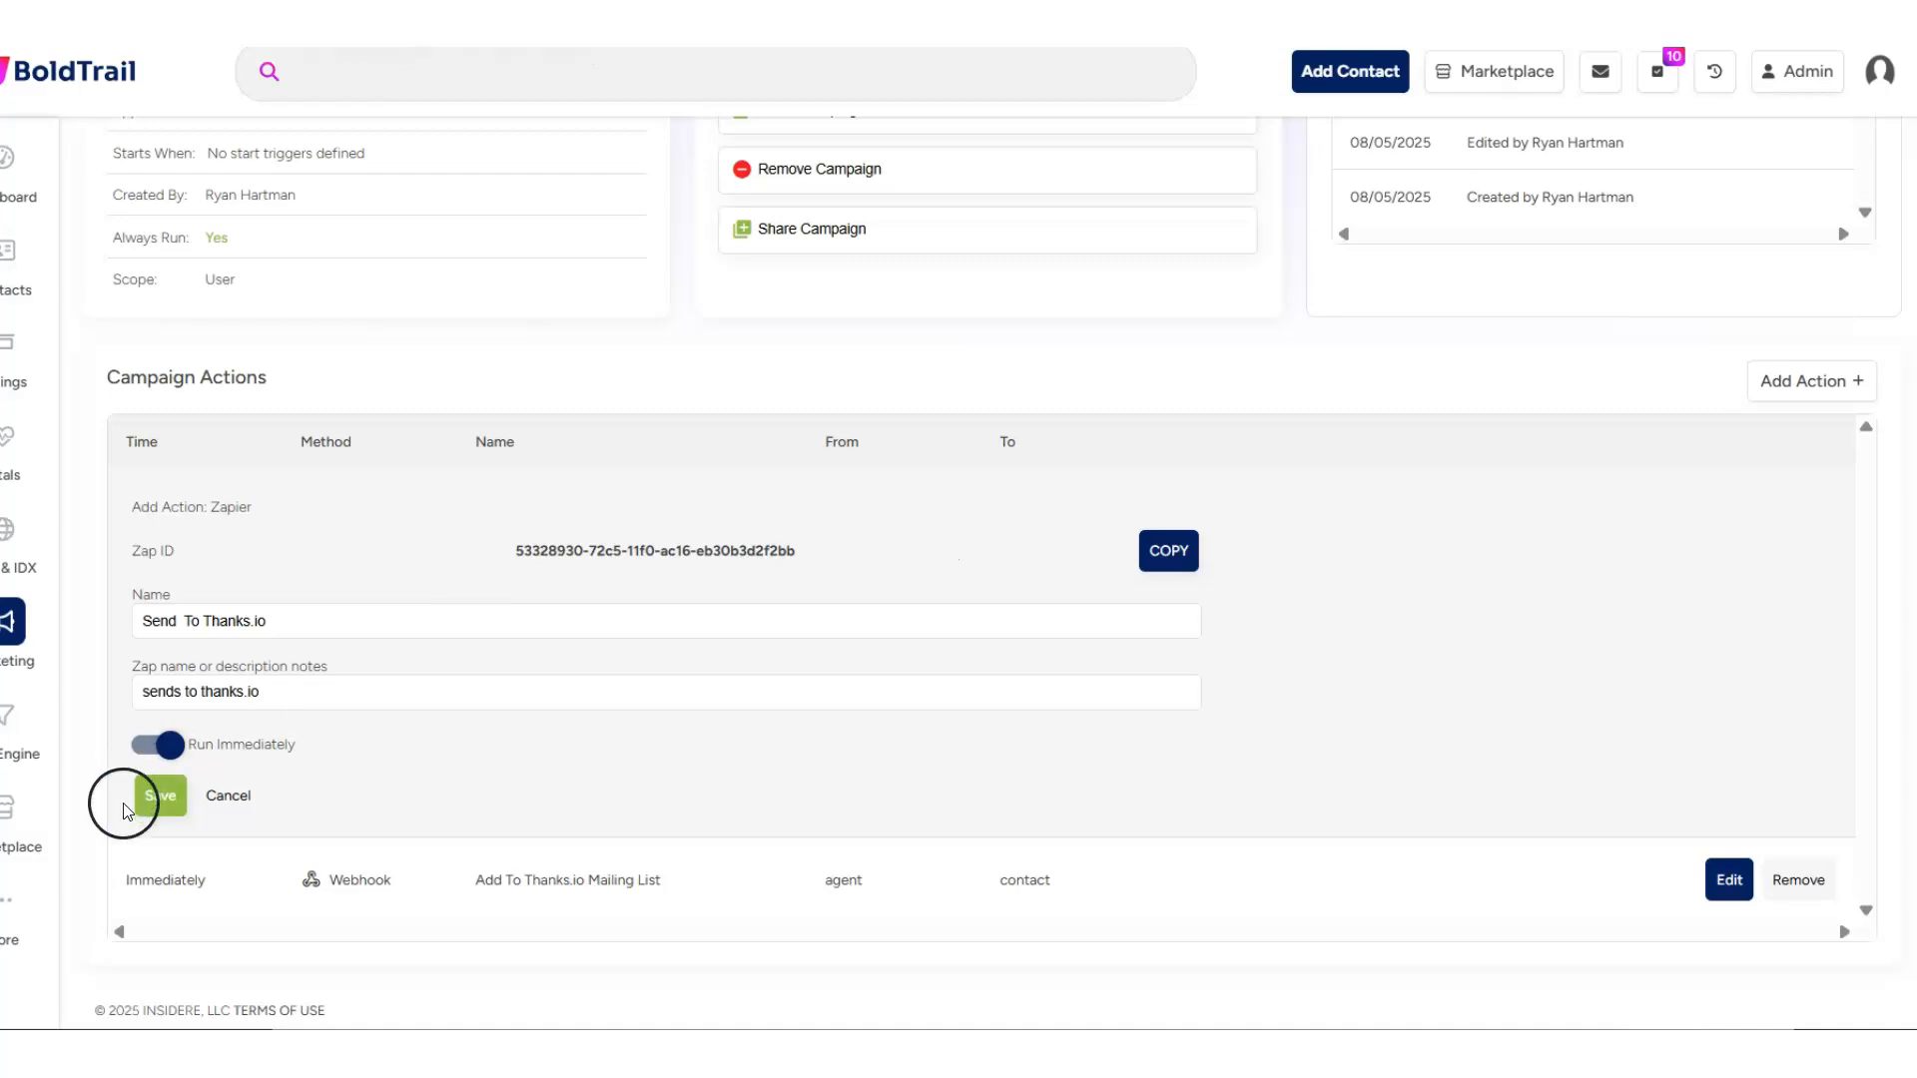
pyautogui.click(161, 799)
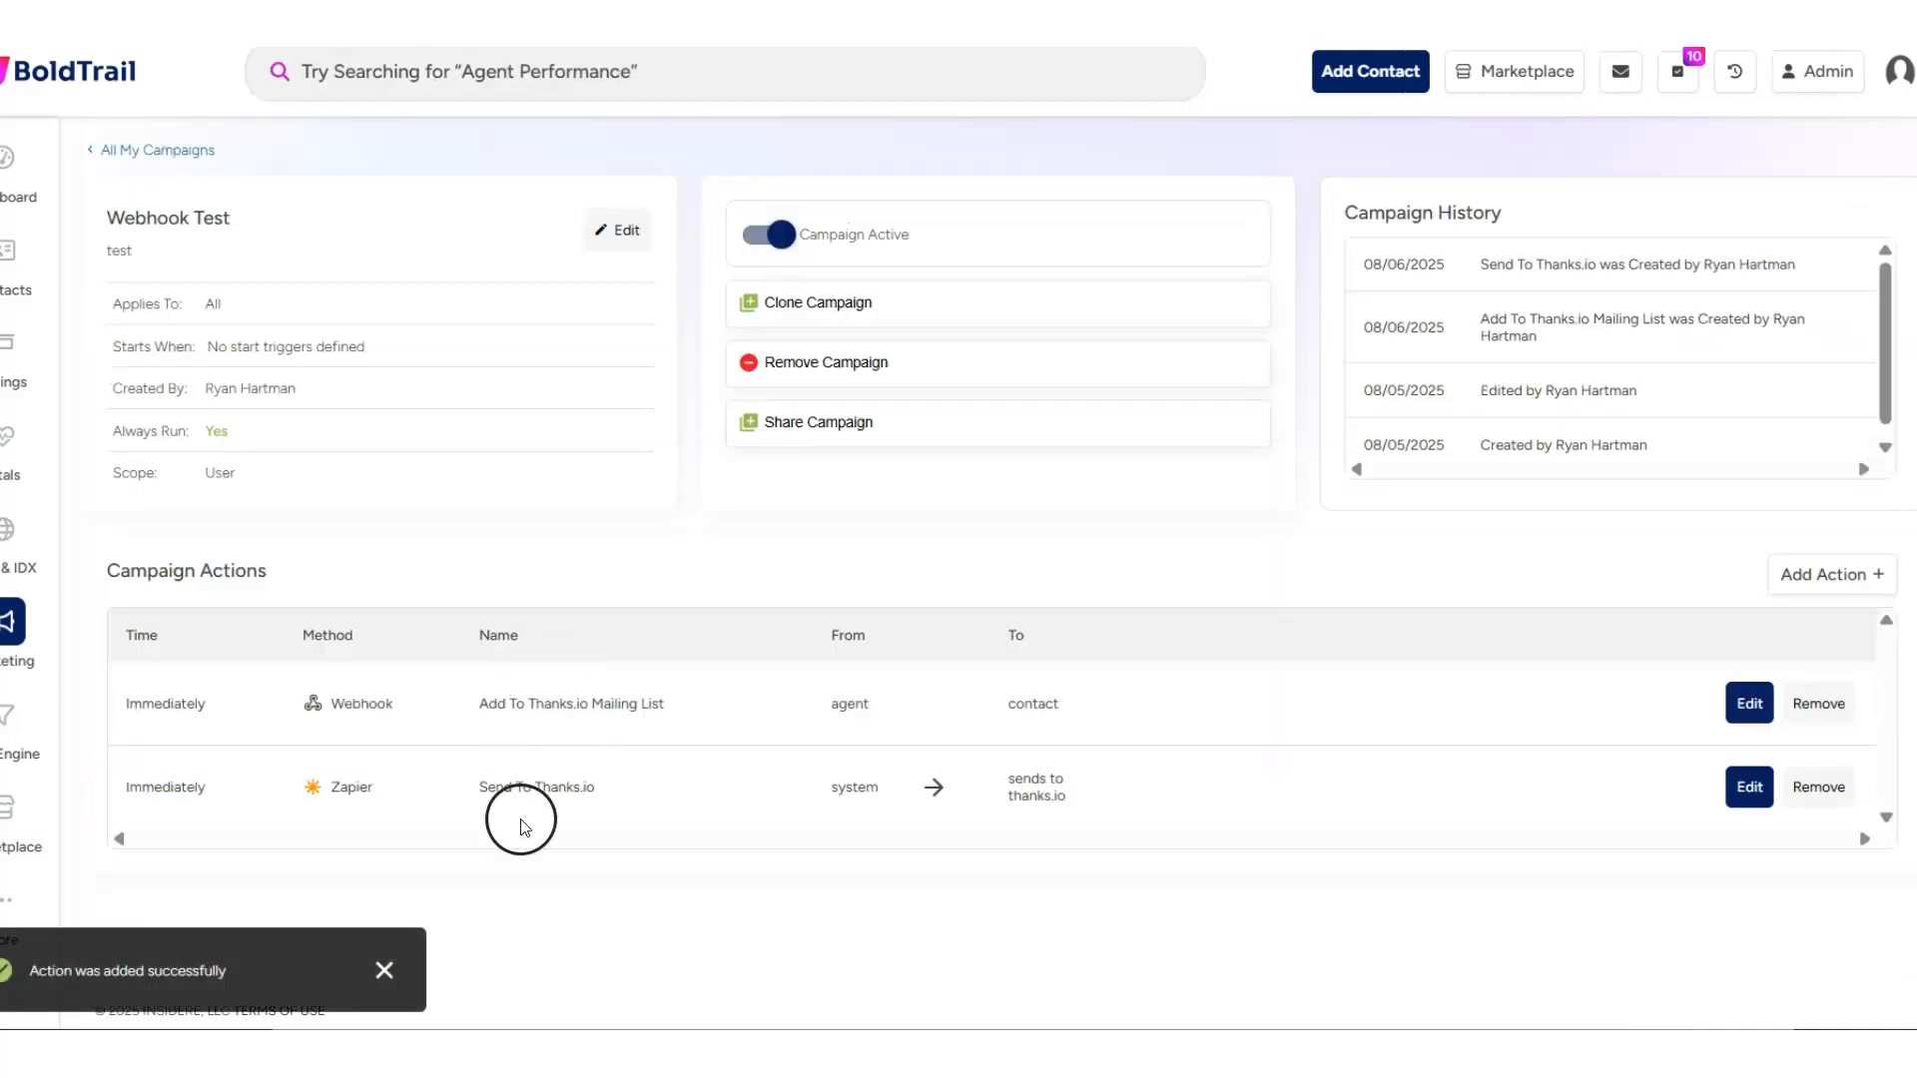
# - Open the saved Send To Thanks.io action for editing and copy its Zap ID
pyautogui.click(1752, 790)
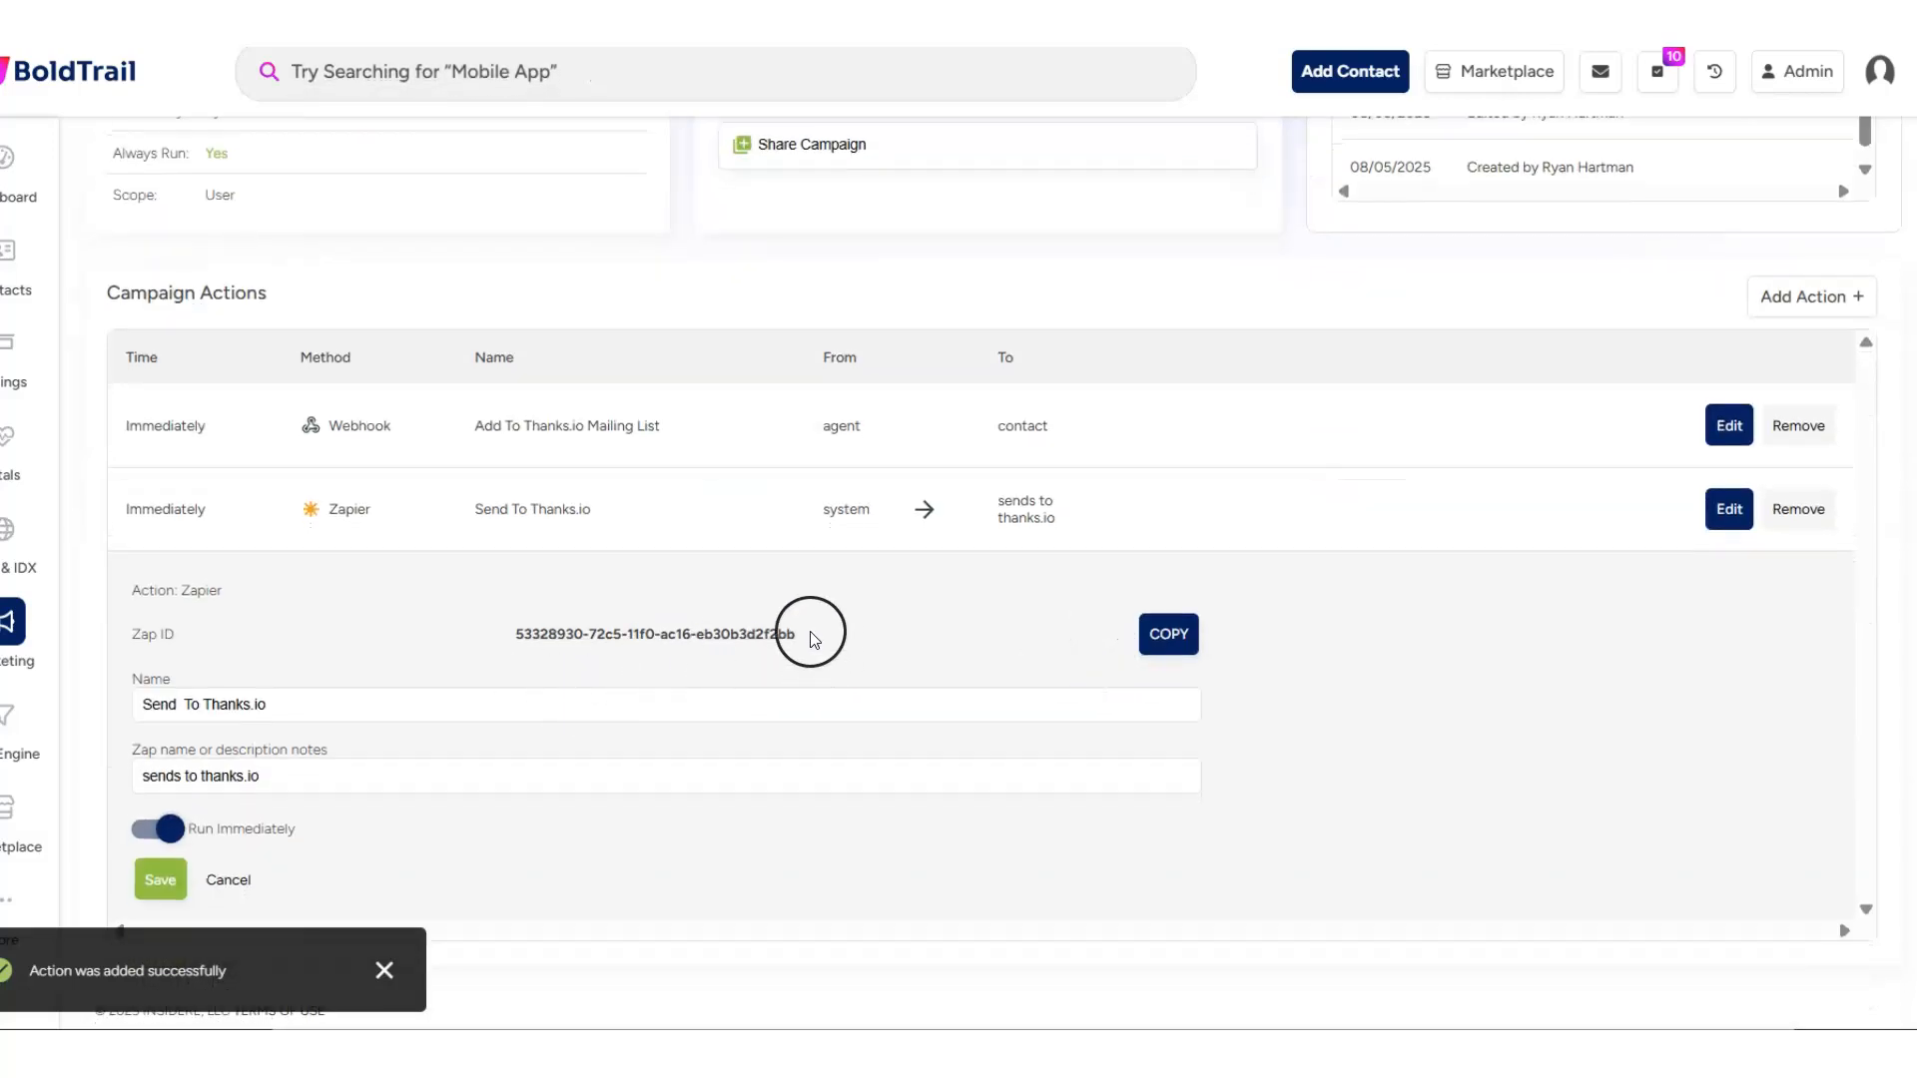
pyautogui.moveTo(810, 635); pyautogui.dragTo(478, 635)
pyautogui.click(1166, 634)
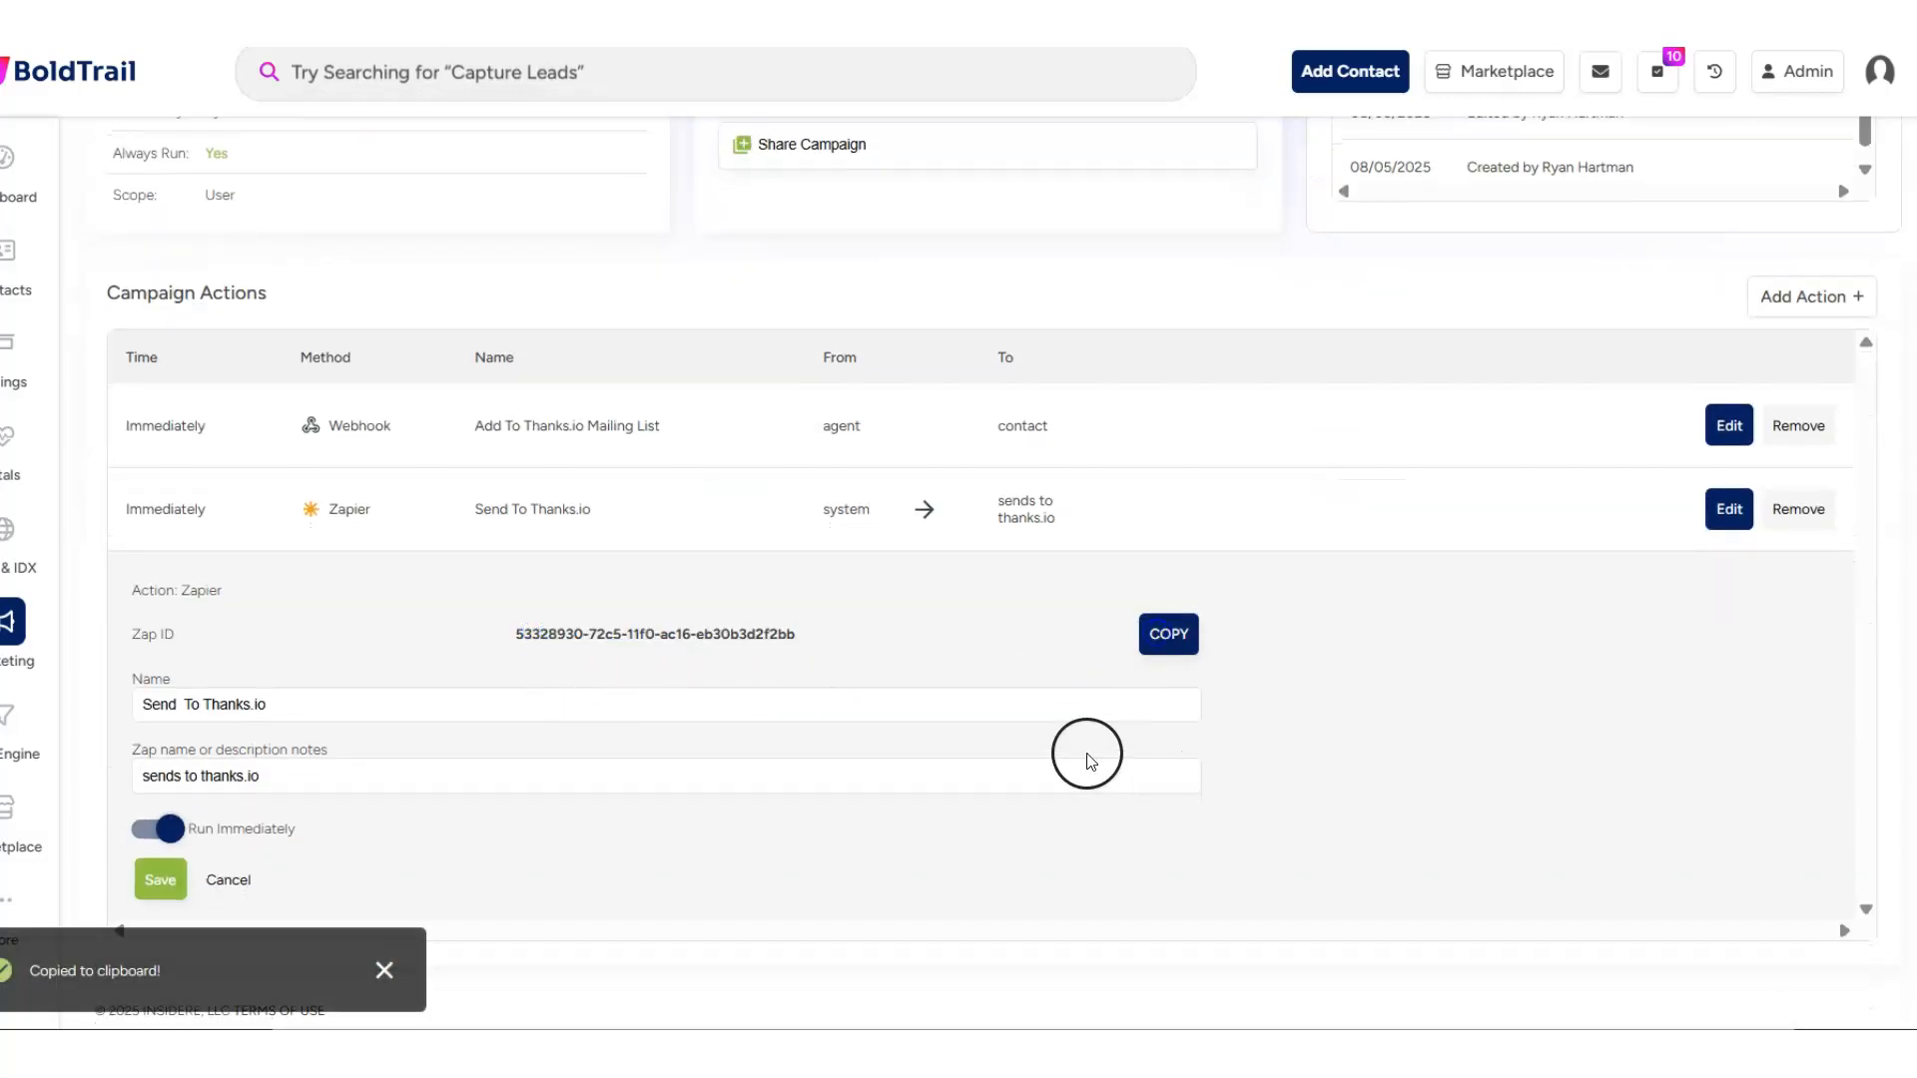
# - Switch to the draft Zap in Zapier and set the kvCORE trigger event to Campaign Action
pyautogui.moveTo(1916, 145); pyautogui.dragTo(810, 127)
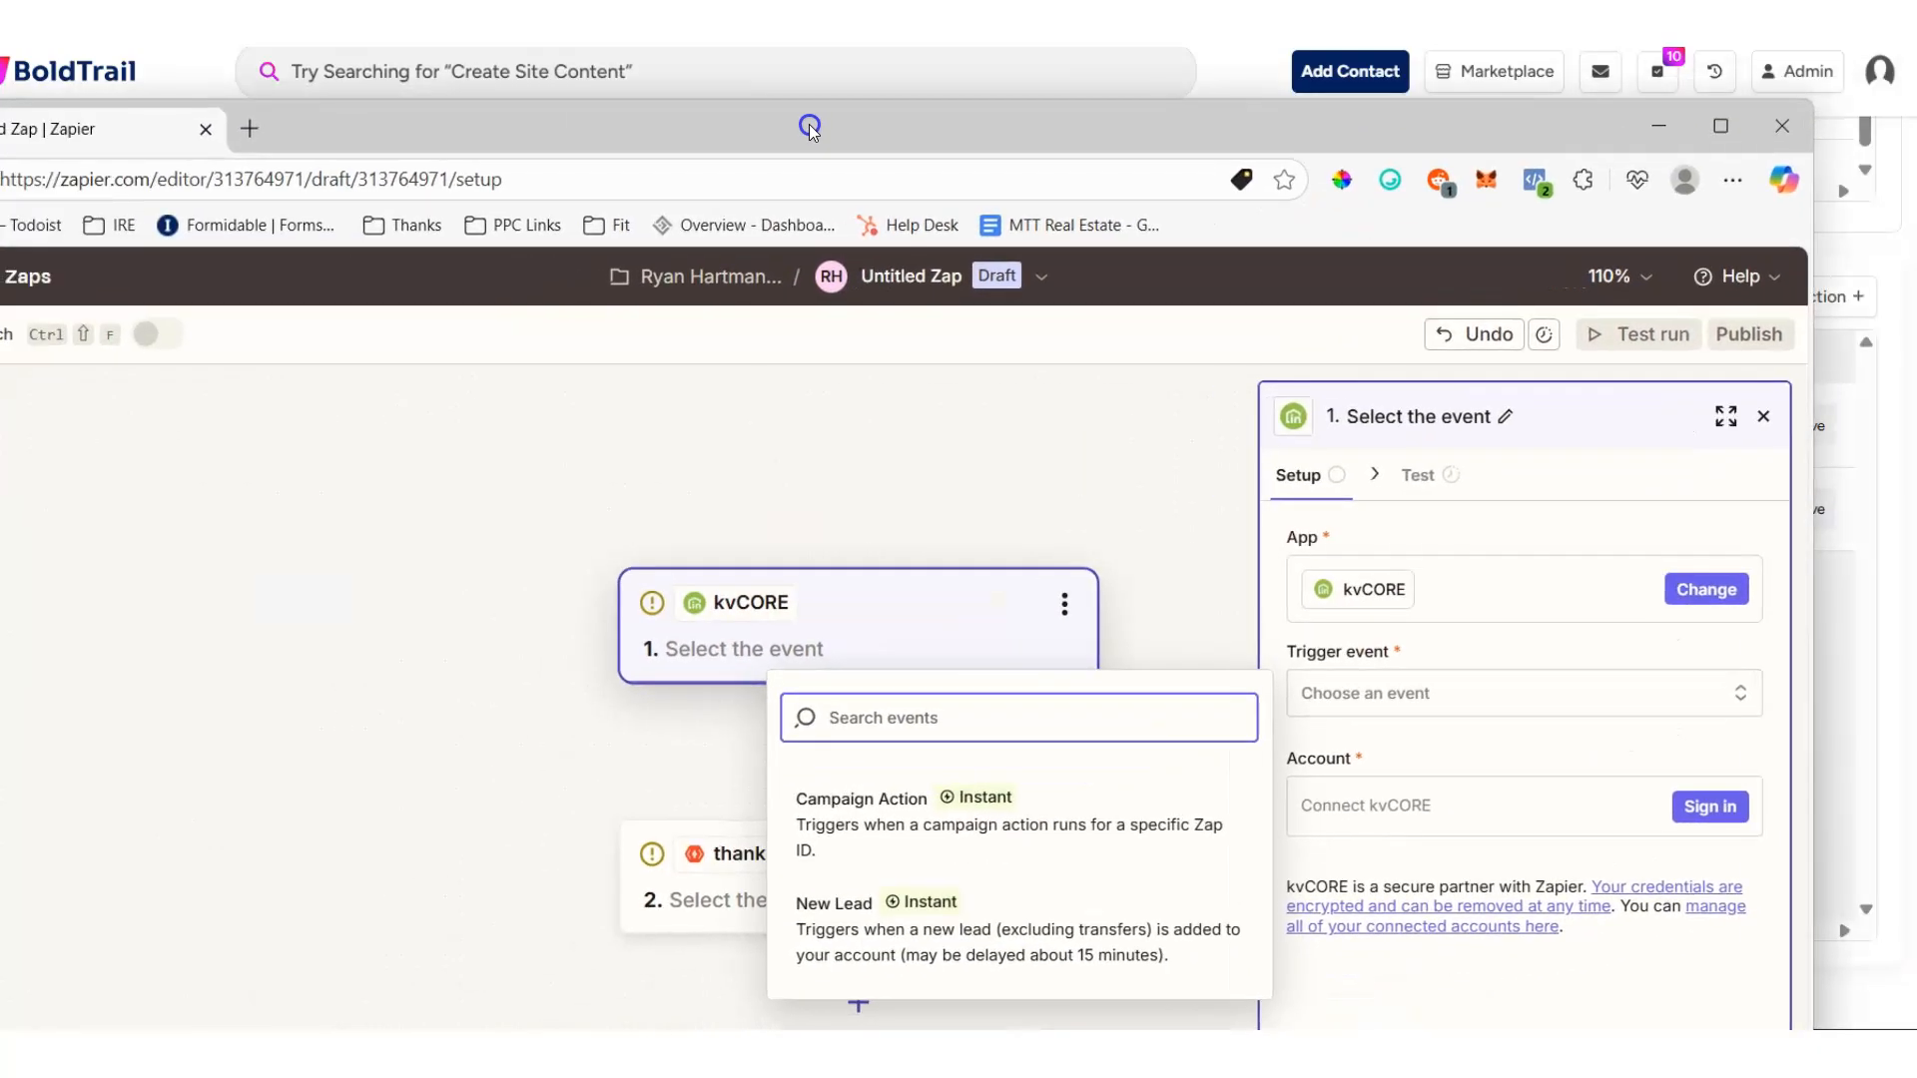
pyautogui.click(1509, 648)
pyautogui.click(1452, 691)
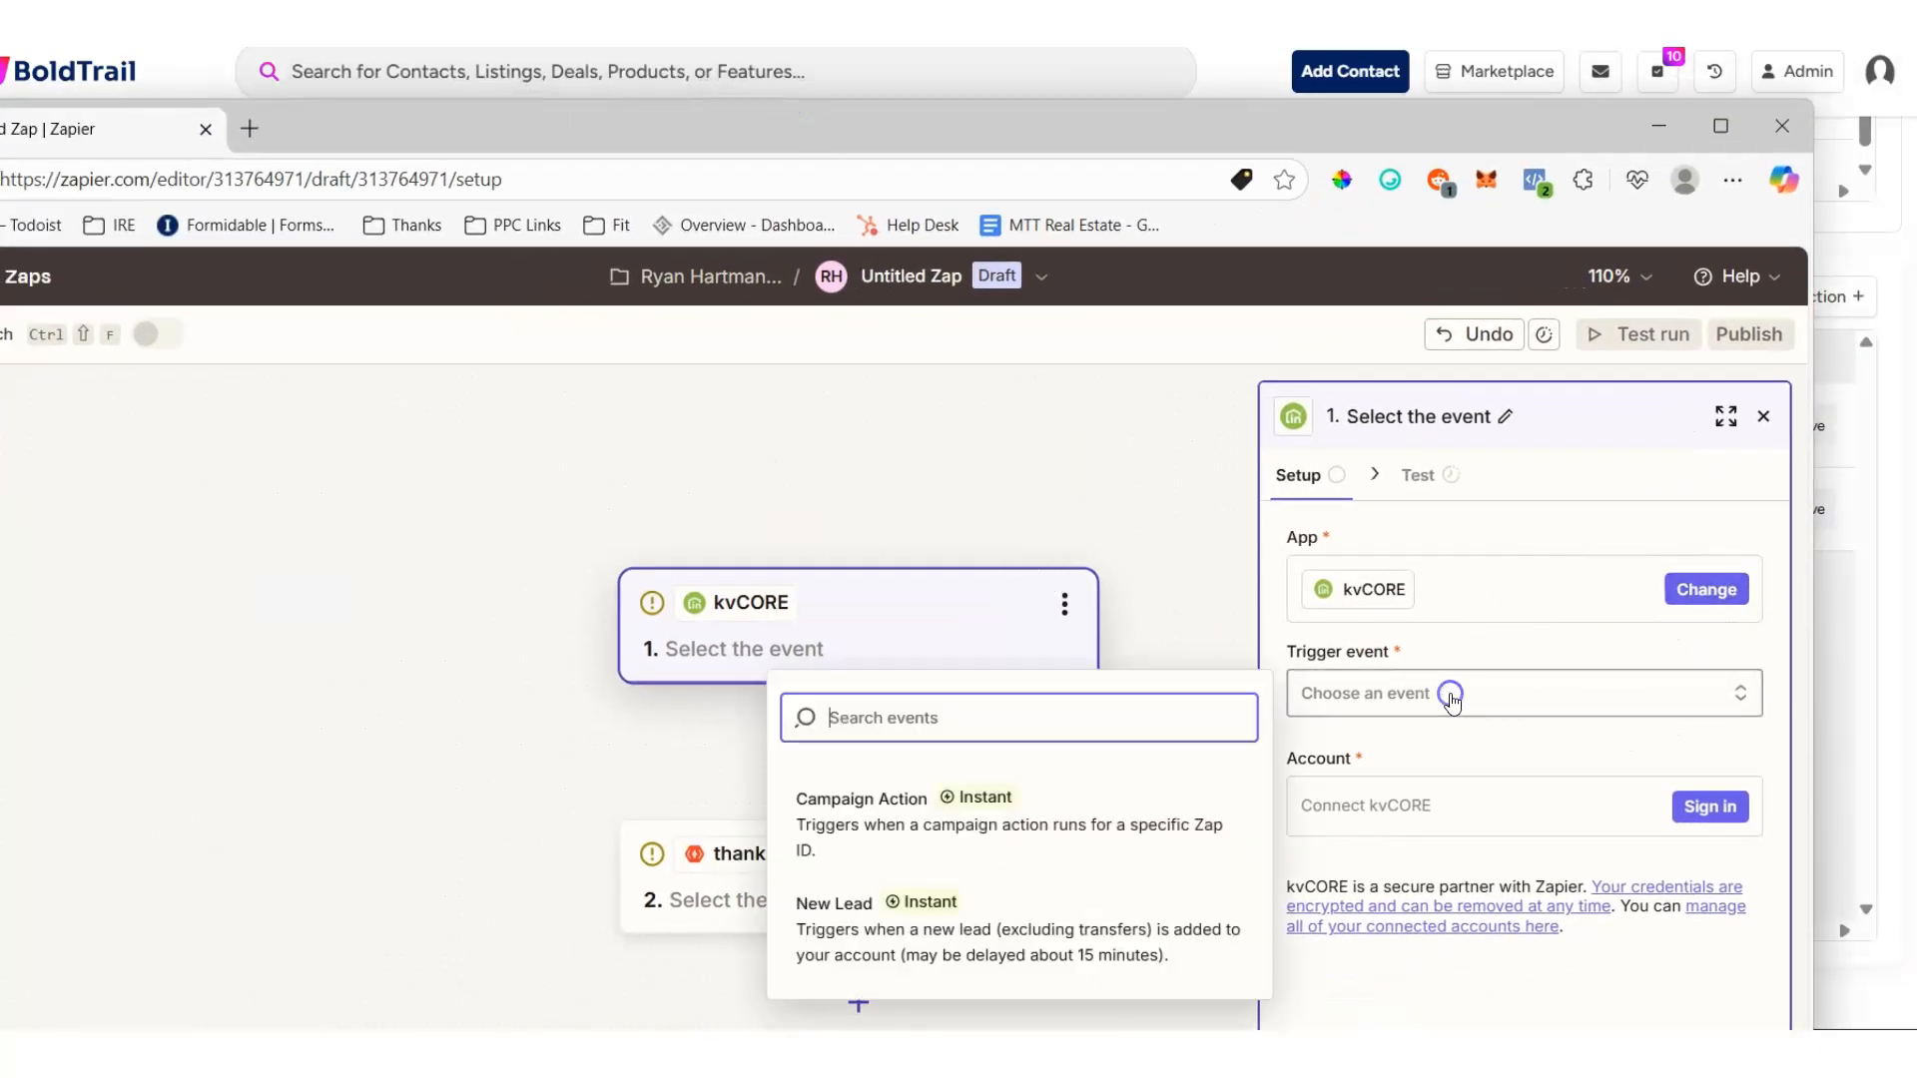
pyautogui.click(877, 804)
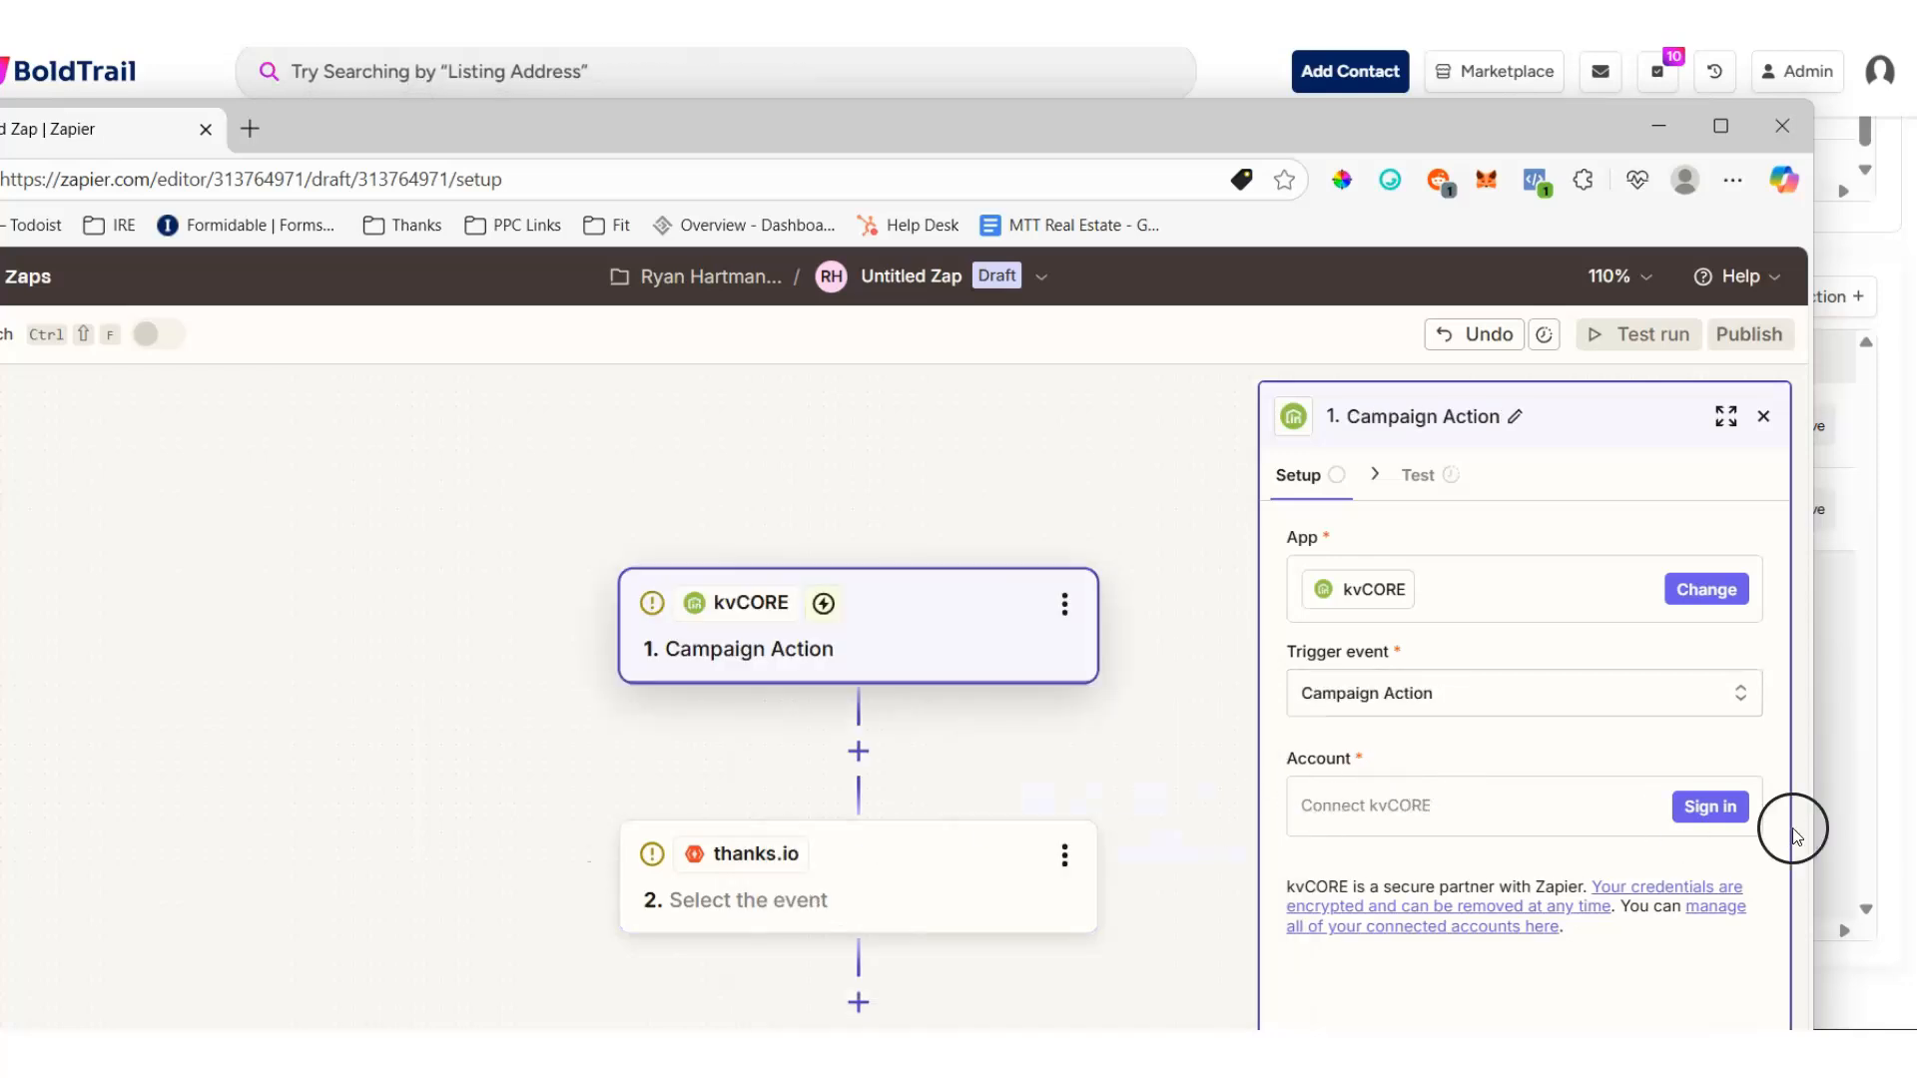
# - Start connecting a kvCORE account to the trigger, accept Zapier's privacy policy update, and set the key request window aside
pyautogui.click(1697, 807)
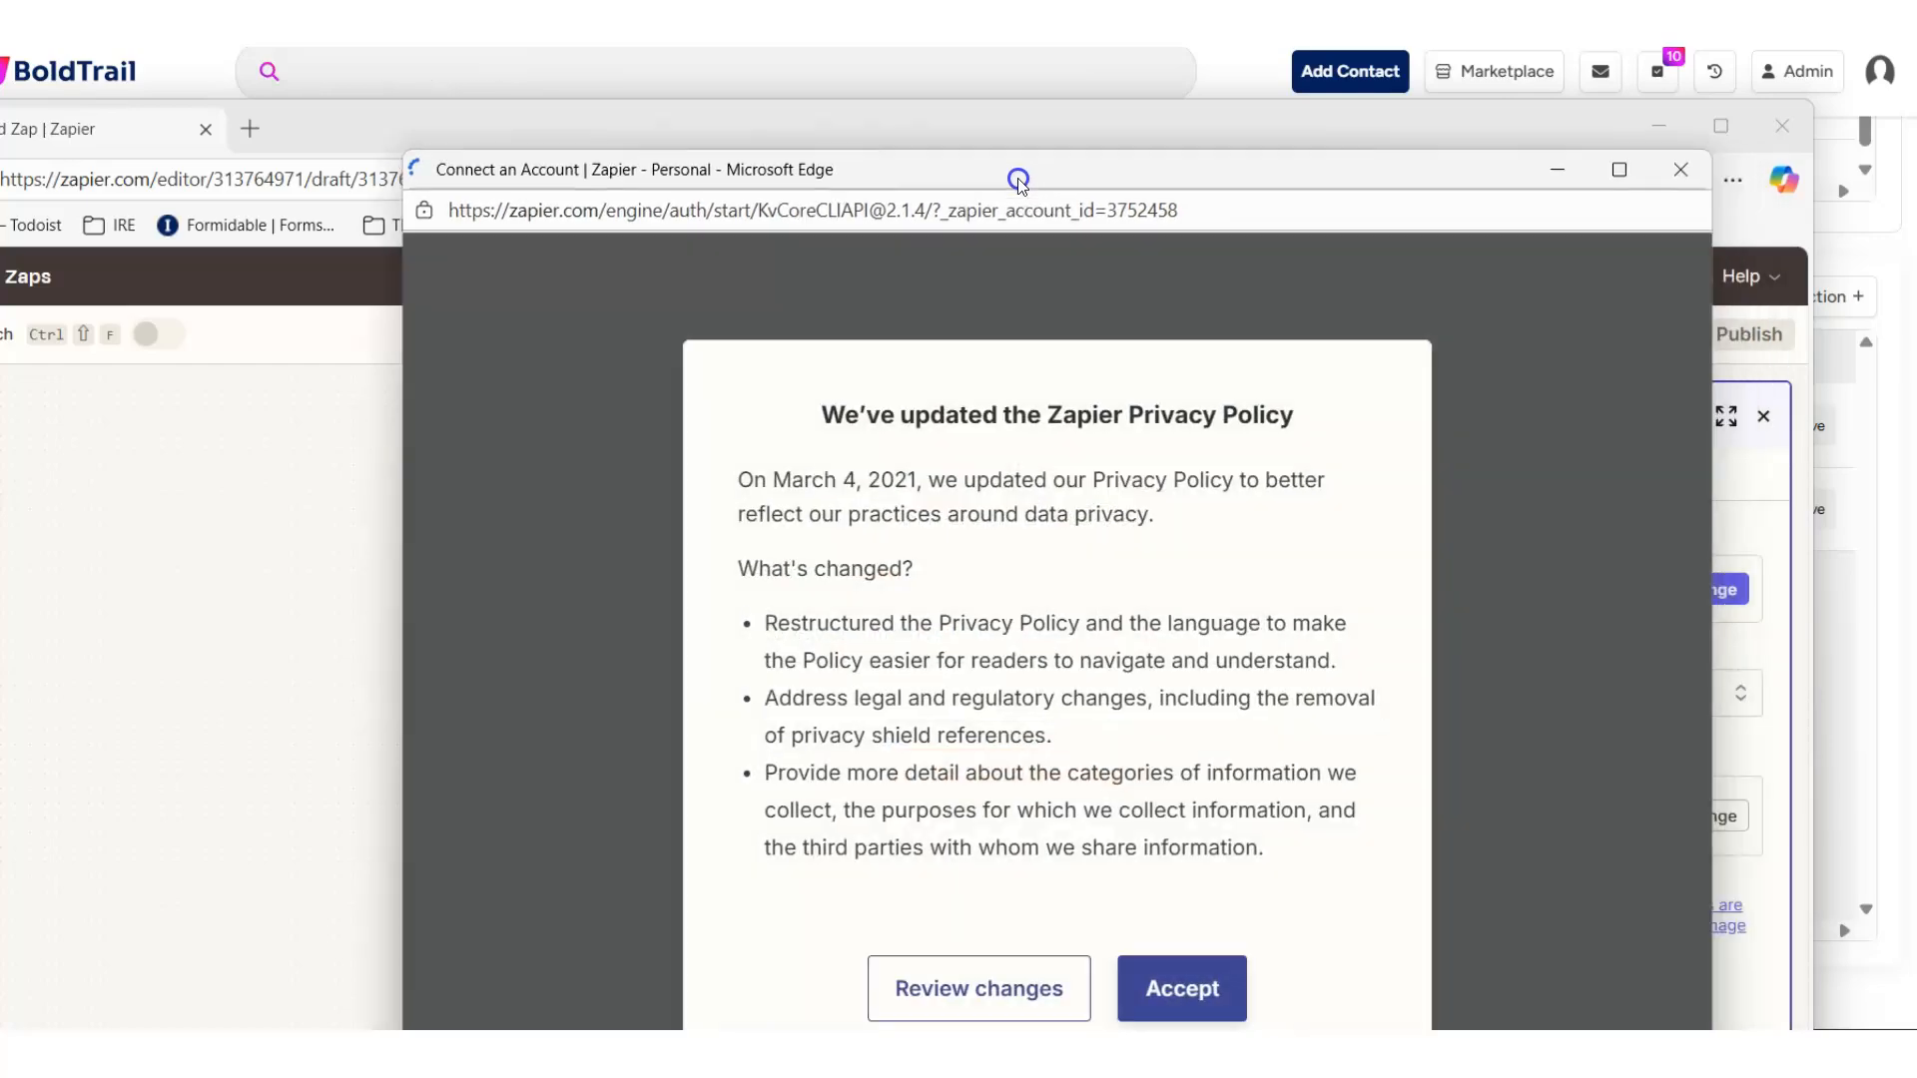
pyautogui.click(1136, 911)
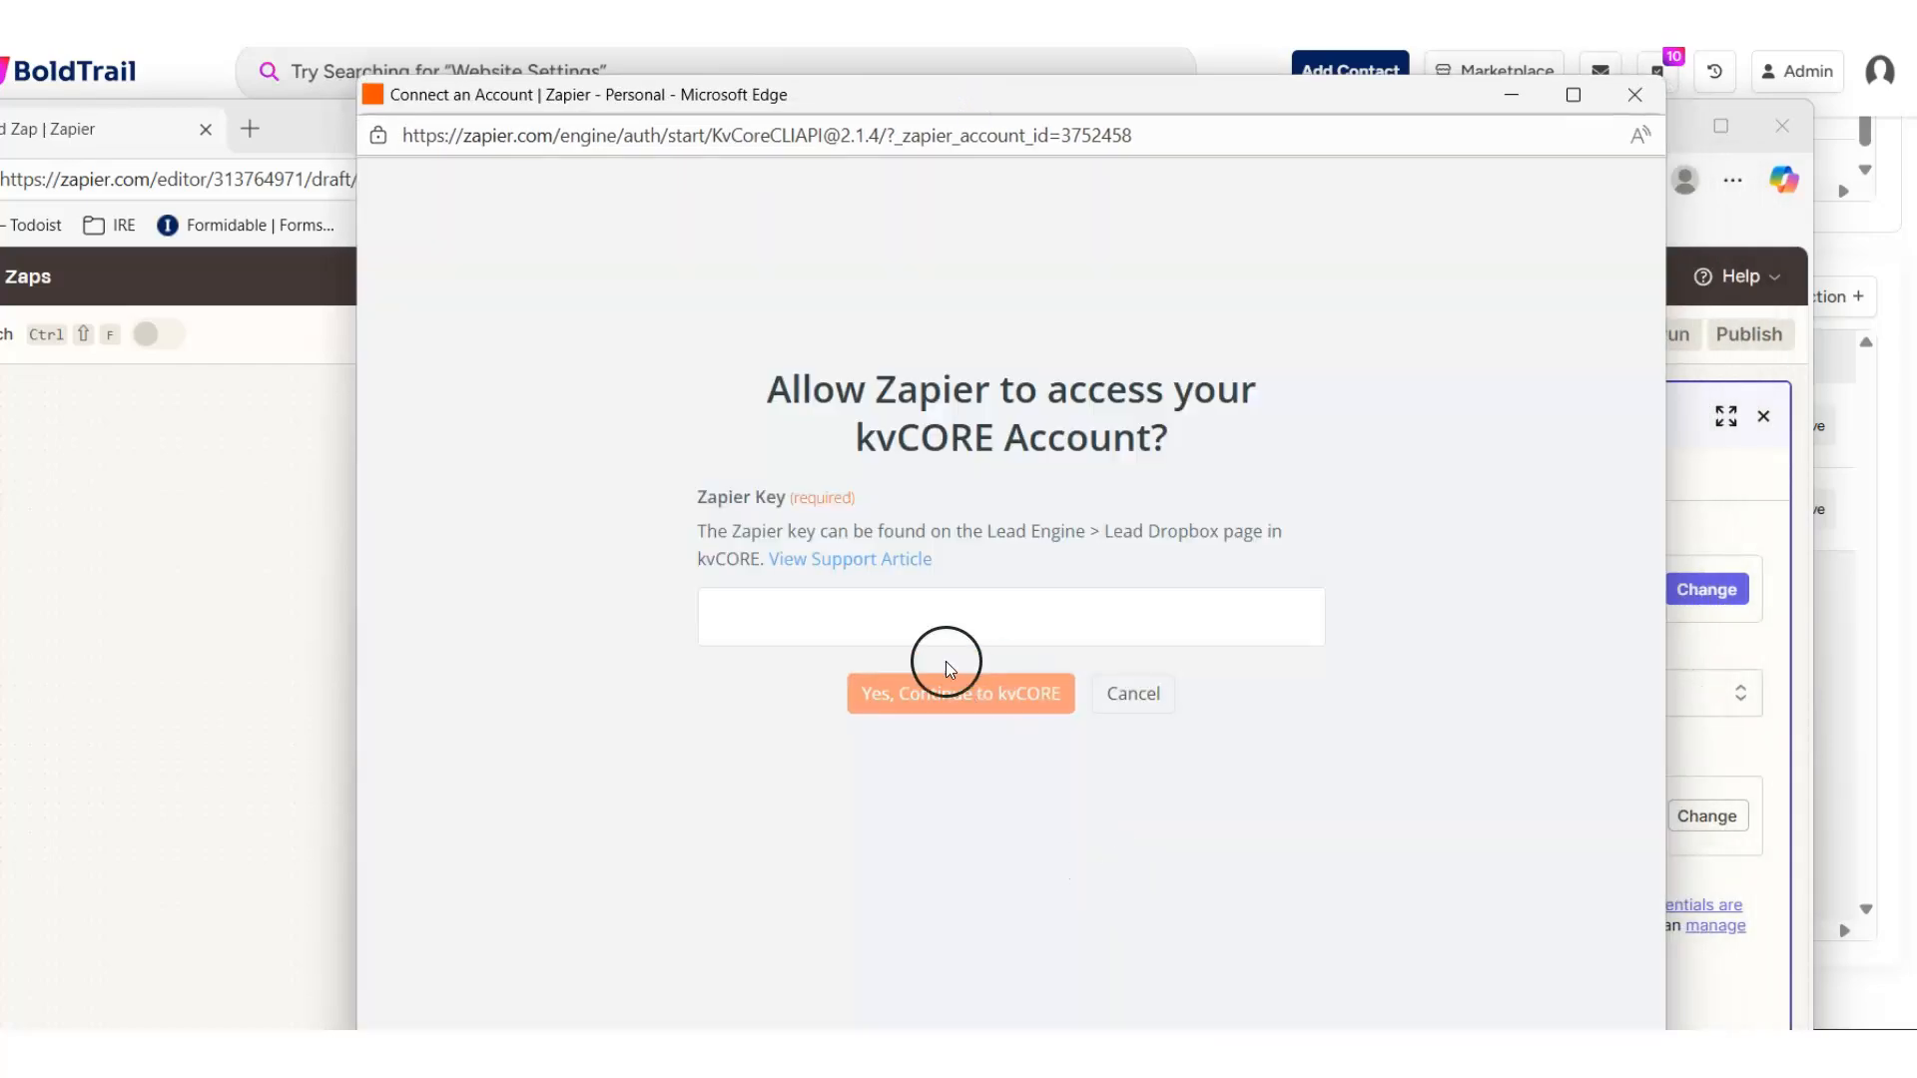
pyautogui.moveTo(868, 90); pyautogui.dragTo(1916, 179)
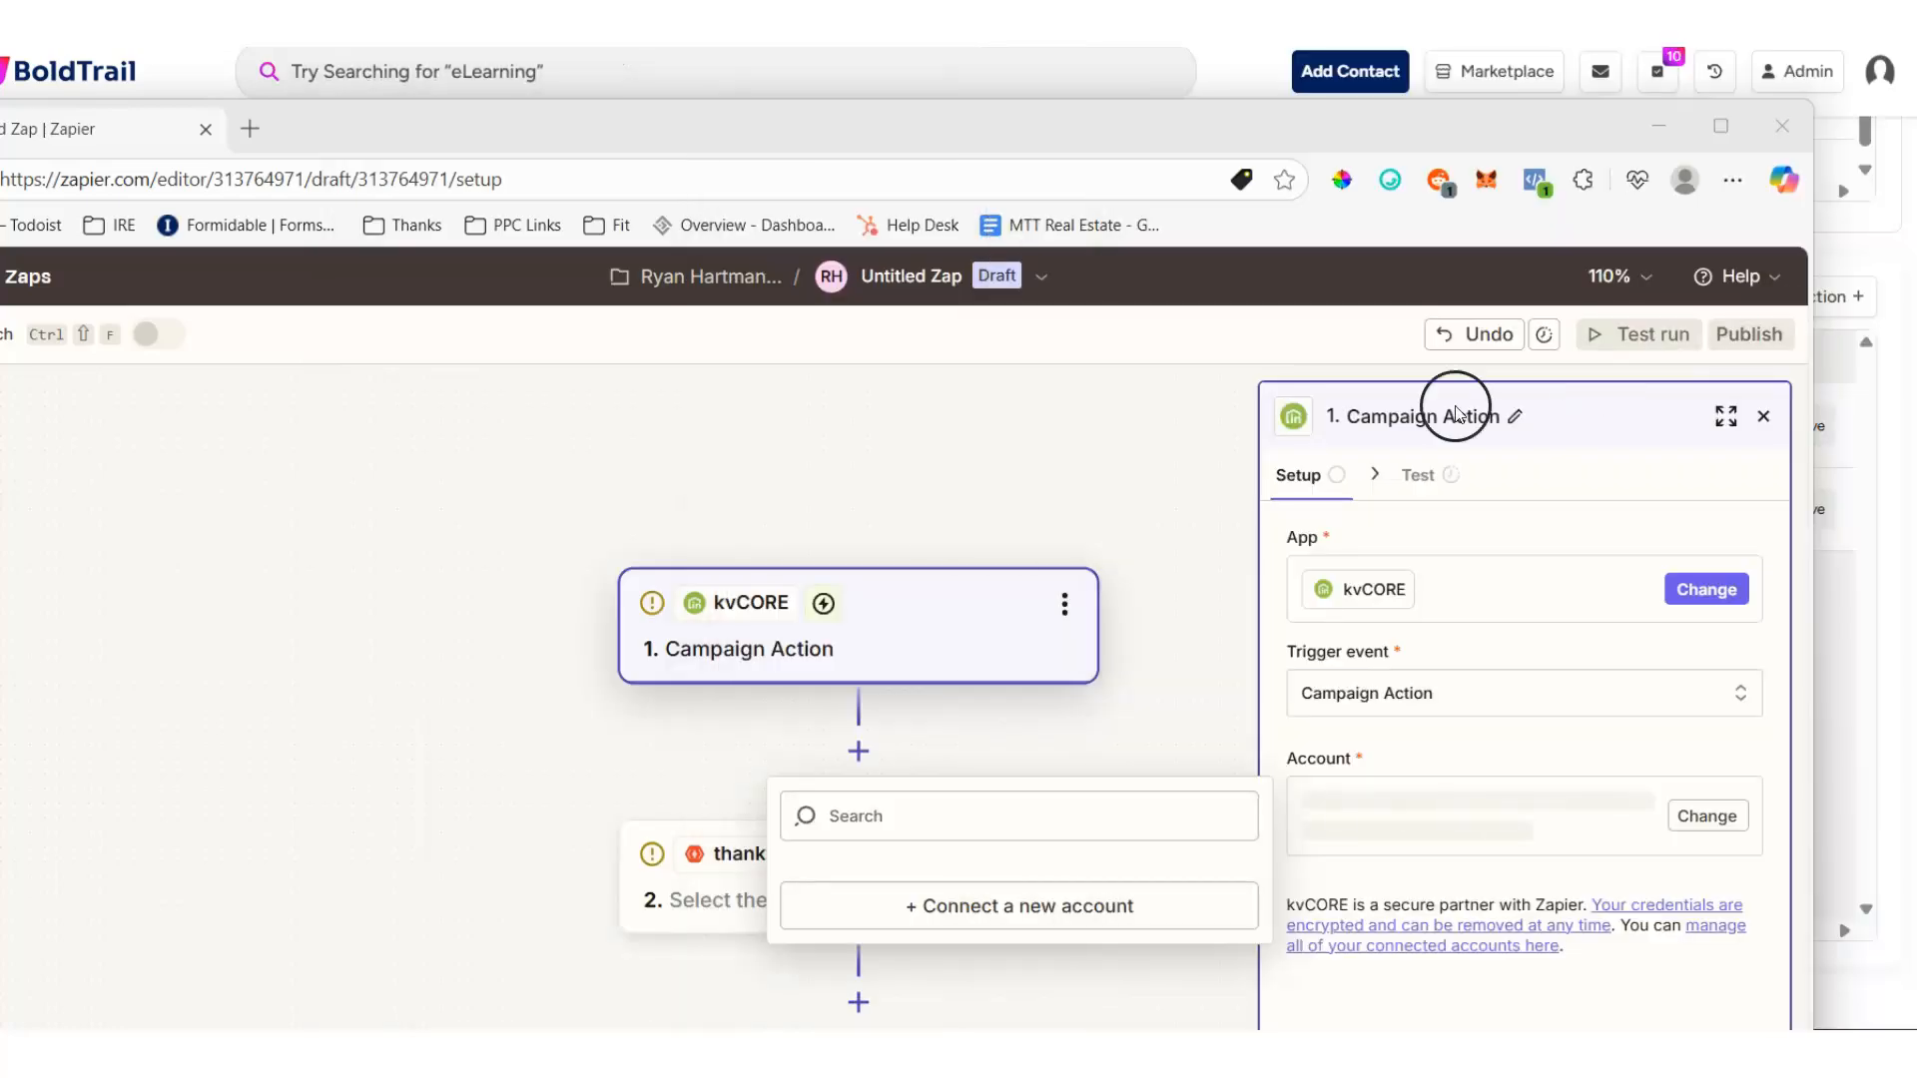
pyautogui.click(974, 860)
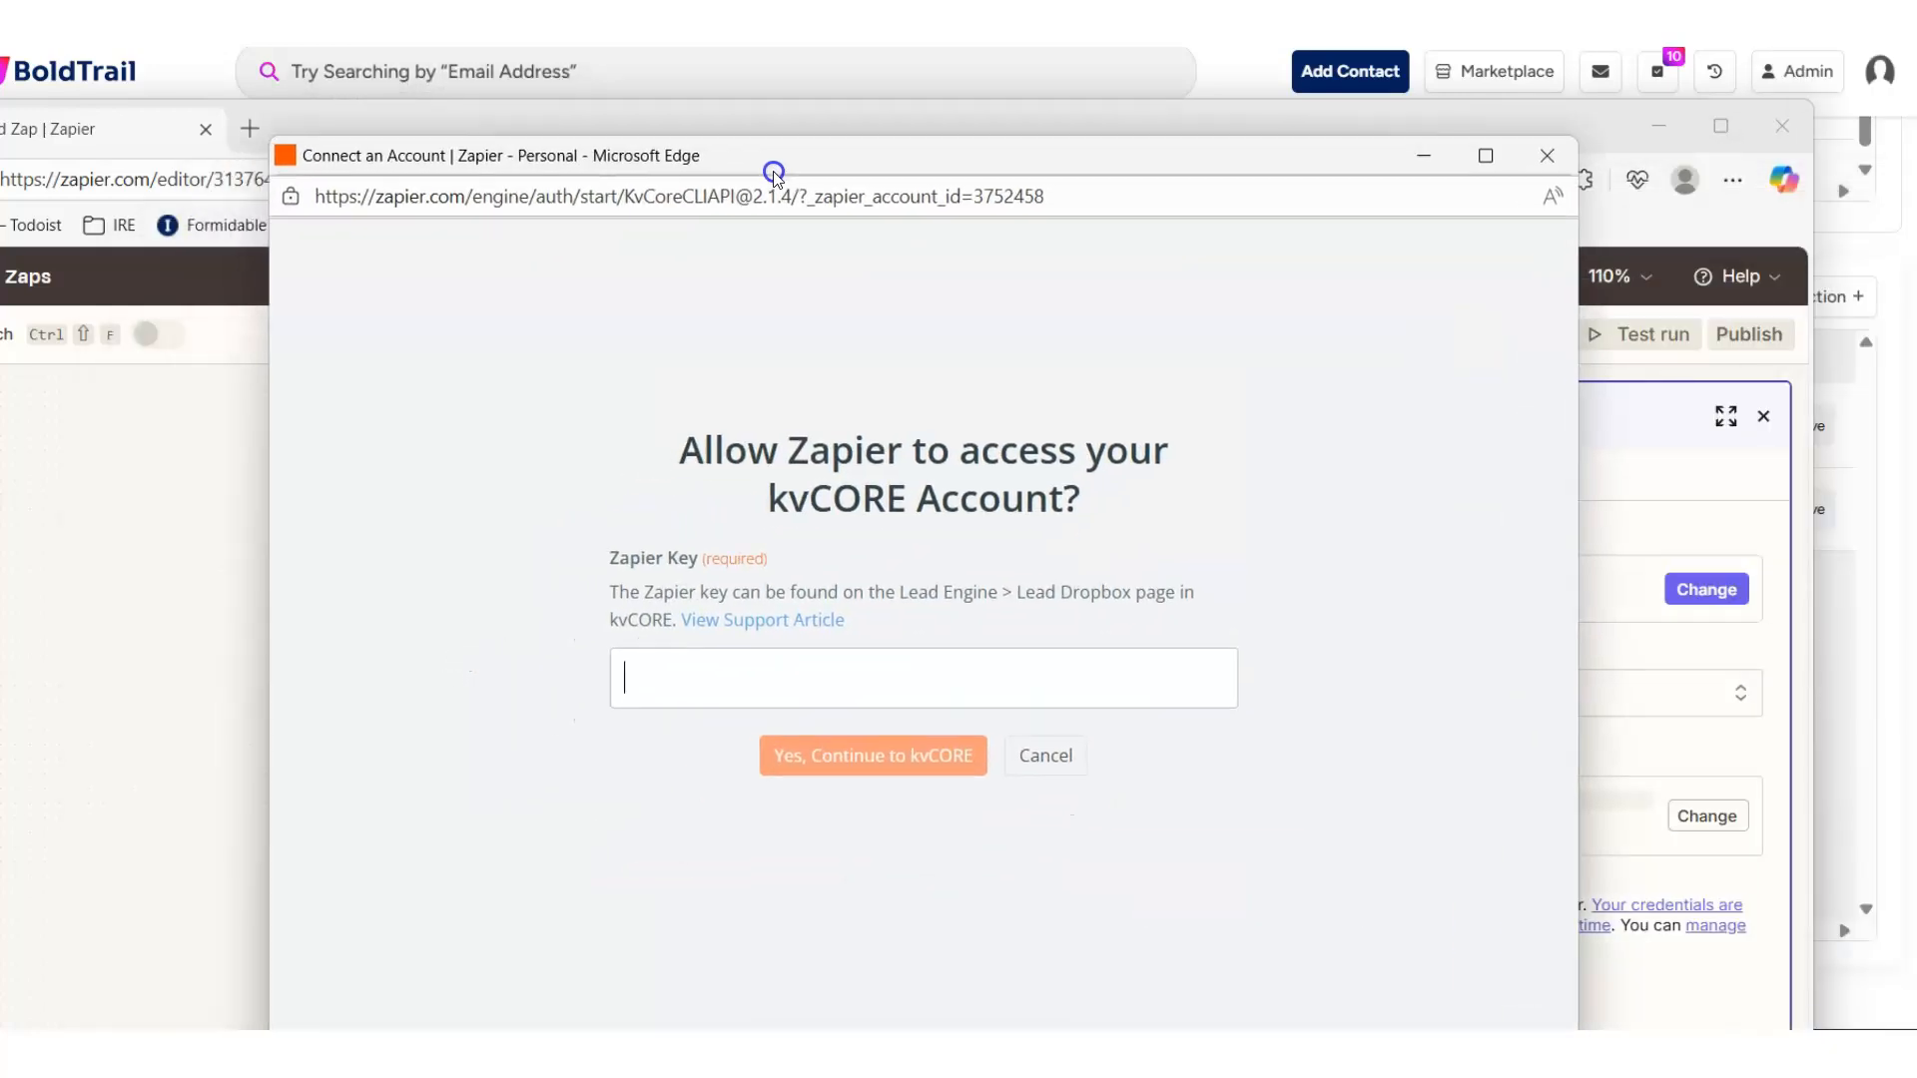
pyautogui.moveTo(774, 176); pyautogui.dragTo(1915, 178)
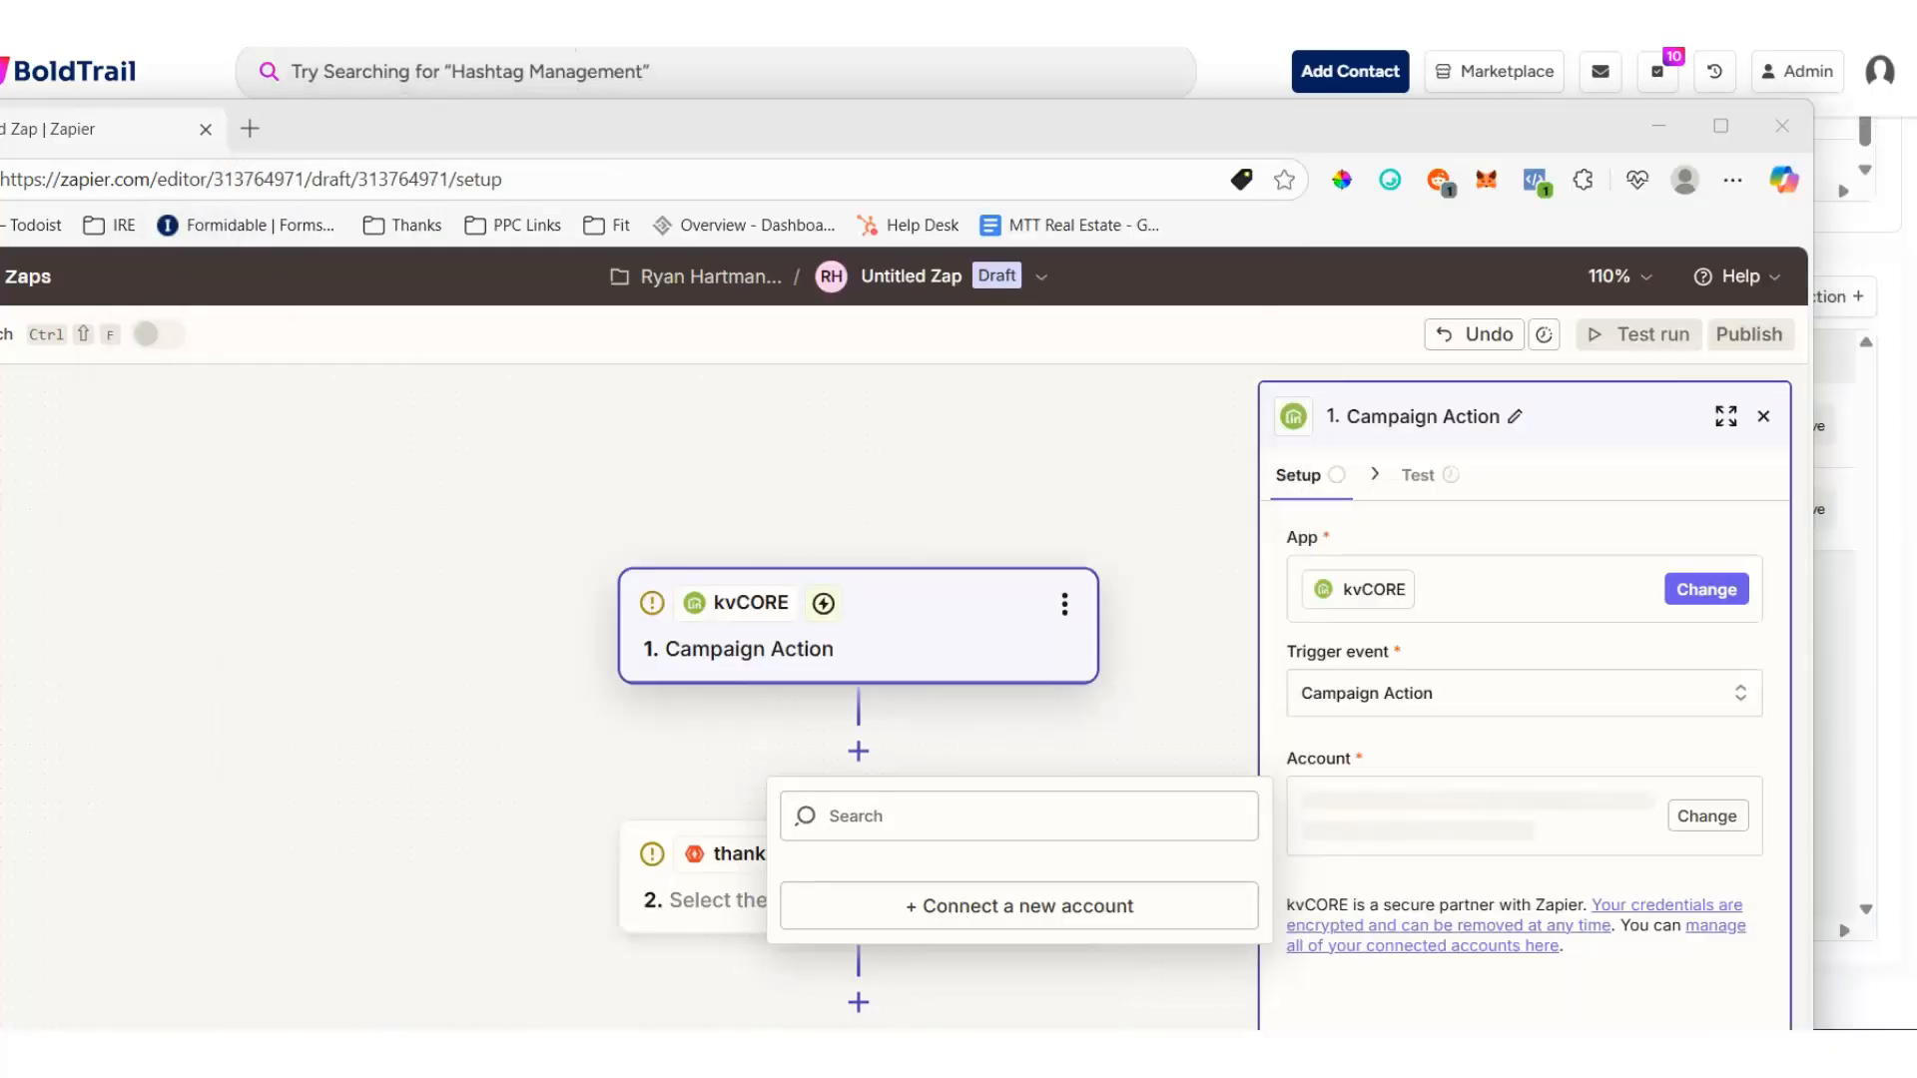
# - Switch back to BoldTrail and open the Lead Dropbox from the Lead Engine tools
pyautogui.hotkey('alt', 'Tab')
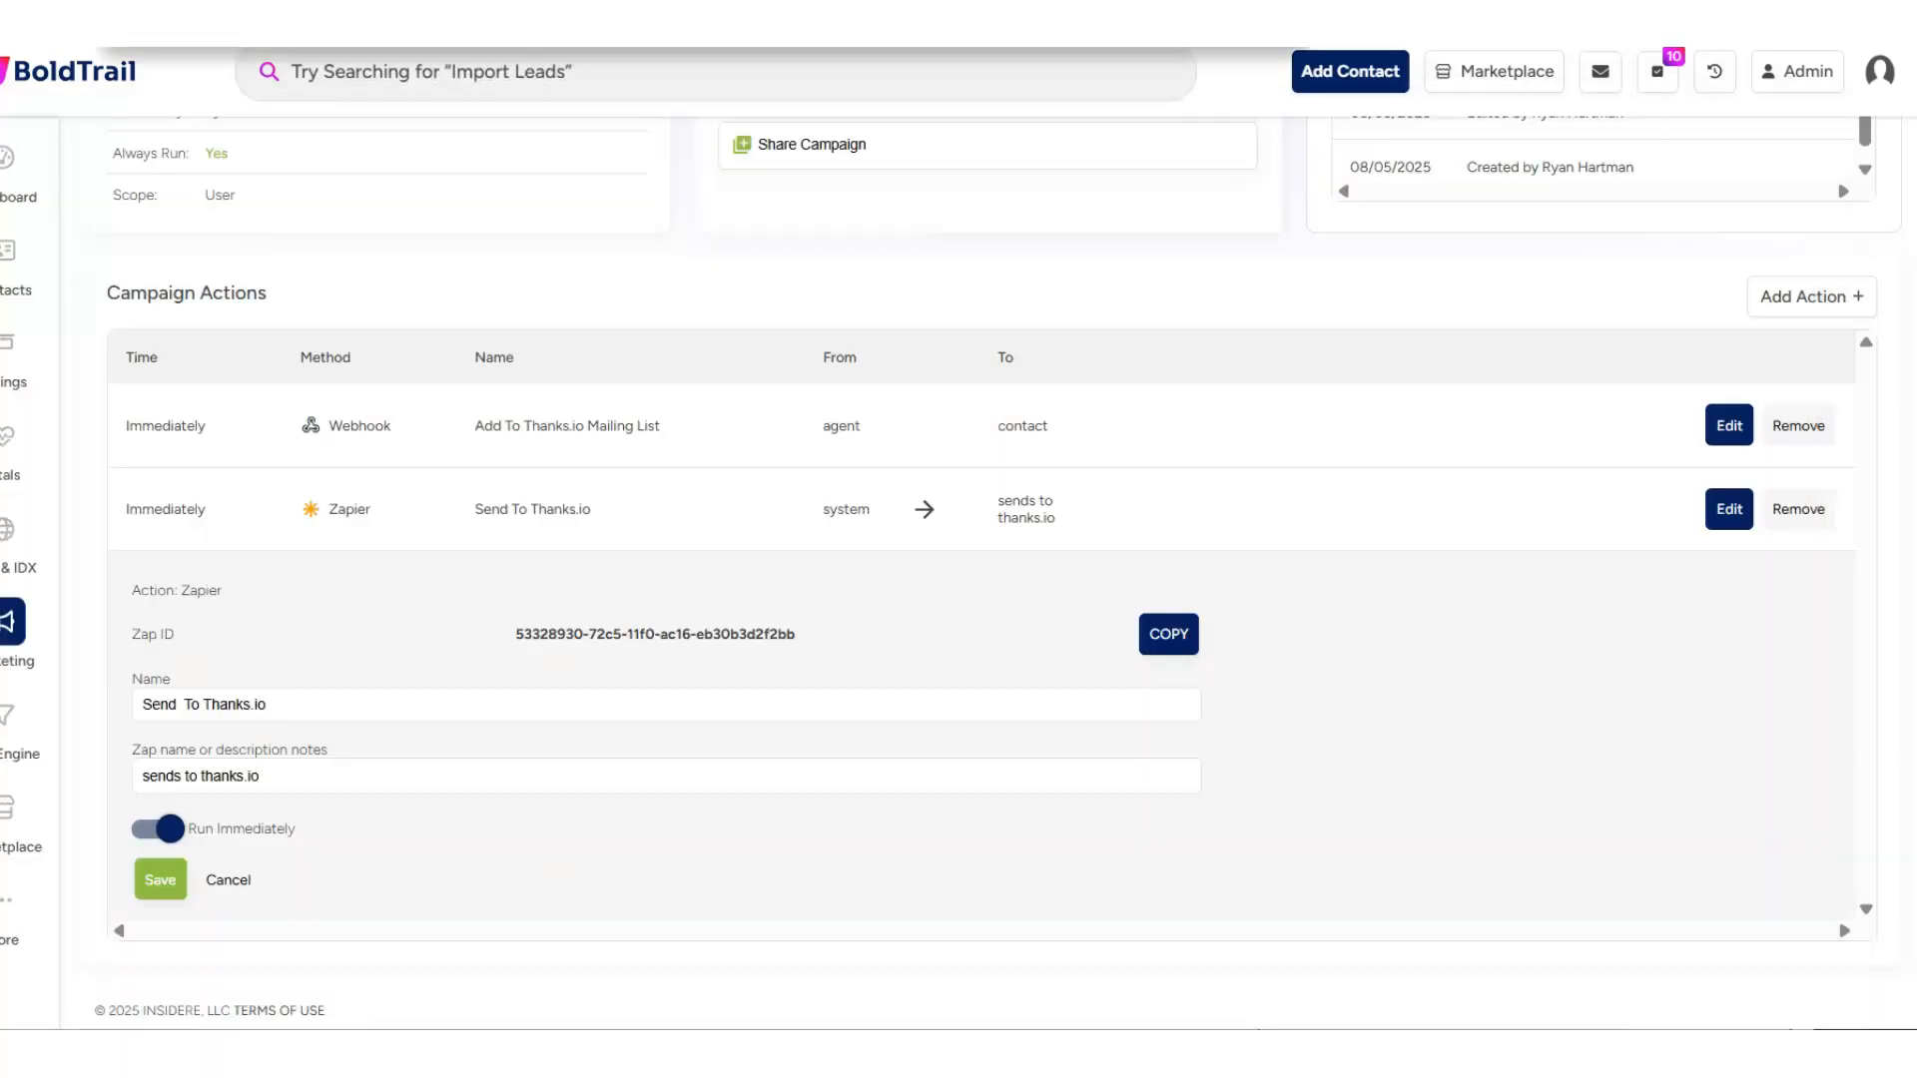
pyautogui.hotkey('ctrl', 't')
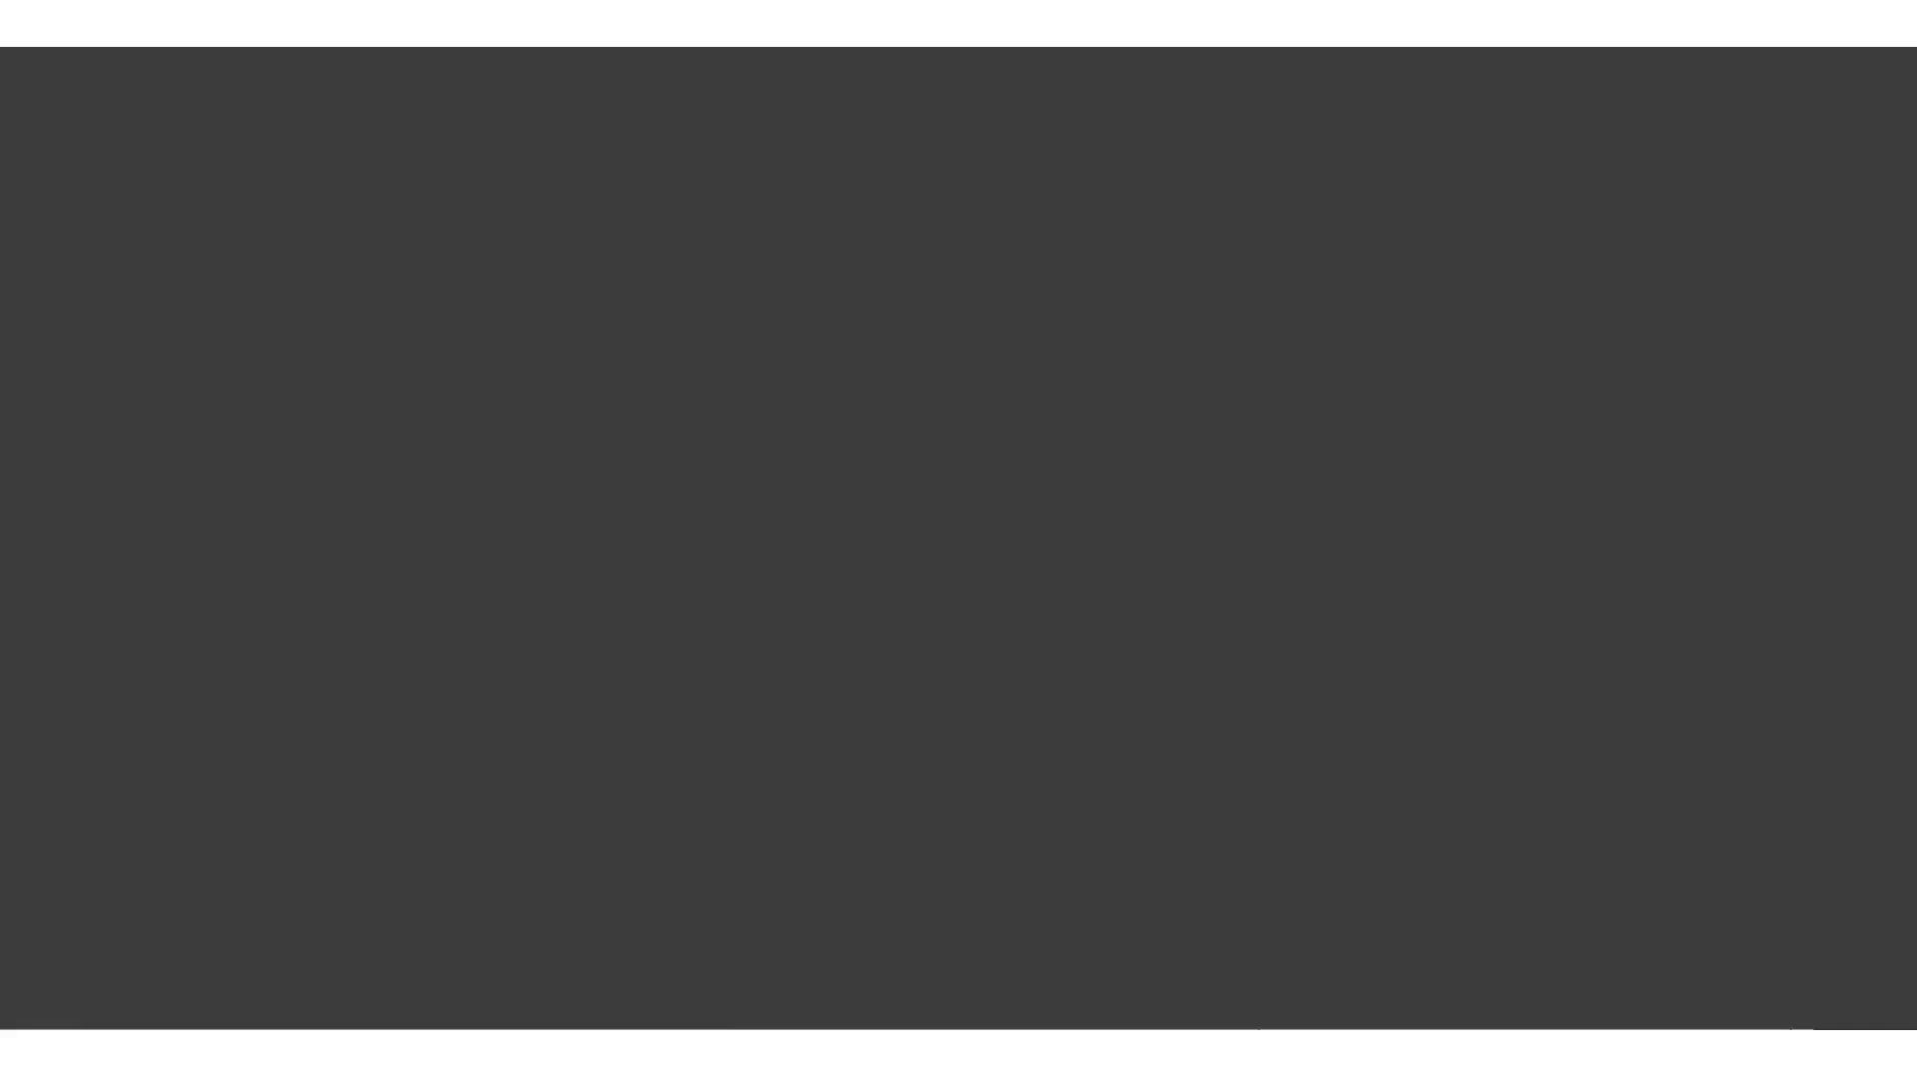
pyautogui.hotkey('ctrl', 't')
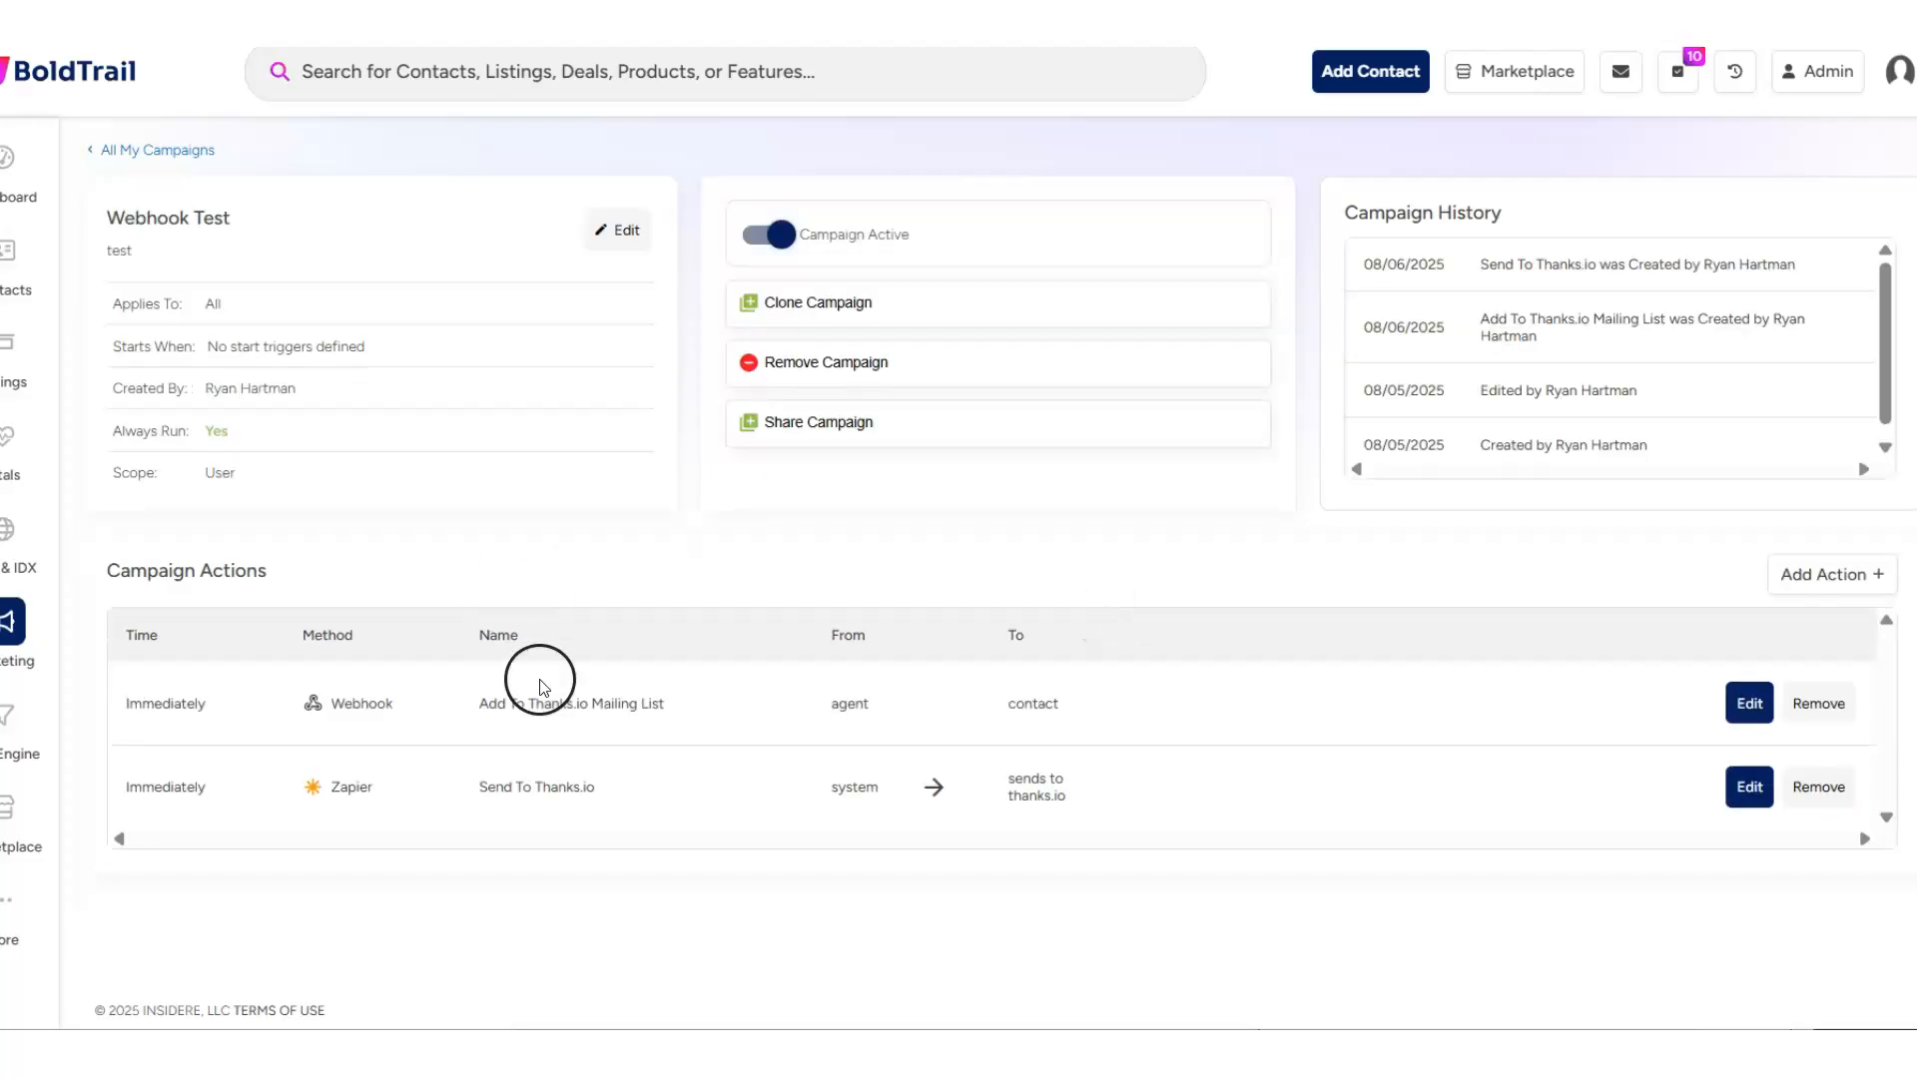
pyautogui.moveTo(45, 395)
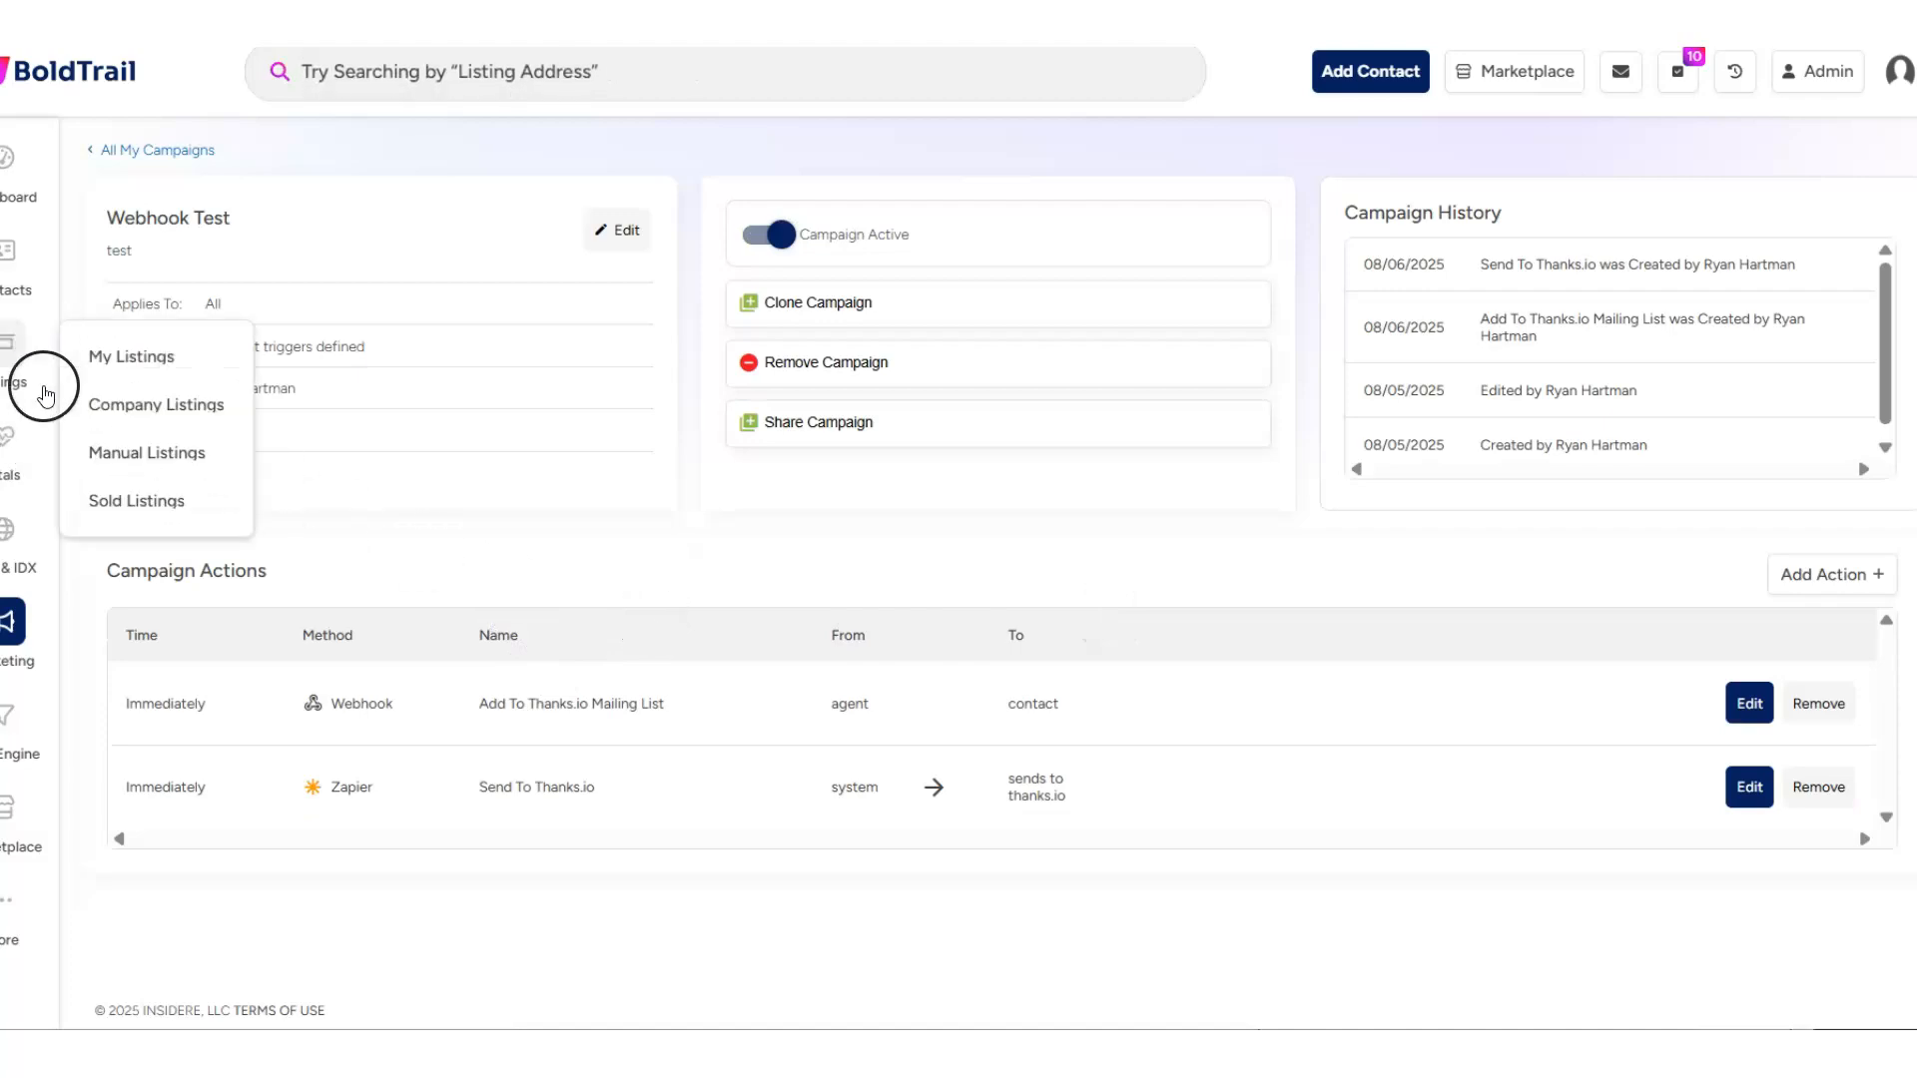
pyautogui.click(15, 707)
pyautogui.scroll(-10, 1313, 594)
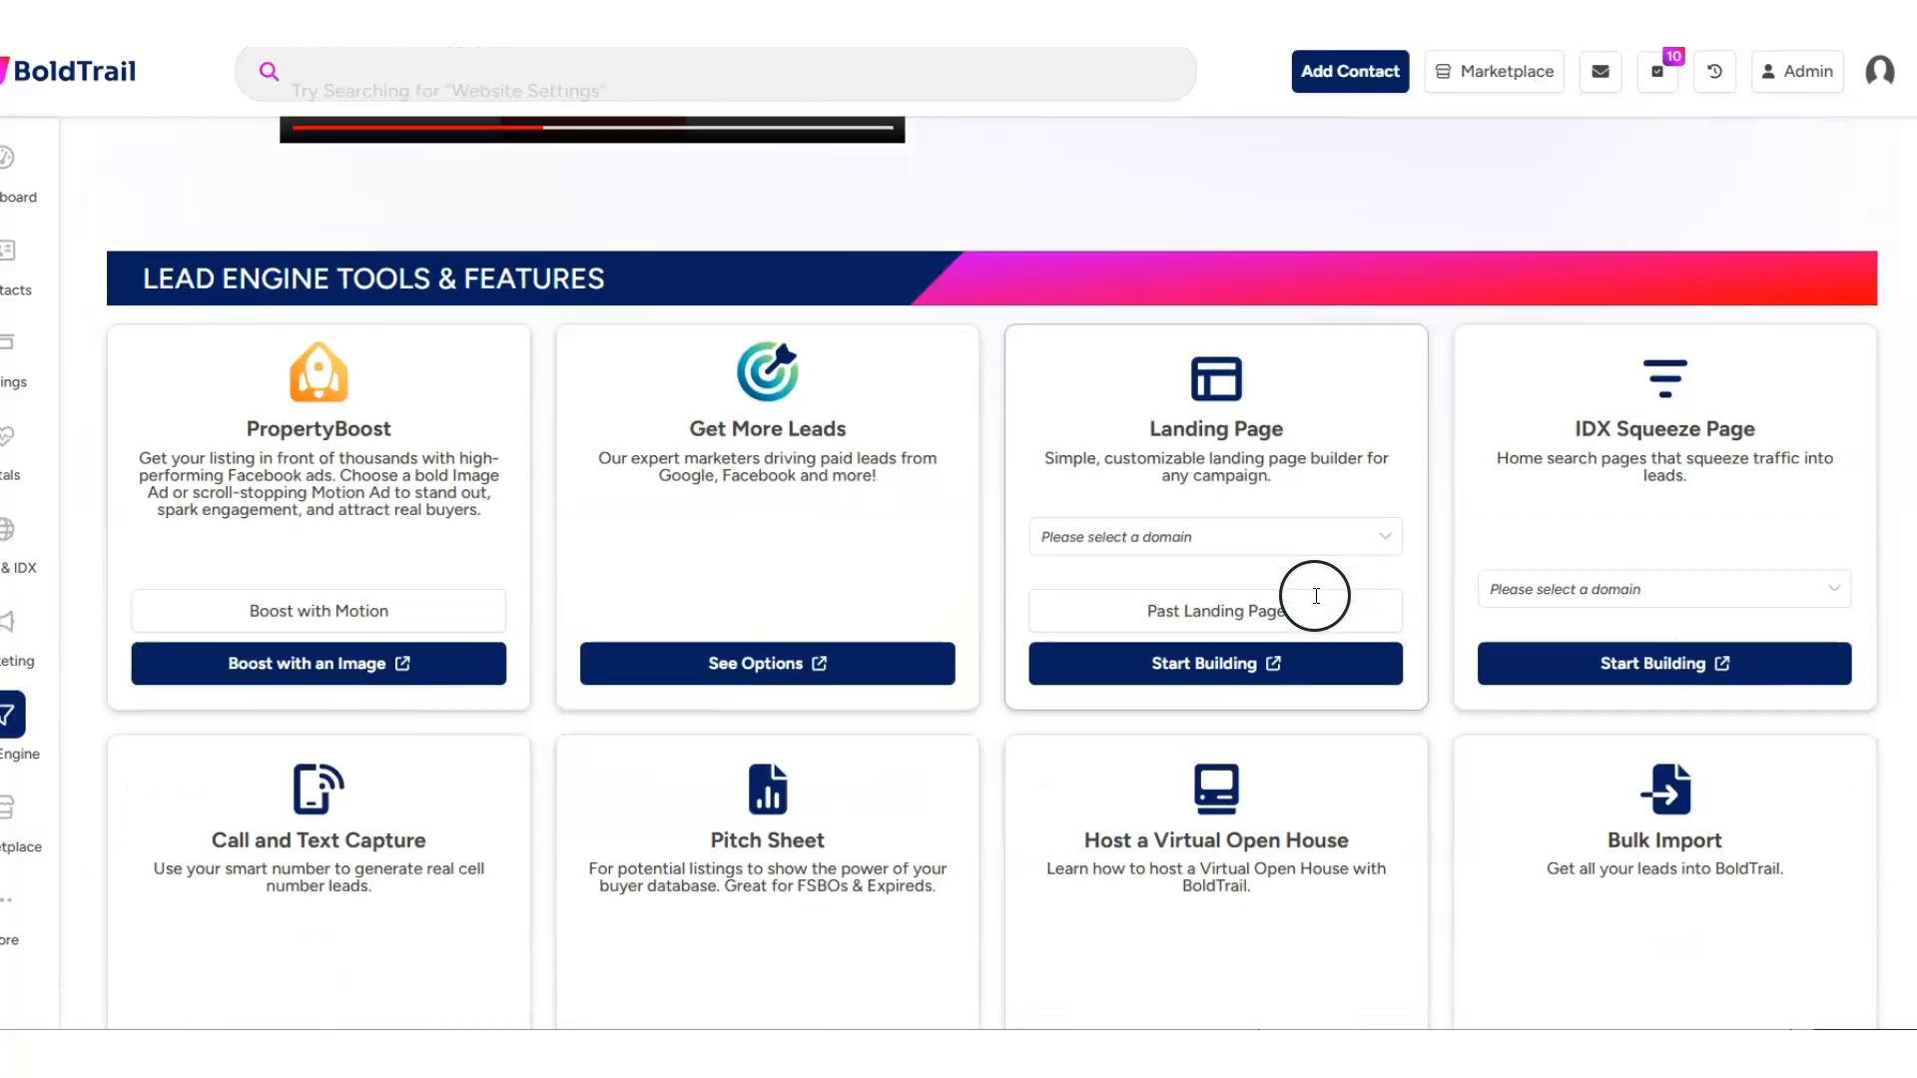
pyautogui.scroll(-2, 386, 863)
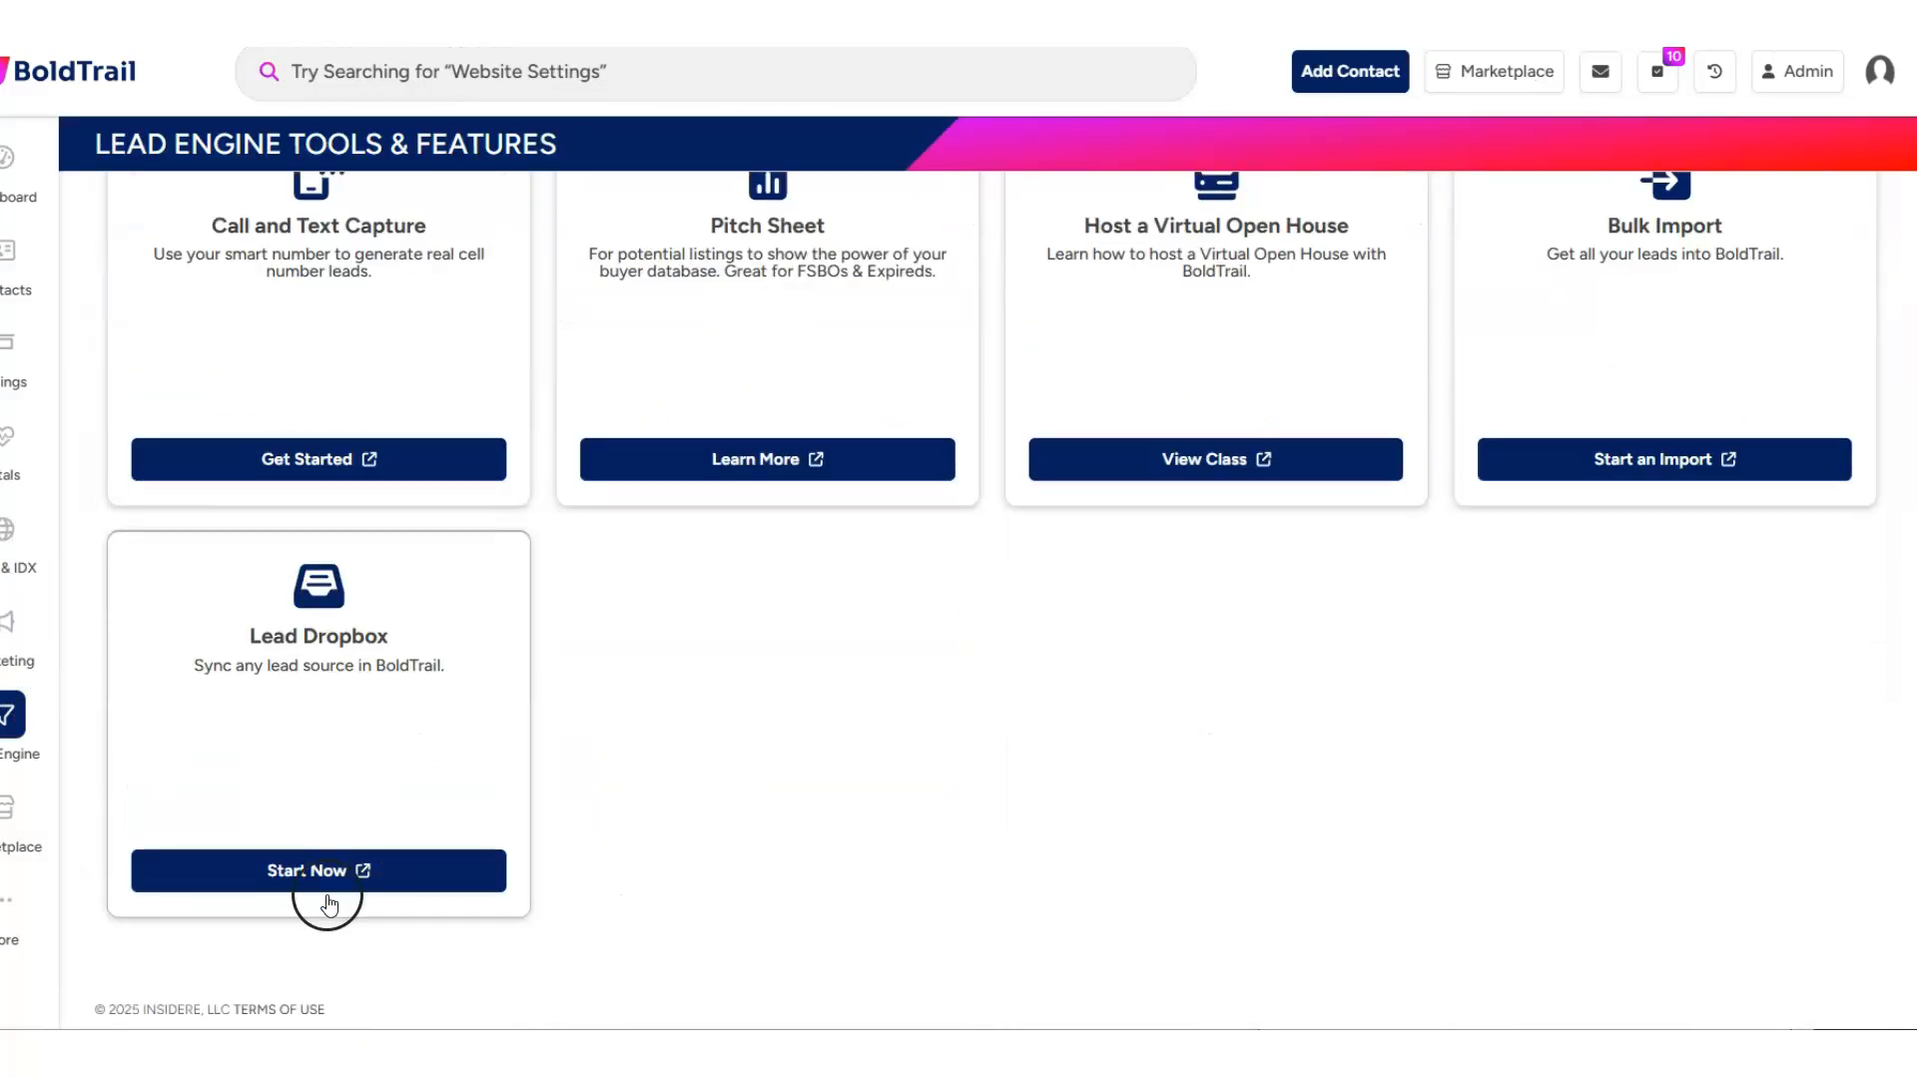
pyautogui.click(328, 891)
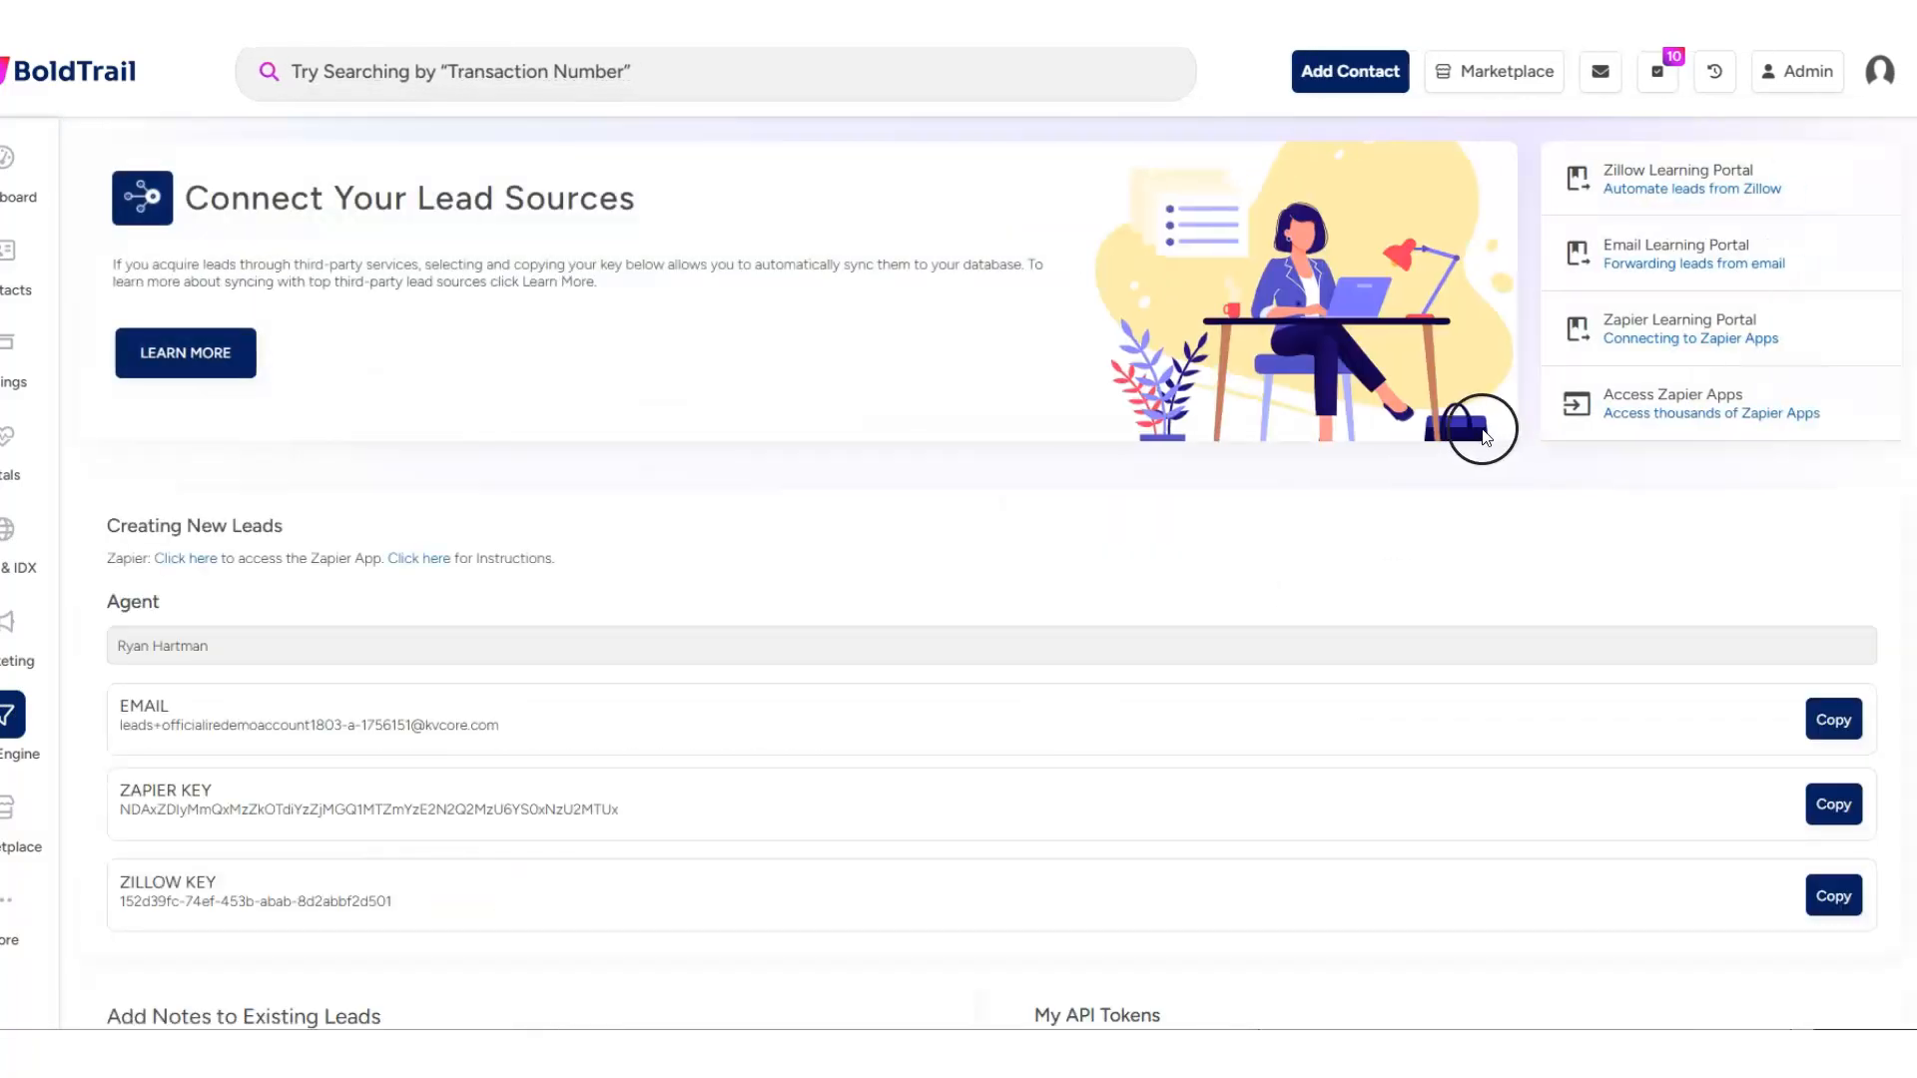
# - Copy the Zapier key from the Lead Dropbox, paste it into Zapier's key request, and authorize the kvCORE connection
pyautogui.scroll(-1, 322, 615)
pyautogui.click(1833, 670)
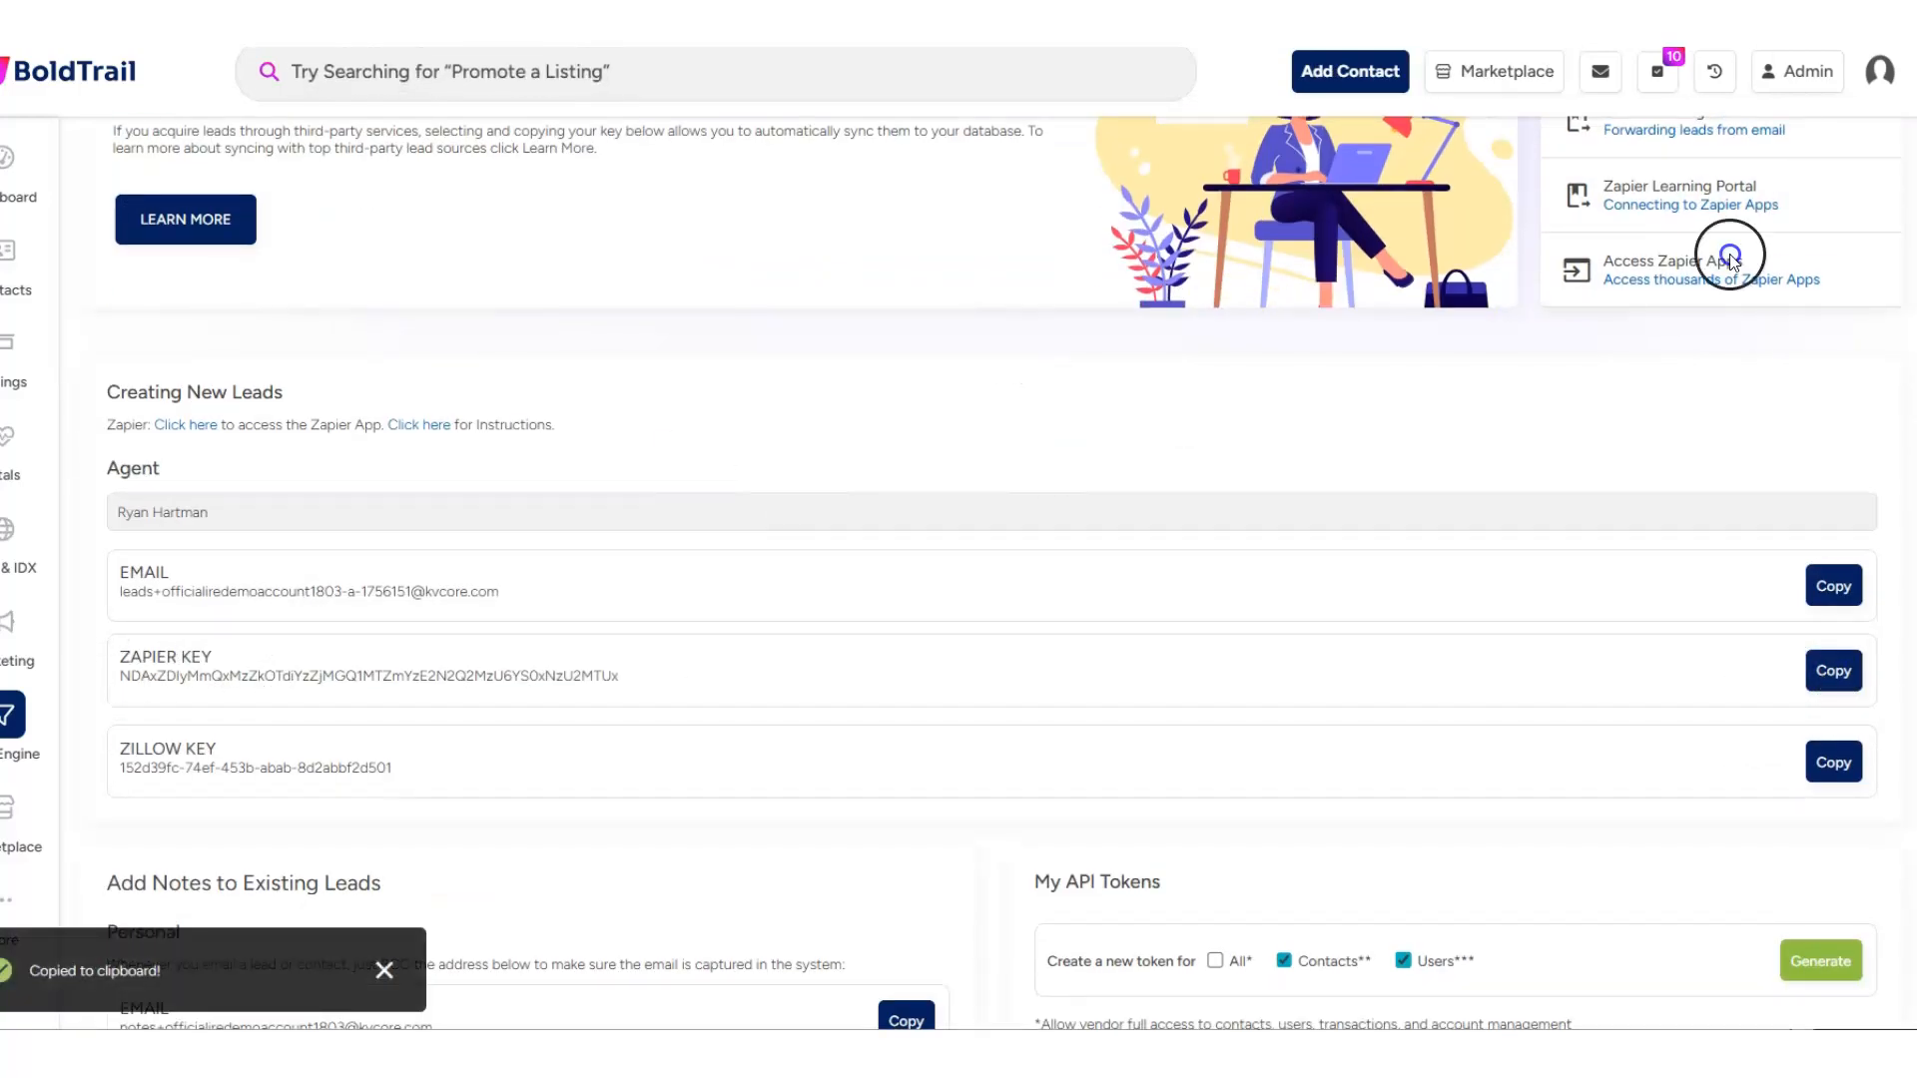
pyautogui.moveTo(1916, 290); pyautogui.dragTo(693, 50)
pyautogui.hotkey('ctrl', 'v')
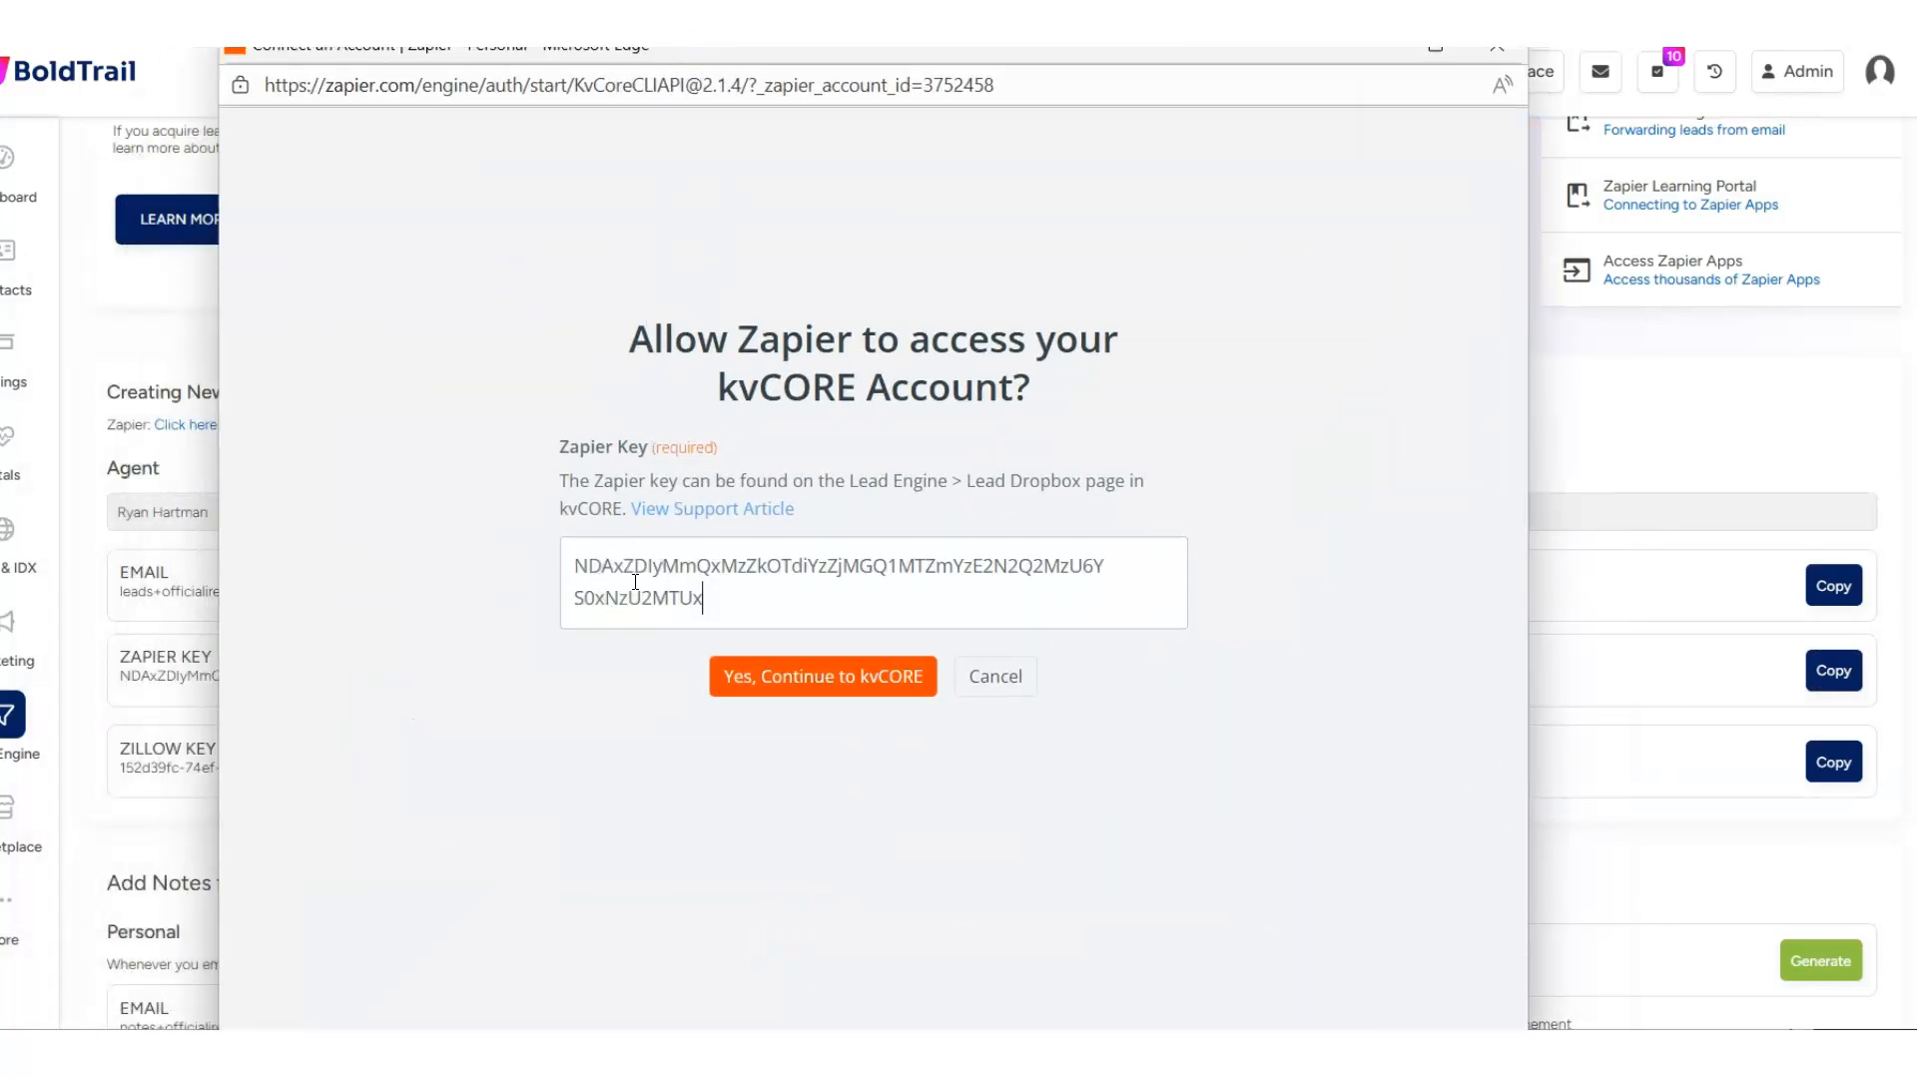
pyautogui.click(755, 686)
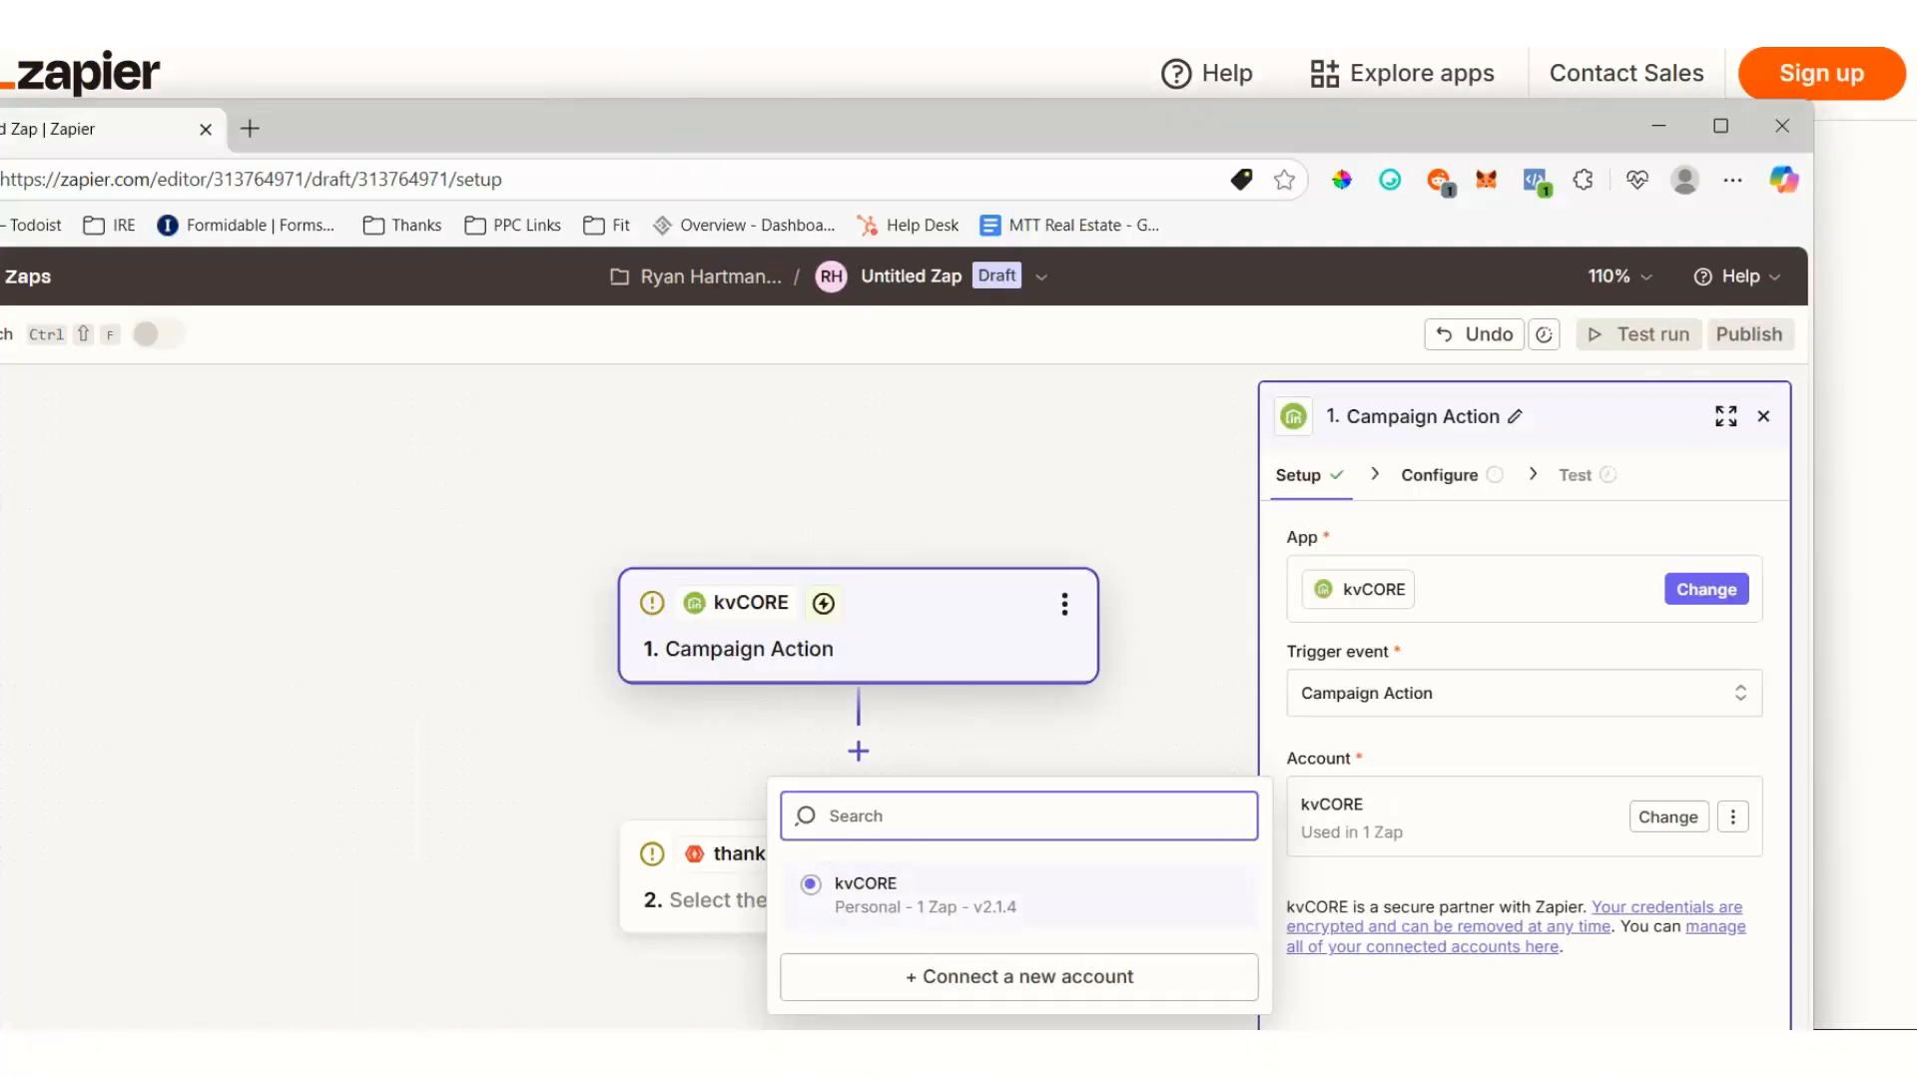
# - Continue the Campaign Action setup, paste the copied key as the Campaign Zap ID, and test the trigger
pyautogui.moveTo(670, 131); pyautogui.dragTo(655, 0)
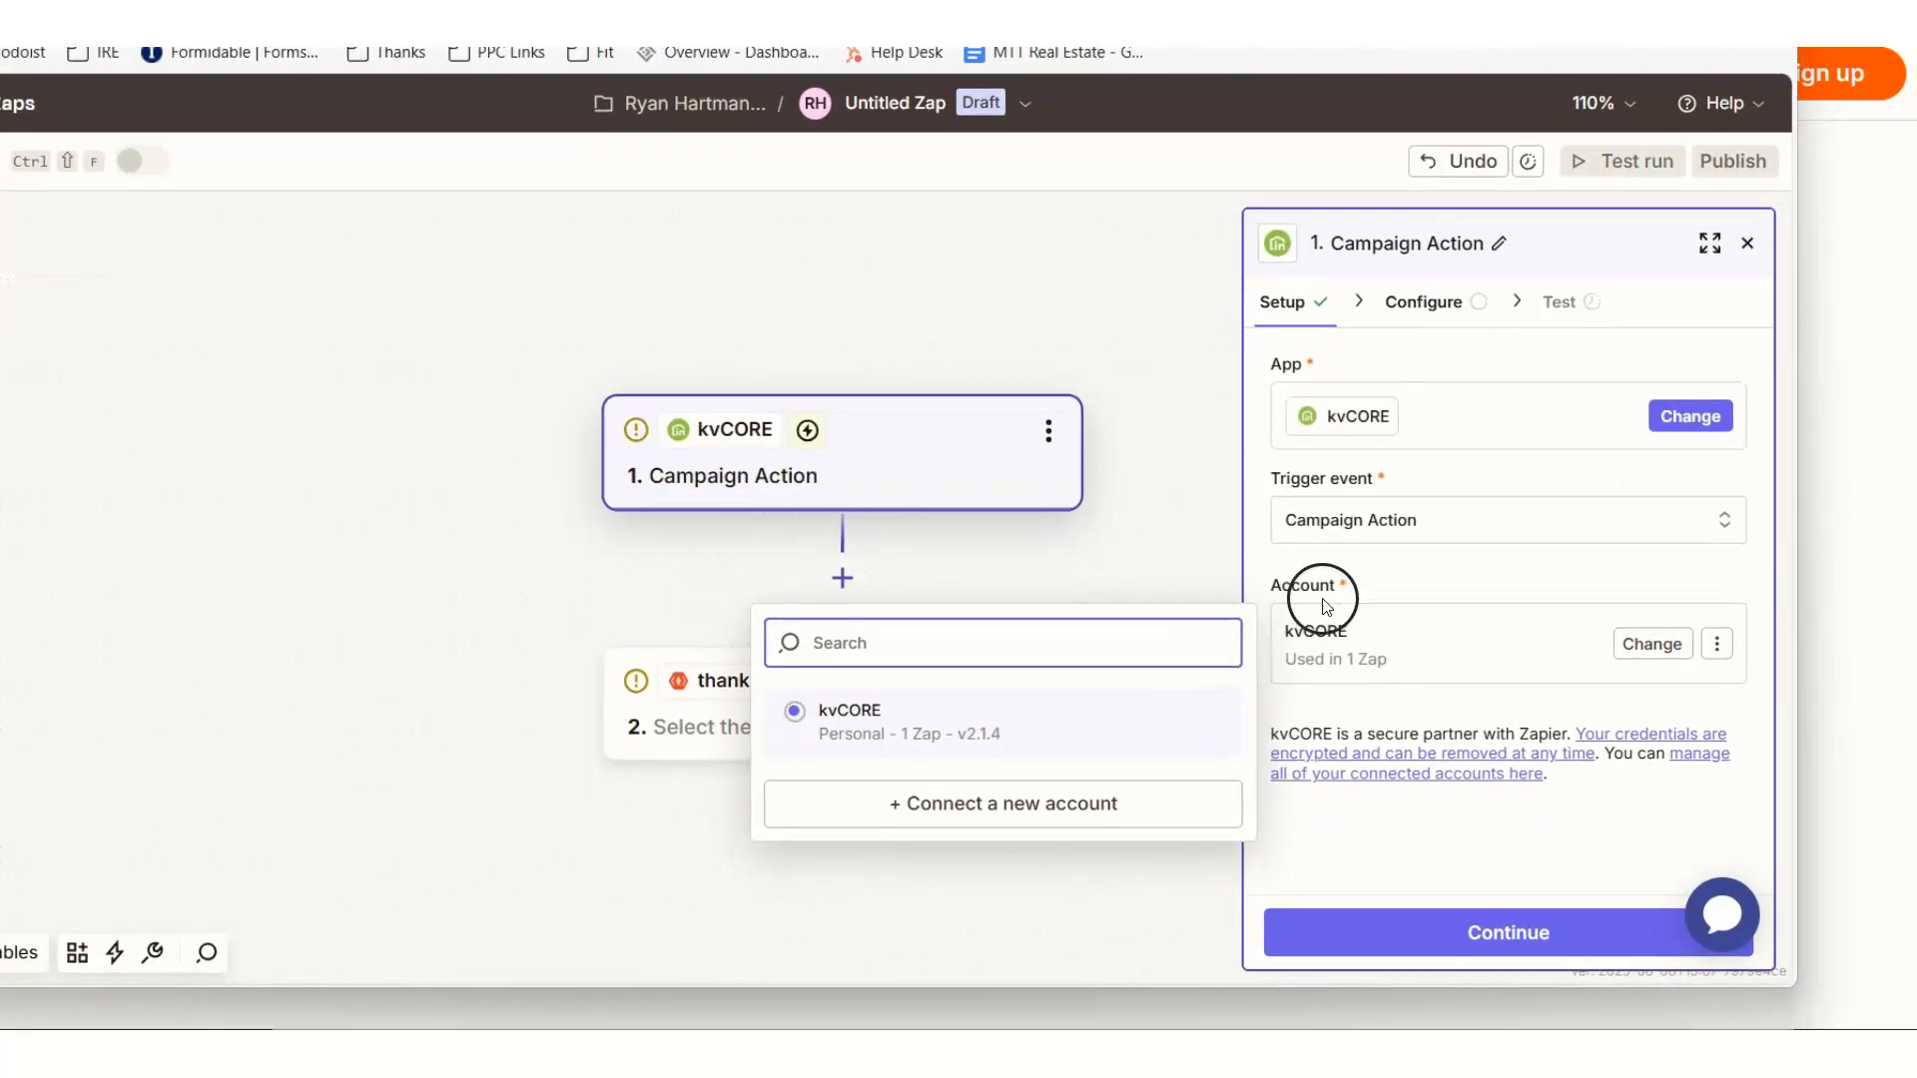
pyautogui.click(1394, 933)
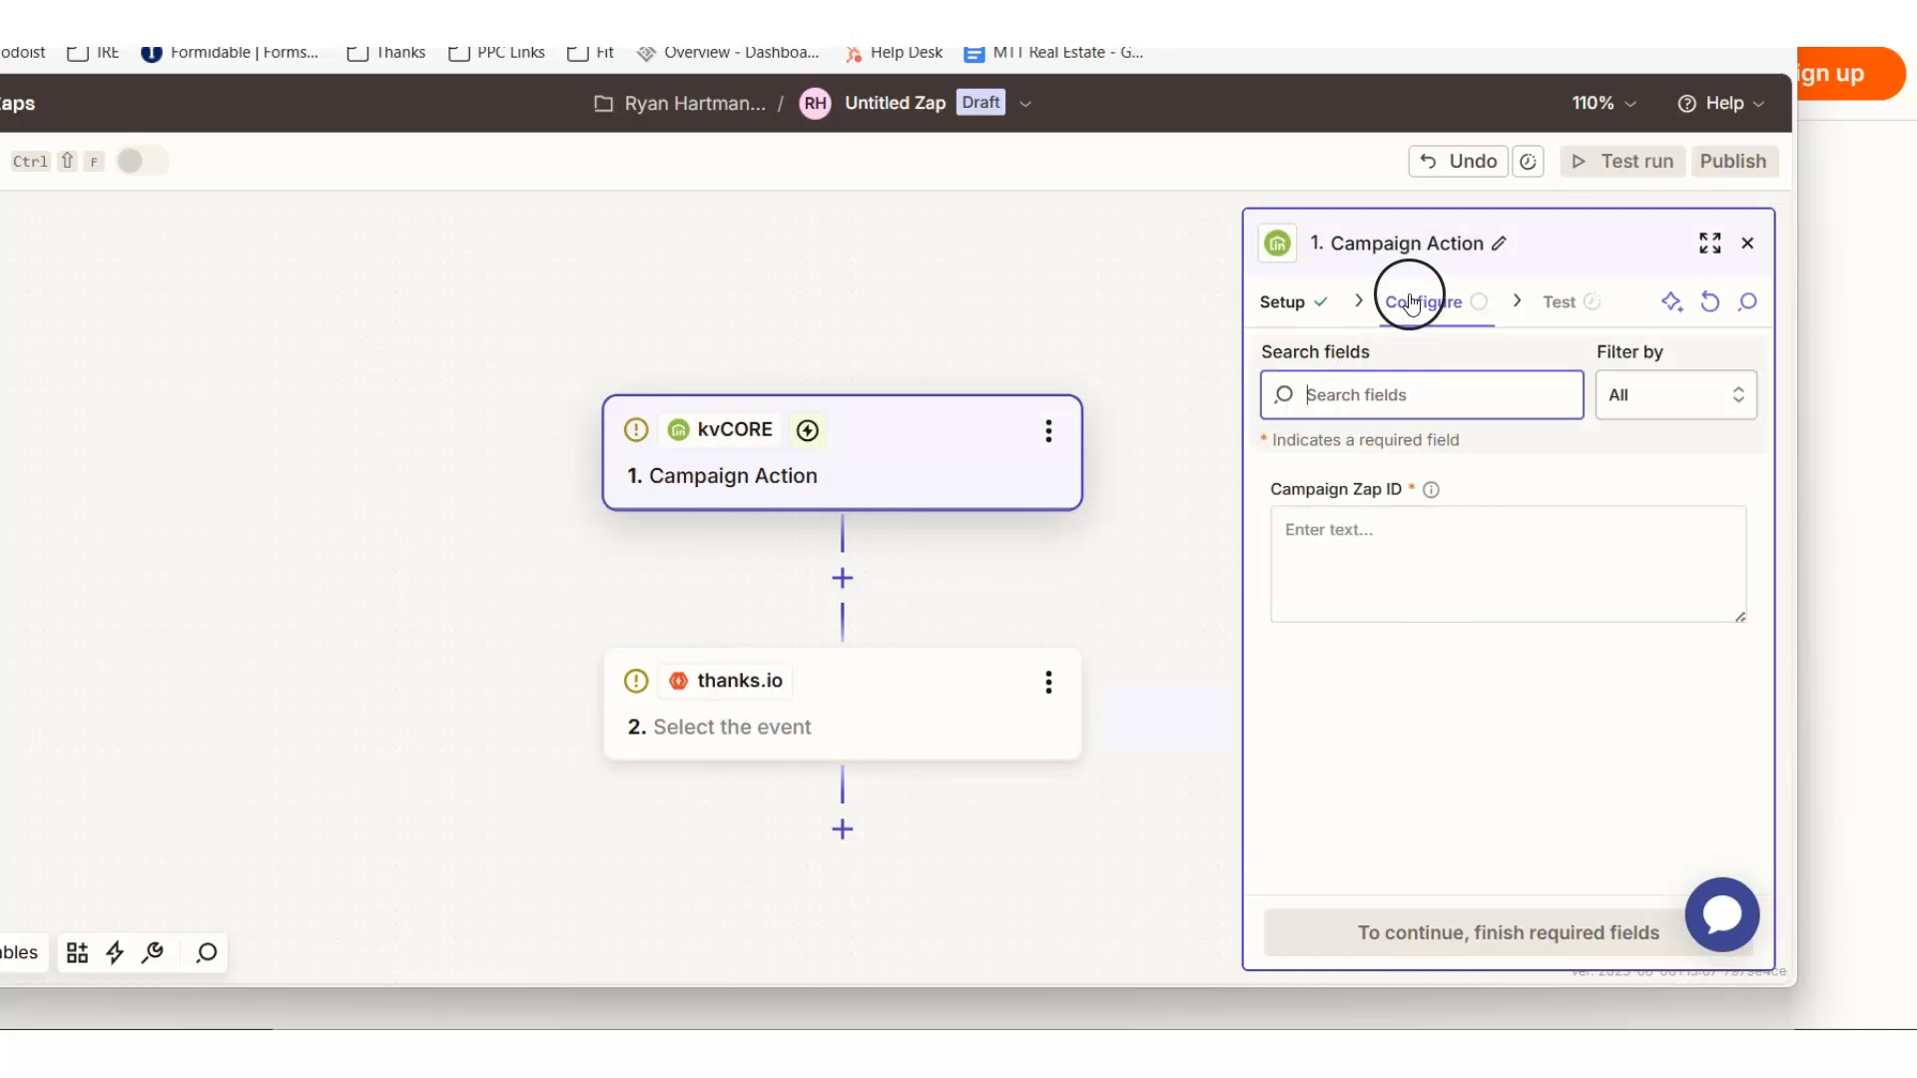
pyautogui.click(1346, 535)
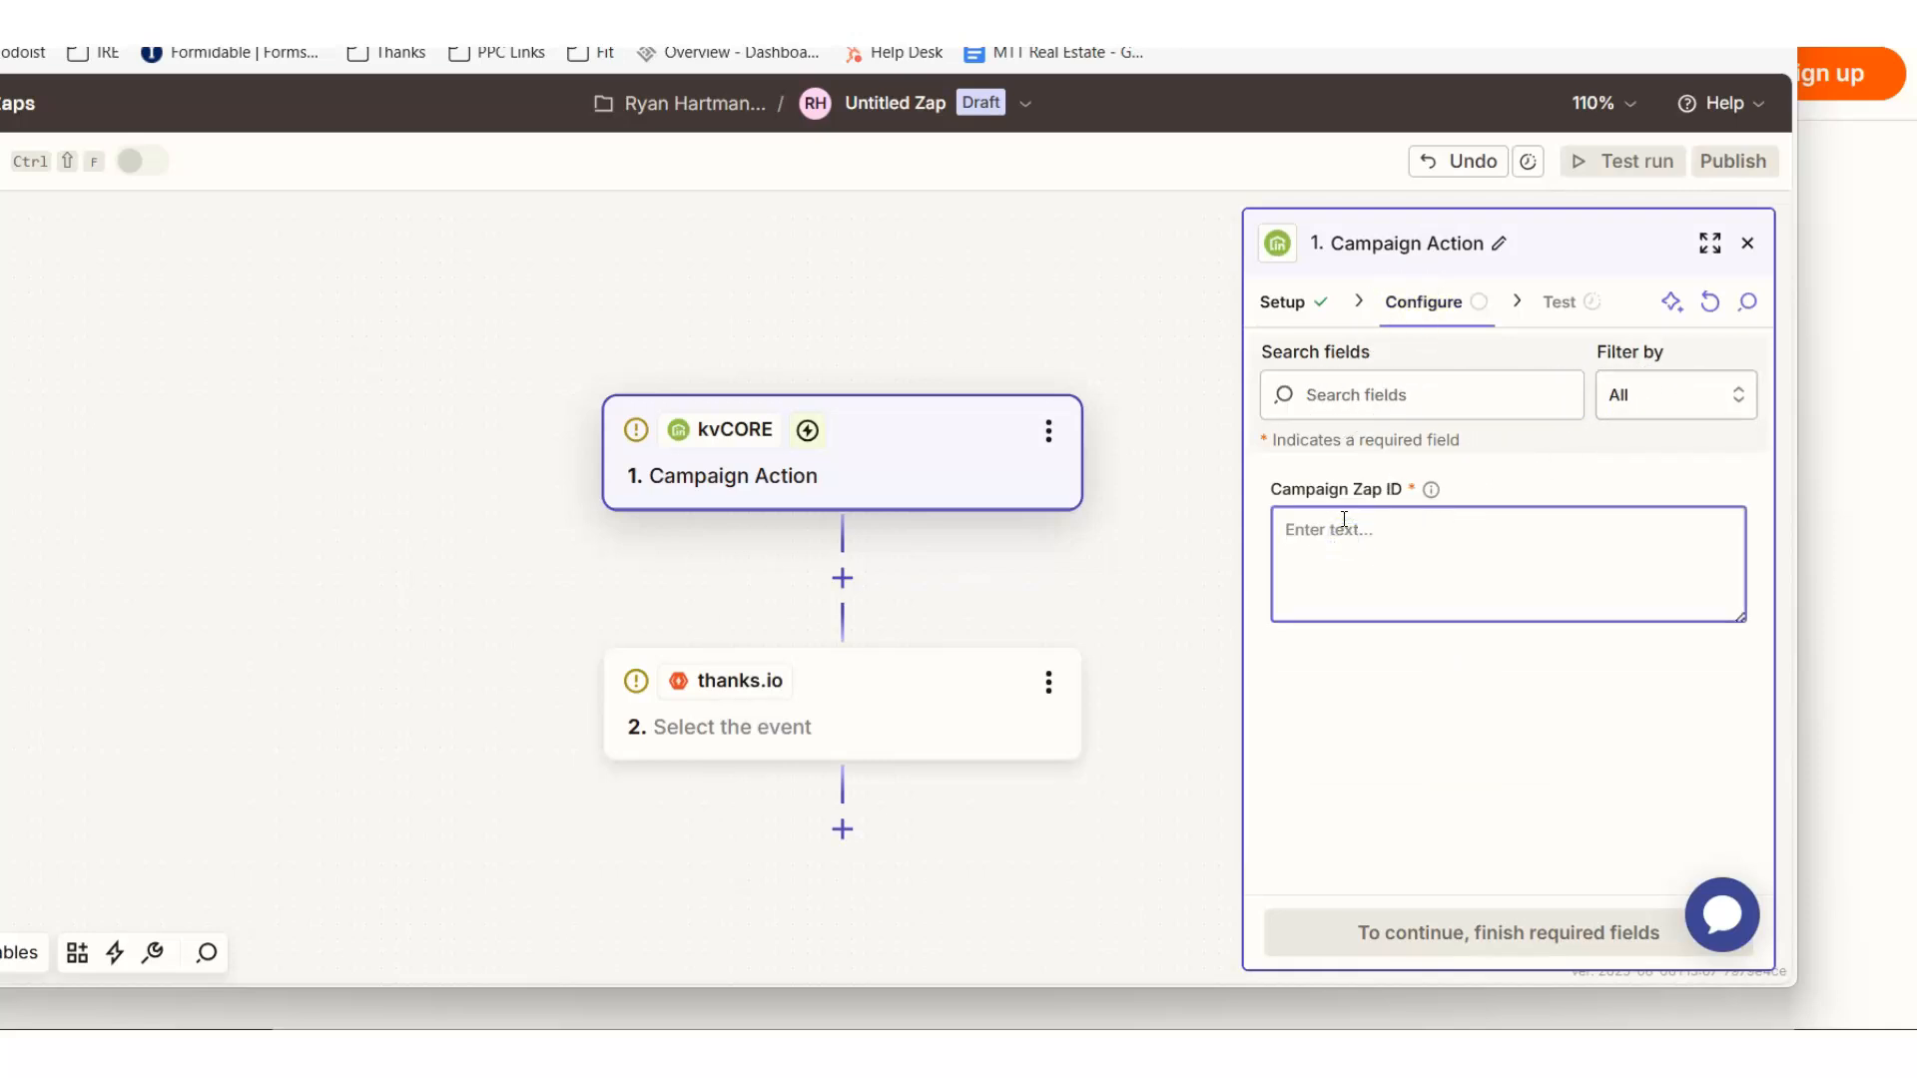
pyautogui.hotkey('ctrl', 'v')
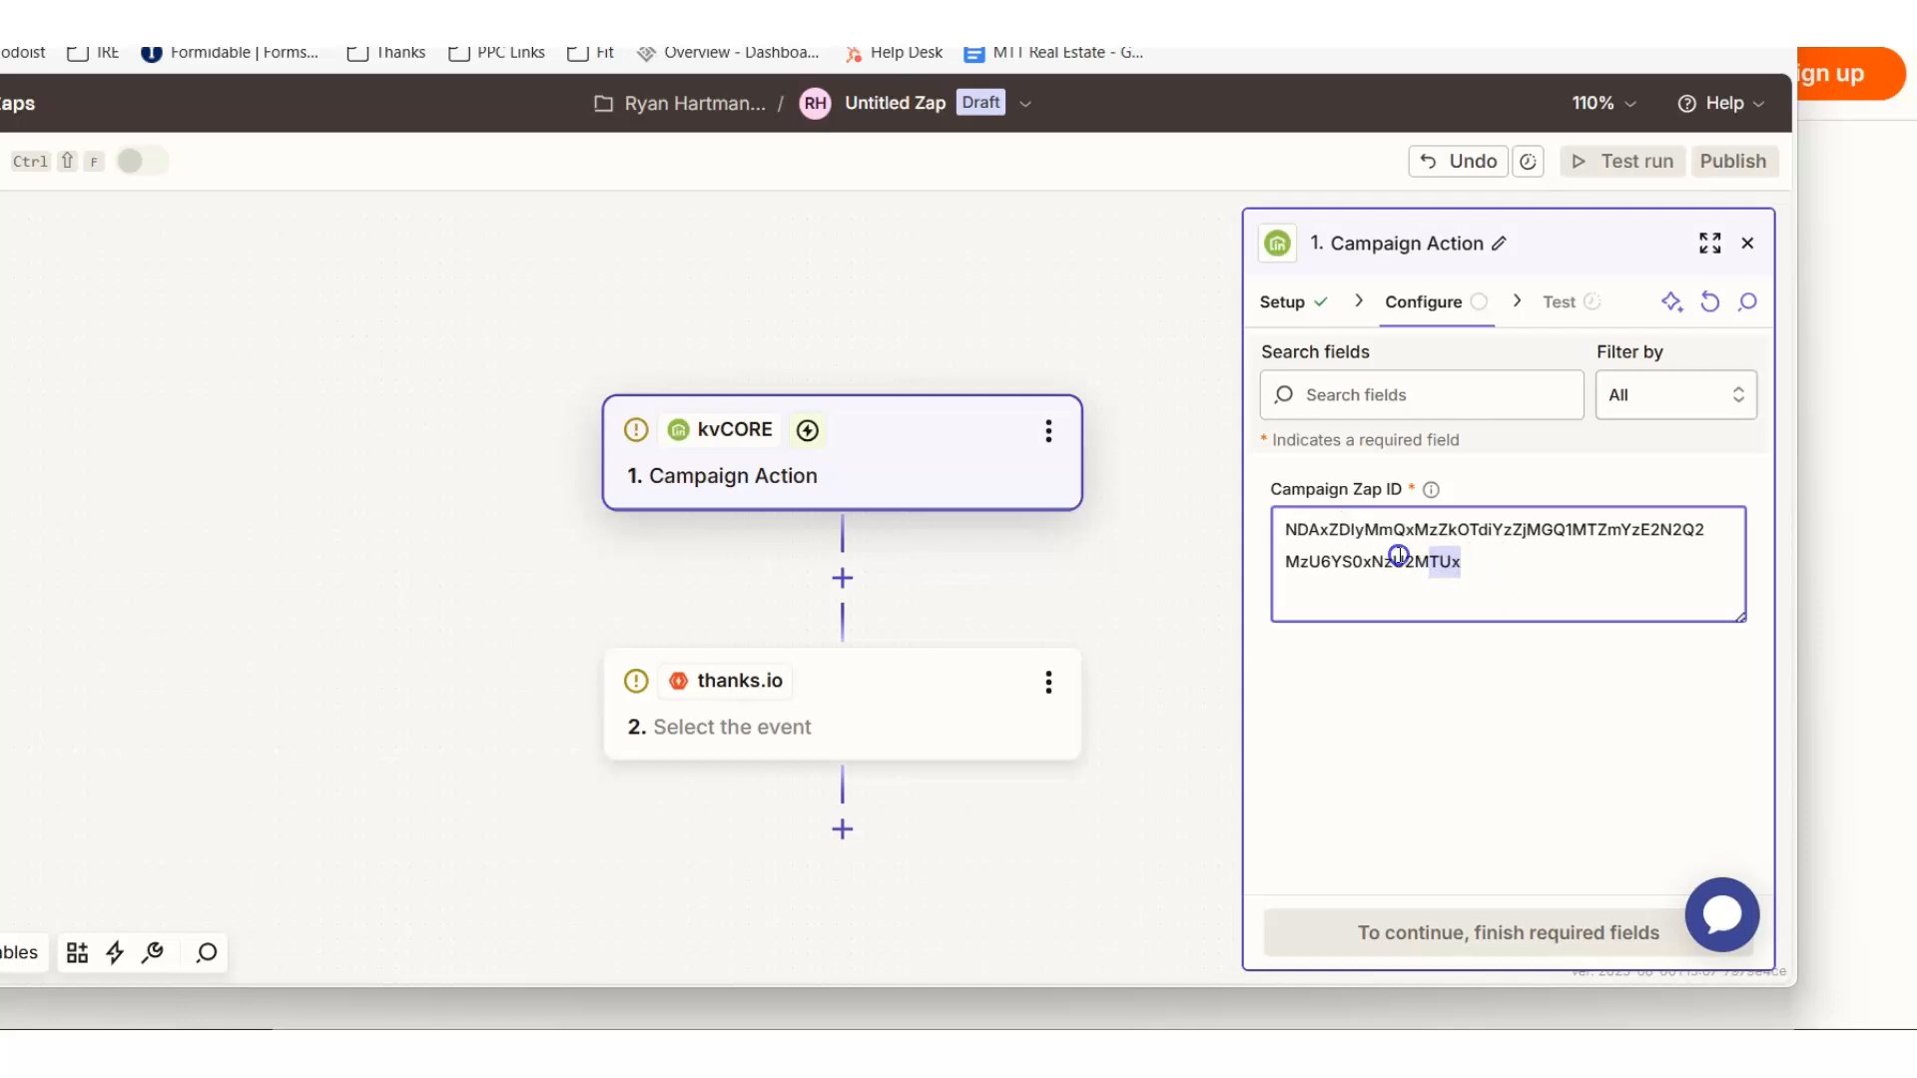
pyautogui.moveTo(1390, 556); pyautogui.dragTo(1260, 535)
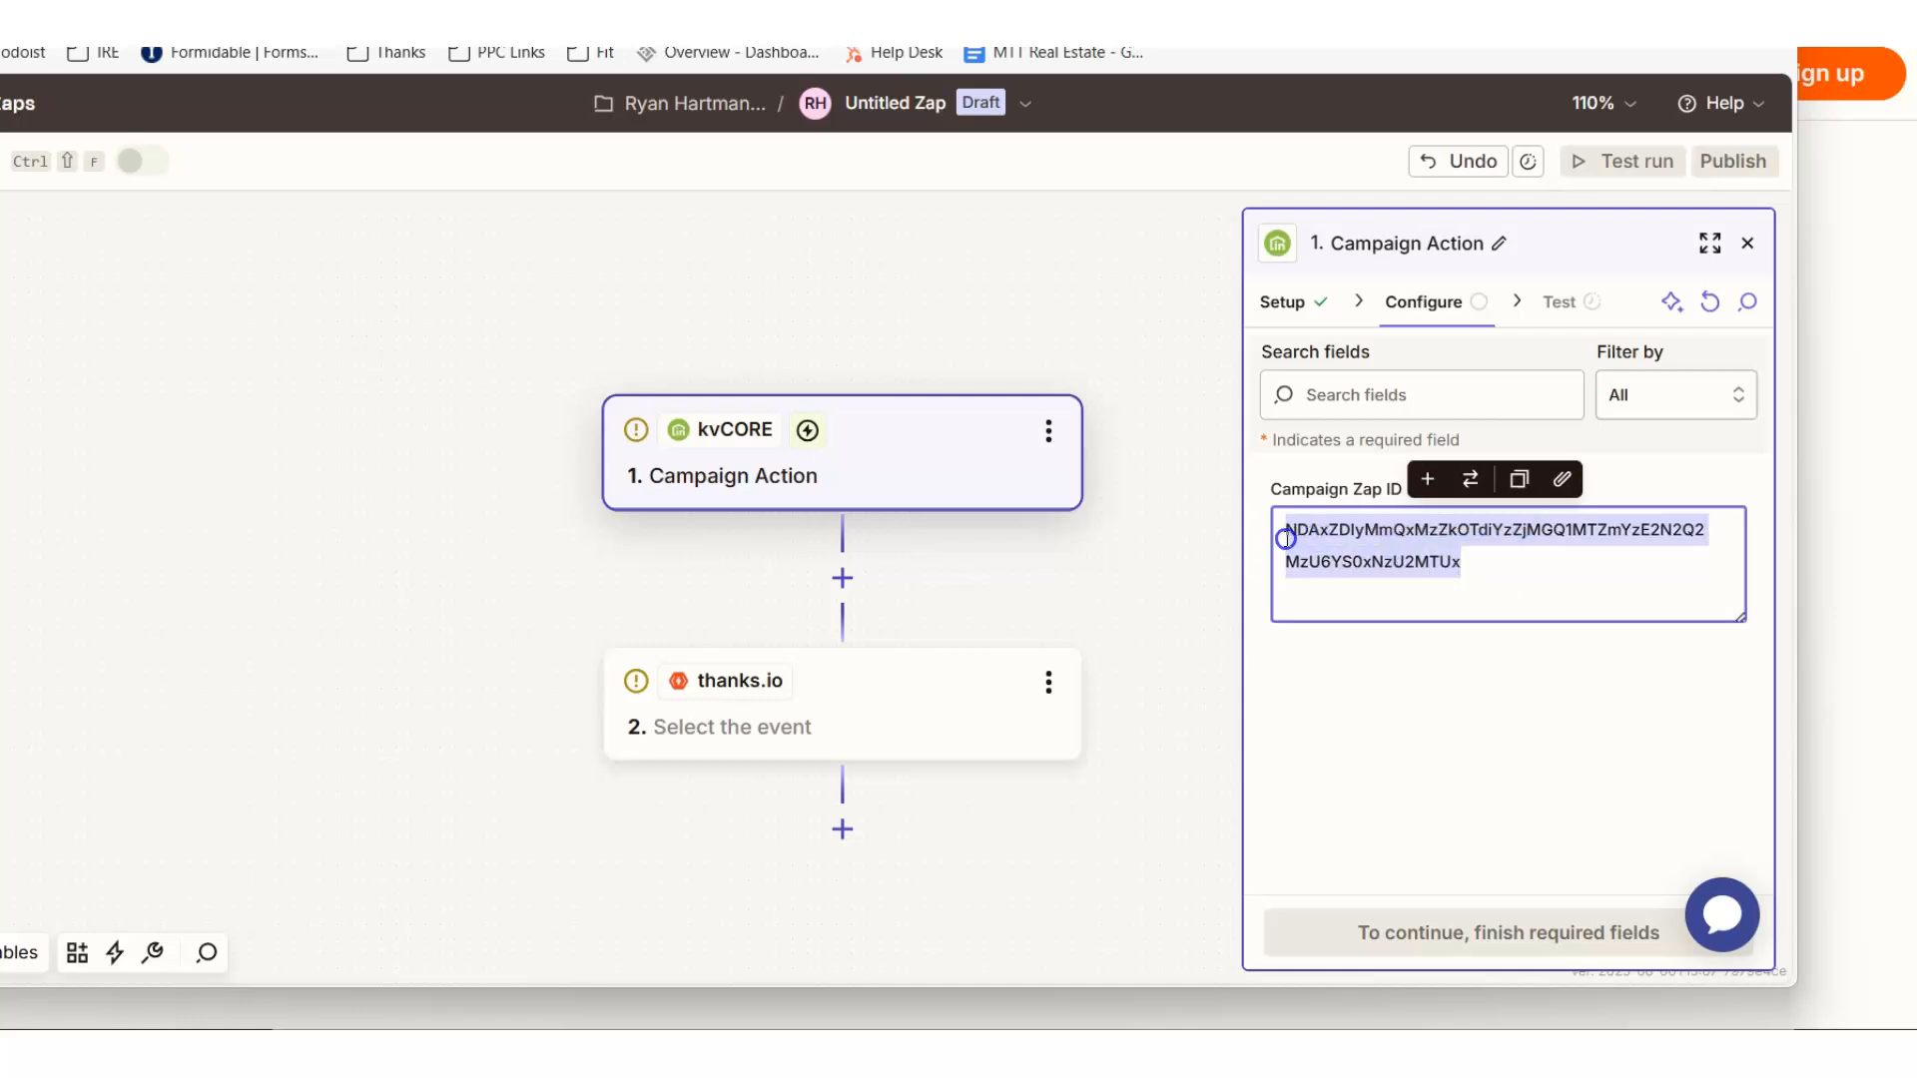
pyautogui.moveTo(1284, 526); pyautogui.dragTo(1353, 716)
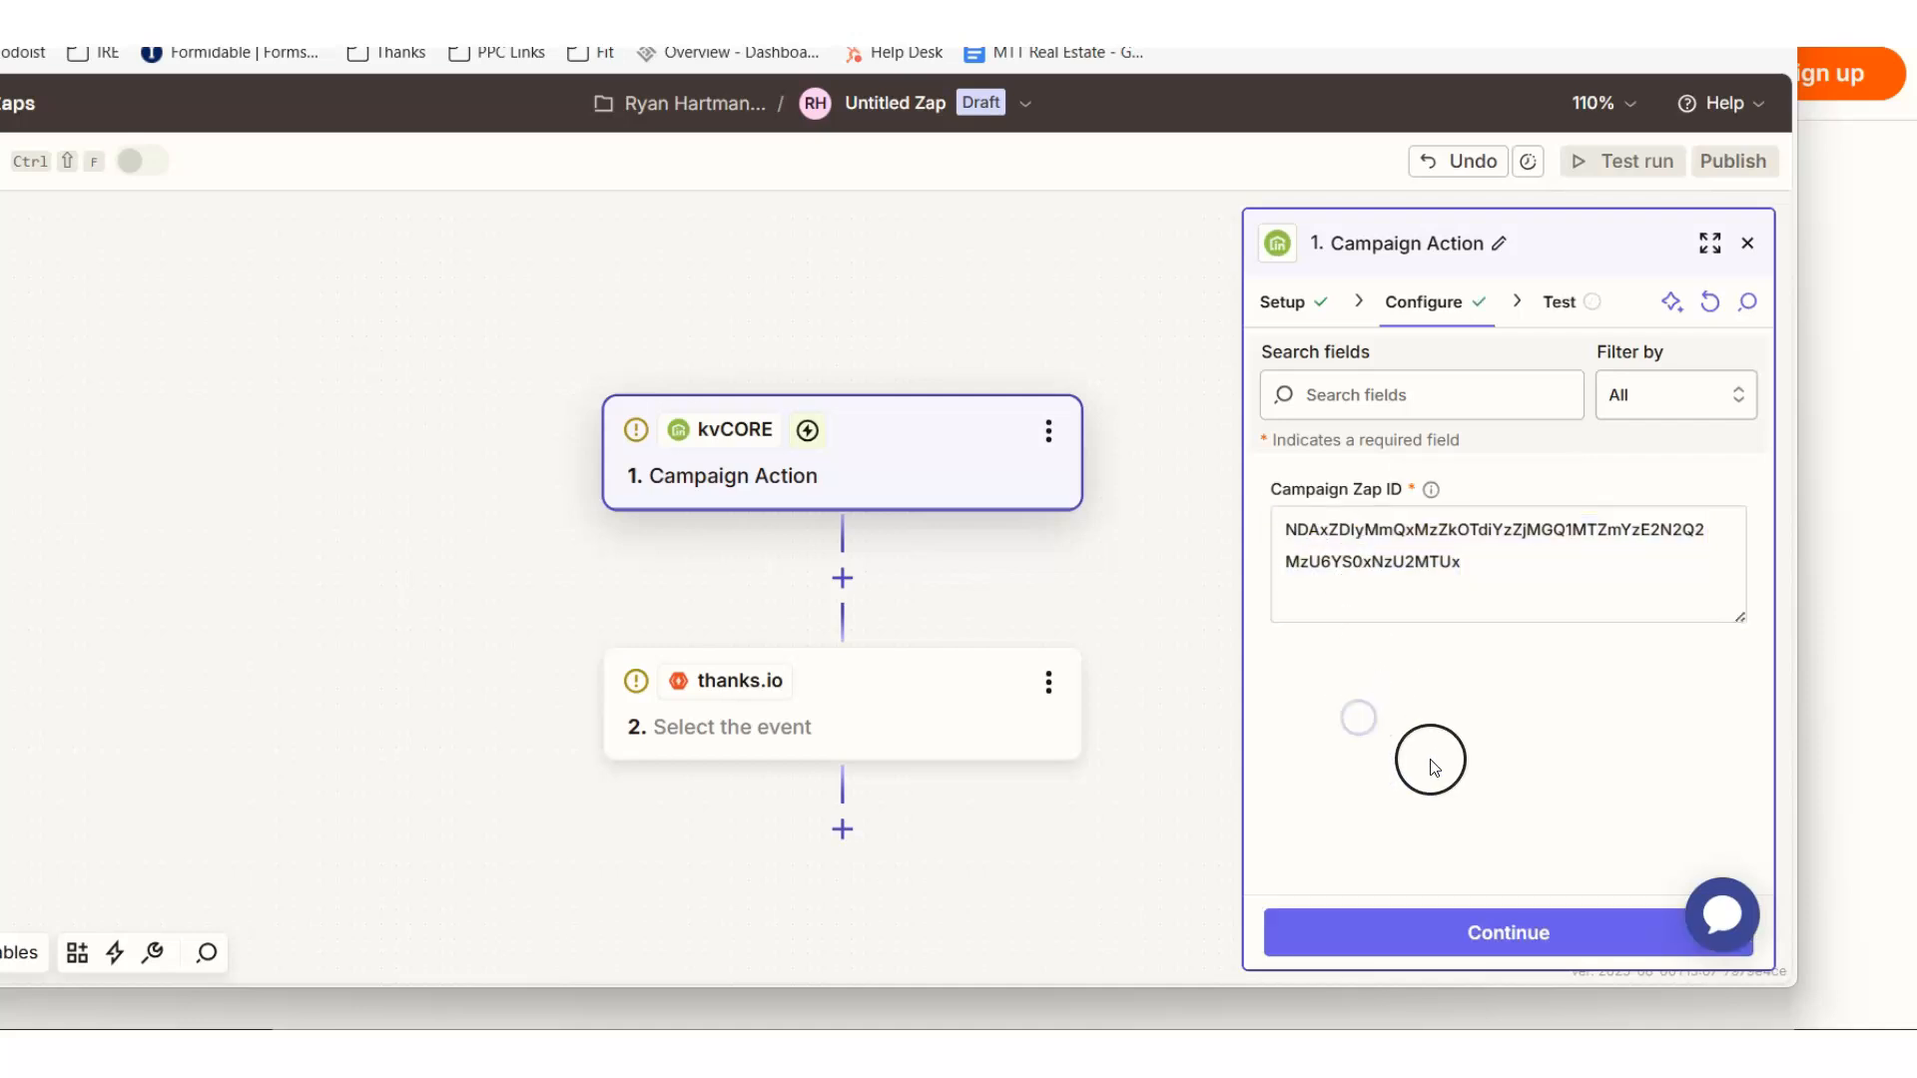
pyautogui.click(1454, 944)
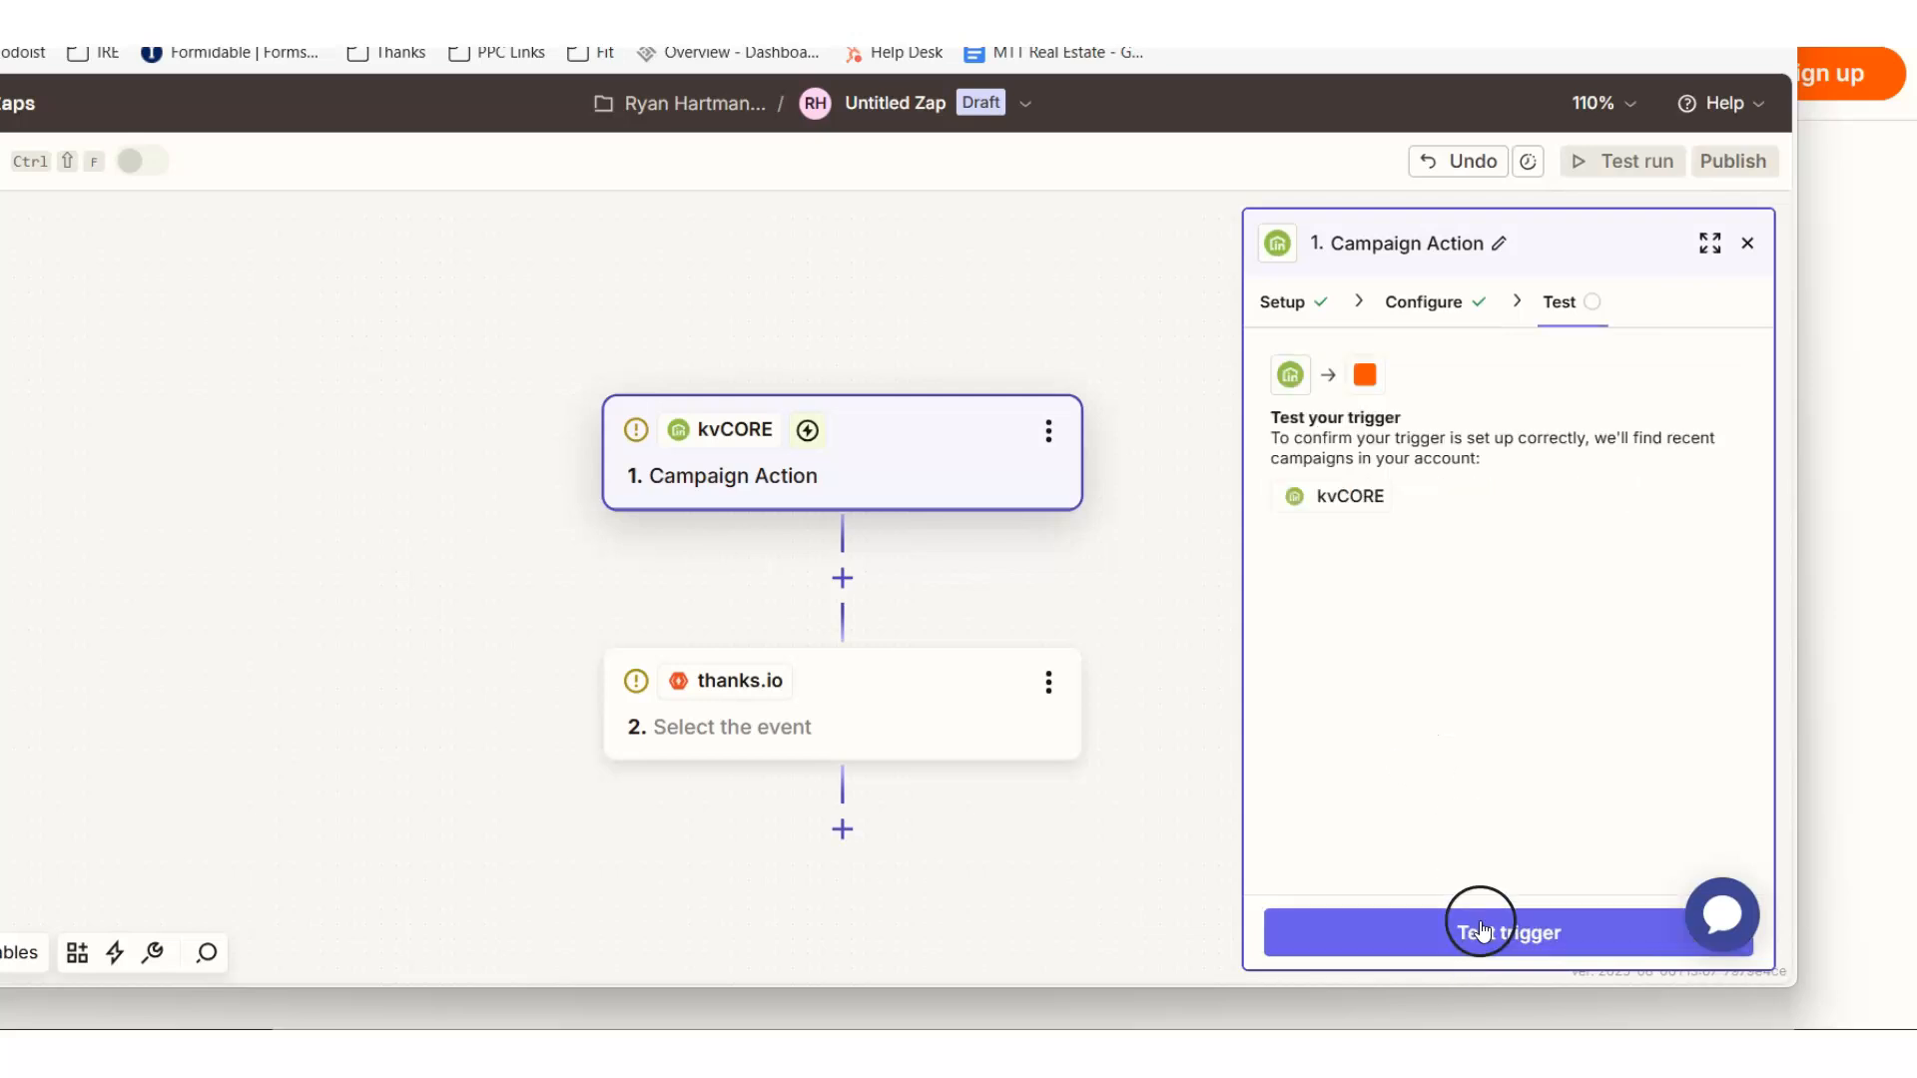
pyautogui.click(1480, 928)
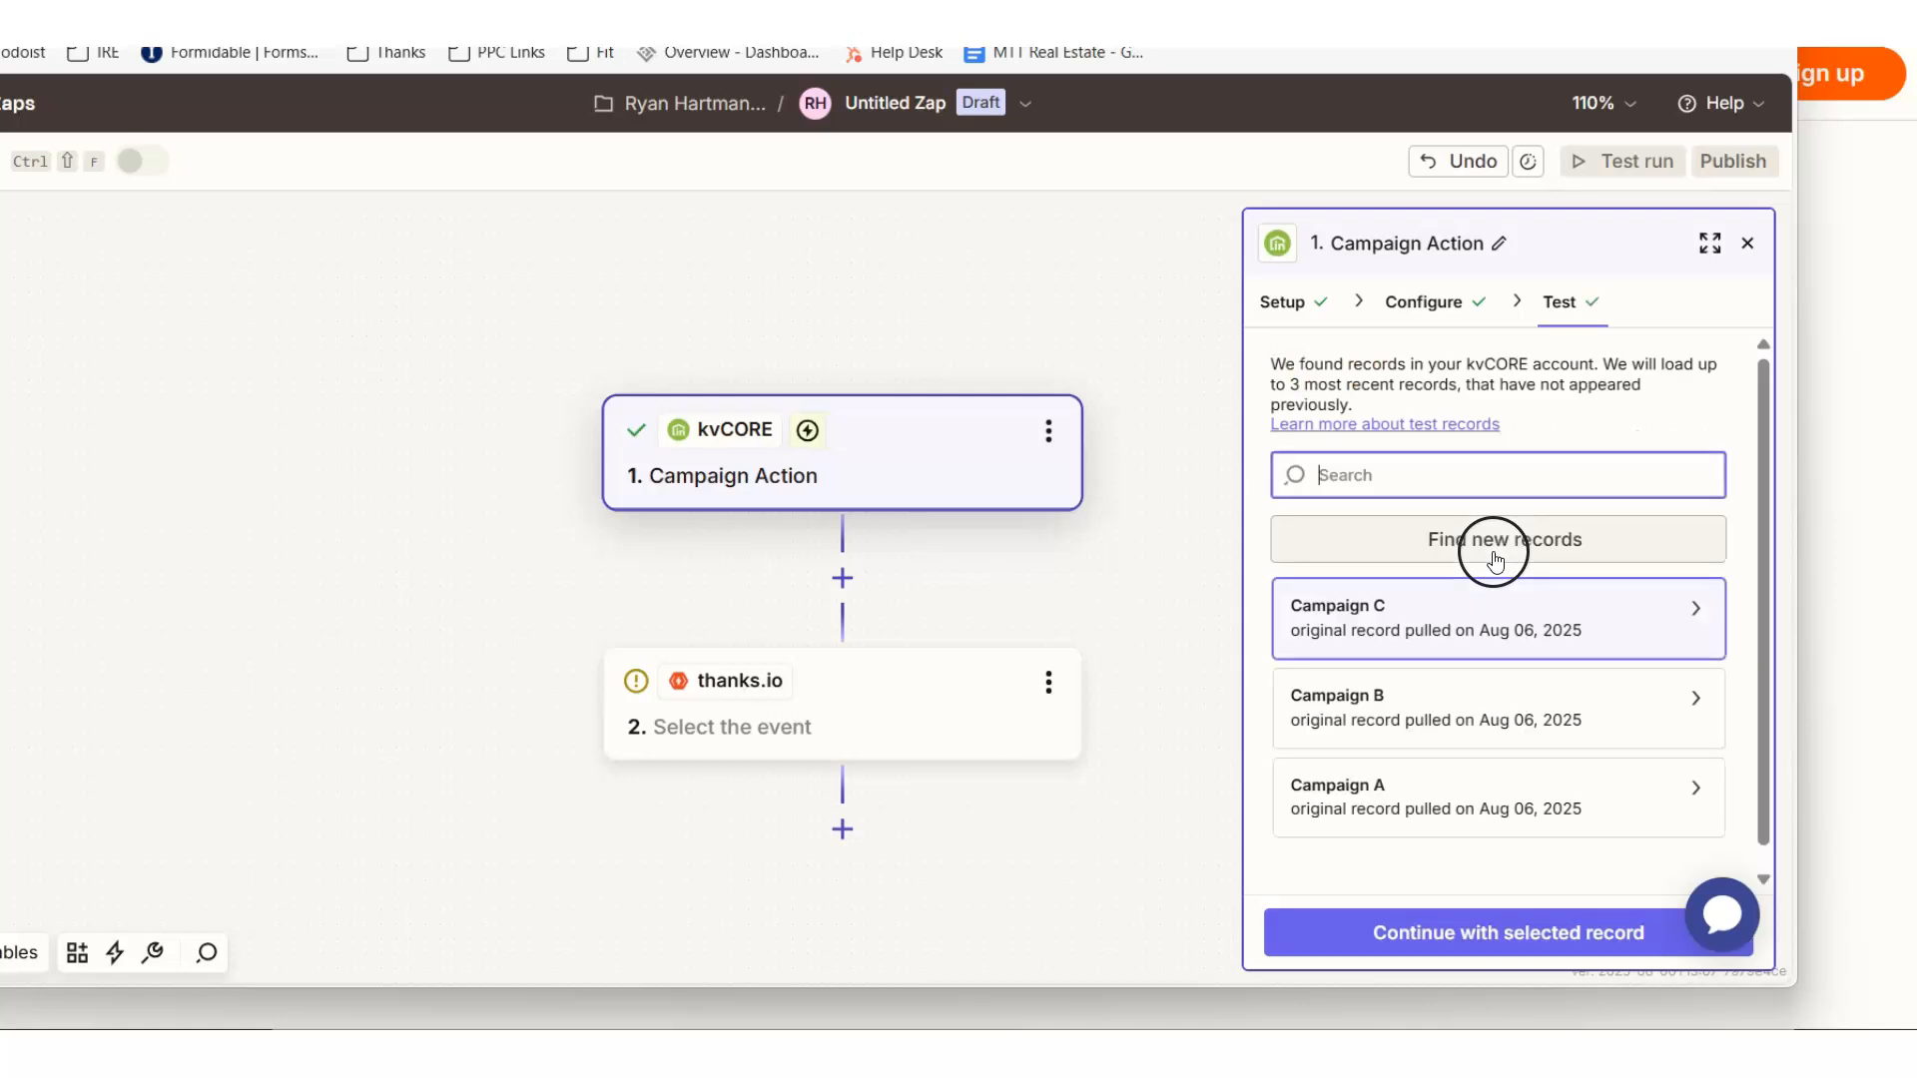
# - Examine the contact fields in the Campaign C test record, including address, hashtags, email, name and phone, then close the record
pyautogui.click(1492, 627)
pyautogui.scroll(-8, 953, 434)
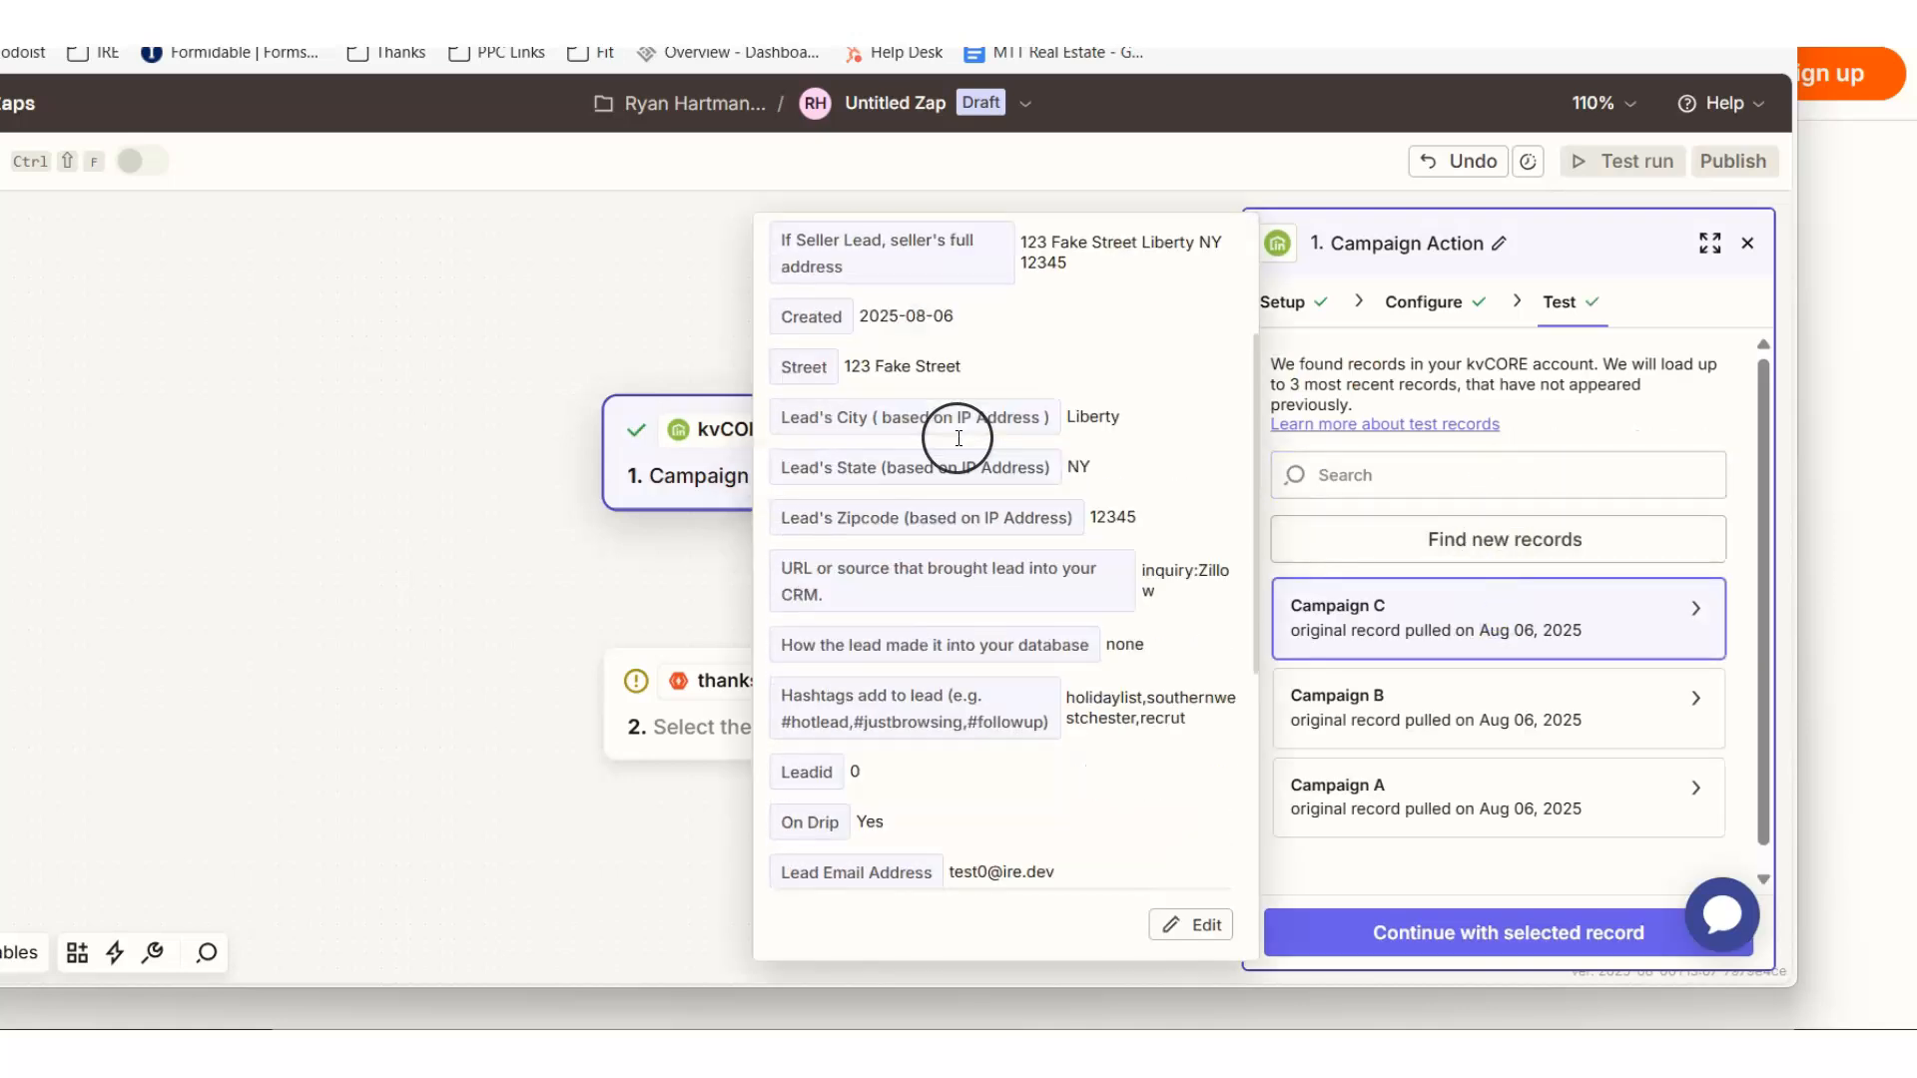
pyautogui.scroll(10, 975, 629)
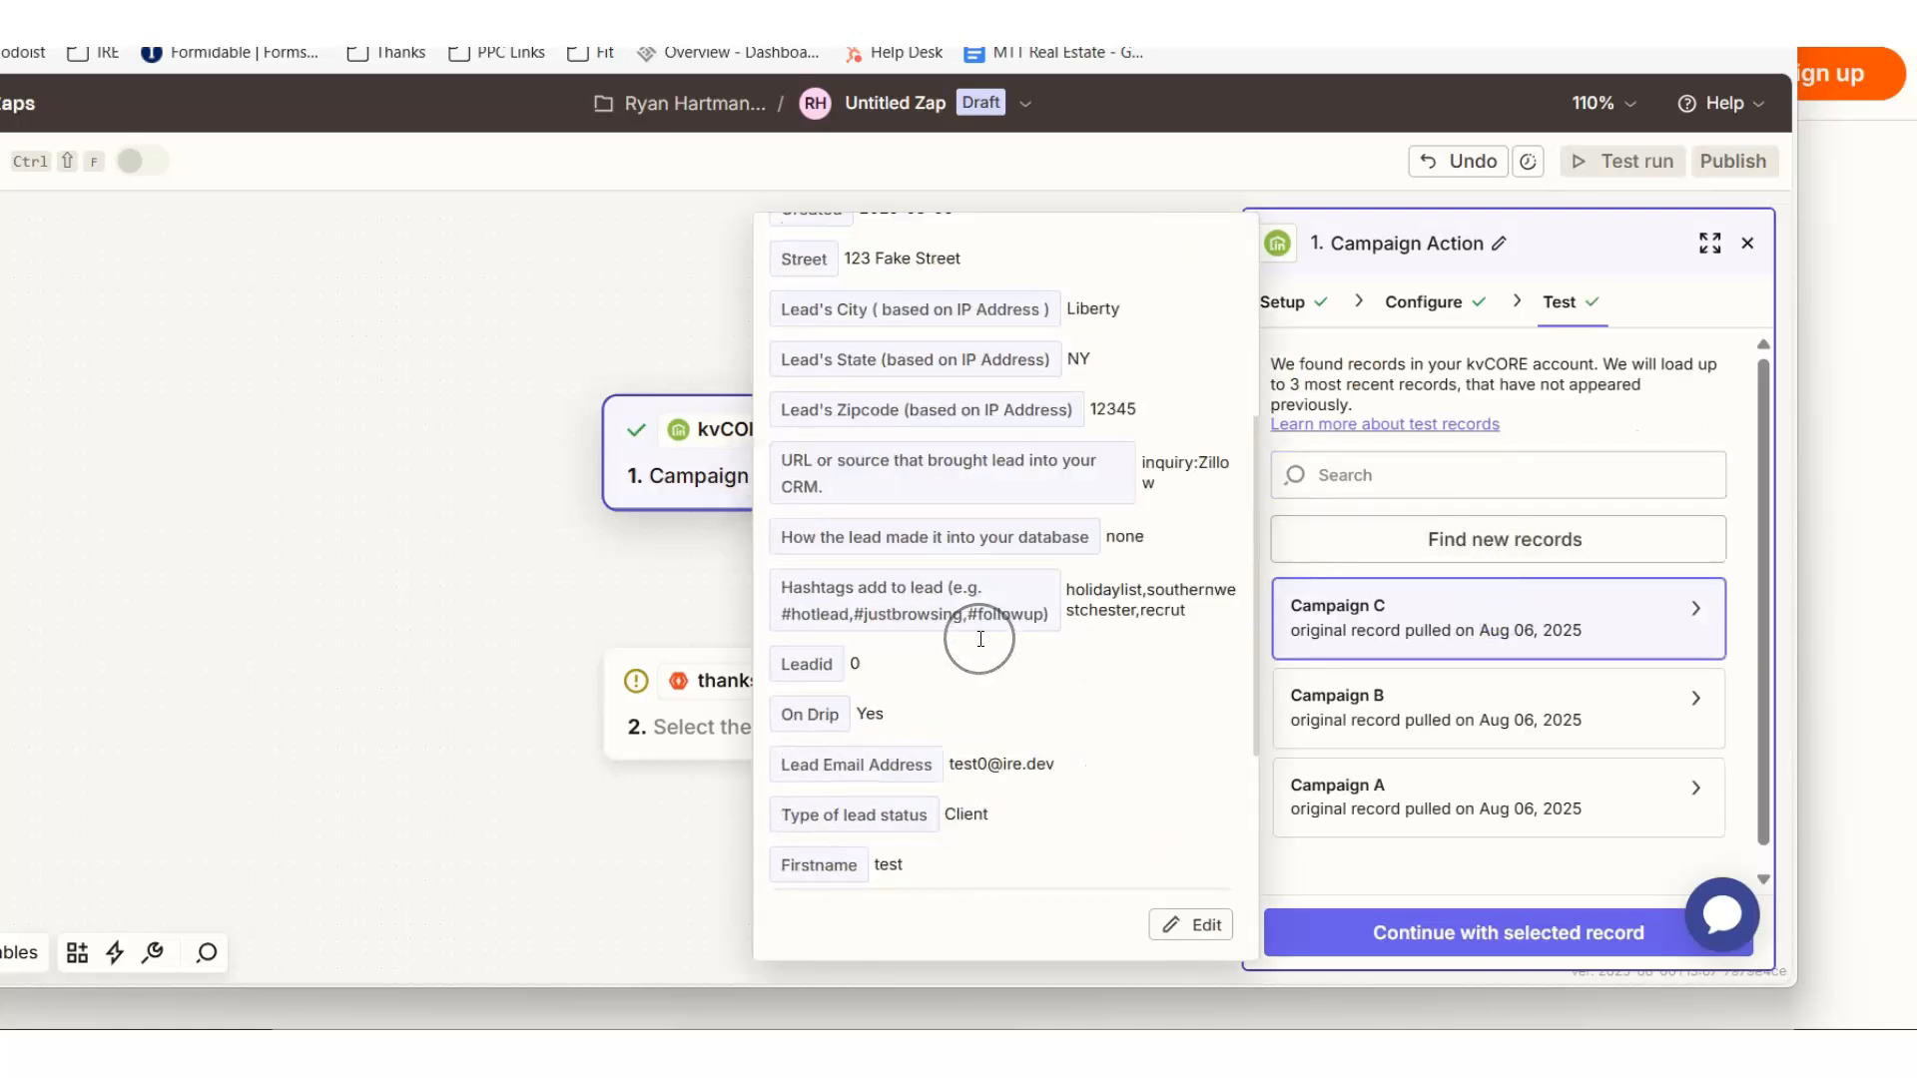
pyautogui.scroll(-8, 1058, 449)
pyautogui.scroll(6, 1073, 449)
pyautogui.scroll(2, 1080, 455)
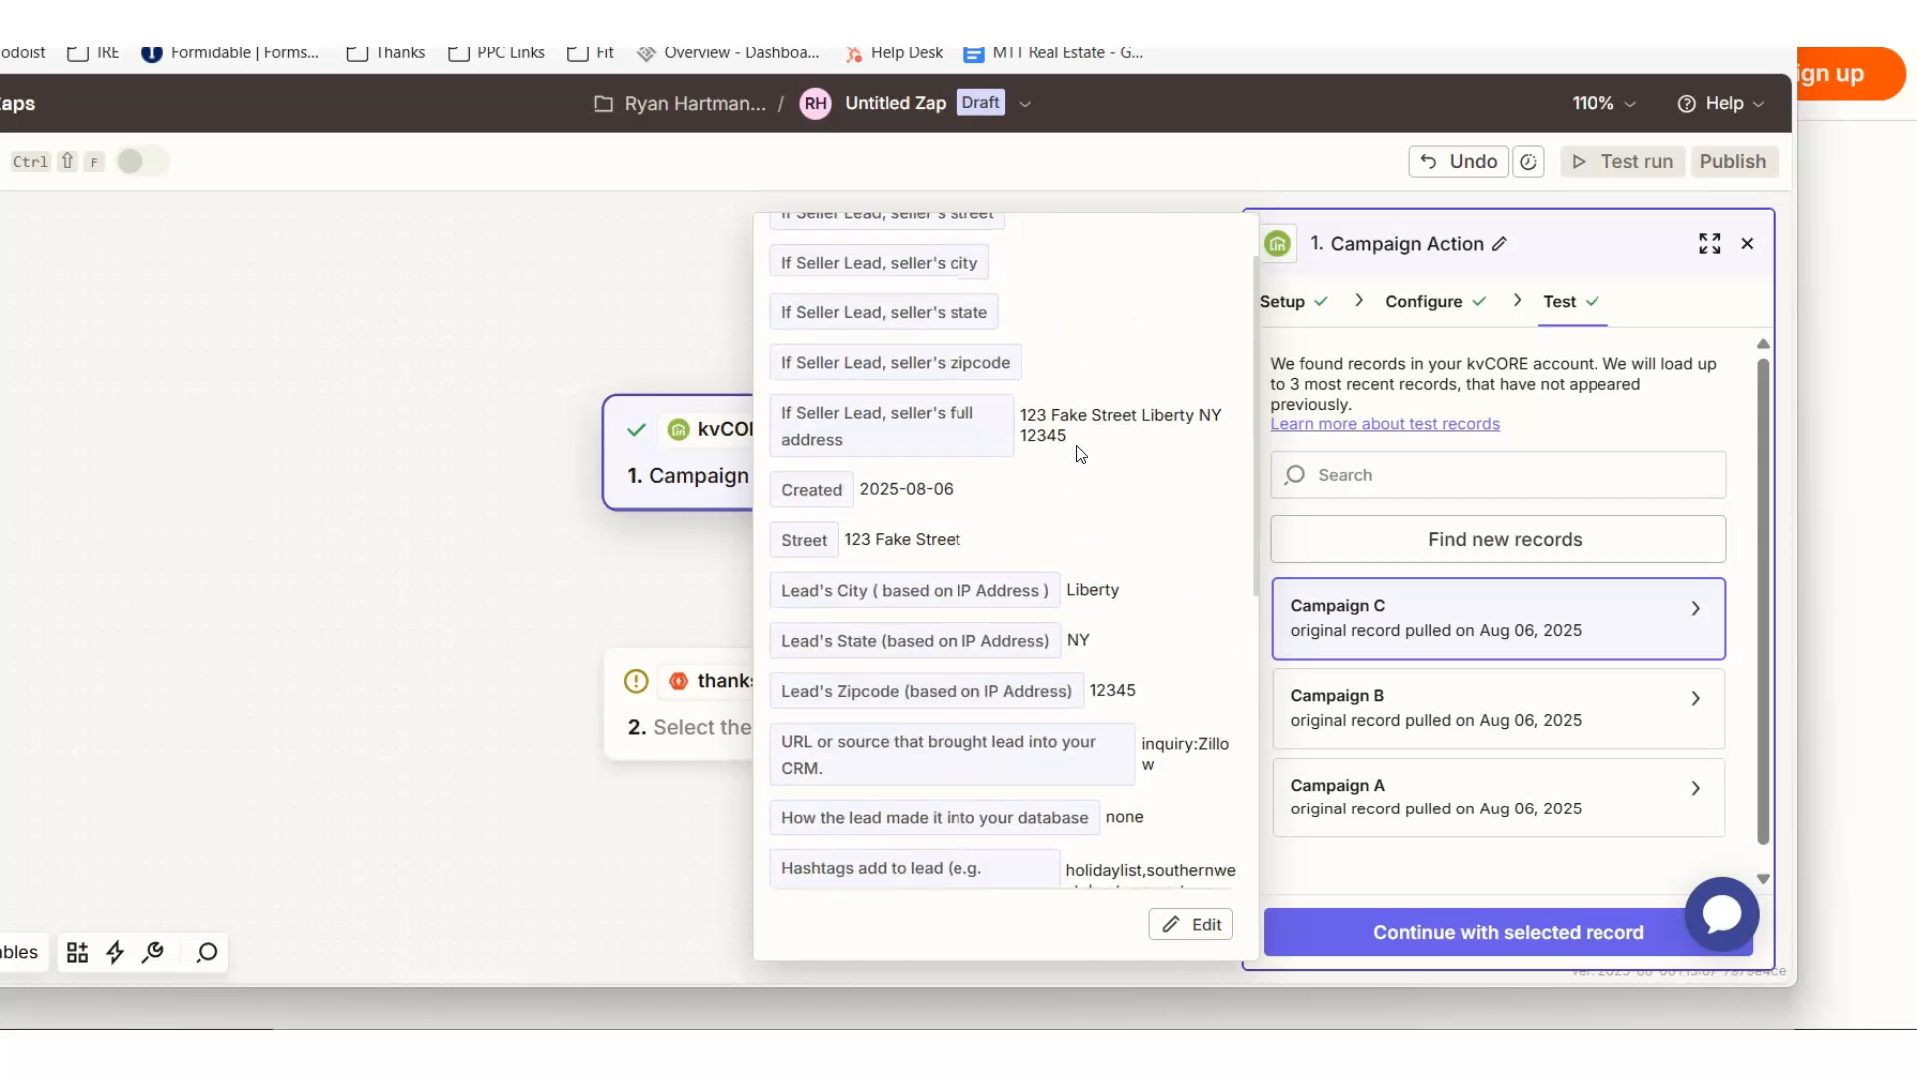
pyautogui.scroll(2, 1078, 455)
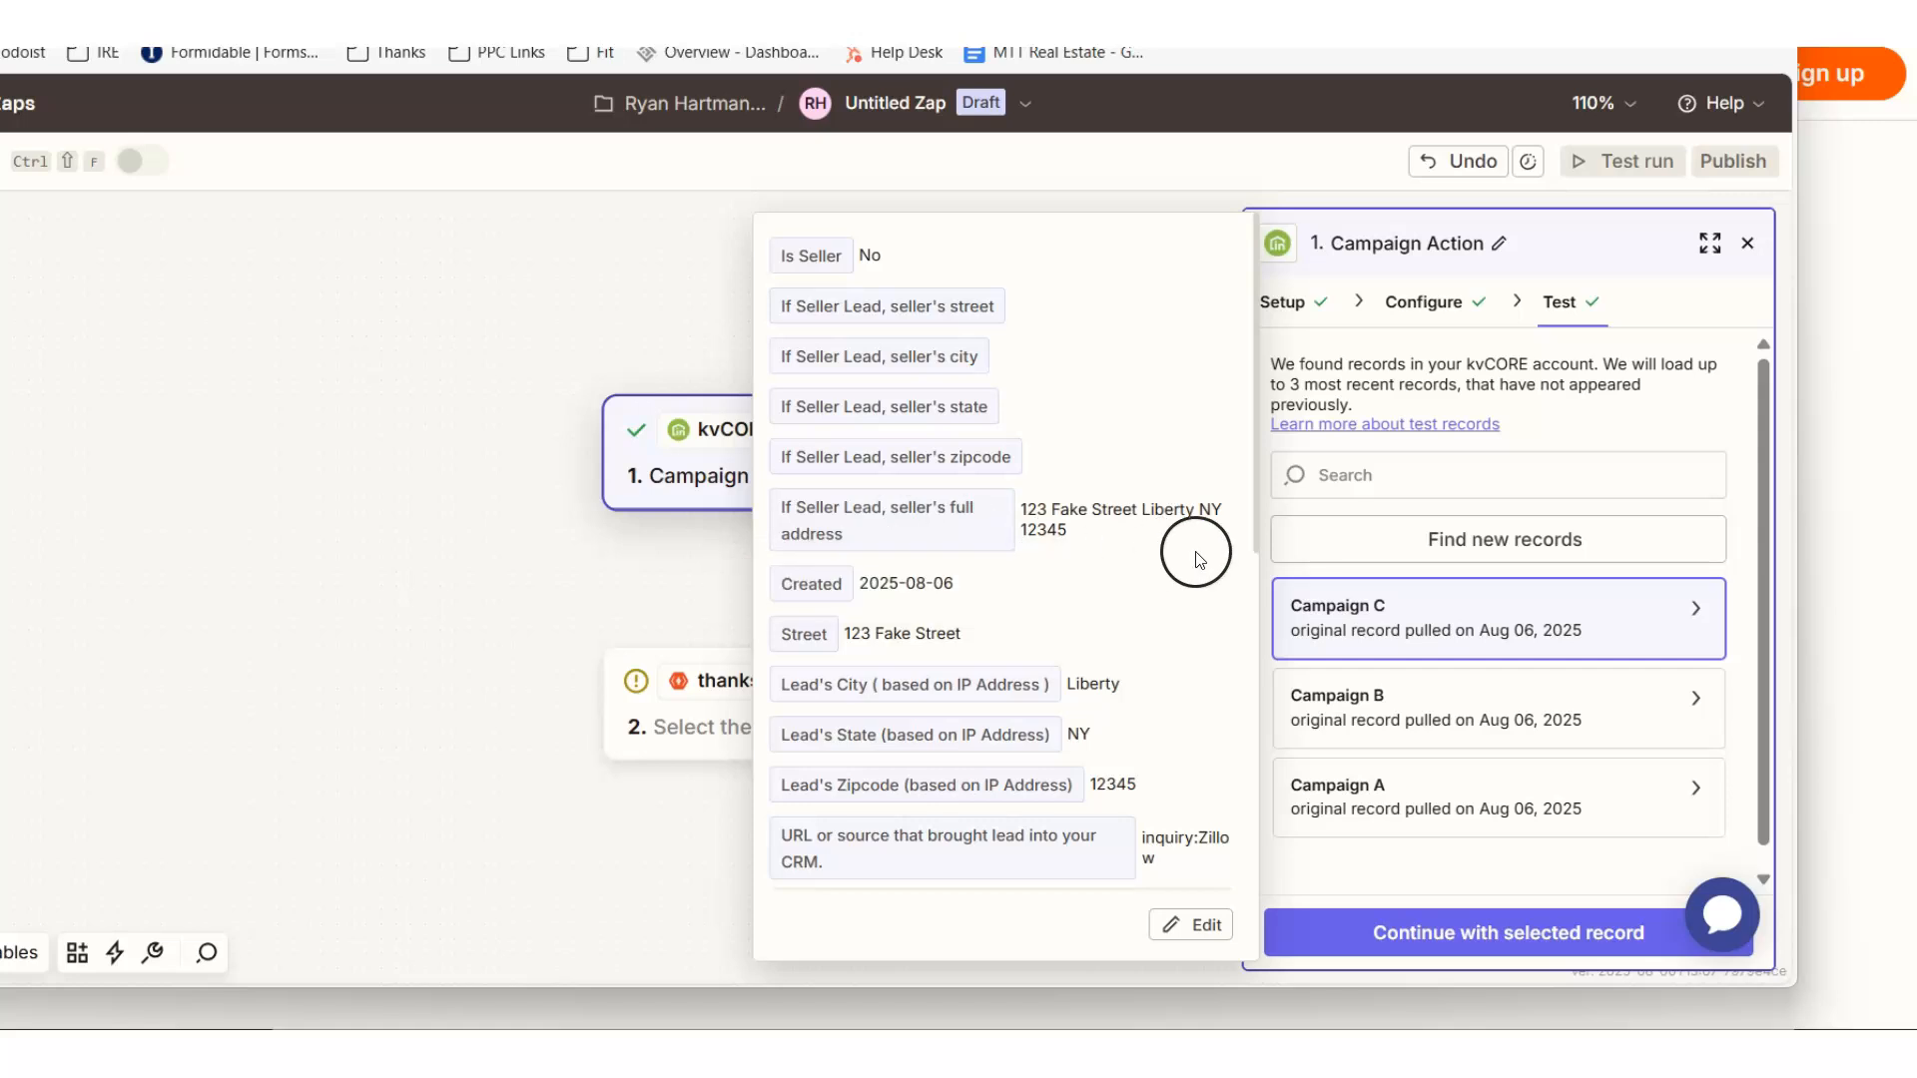
pyautogui.scroll(-10, 1070, 497)
pyautogui.scroll(-5, 1078, 506)
pyautogui.scroll(3, 815, 514)
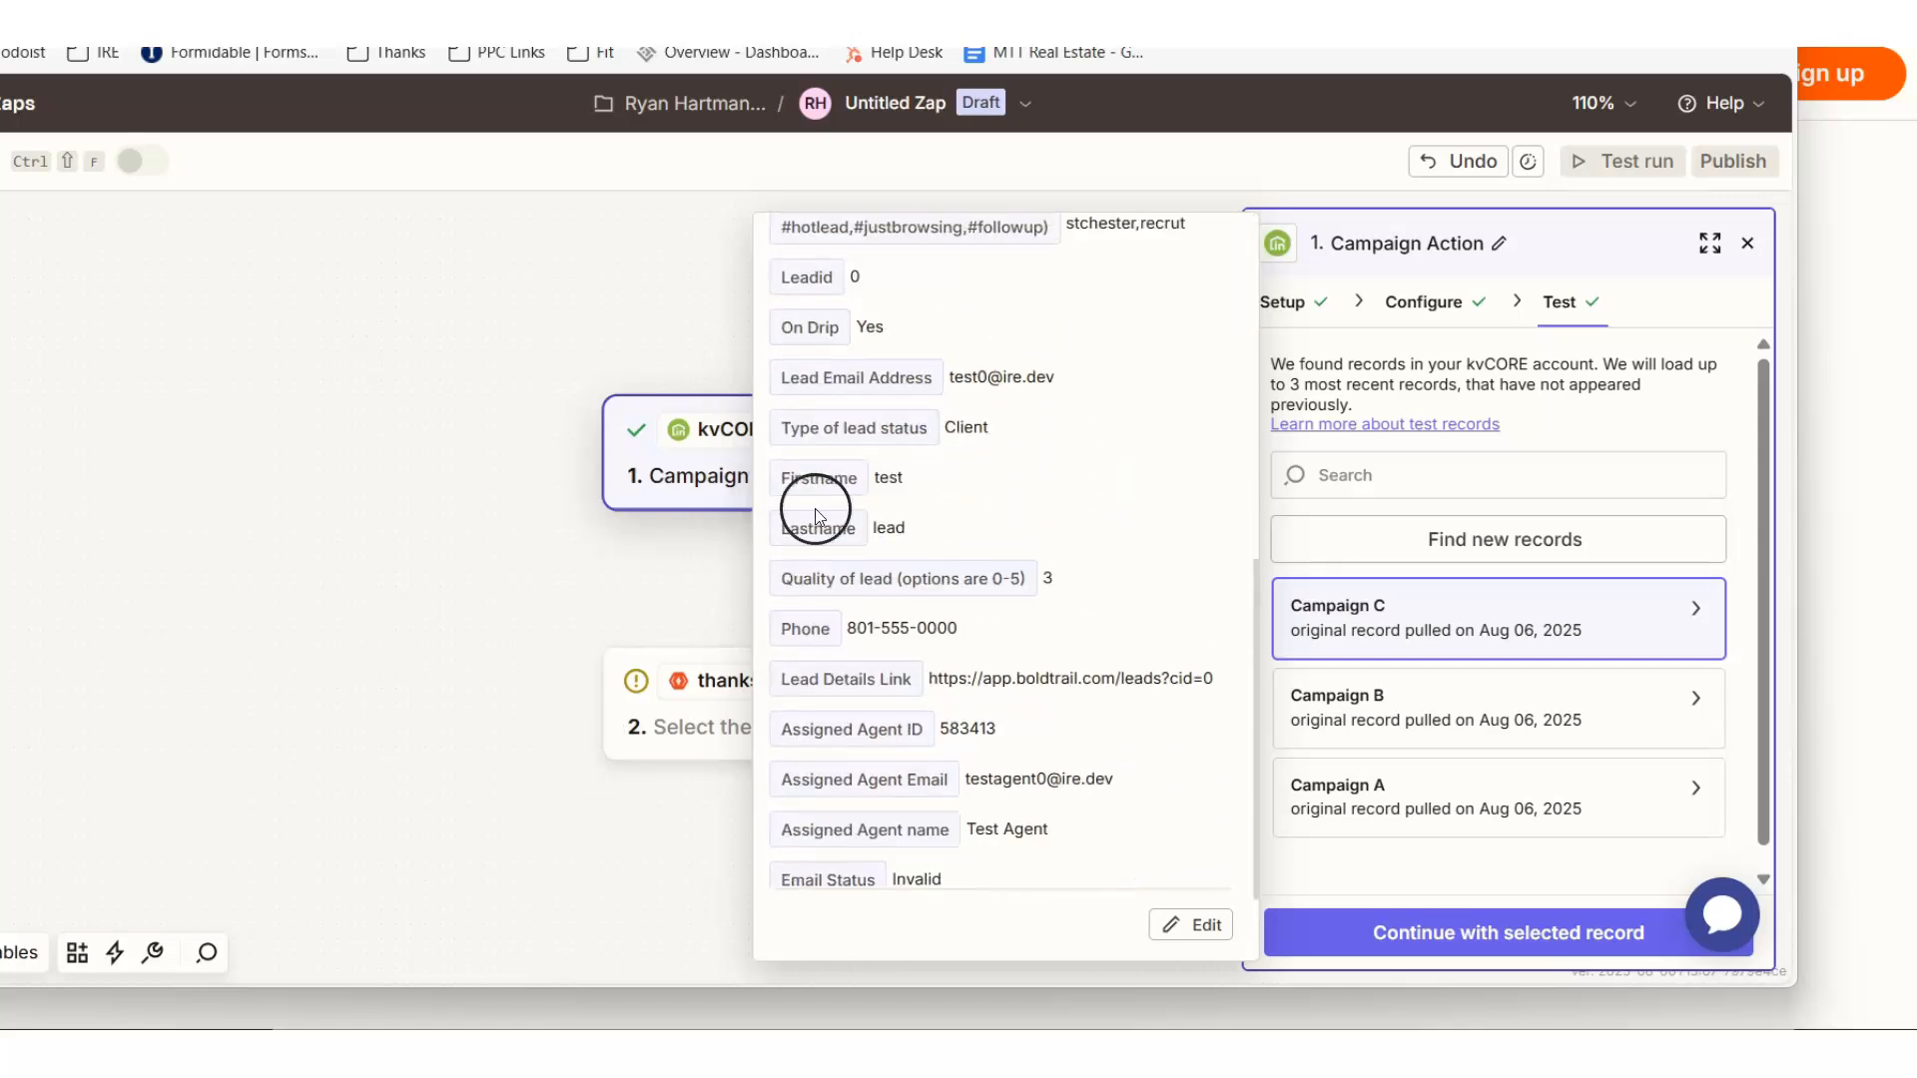
pyautogui.click(444, 549)
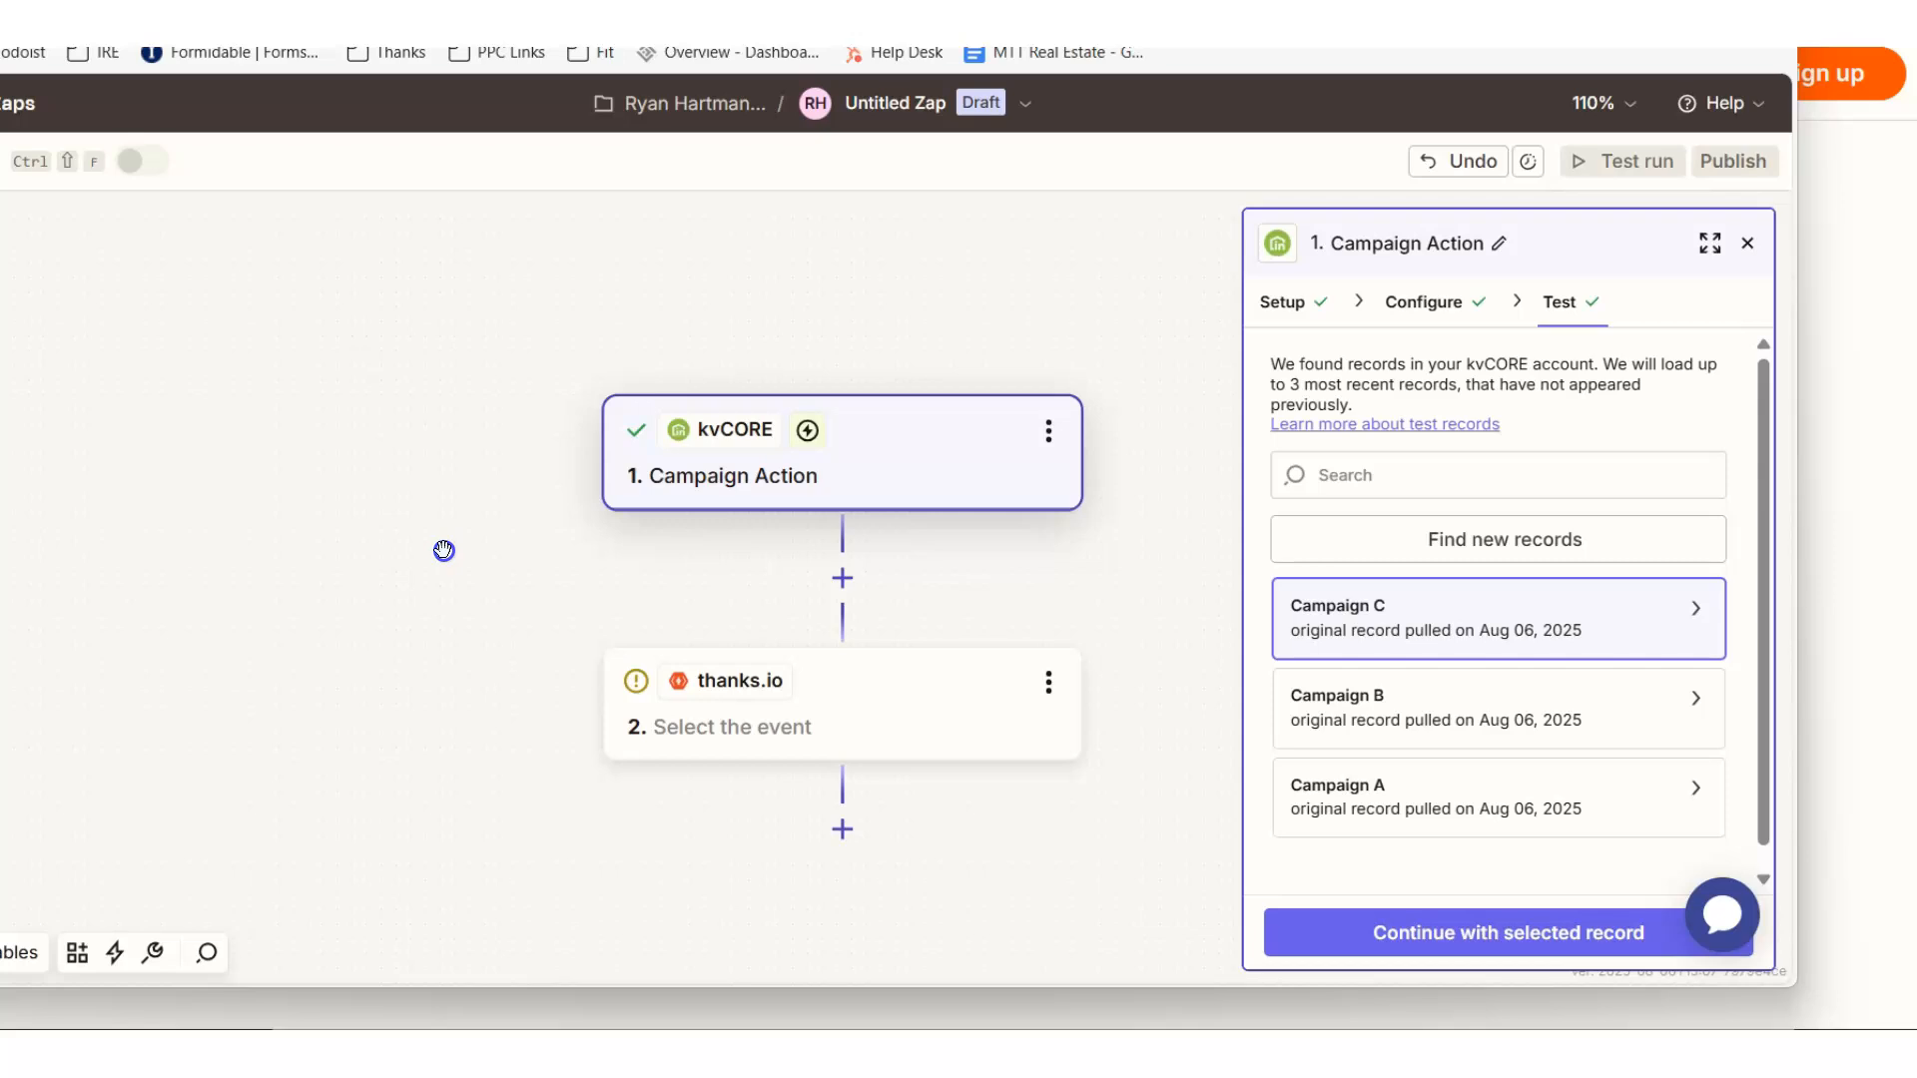
# - Continue the Campaign Action trigger with the selected Campaign C record and proceed to the thanks.io step's setup
pyautogui.click(870, 713)
pyautogui.click(829, 426)
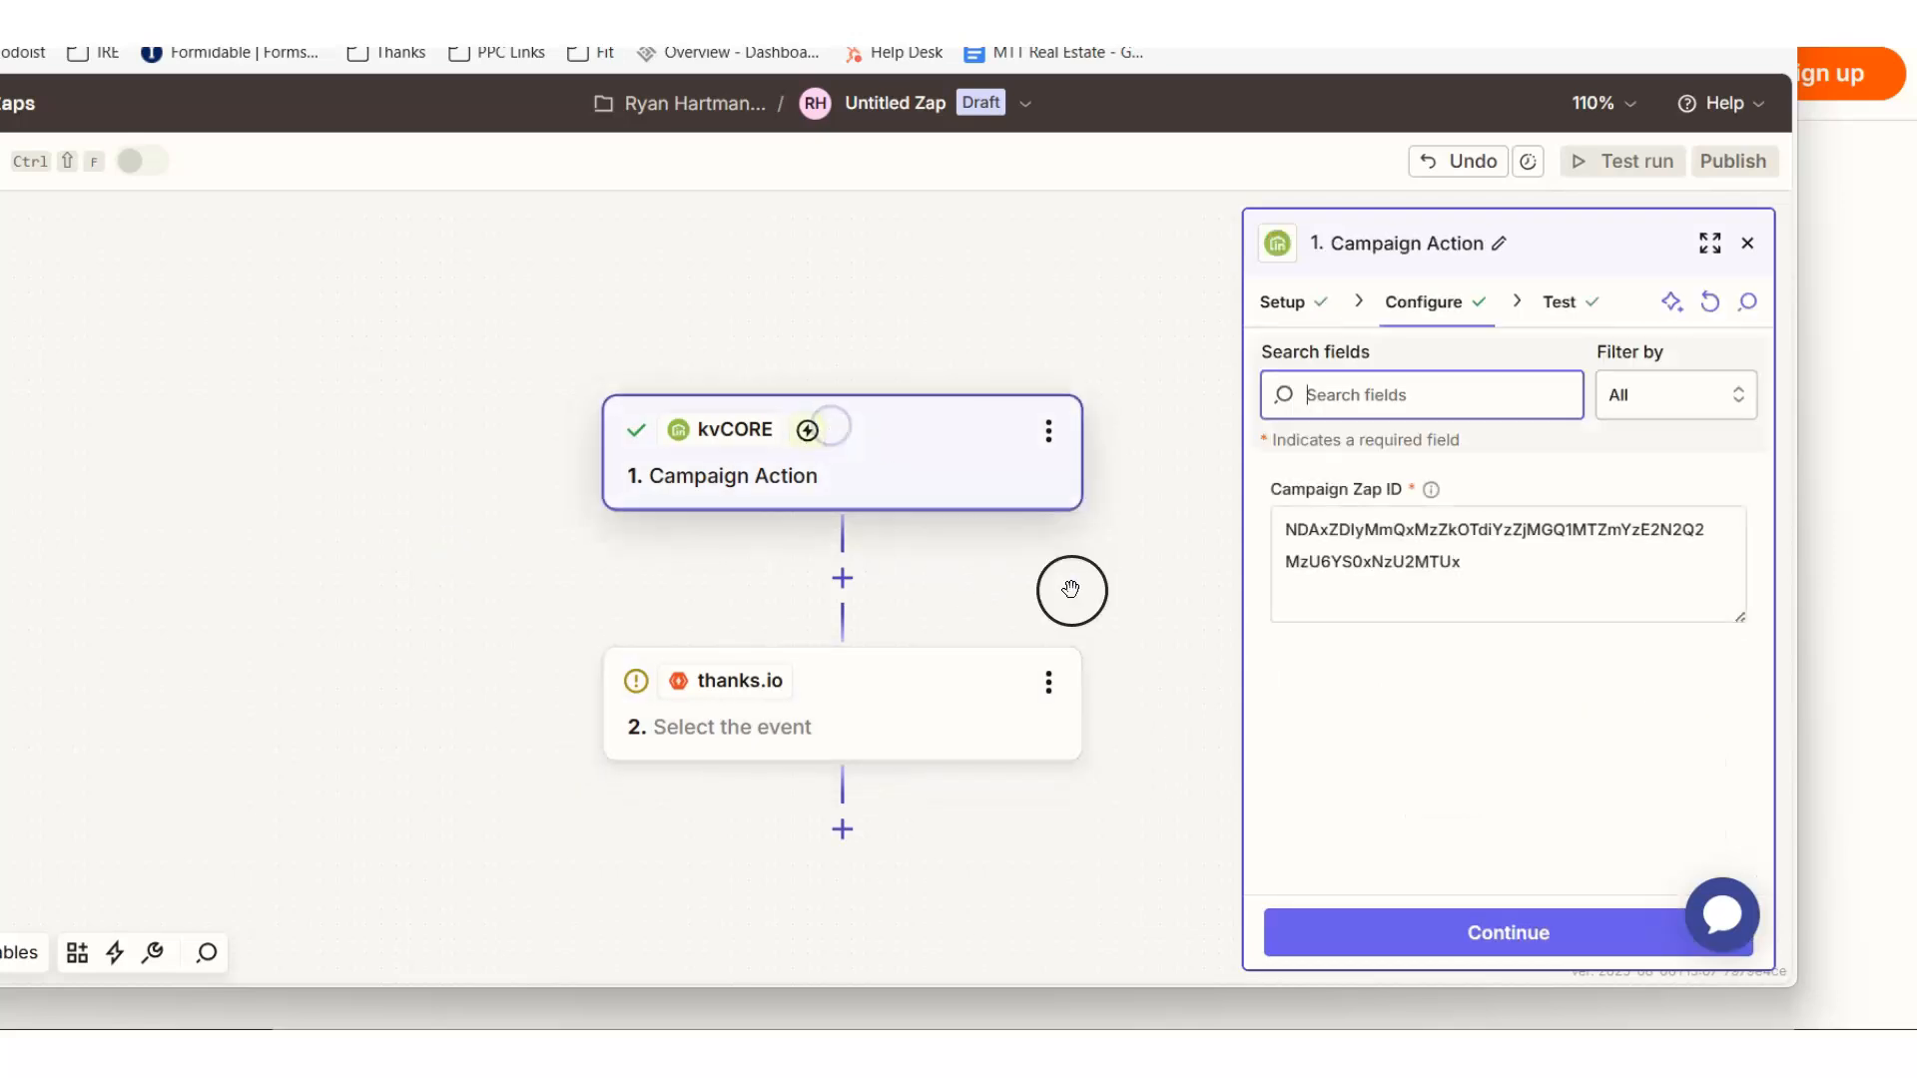
pyautogui.click(1568, 941)
pyautogui.click(1440, 930)
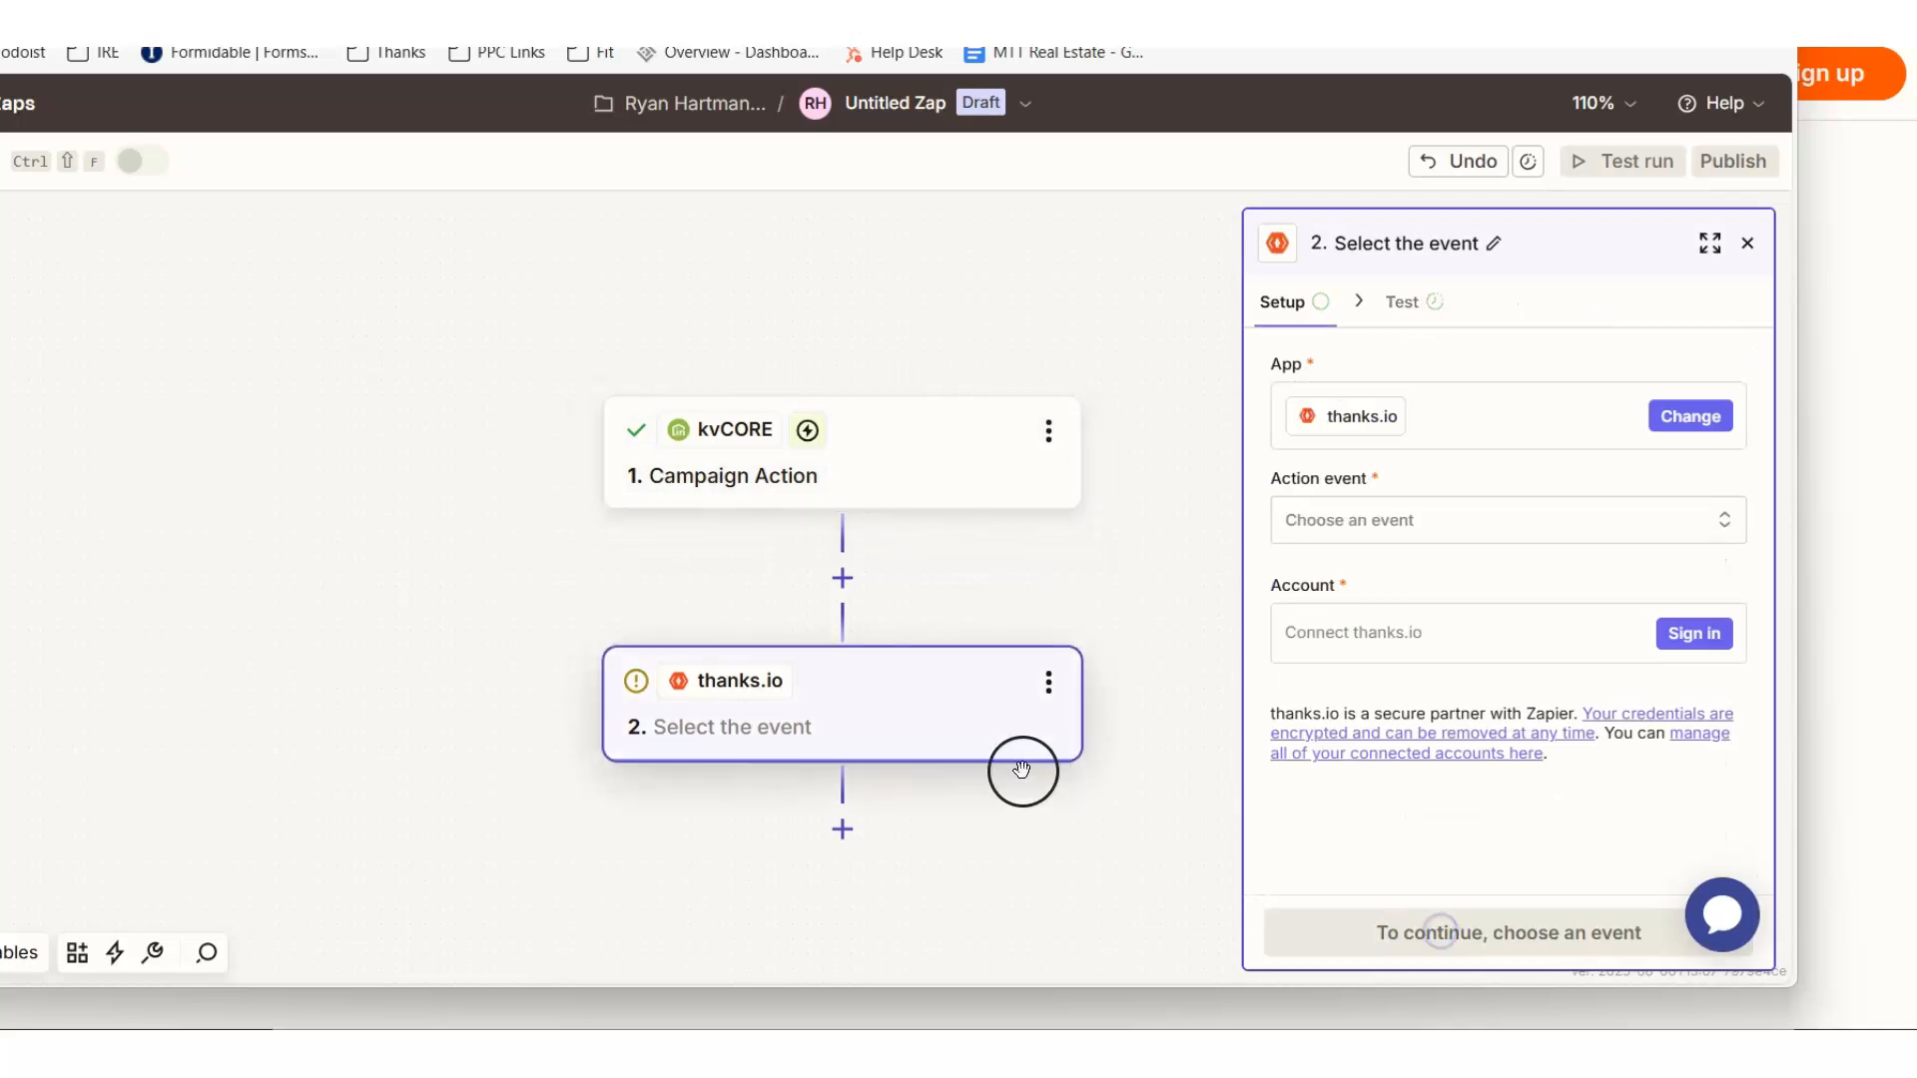
# - Look through the available thanks.io action events and choose Send Postcard for the second step
pyautogui.click(1438, 519)
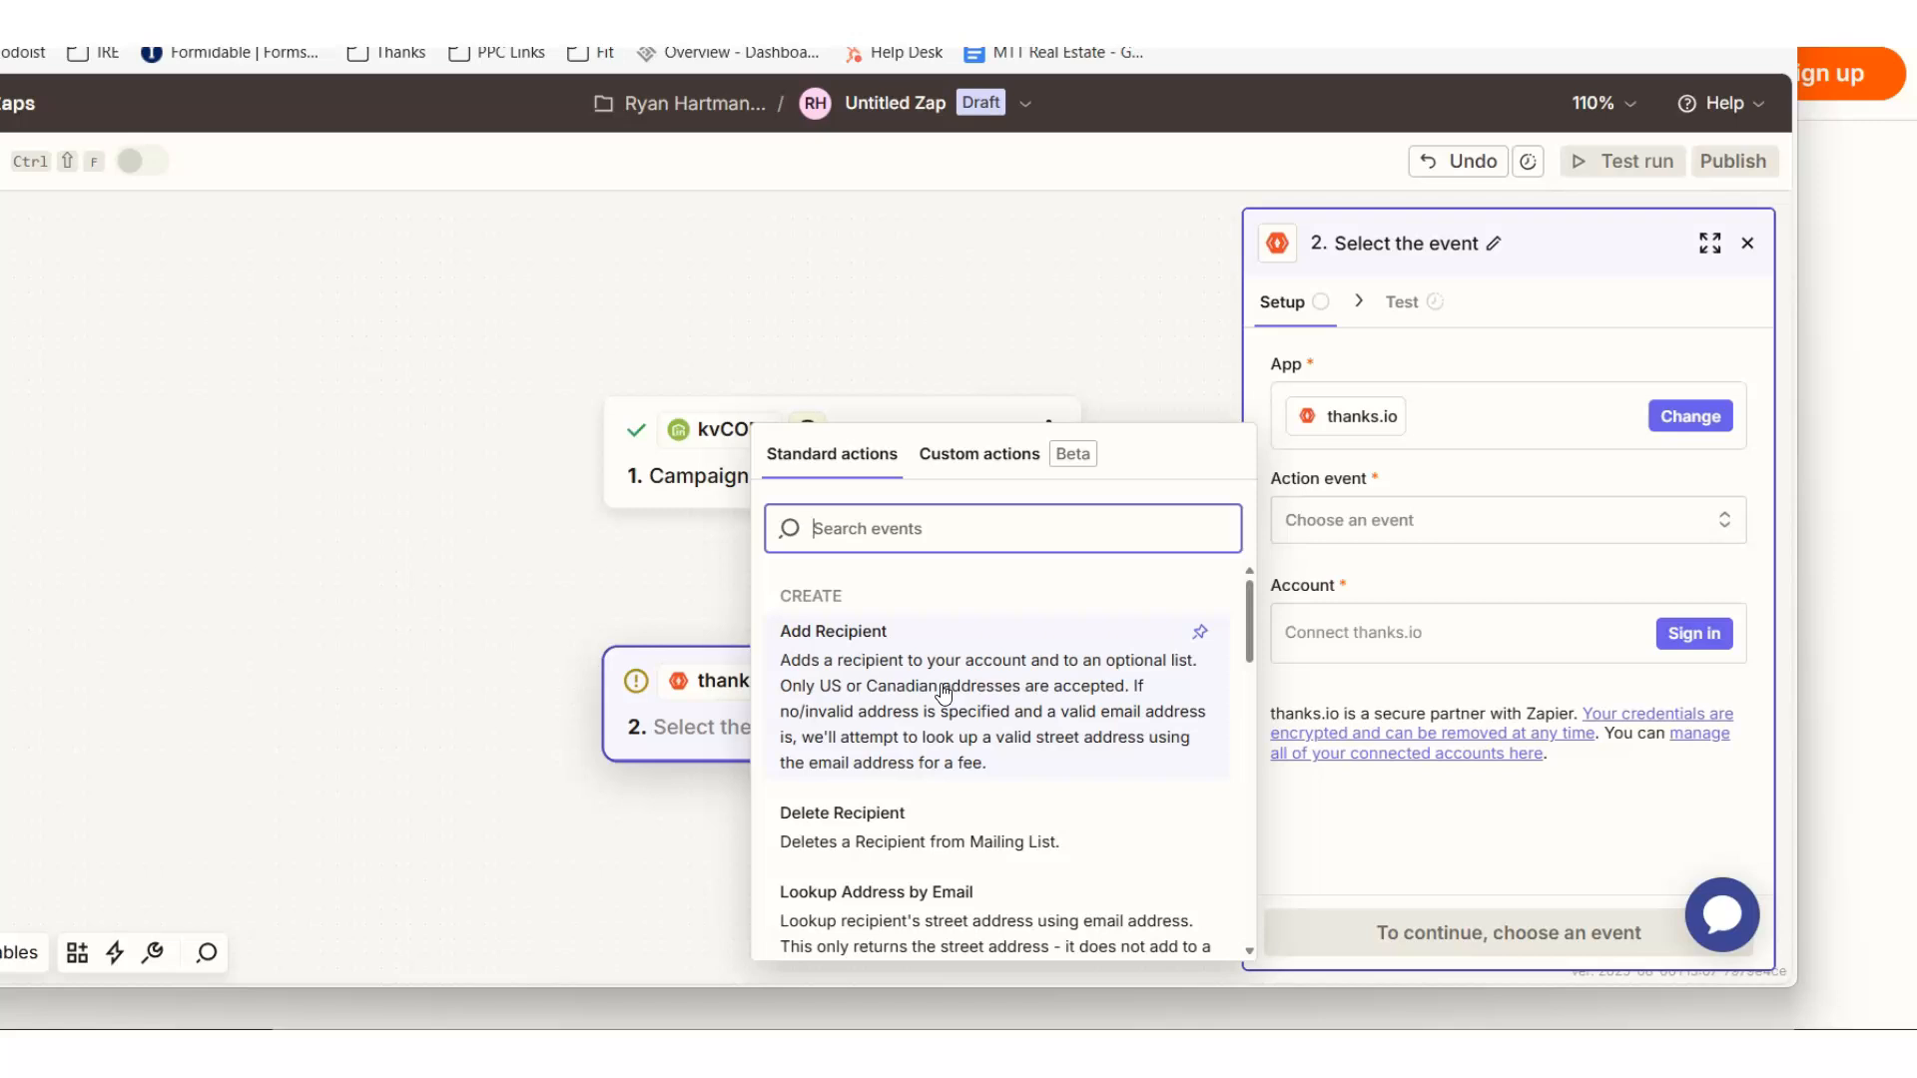
pyautogui.scroll(-3, 942, 691)
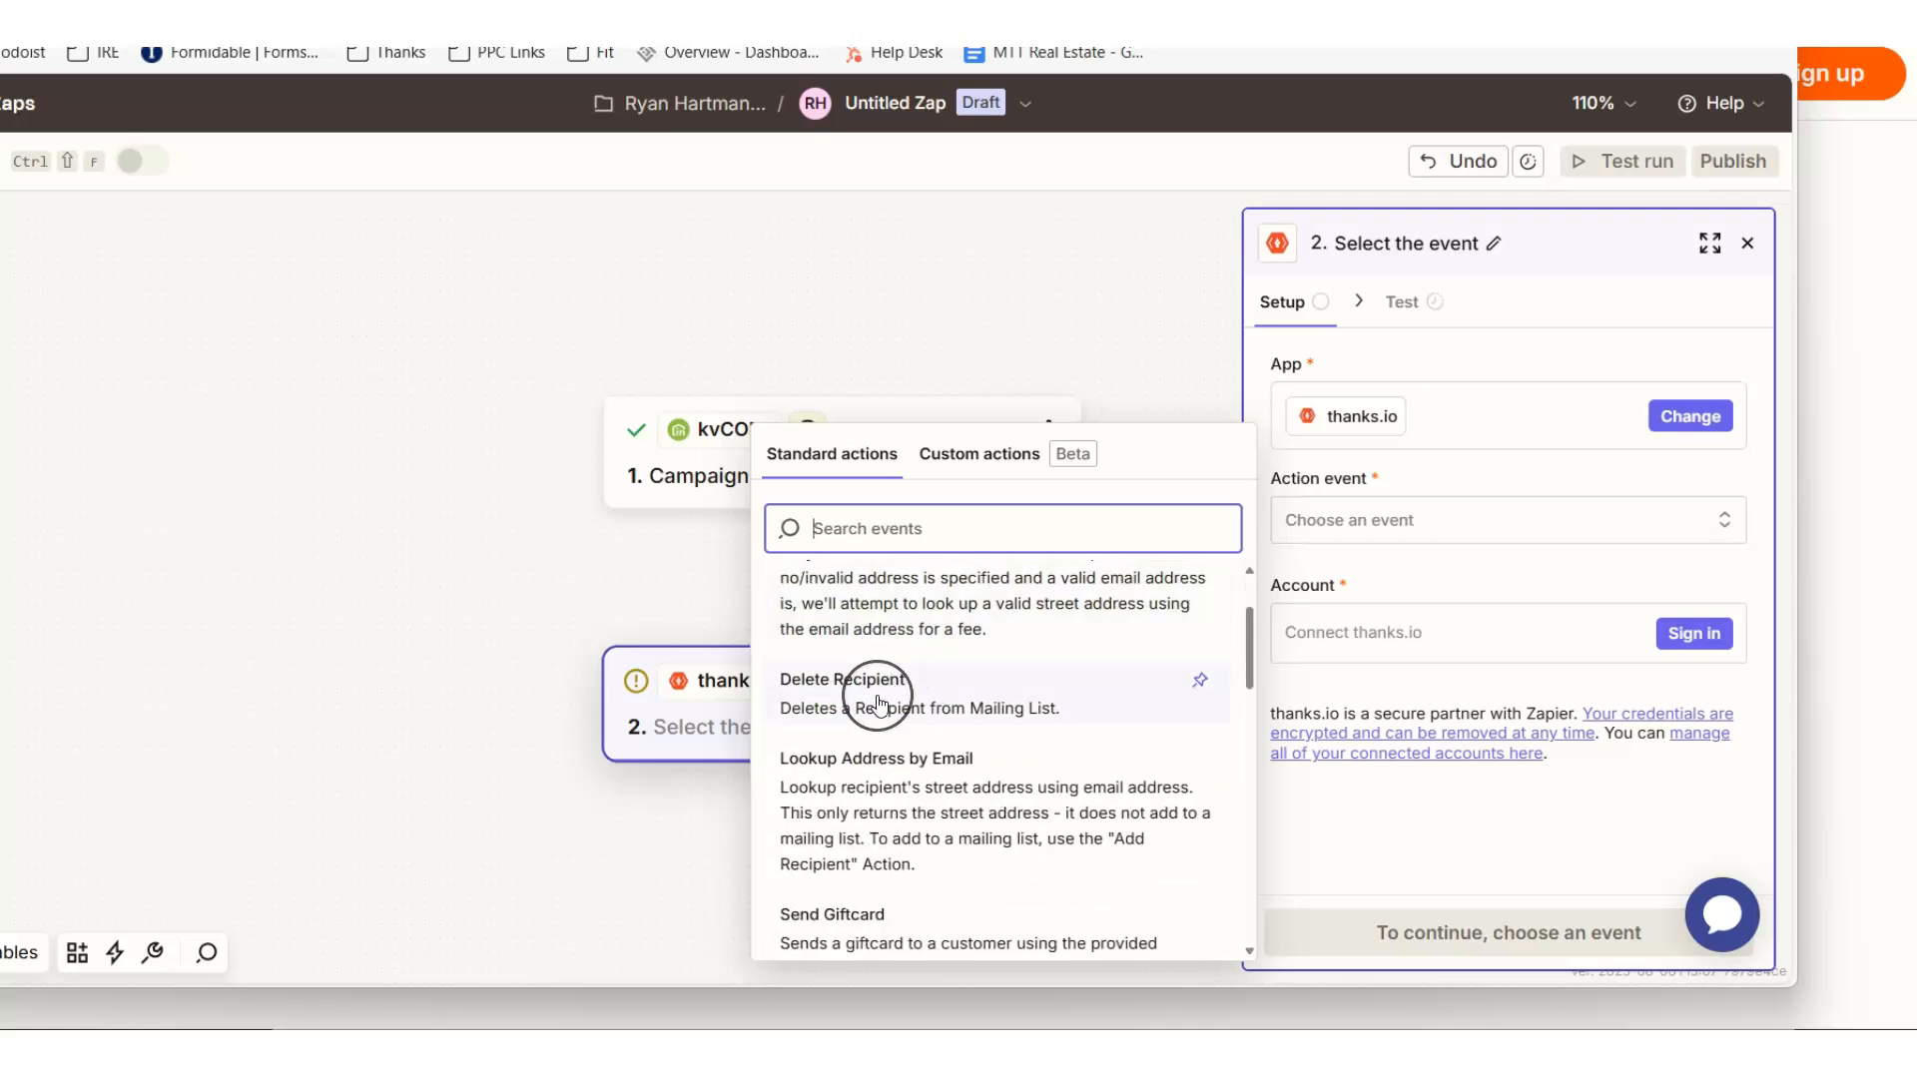
pyautogui.scroll(-3, 877, 704)
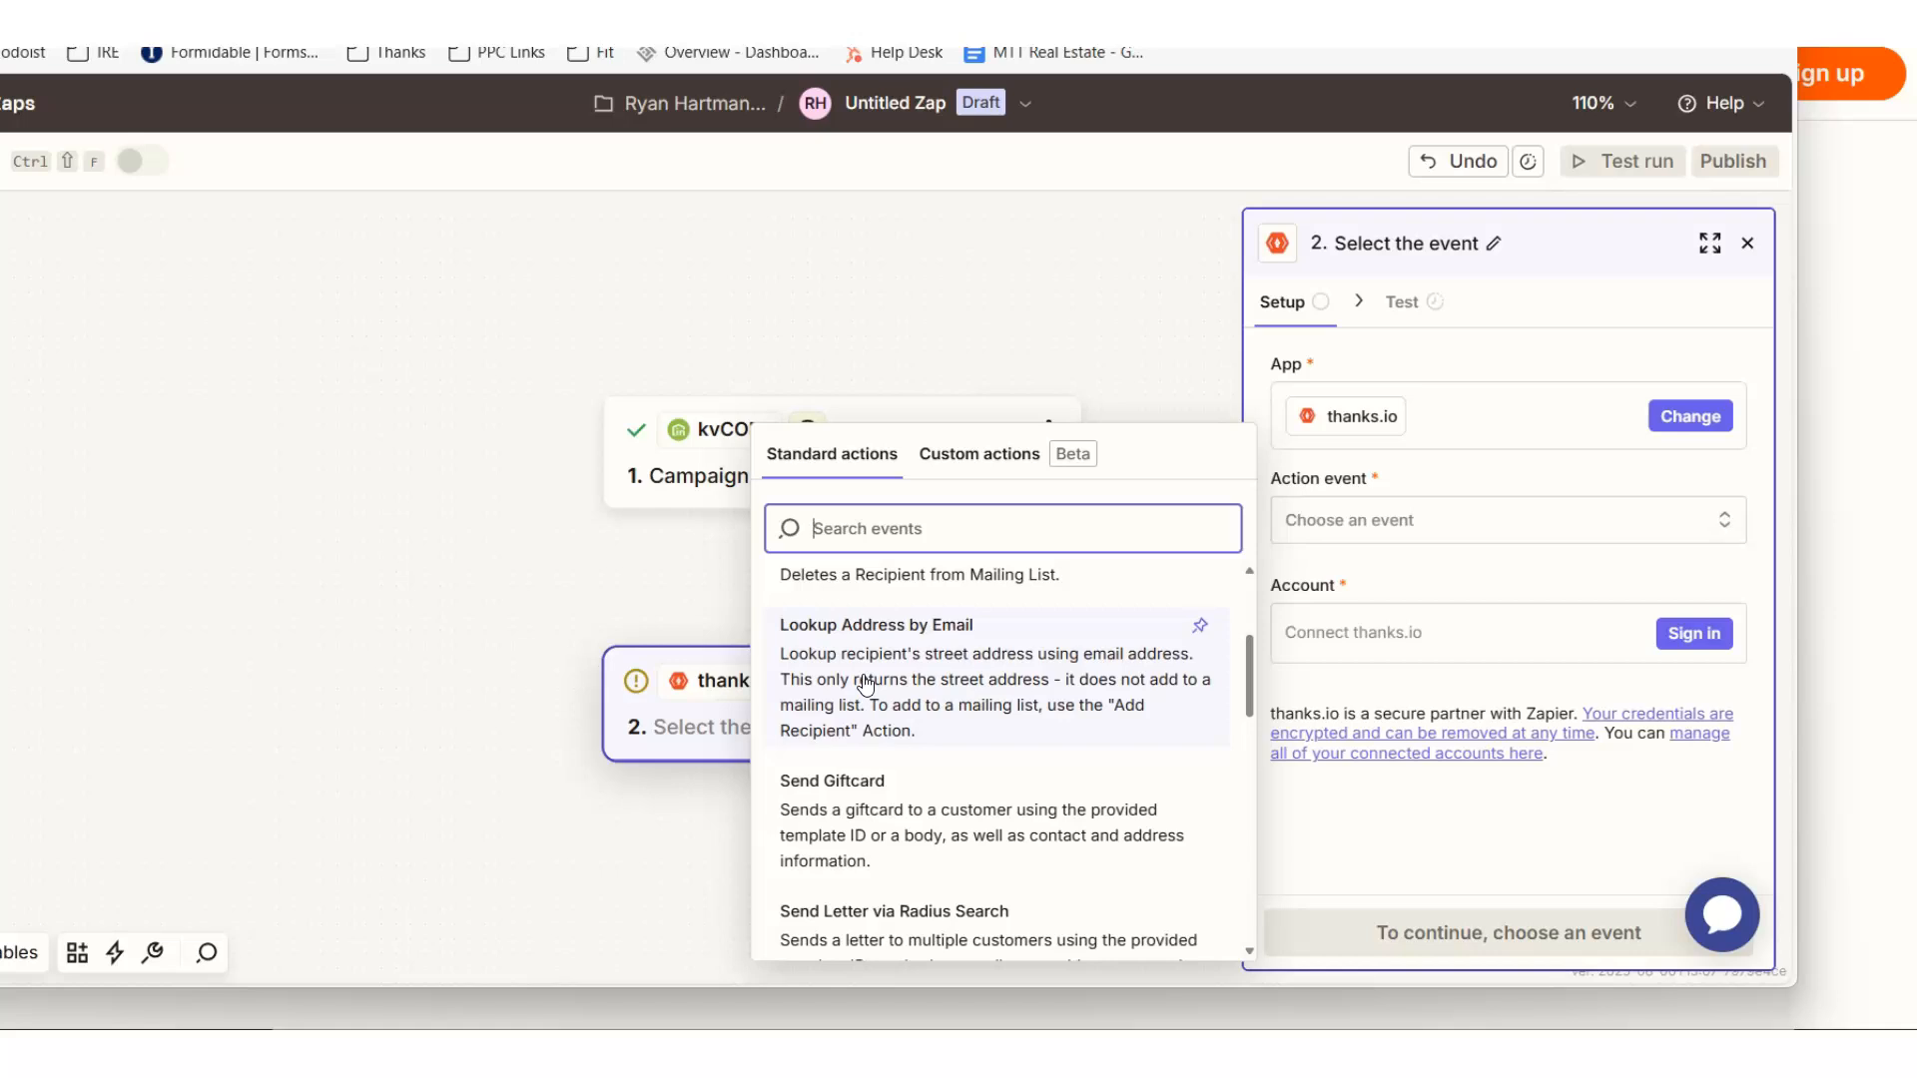
pyautogui.scroll(-2, 858, 687)
pyautogui.scroll(-2, 855, 687)
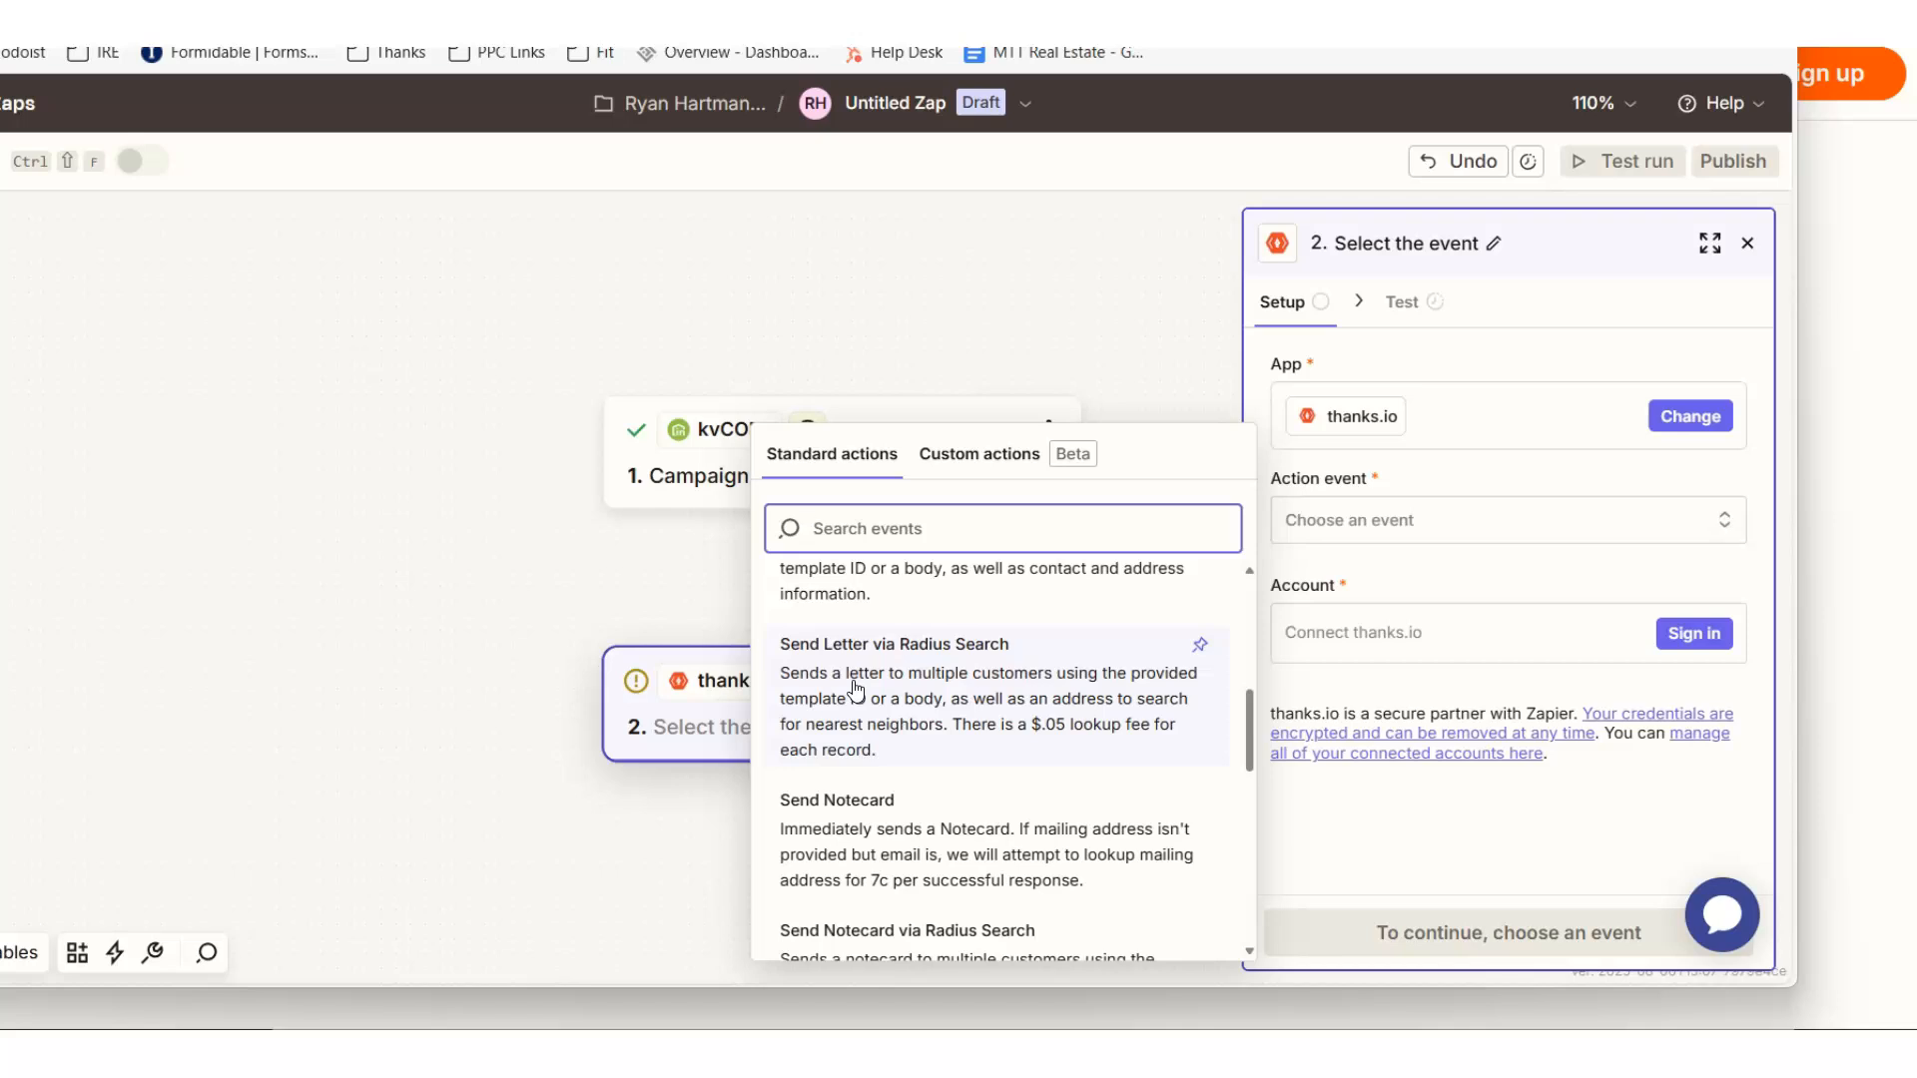
pyautogui.click(884, 675)
pyautogui.scroll(-7, 889, 679)
pyautogui.scroll(4, 914, 794)
pyautogui.scroll(8, 918, 804)
pyautogui.scroll(-6, 958, 688)
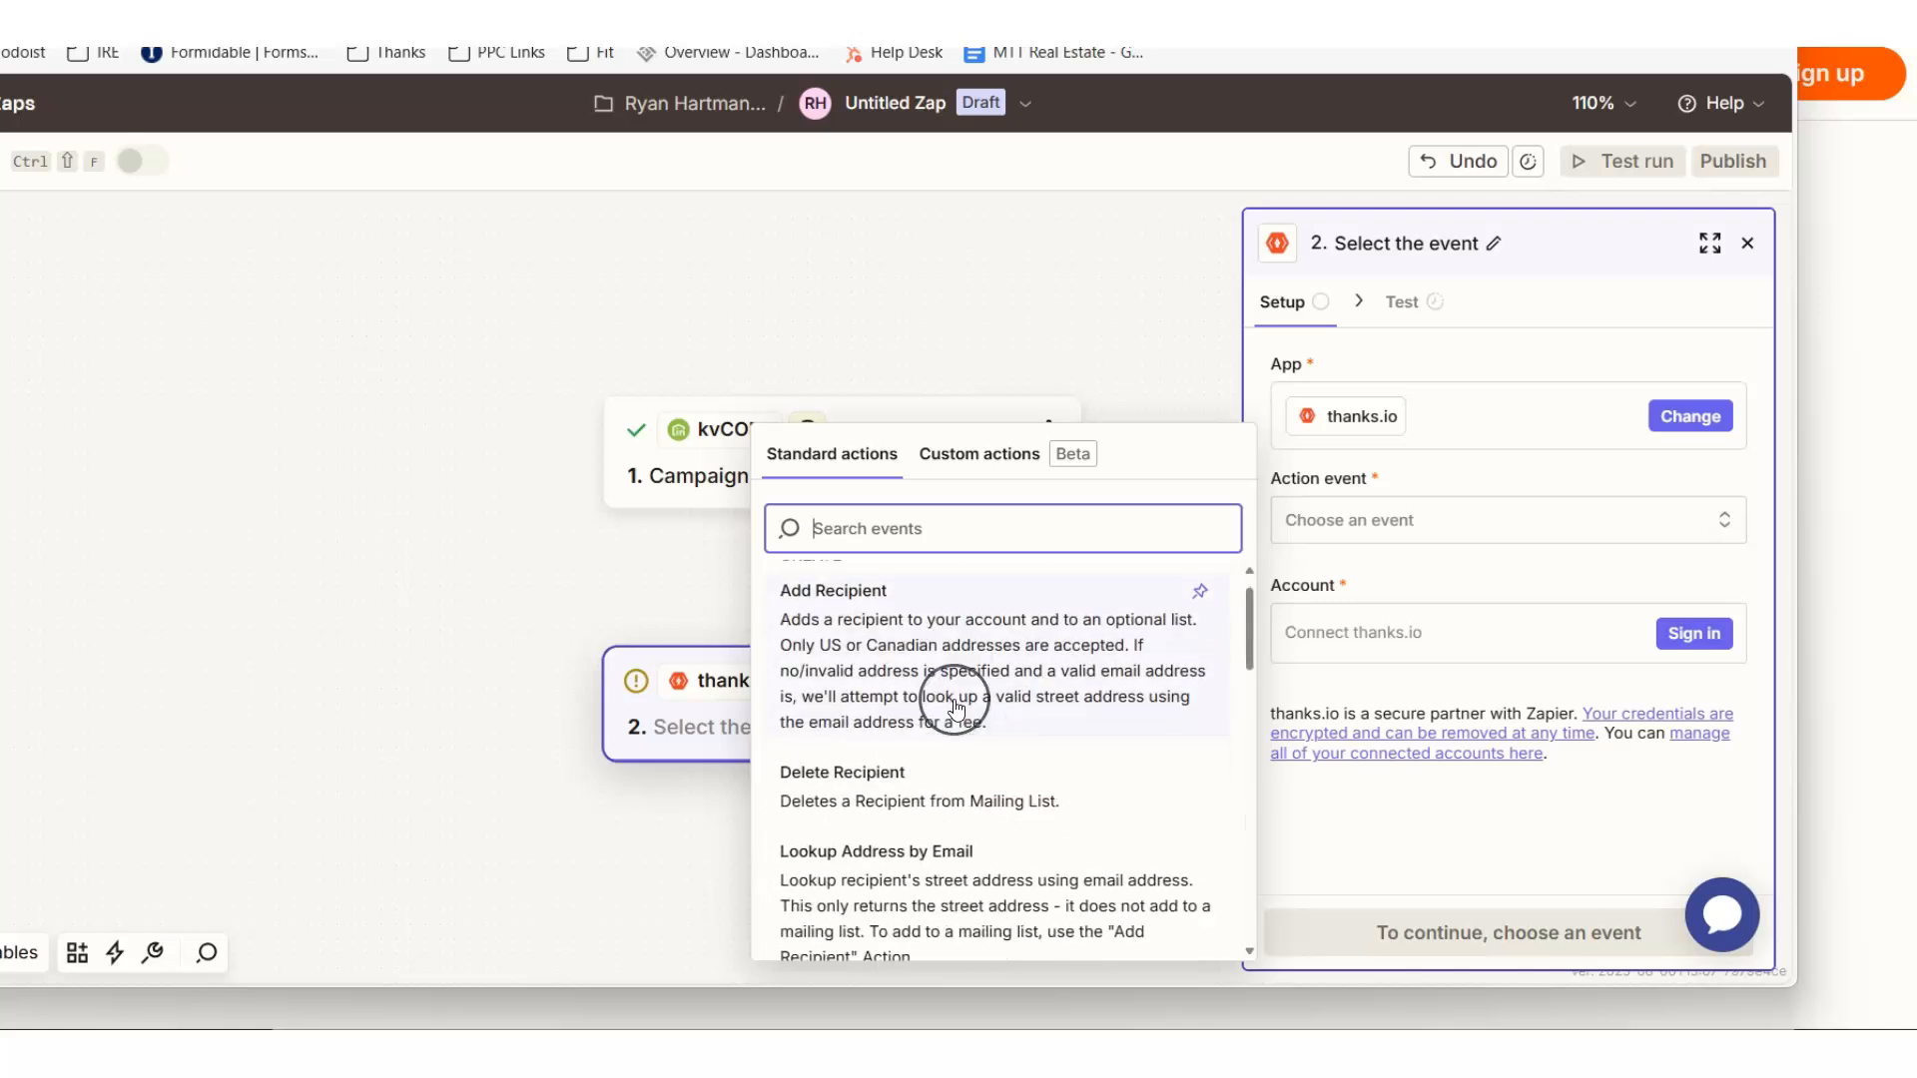
pyautogui.scroll(-3, 956, 707)
pyautogui.scroll(1, 956, 707)
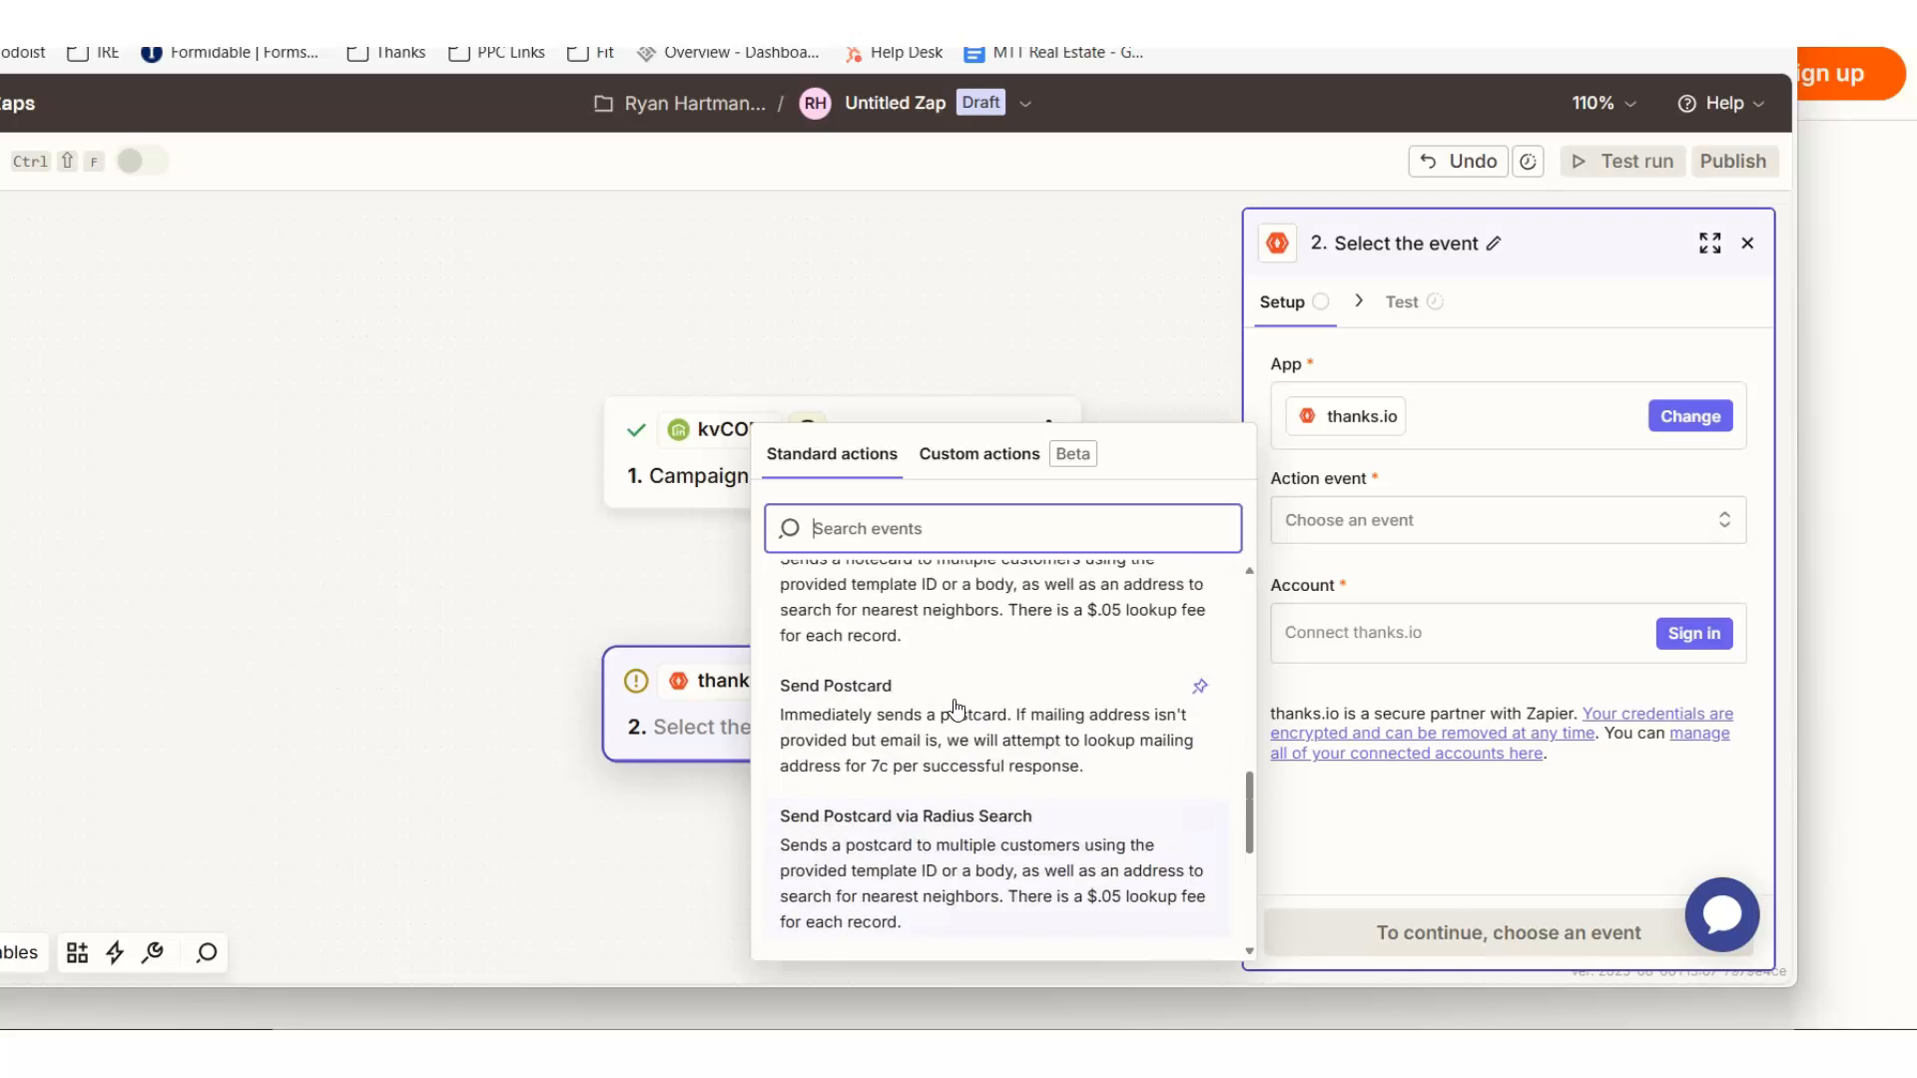
pyautogui.click(929, 729)
pyautogui.click(915, 726)
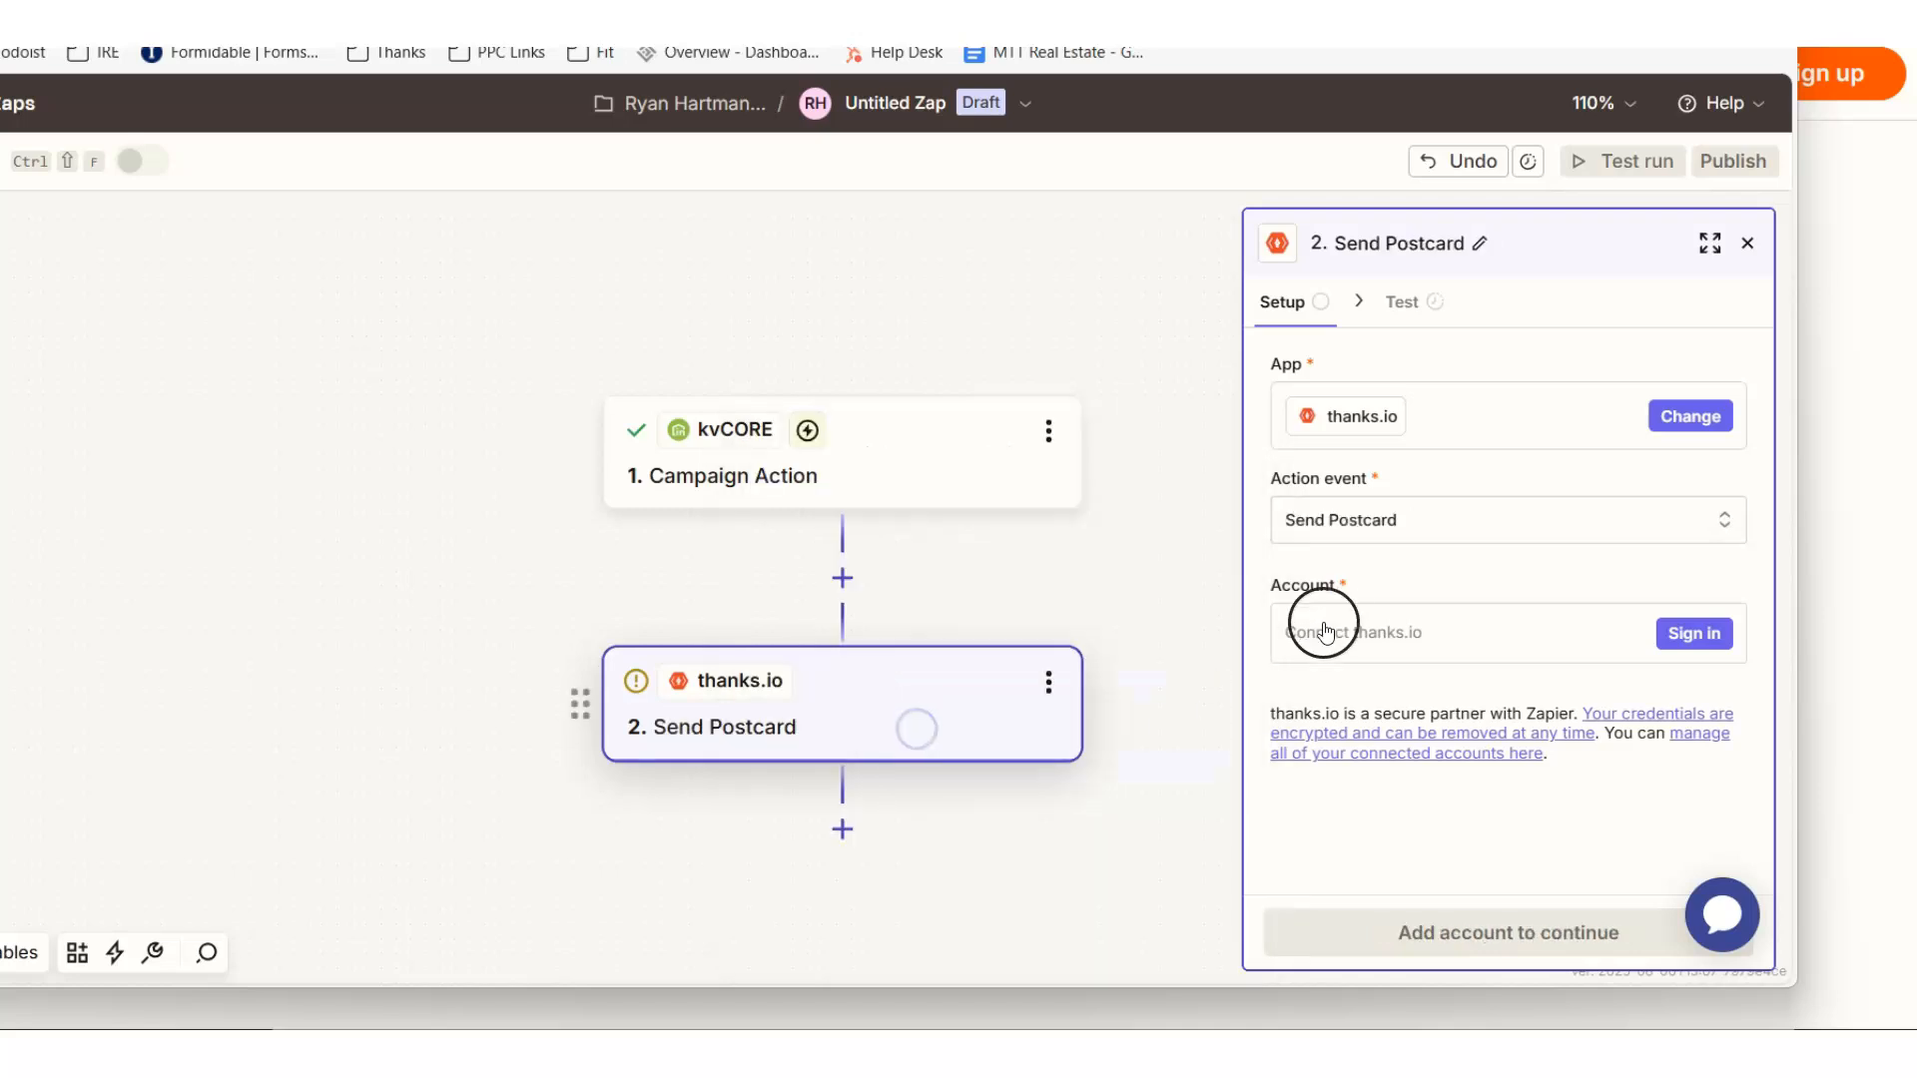
# - Connect the thanks.io account to the Send Postcard step and continue to its field configuration
pyautogui.click(1665, 657)
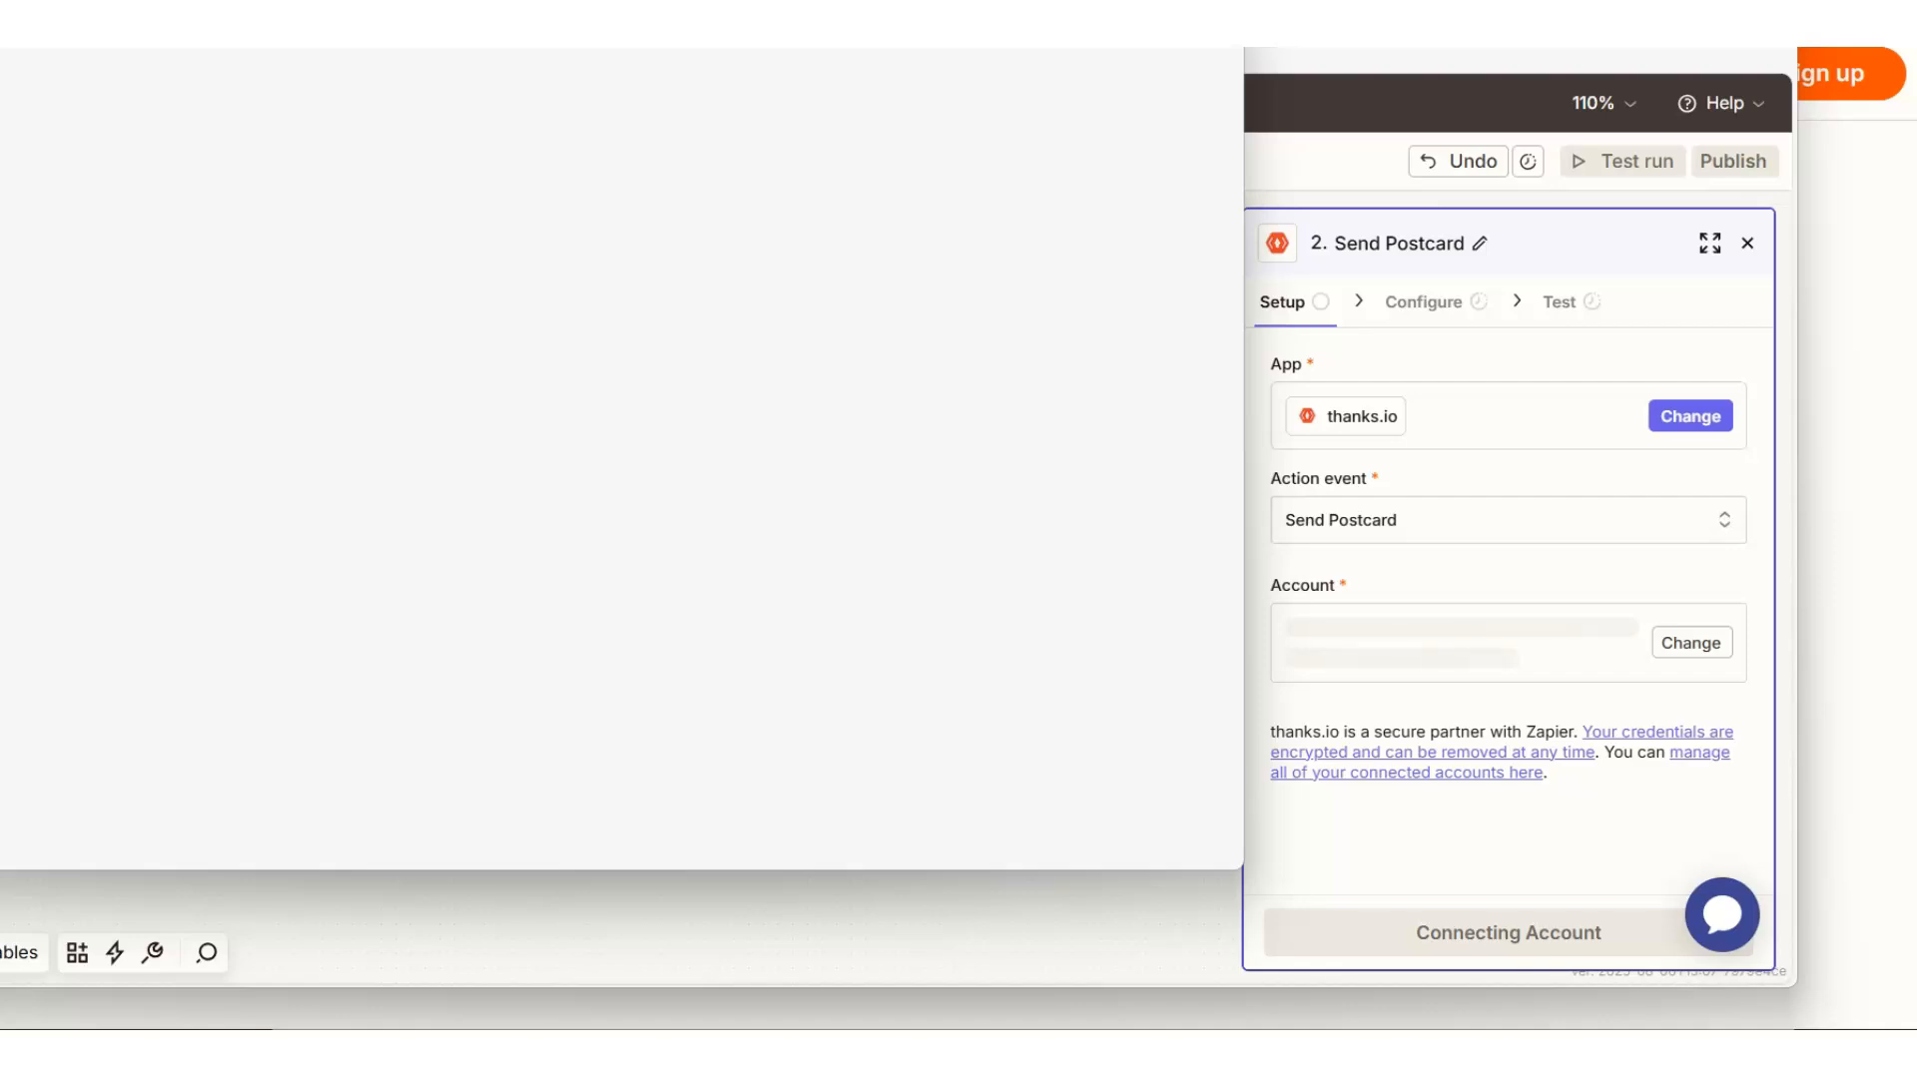
pyautogui.moveTo(699, 48); pyautogui.dragTo(784, 51)
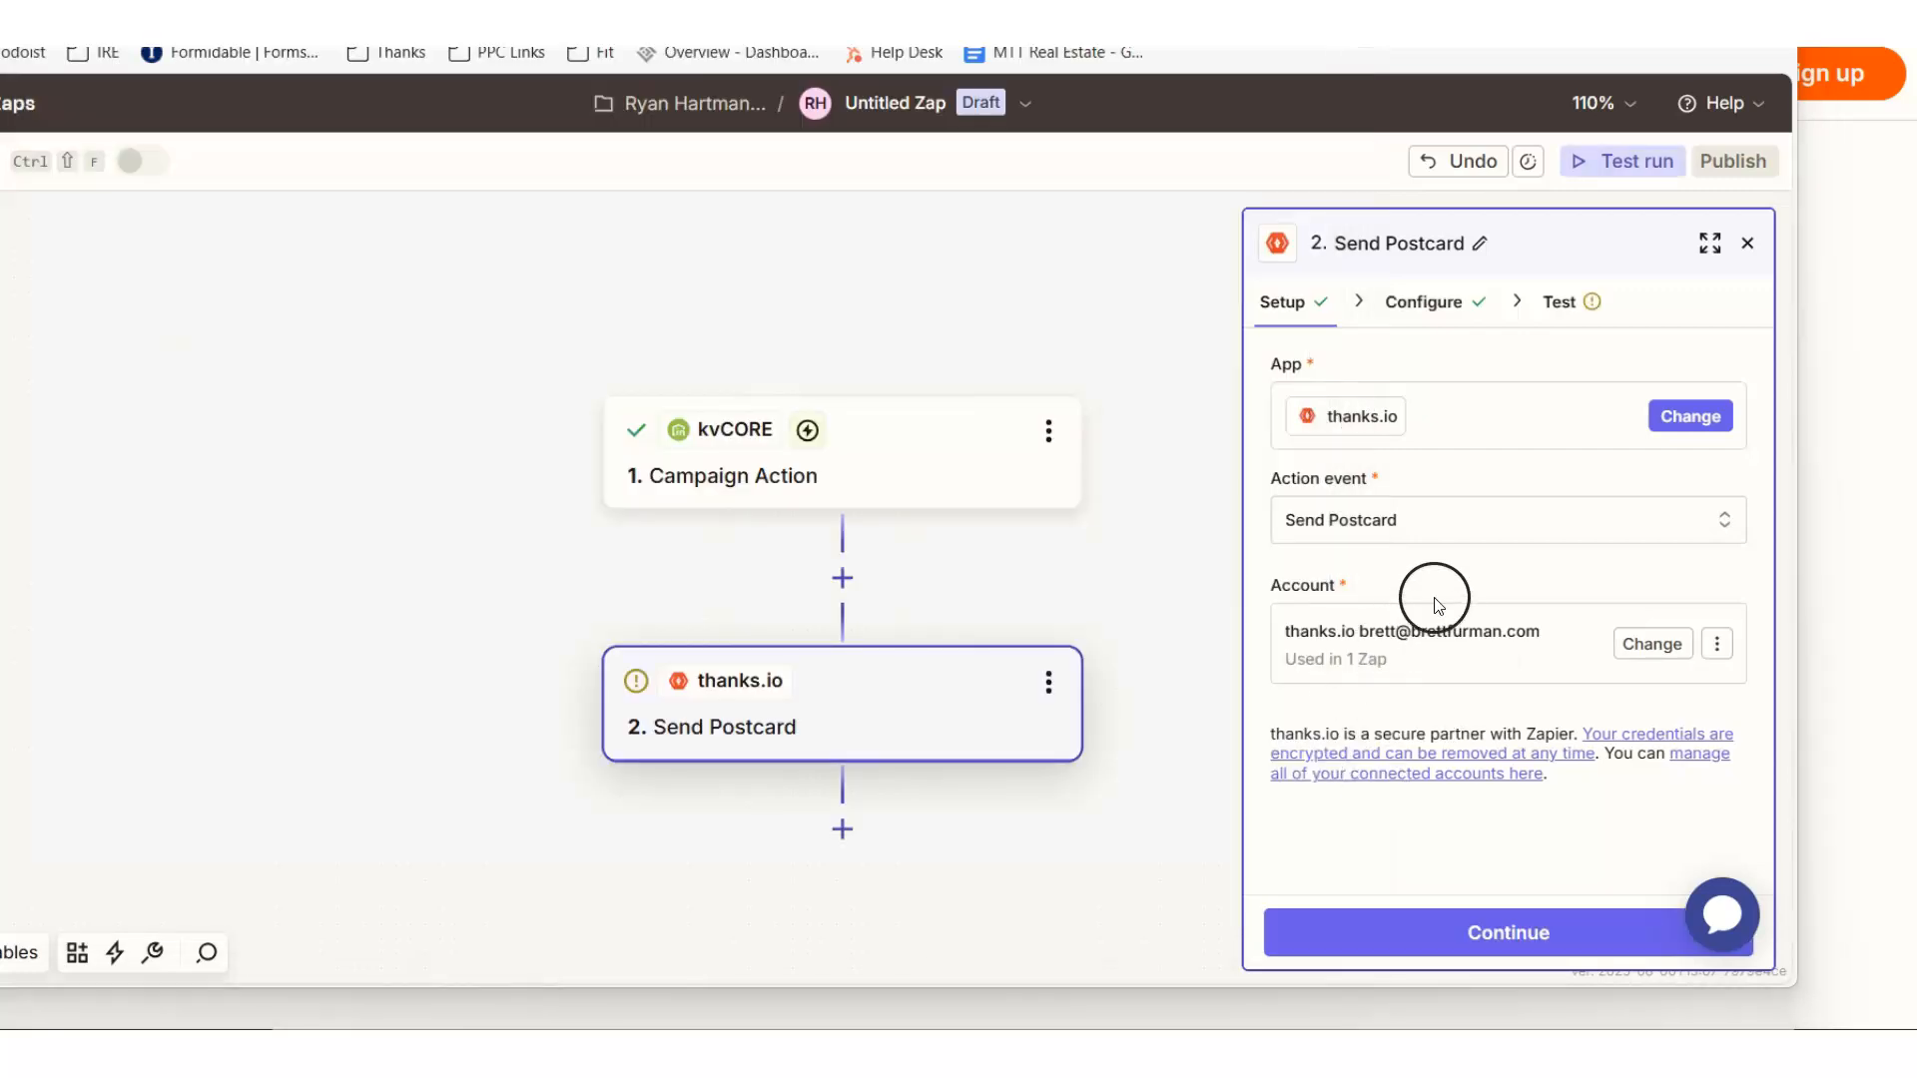
pyautogui.click(1473, 934)
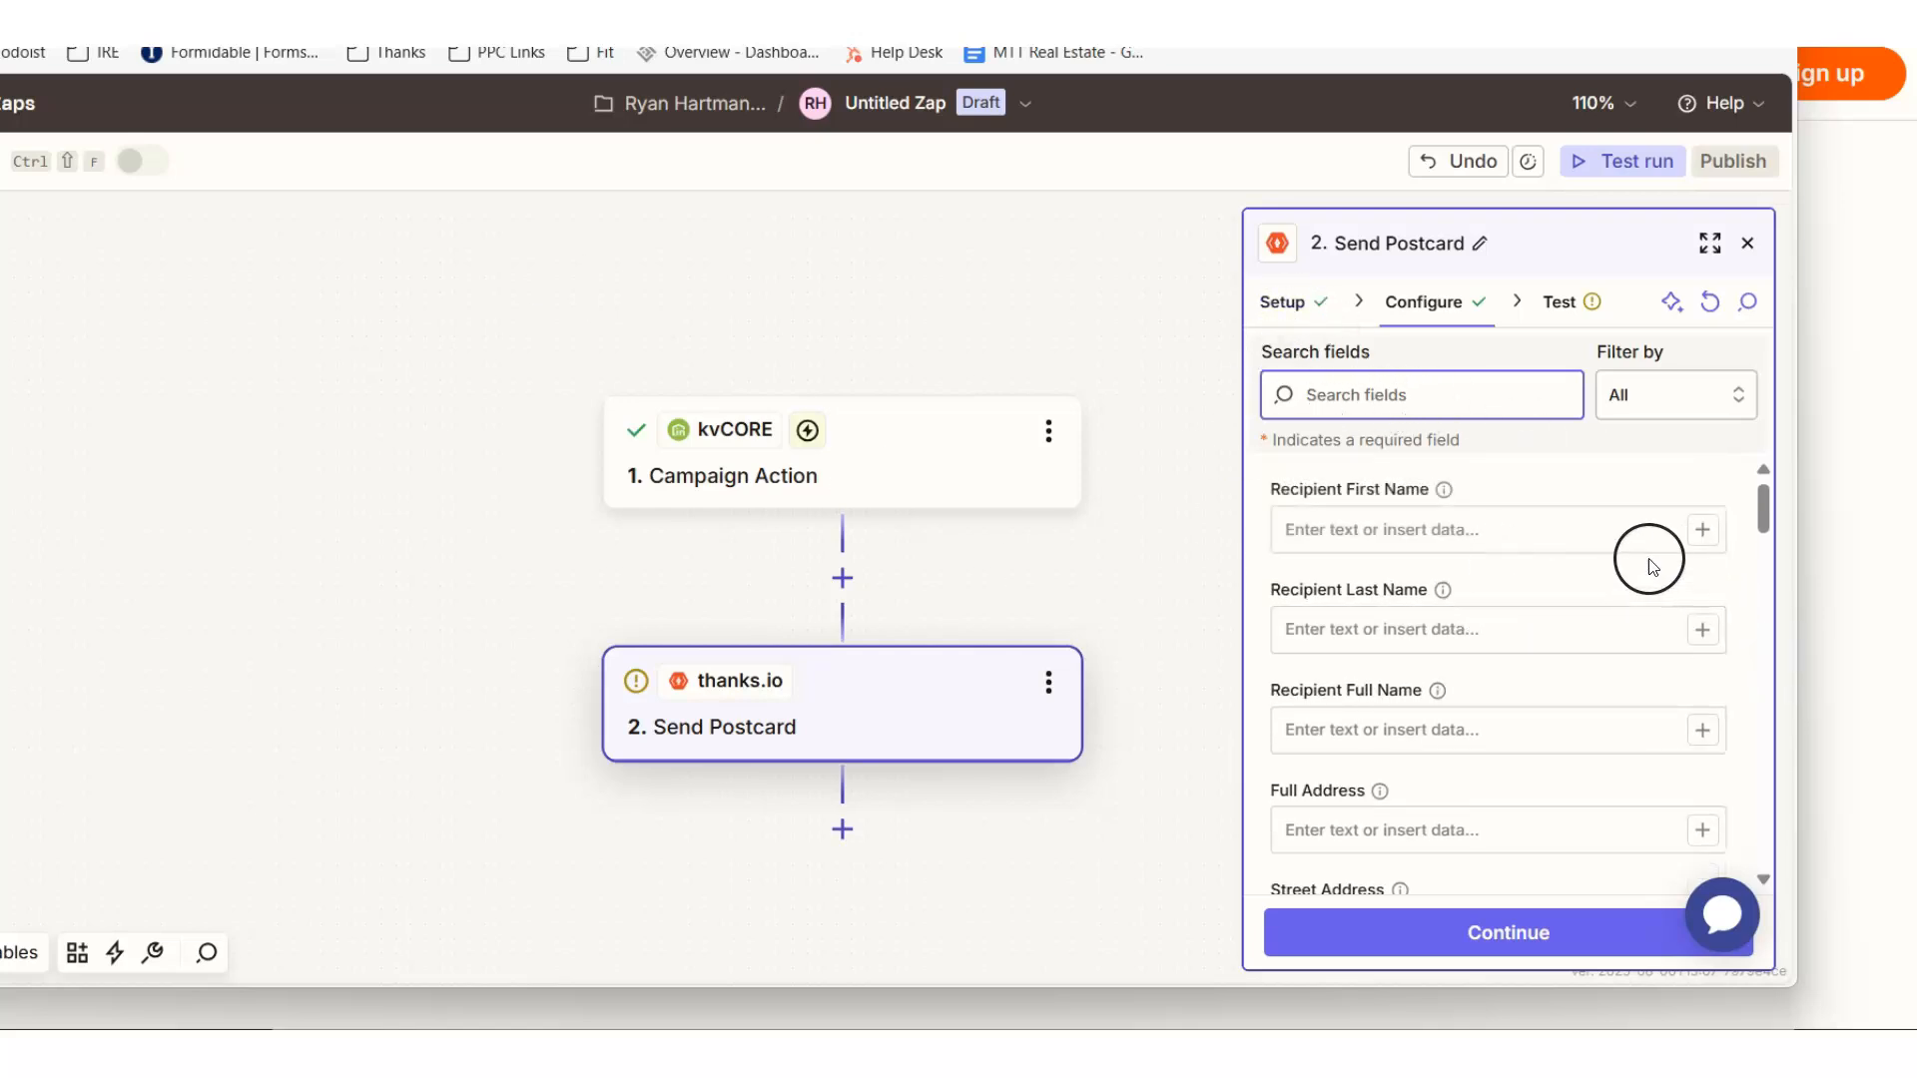
# - Map the postcard's Recipient First Name and Recipient Last Name to kvCORE's Firstname and Lastname values
pyautogui.click(1697, 532)
pyautogui.click(887, 468)
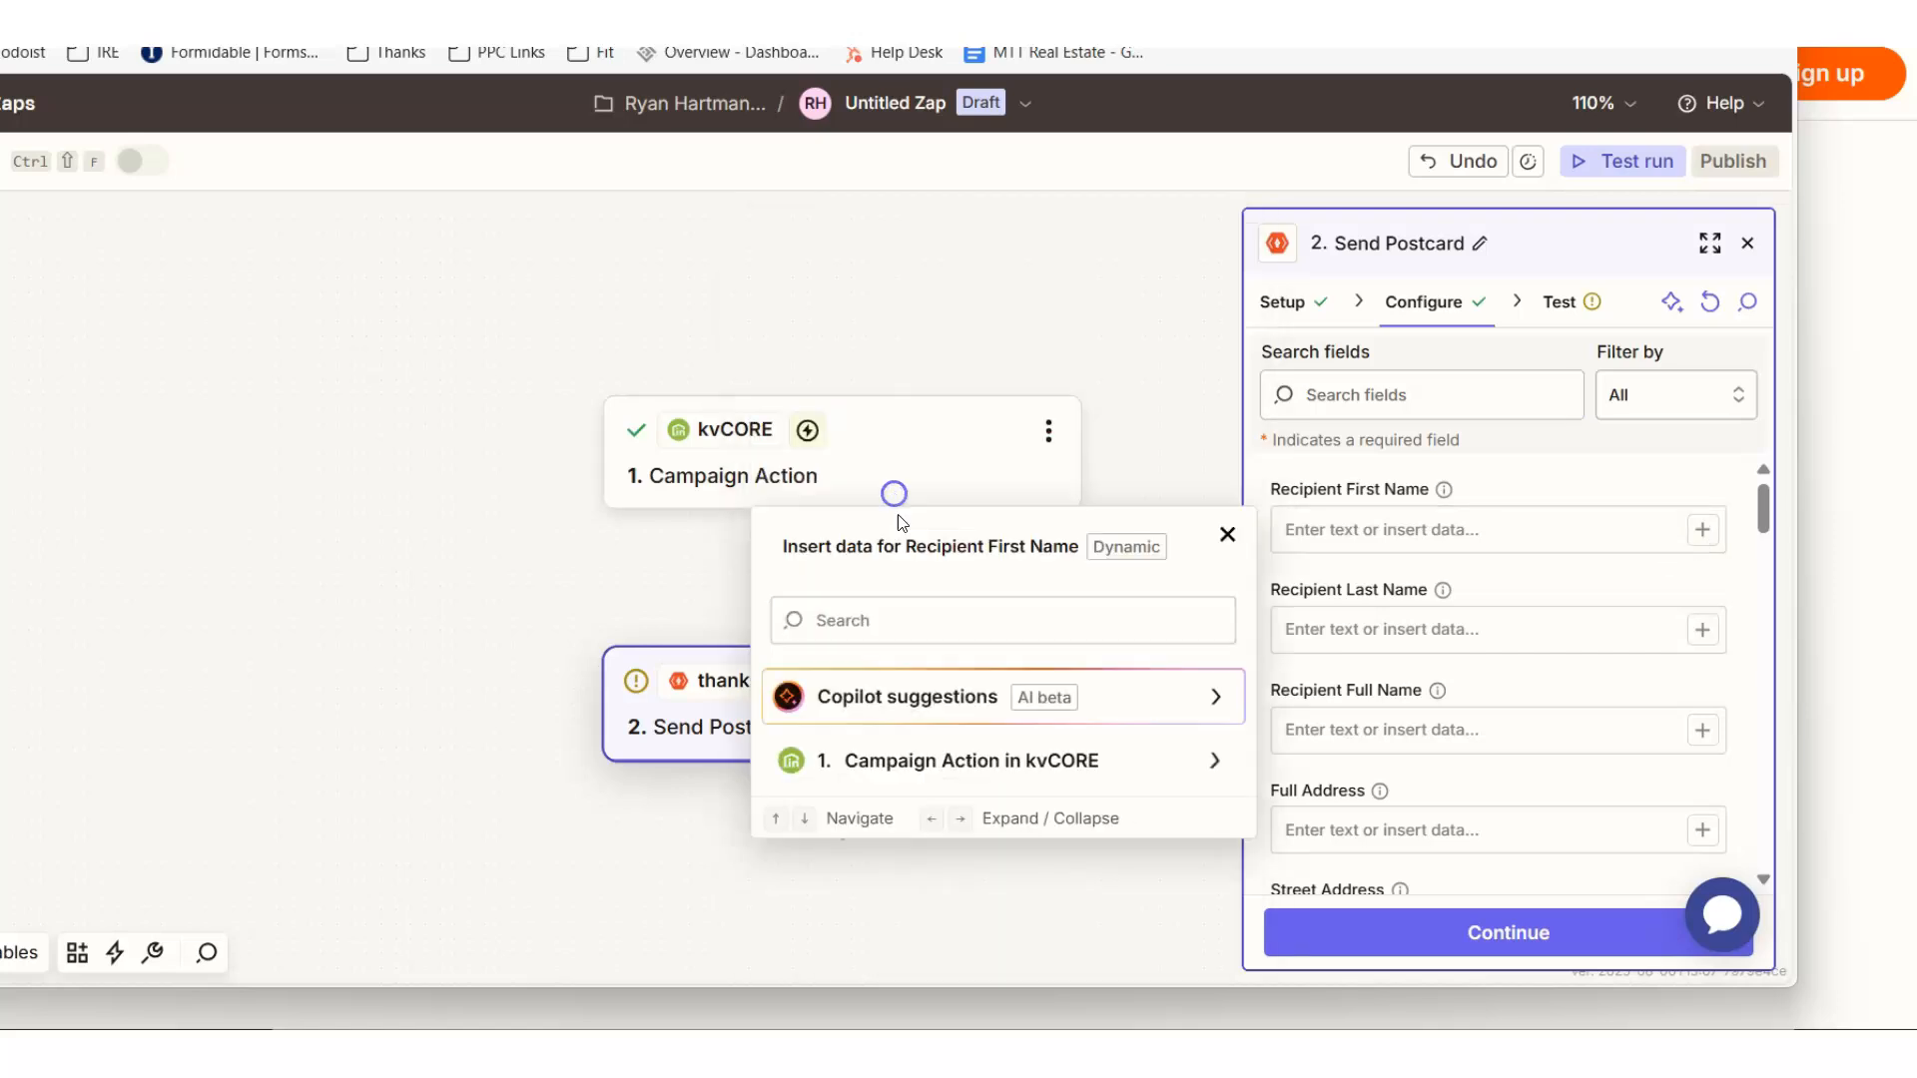
pyautogui.click(1702, 529)
pyautogui.click(991, 770)
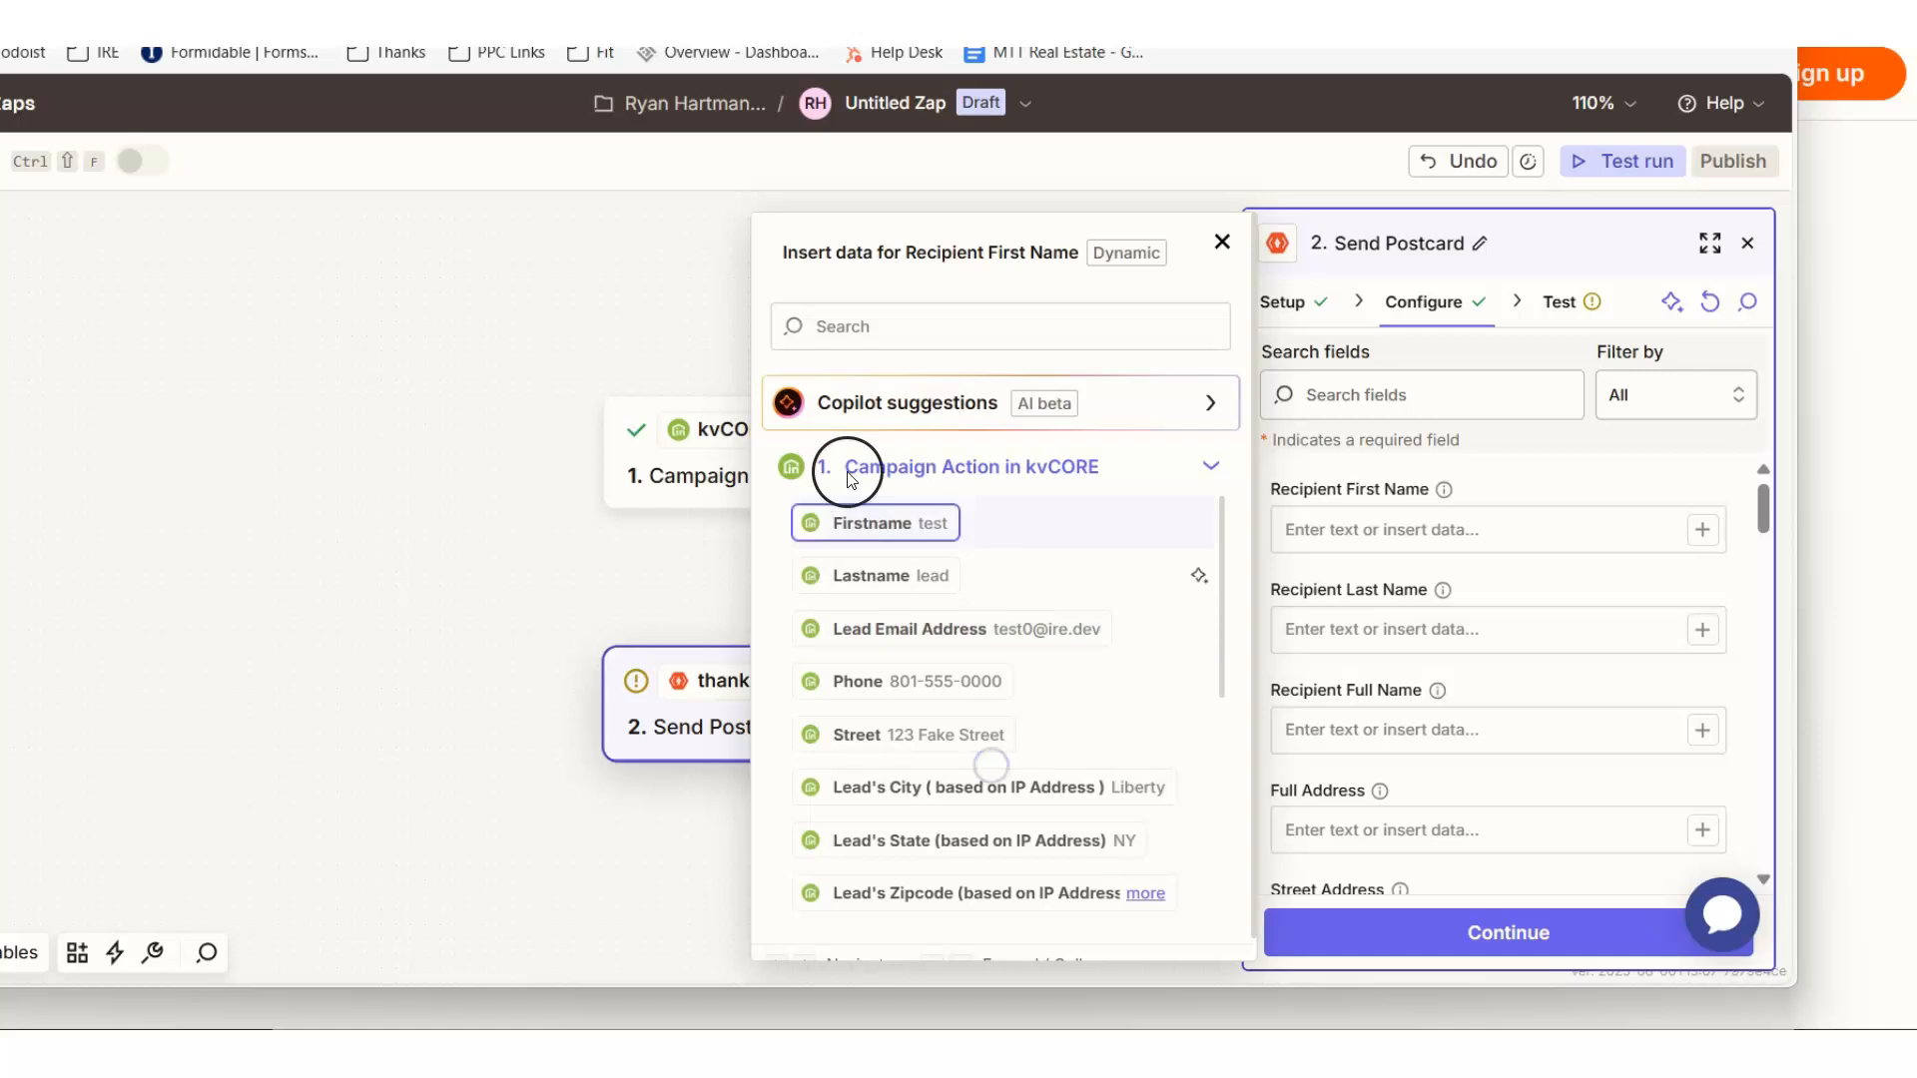
pyautogui.click(866, 523)
pyautogui.click(1702, 630)
pyautogui.click(900, 573)
pyautogui.scroll(-5, 1584, 603)
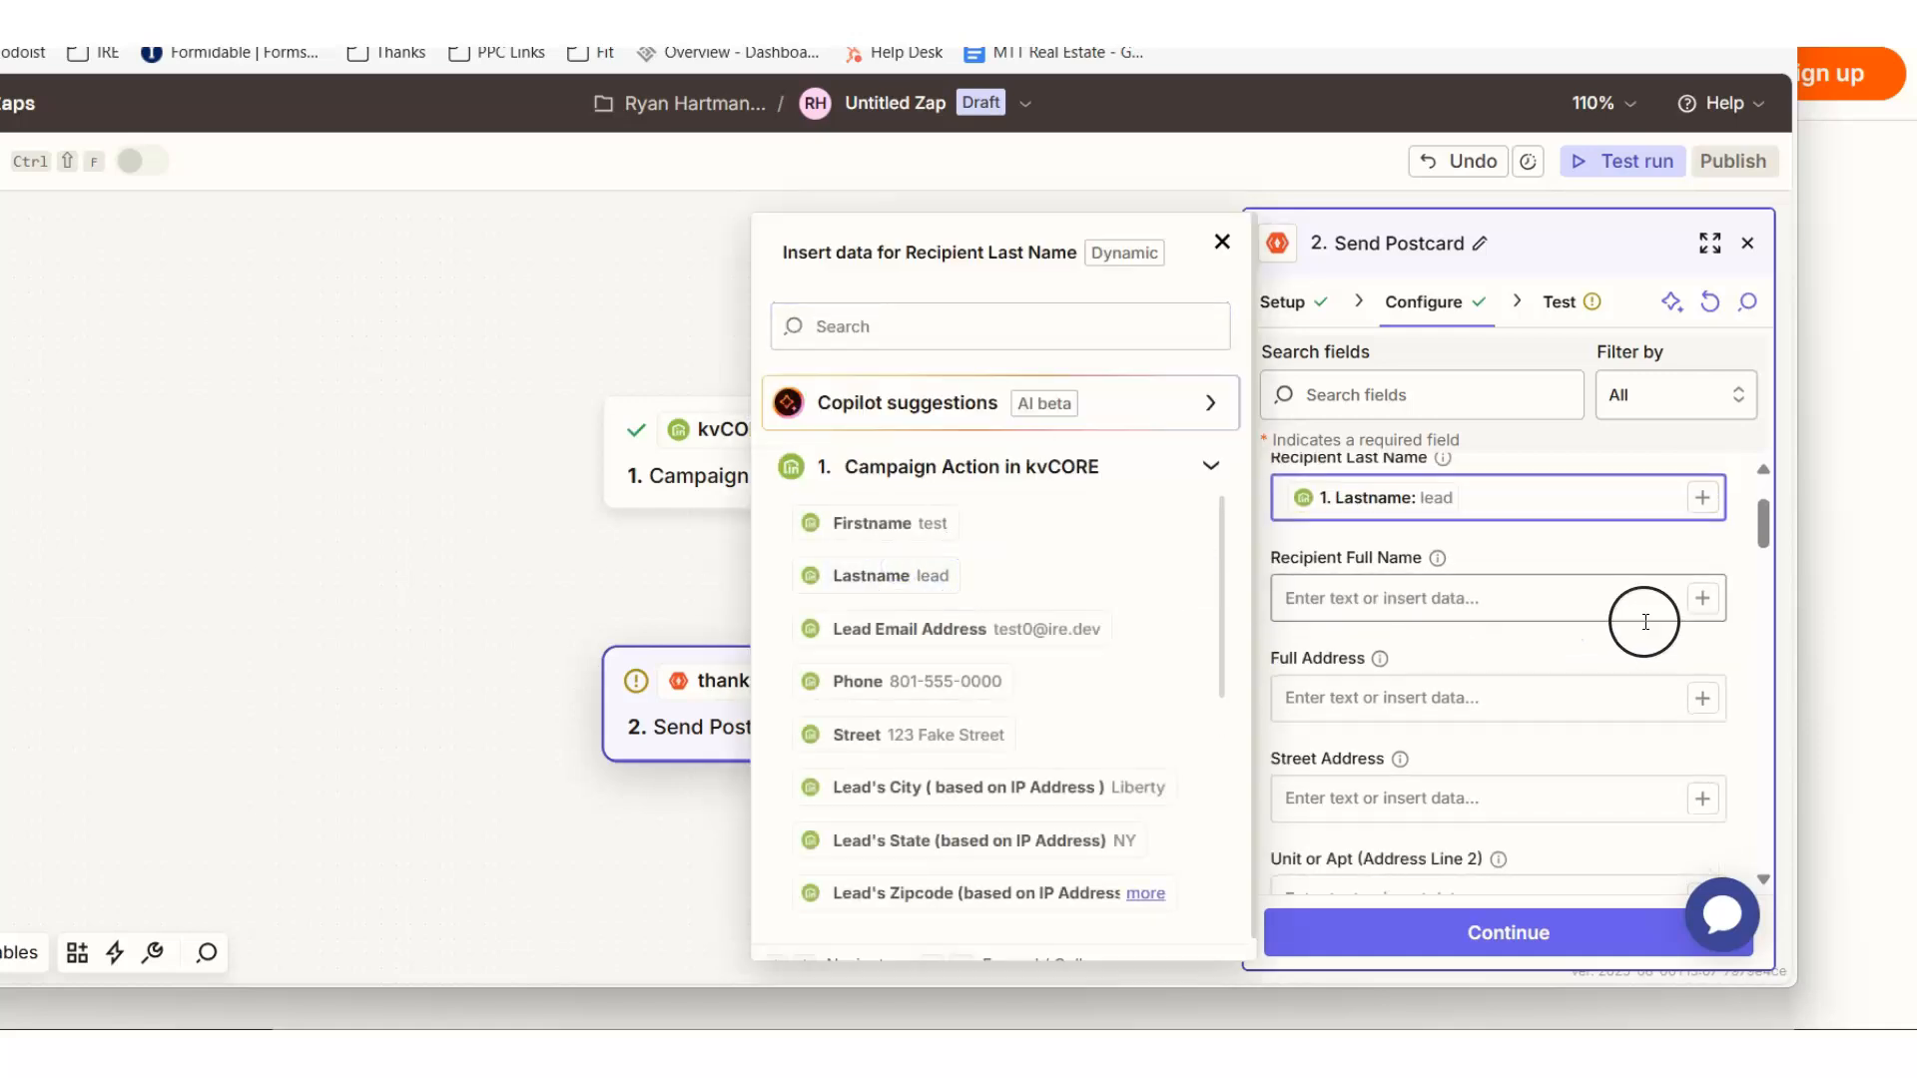
pyautogui.scroll(3, 1626, 633)
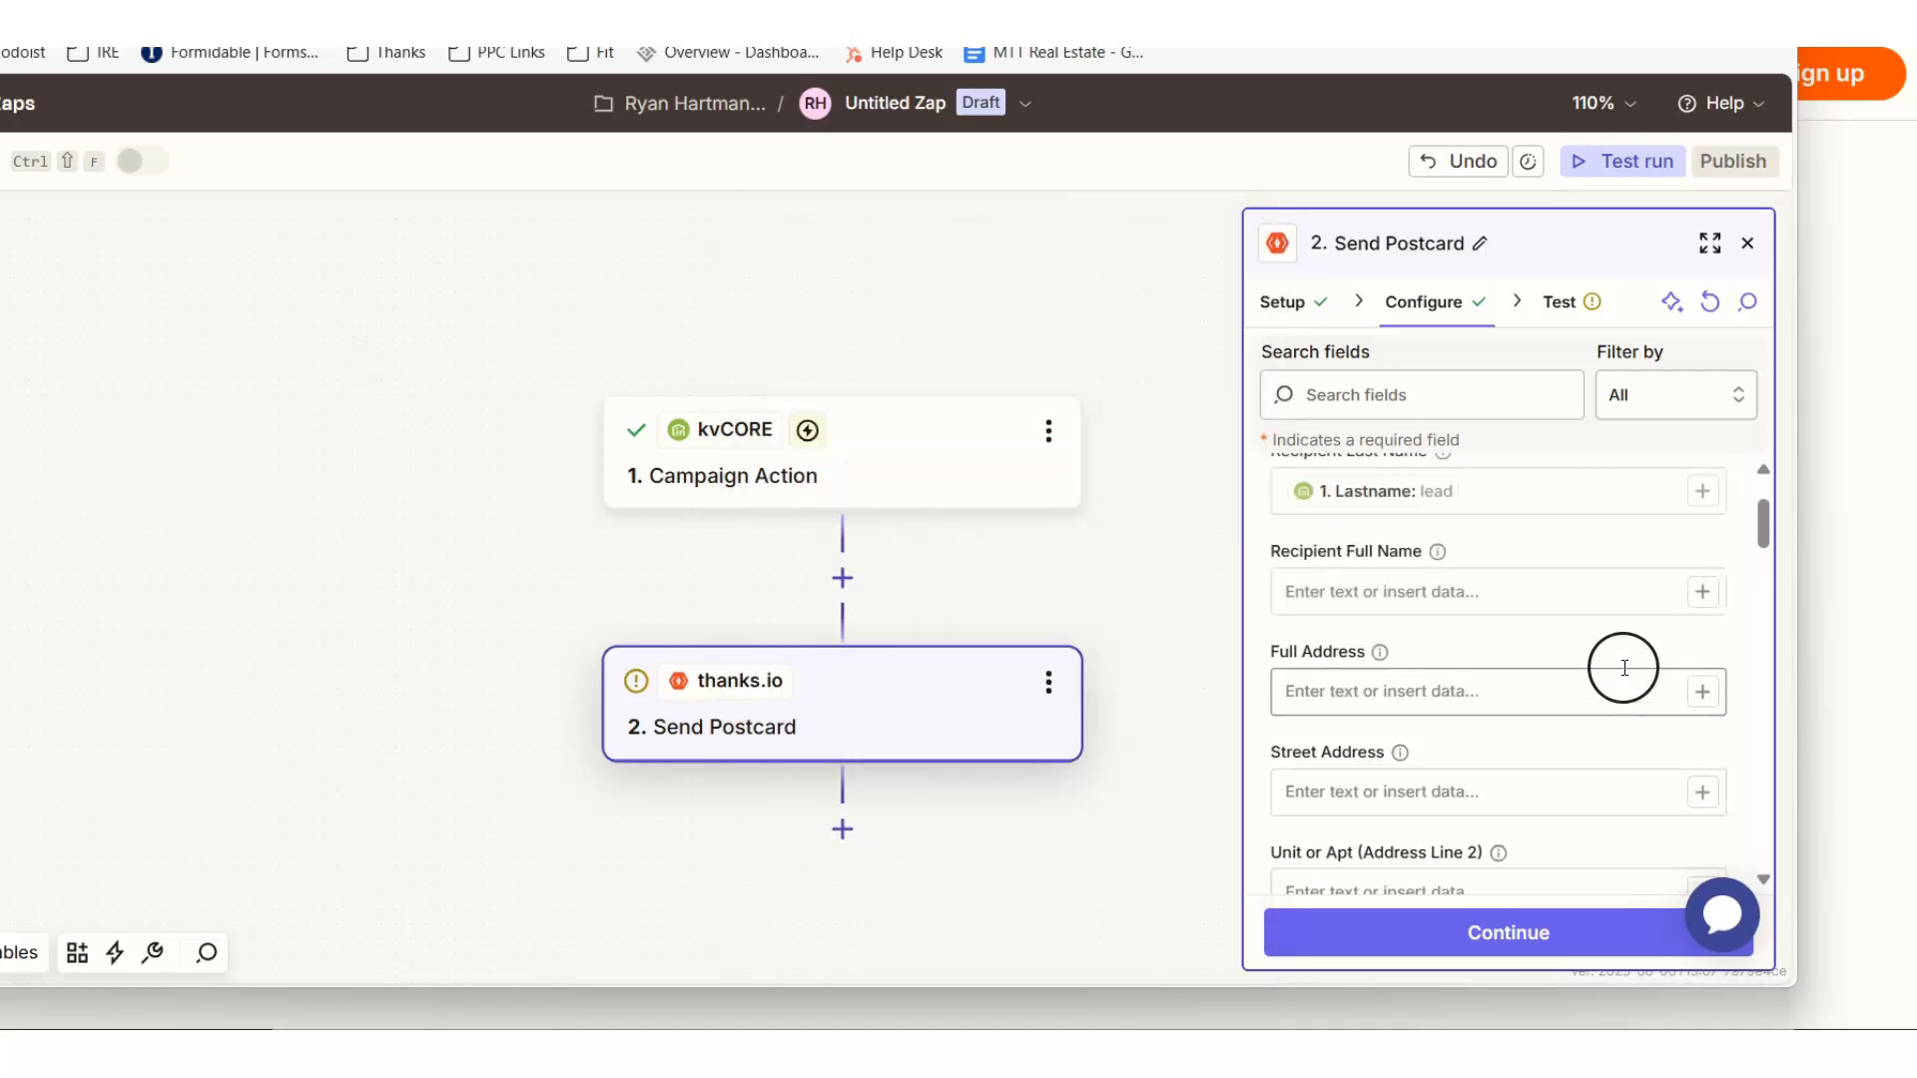
# - Map the postcard's Street Address to the Street value from the kvCORE Campaign Action, leaving Full Address empty
pyautogui.click(1703, 692)
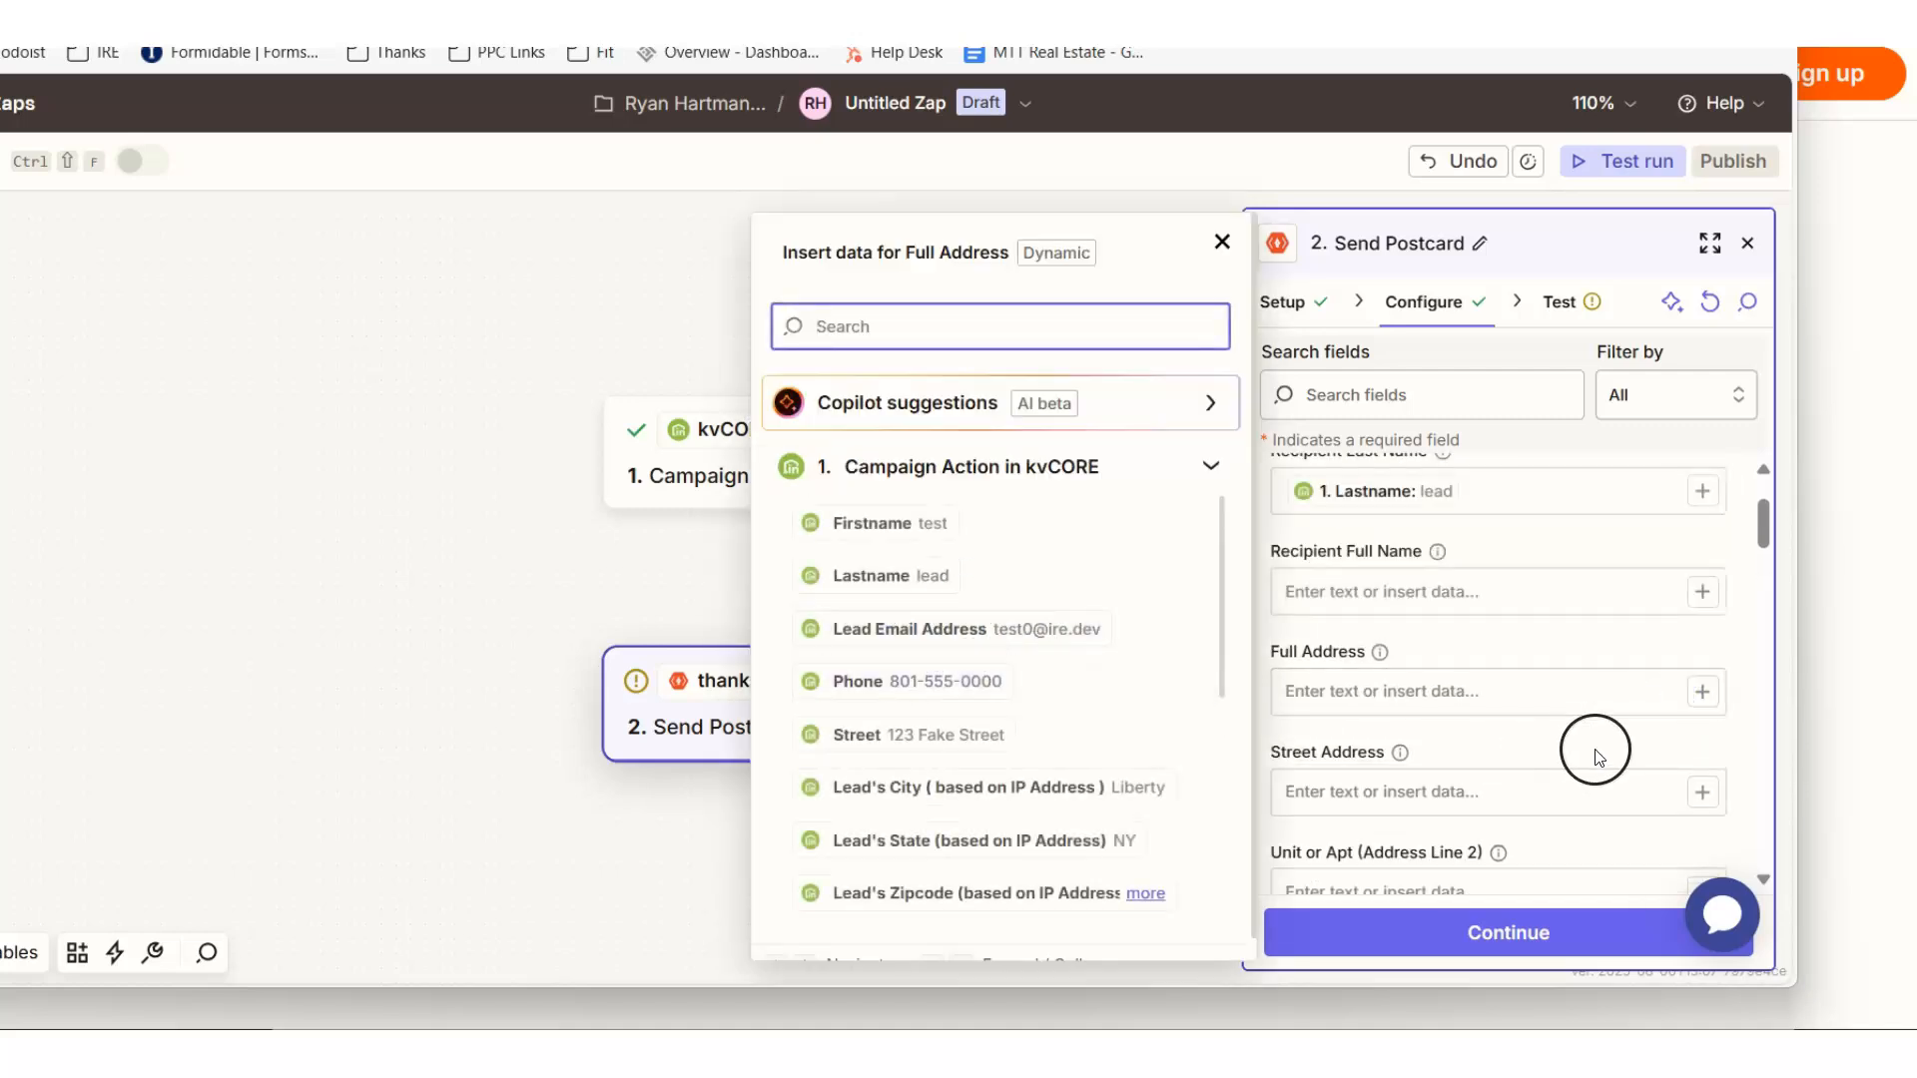
pyautogui.scroll(-2, 1591, 753)
pyautogui.click(1703, 658)
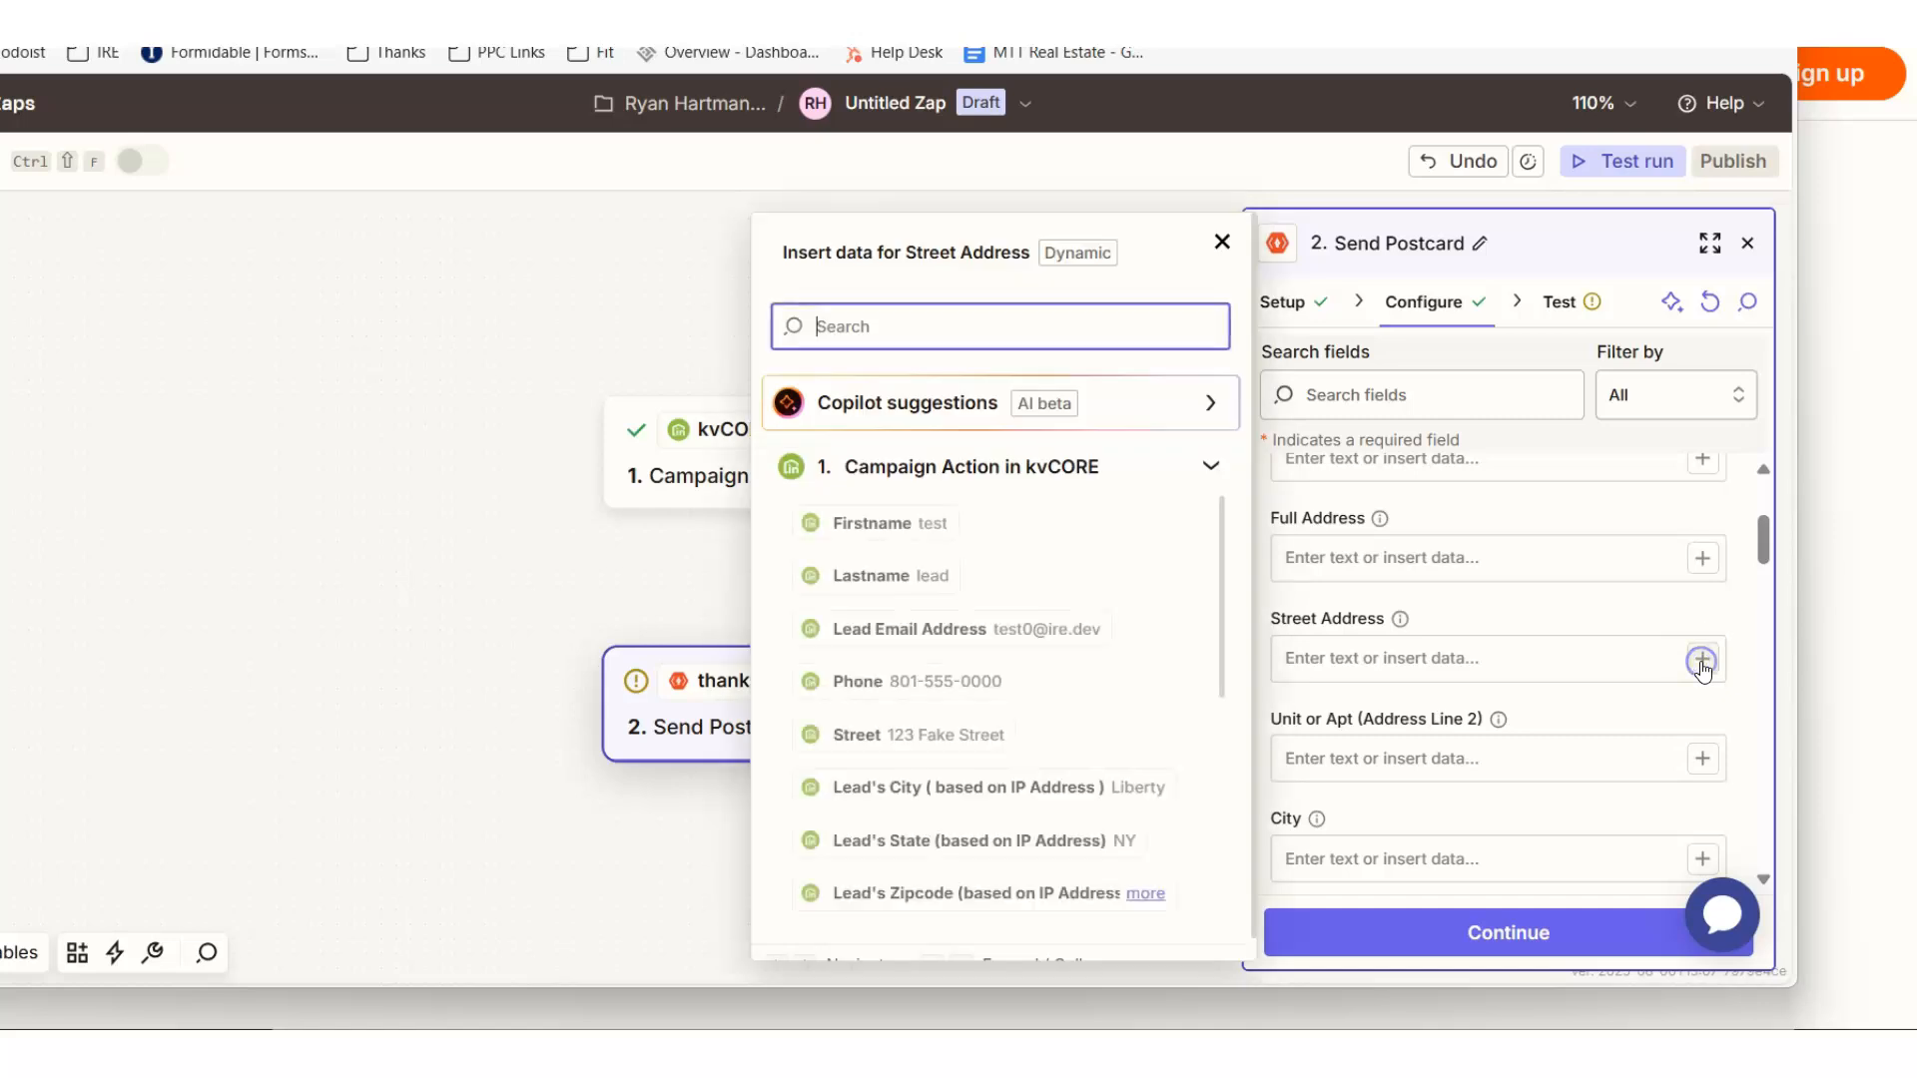
pyautogui.scroll(-2, 966, 684)
pyautogui.click(924, 600)
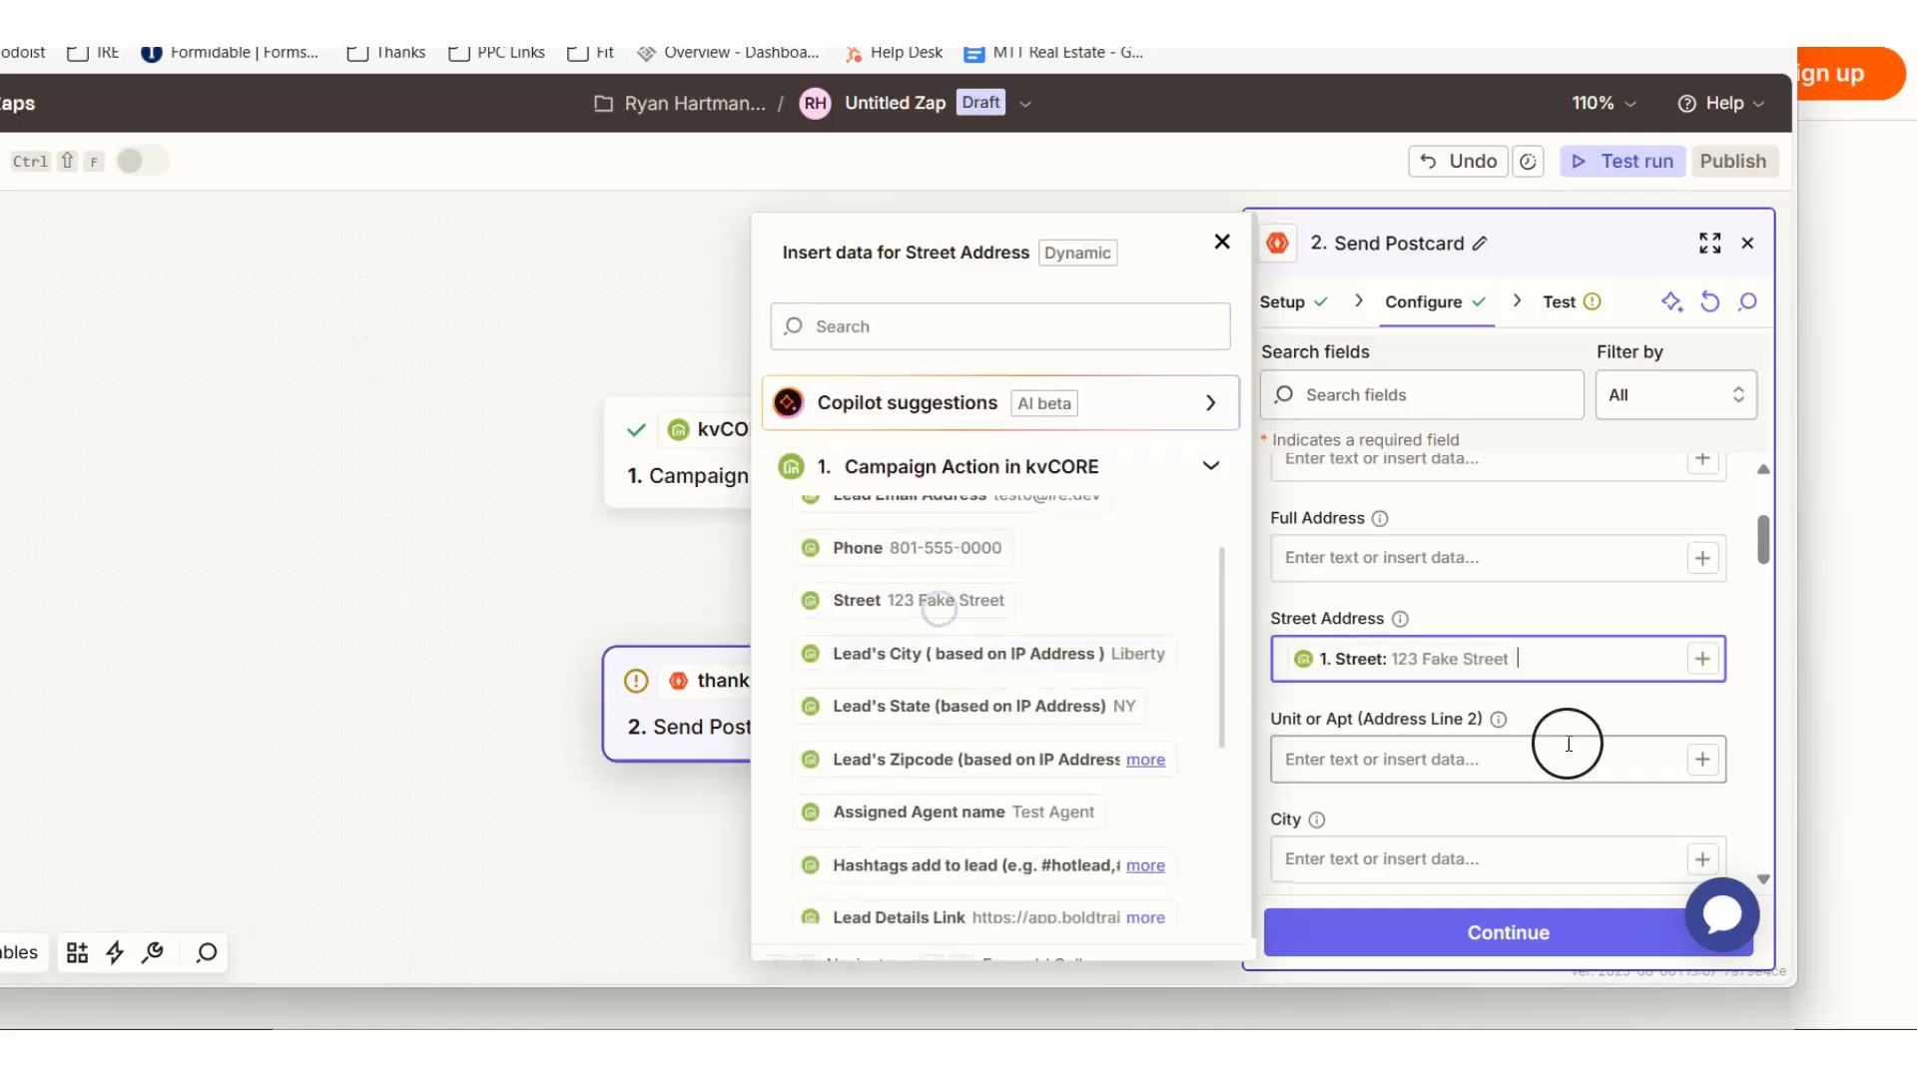
pyautogui.scroll(-4, 1677, 747)
pyautogui.click(1703, 592)
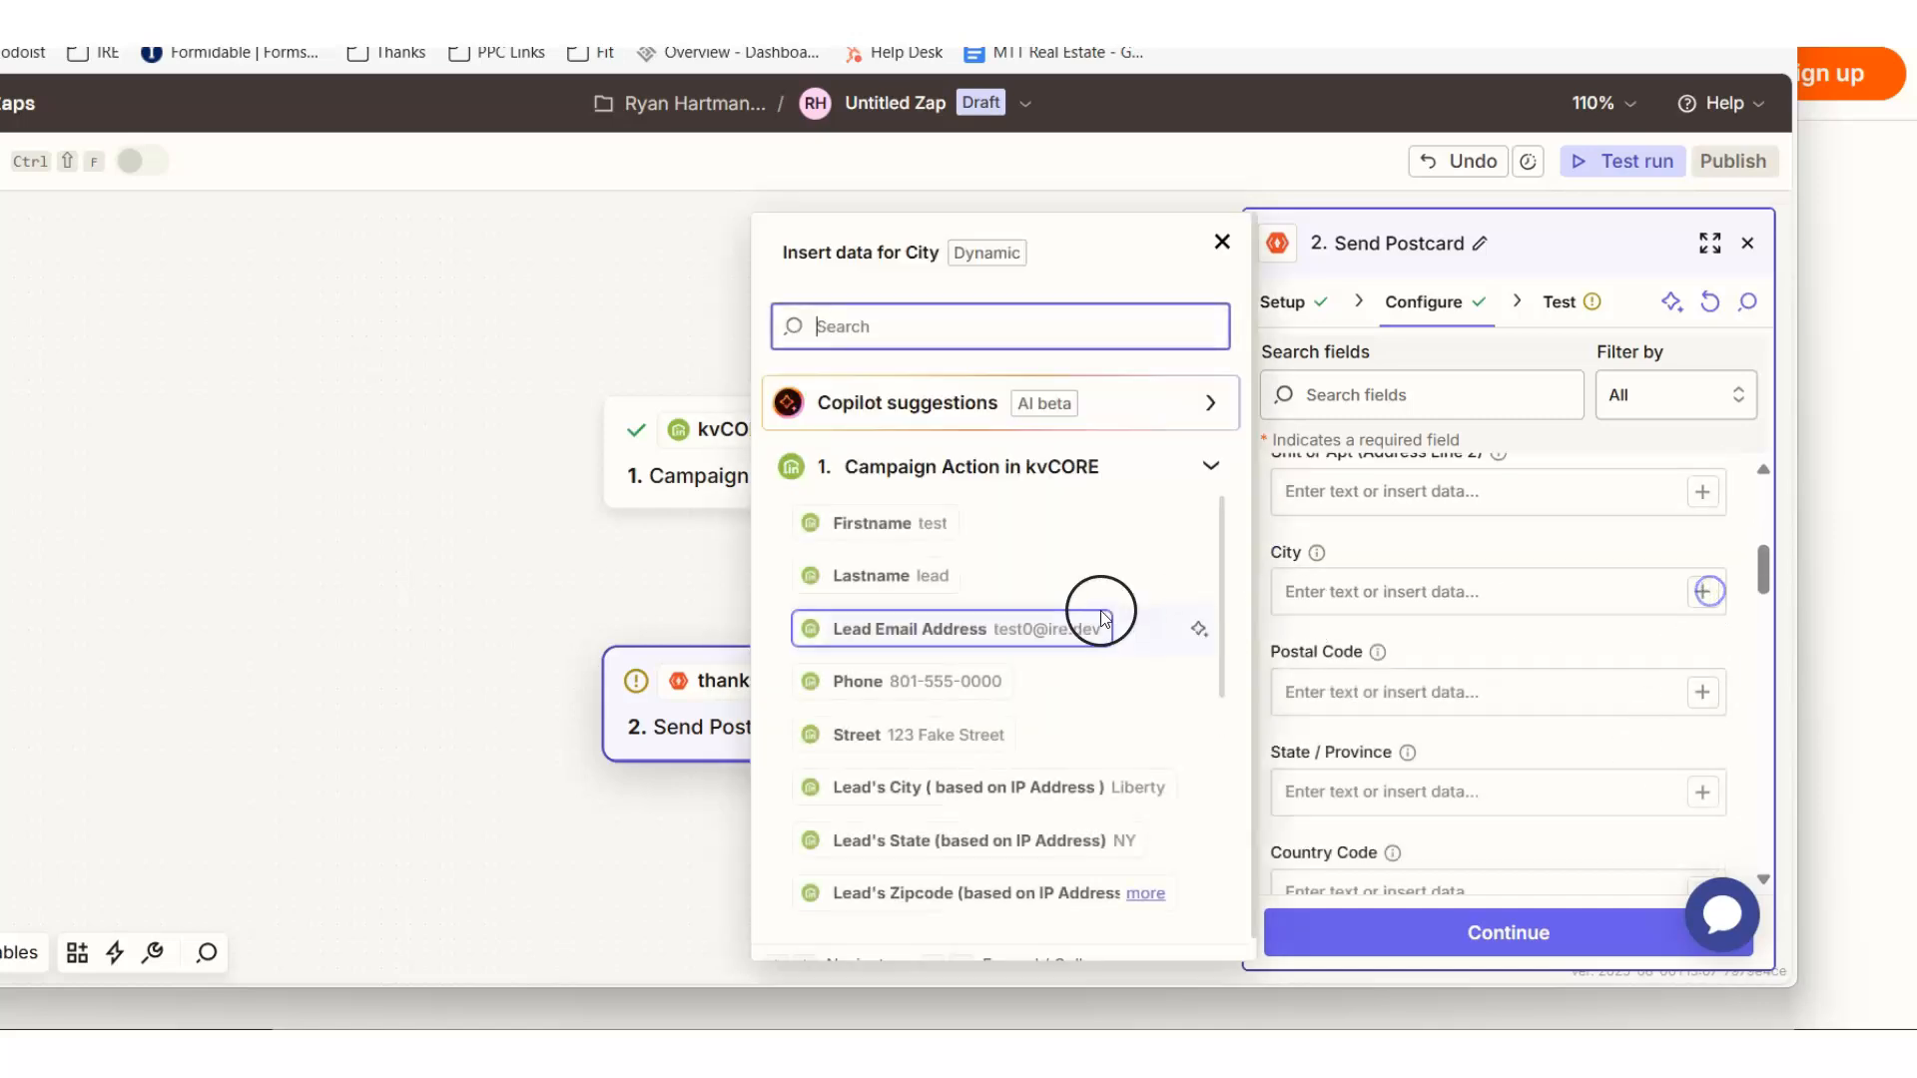
pyautogui.click(456, 443)
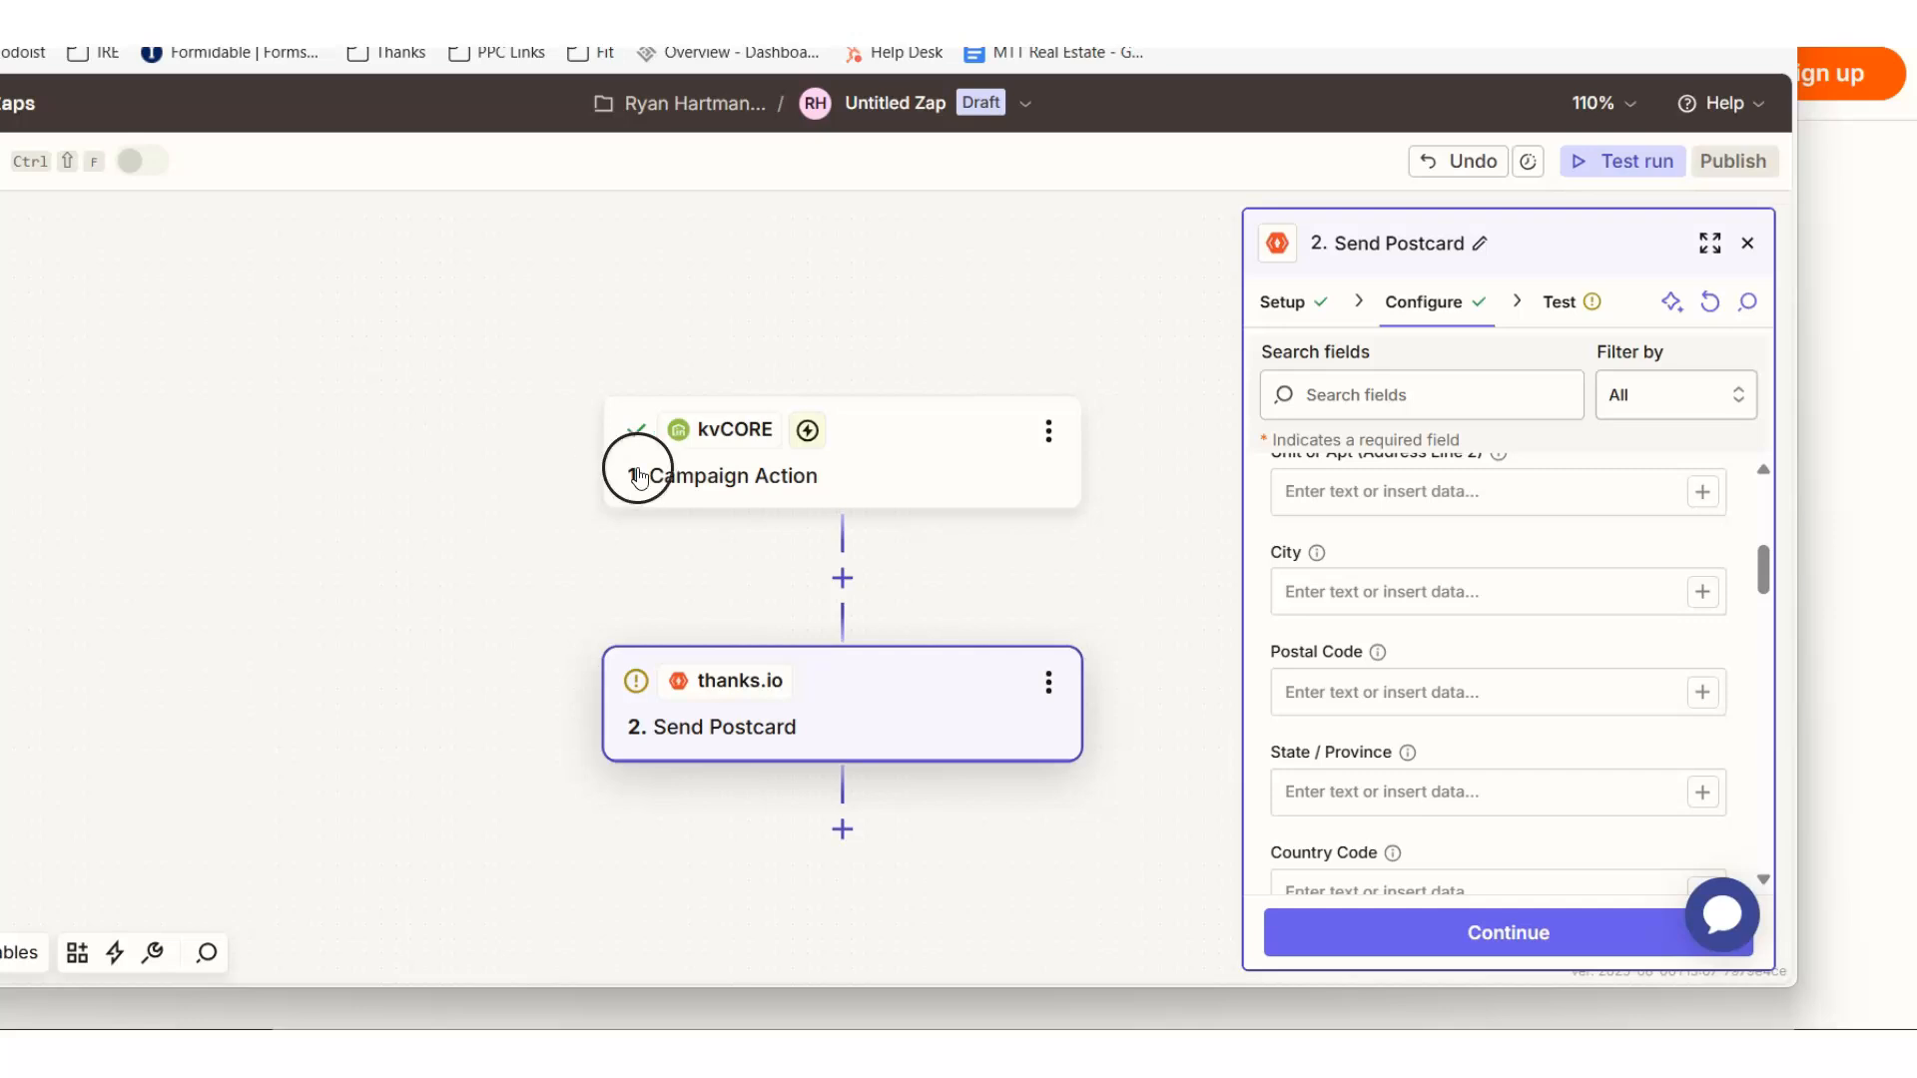
# - Replace kvCORE with thanks.io as the app of the Zap's trigger step
pyautogui.click(709, 434)
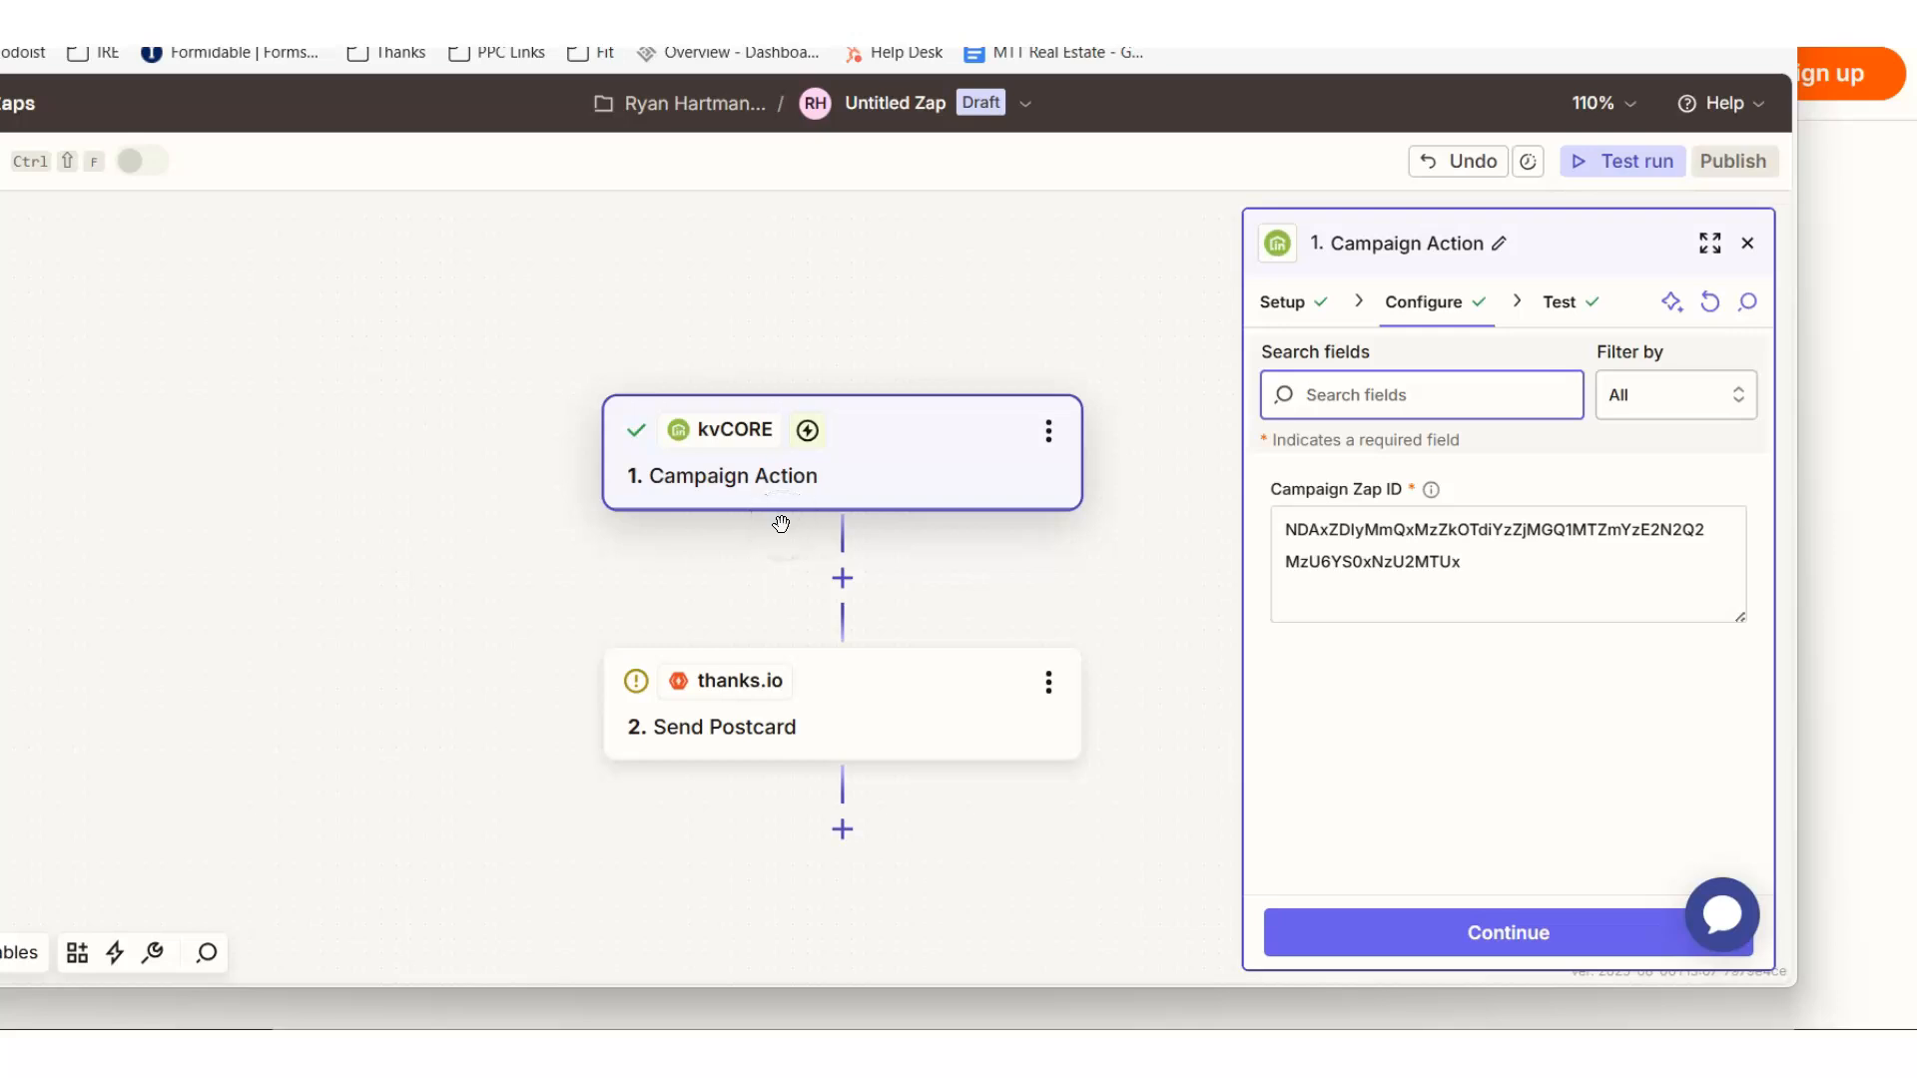
pyautogui.click(1289, 301)
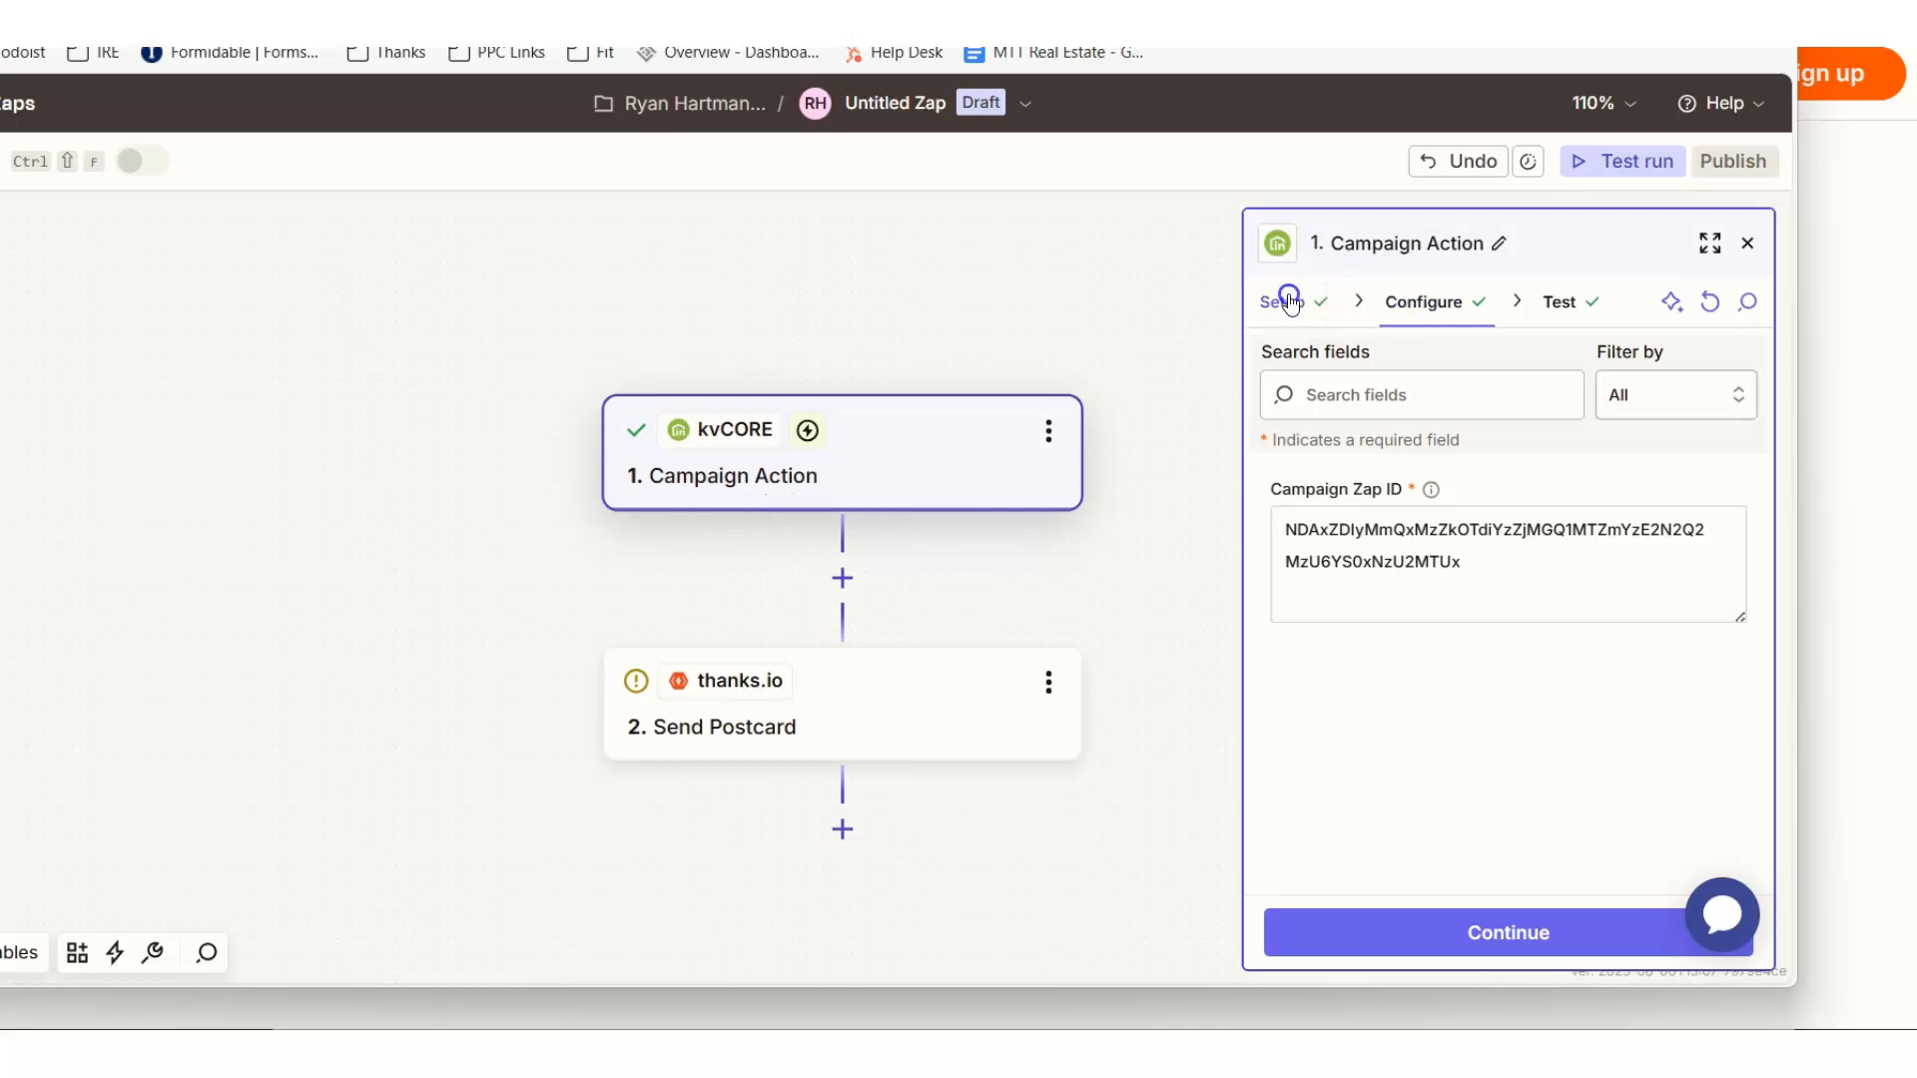
pyautogui.click(1672, 416)
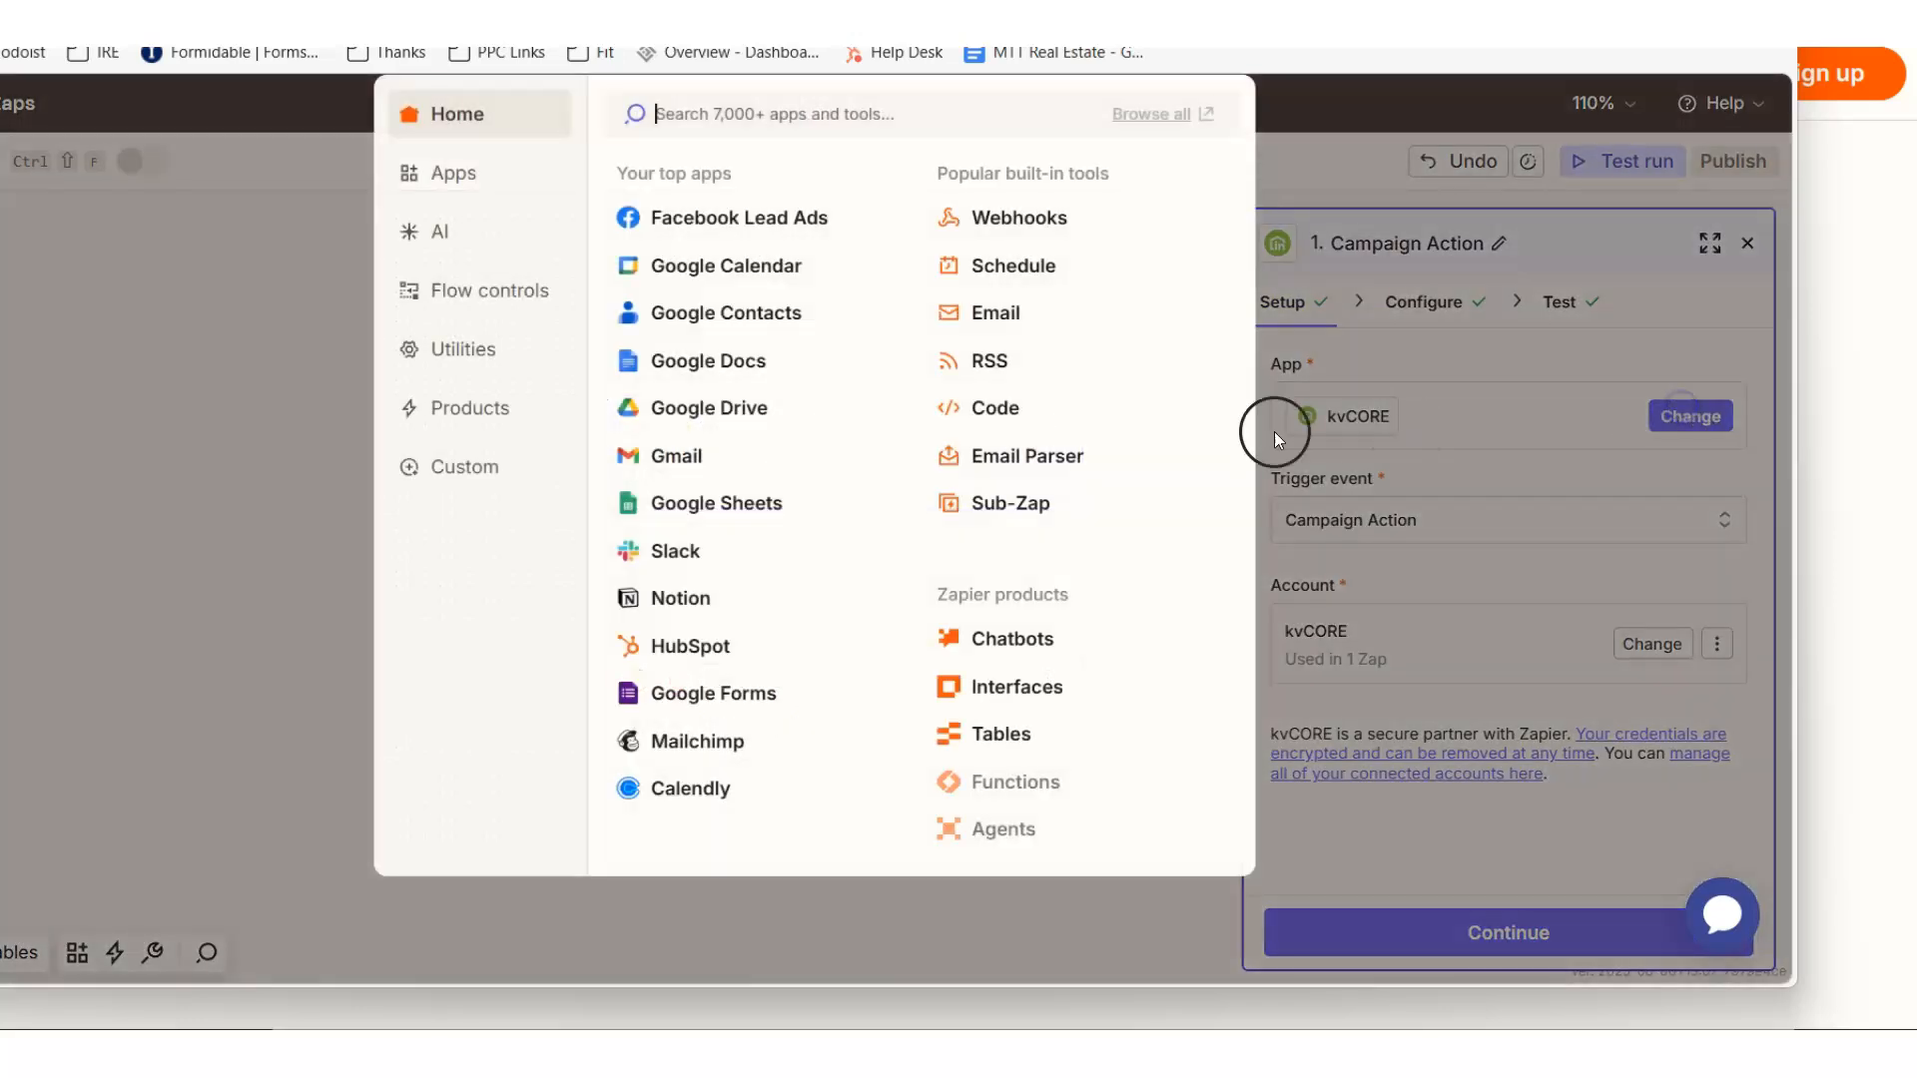
pyautogui.click(731, 125)
pyautogui.write('thanks')
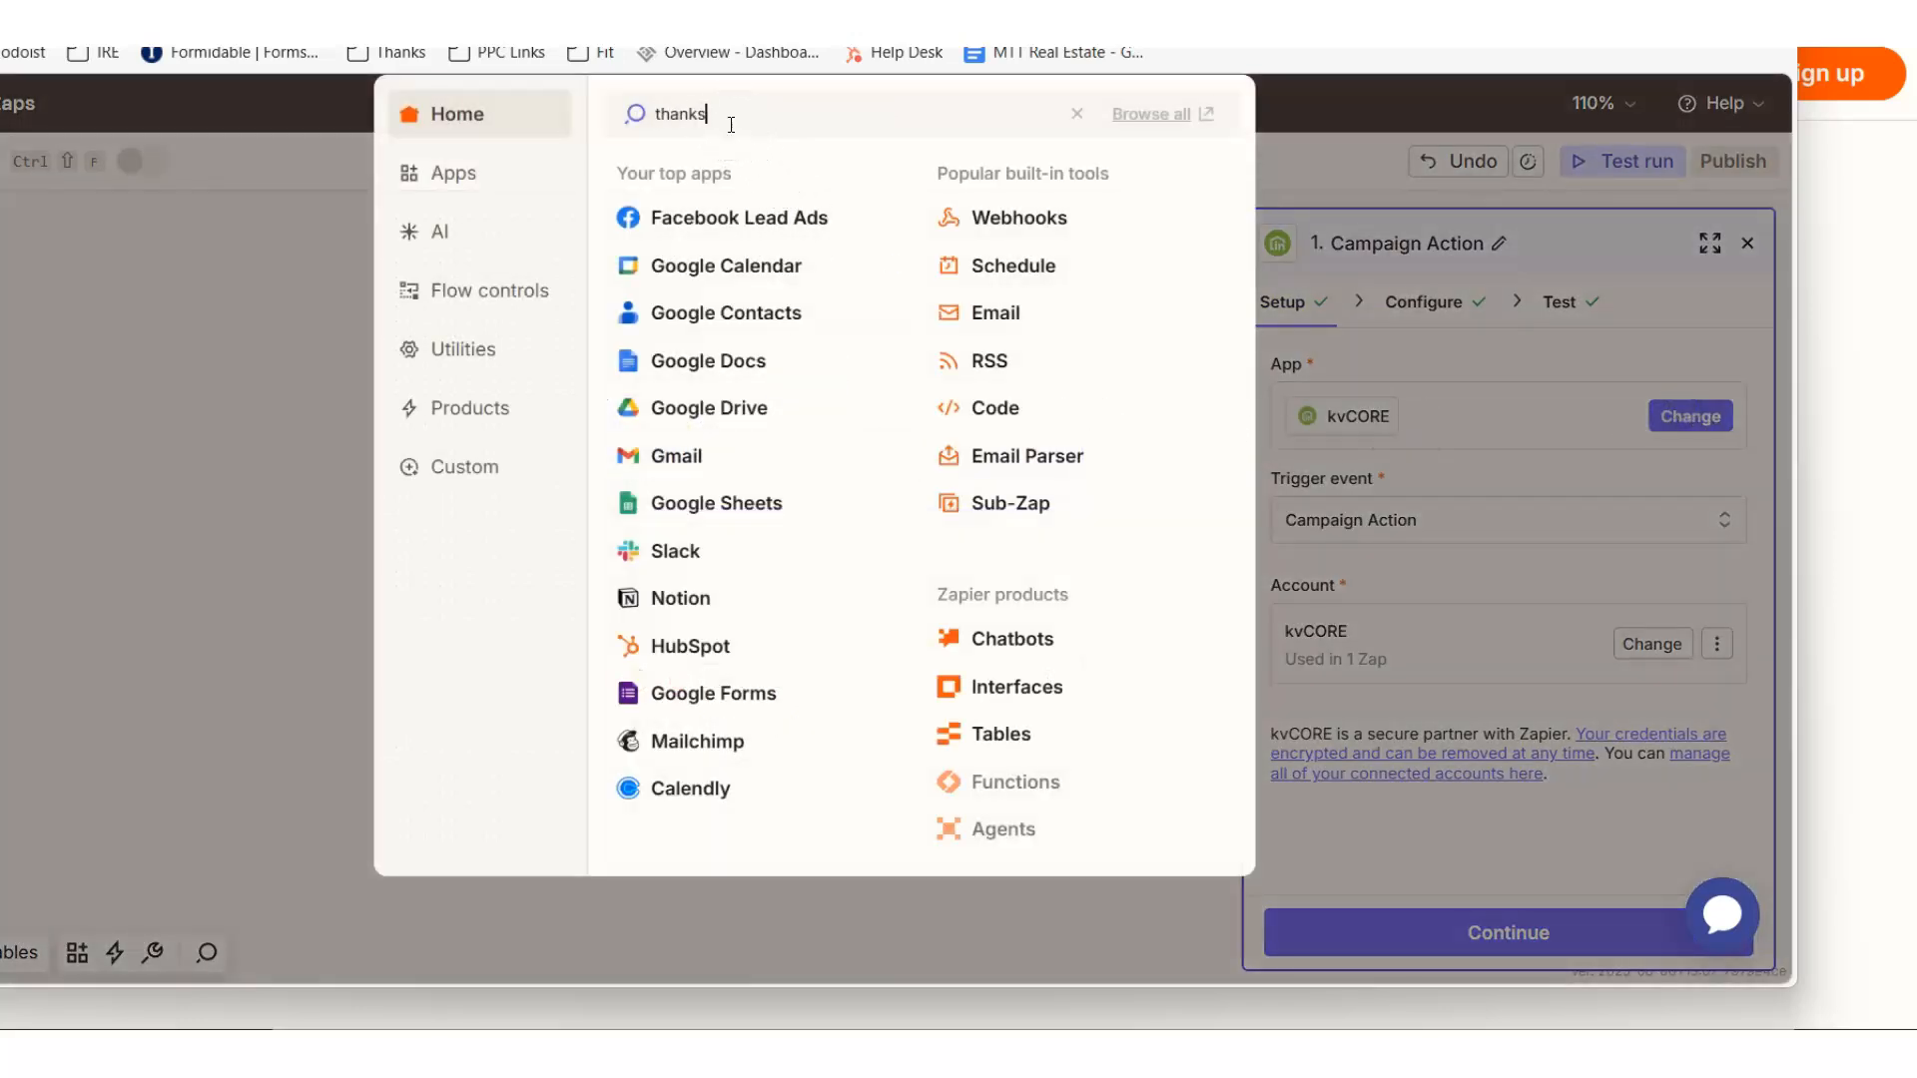
pyautogui.click(699, 176)
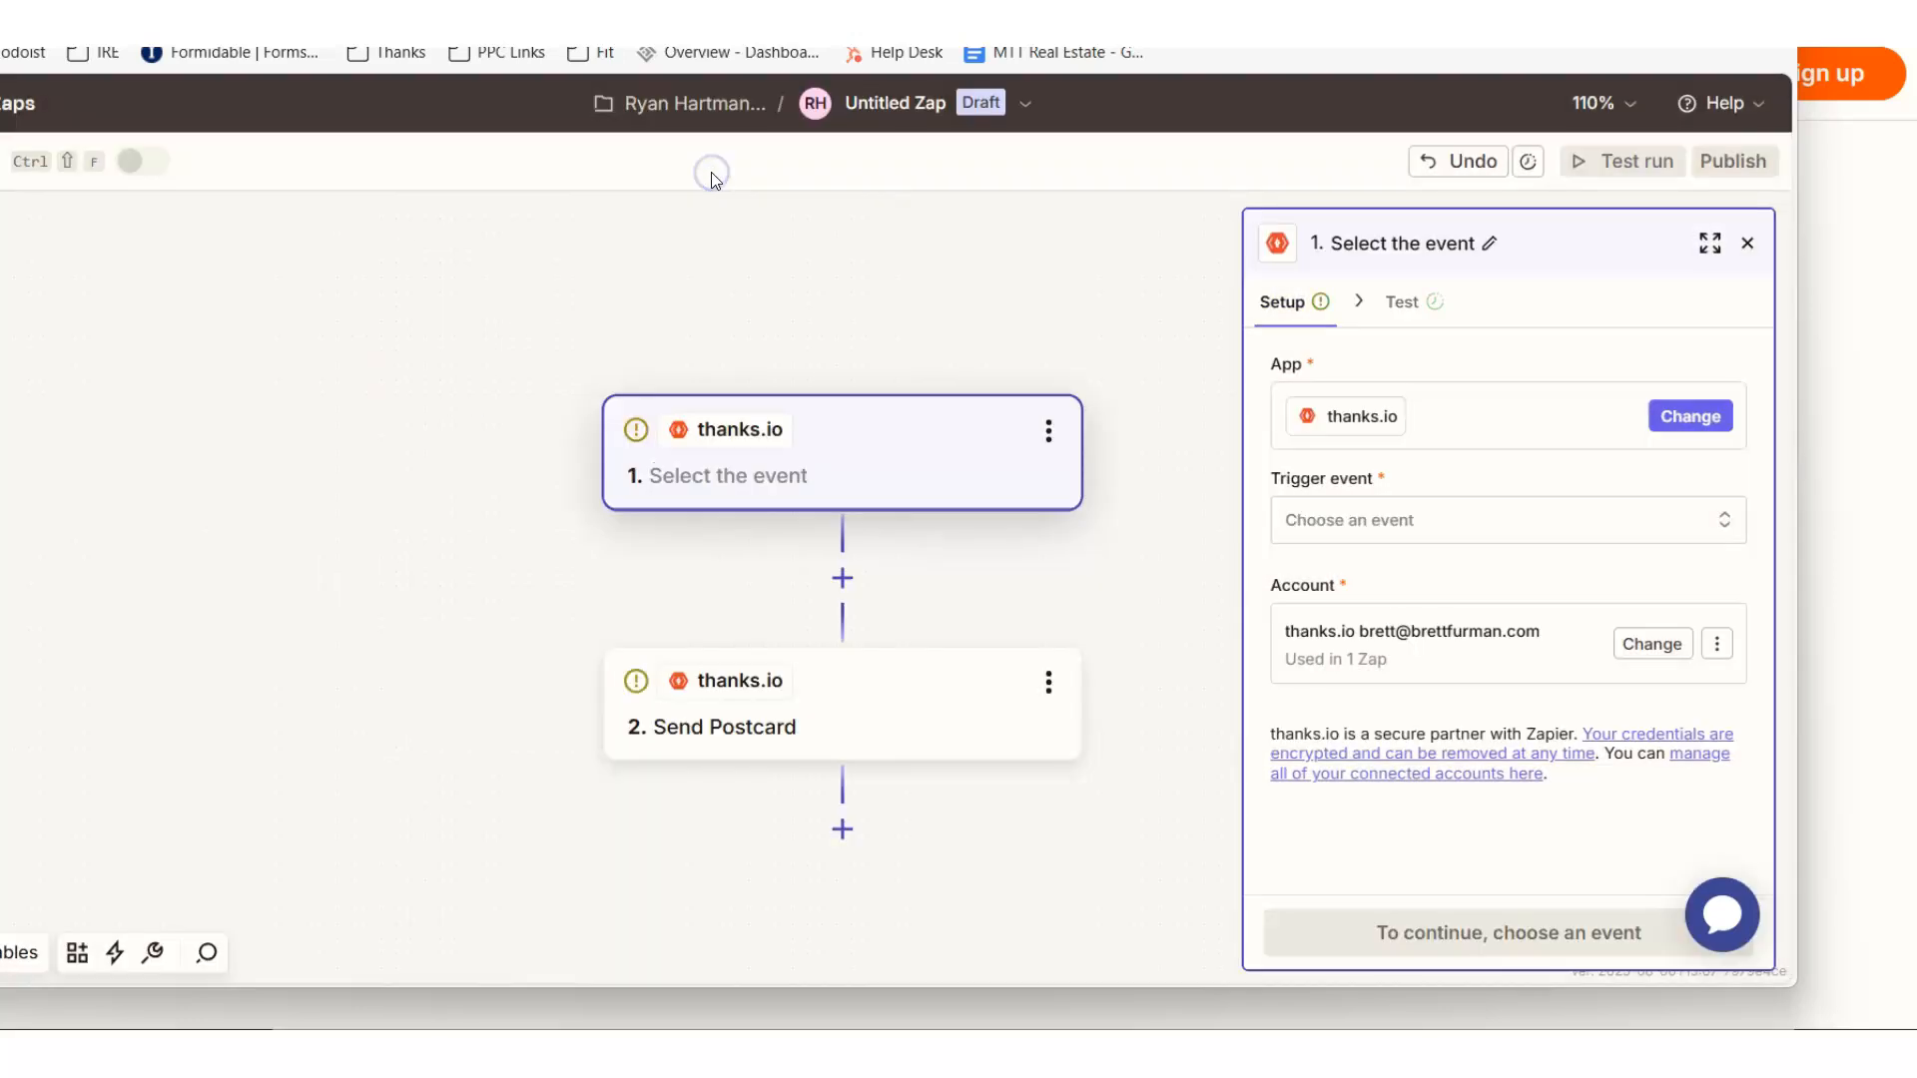
# - Replace thanks.io with kvCORE as the app of the Zap's second step, the Send Postcard action
pyautogui.click(767, 692)
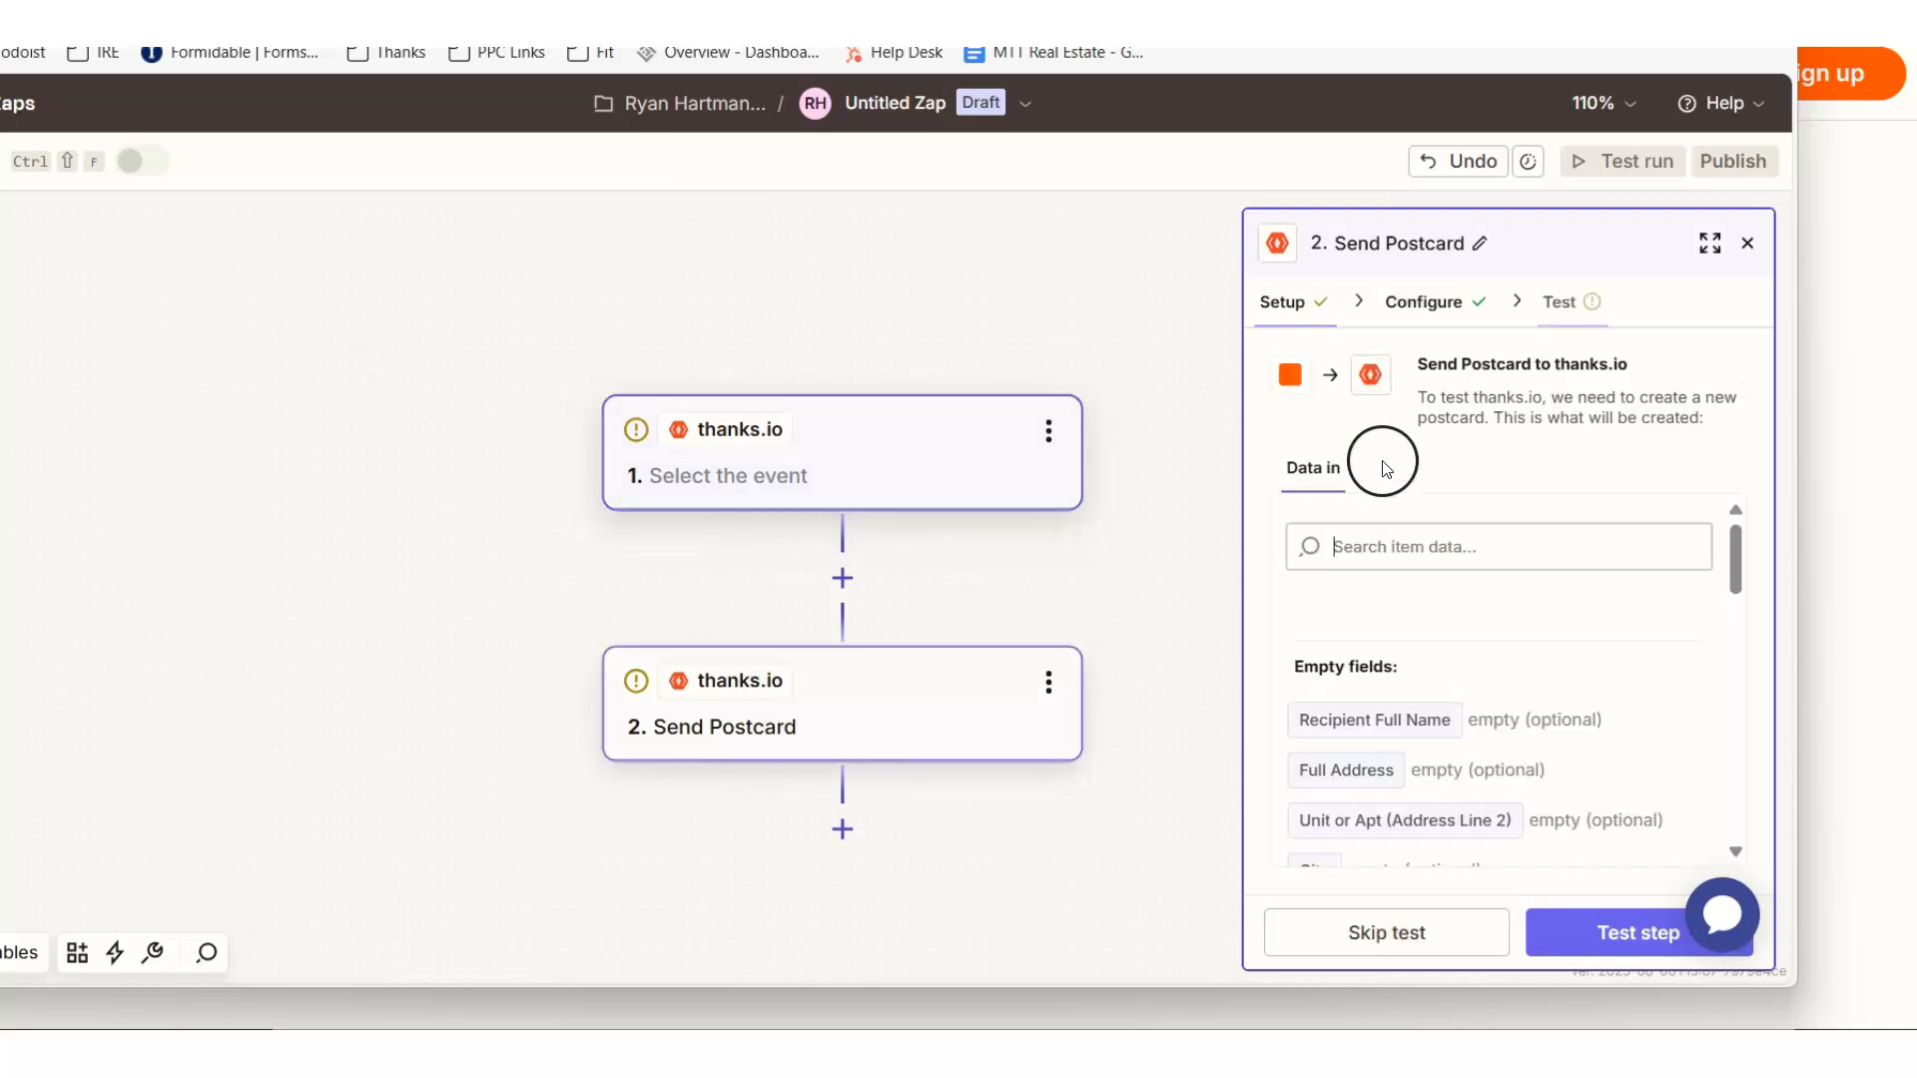
pyautogui.click(1289, 299)
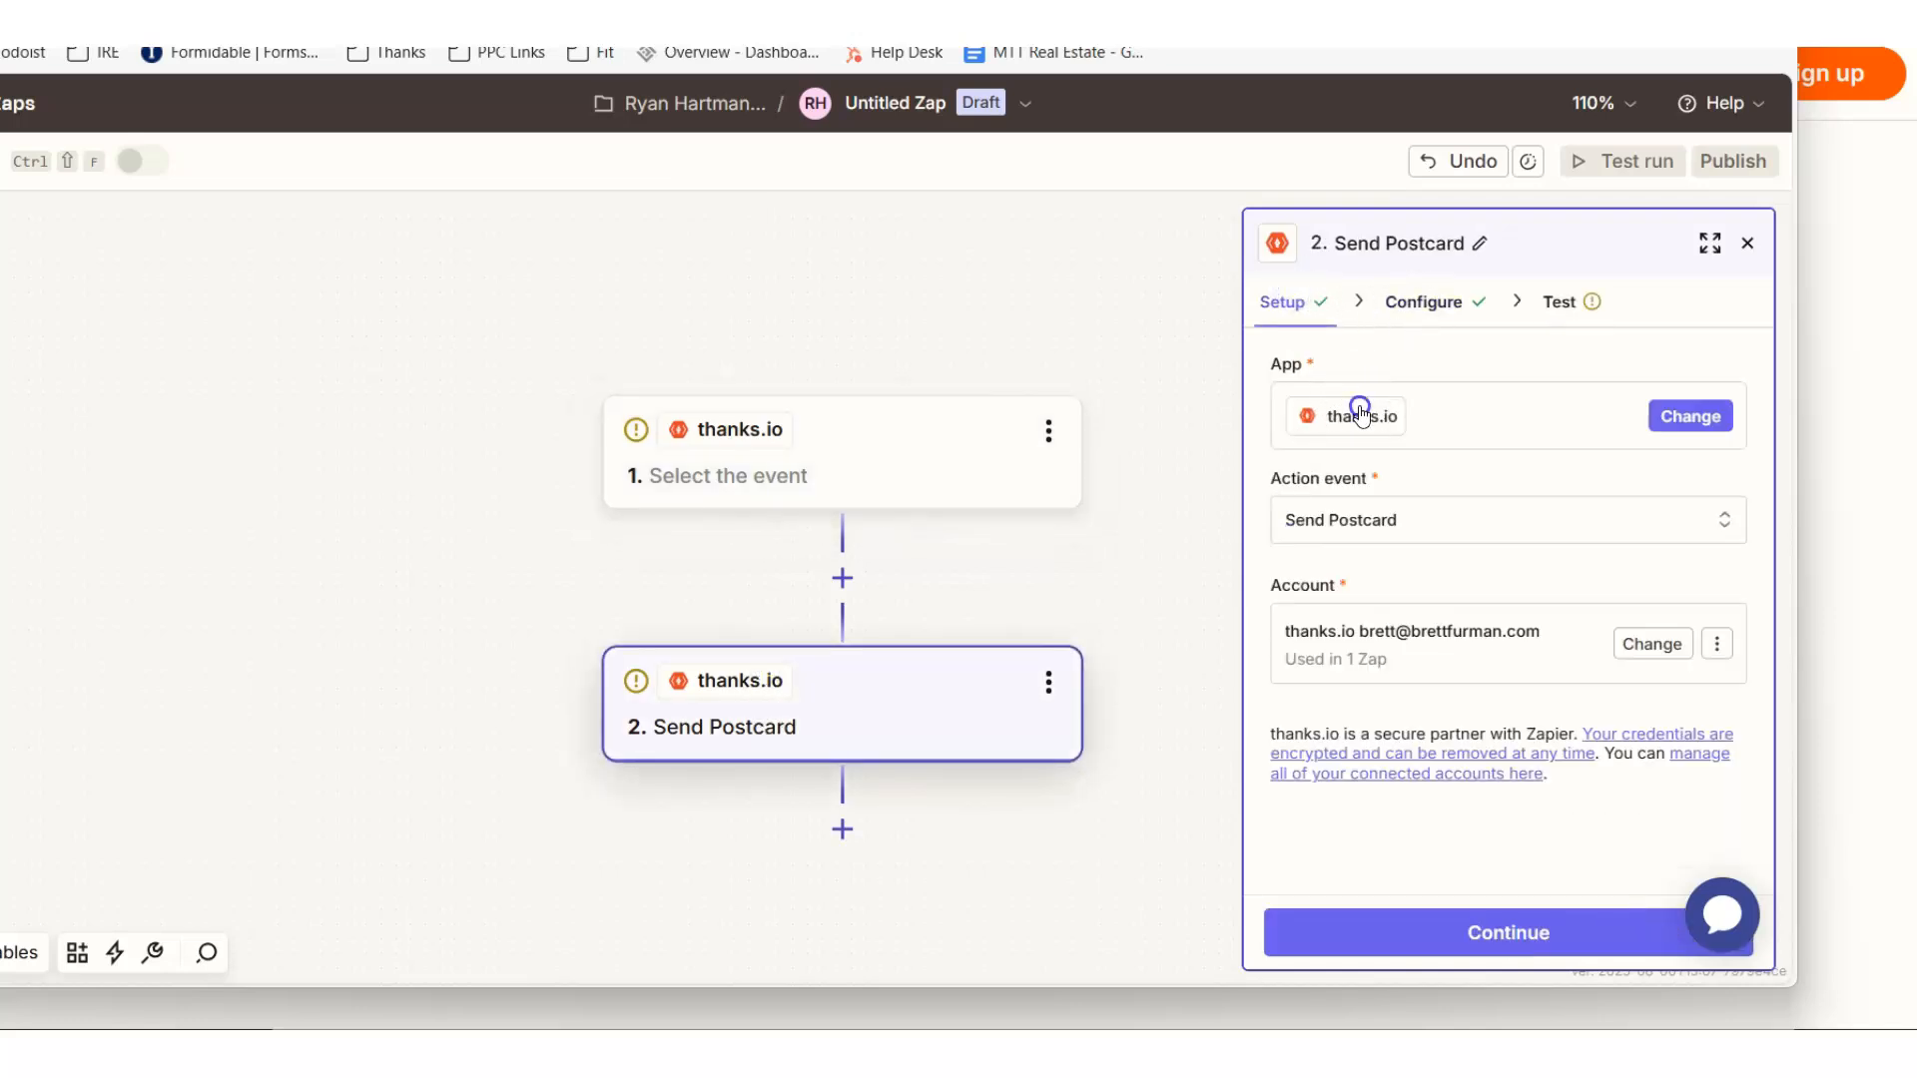
pyautogui.click(1690, 416)
pyautogui.write('kvcore')
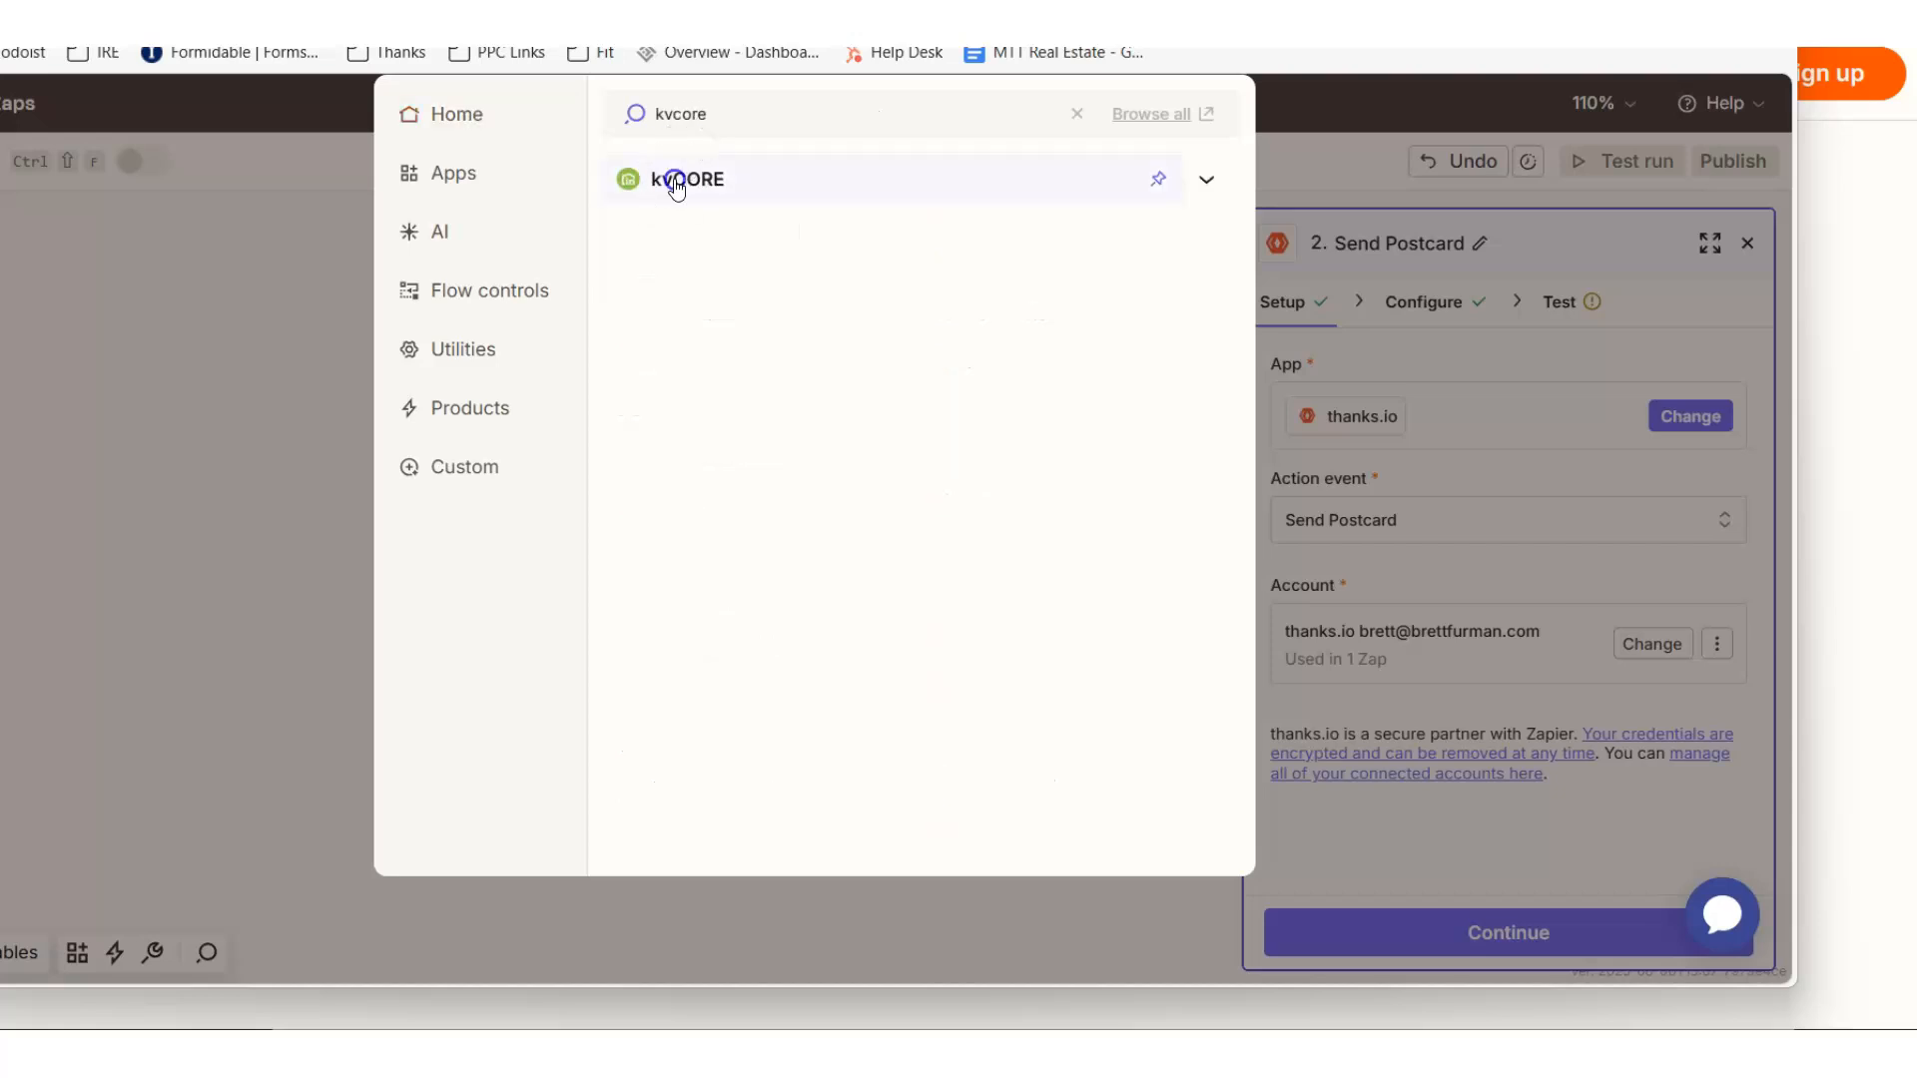
pyautogui.click(675, 182)
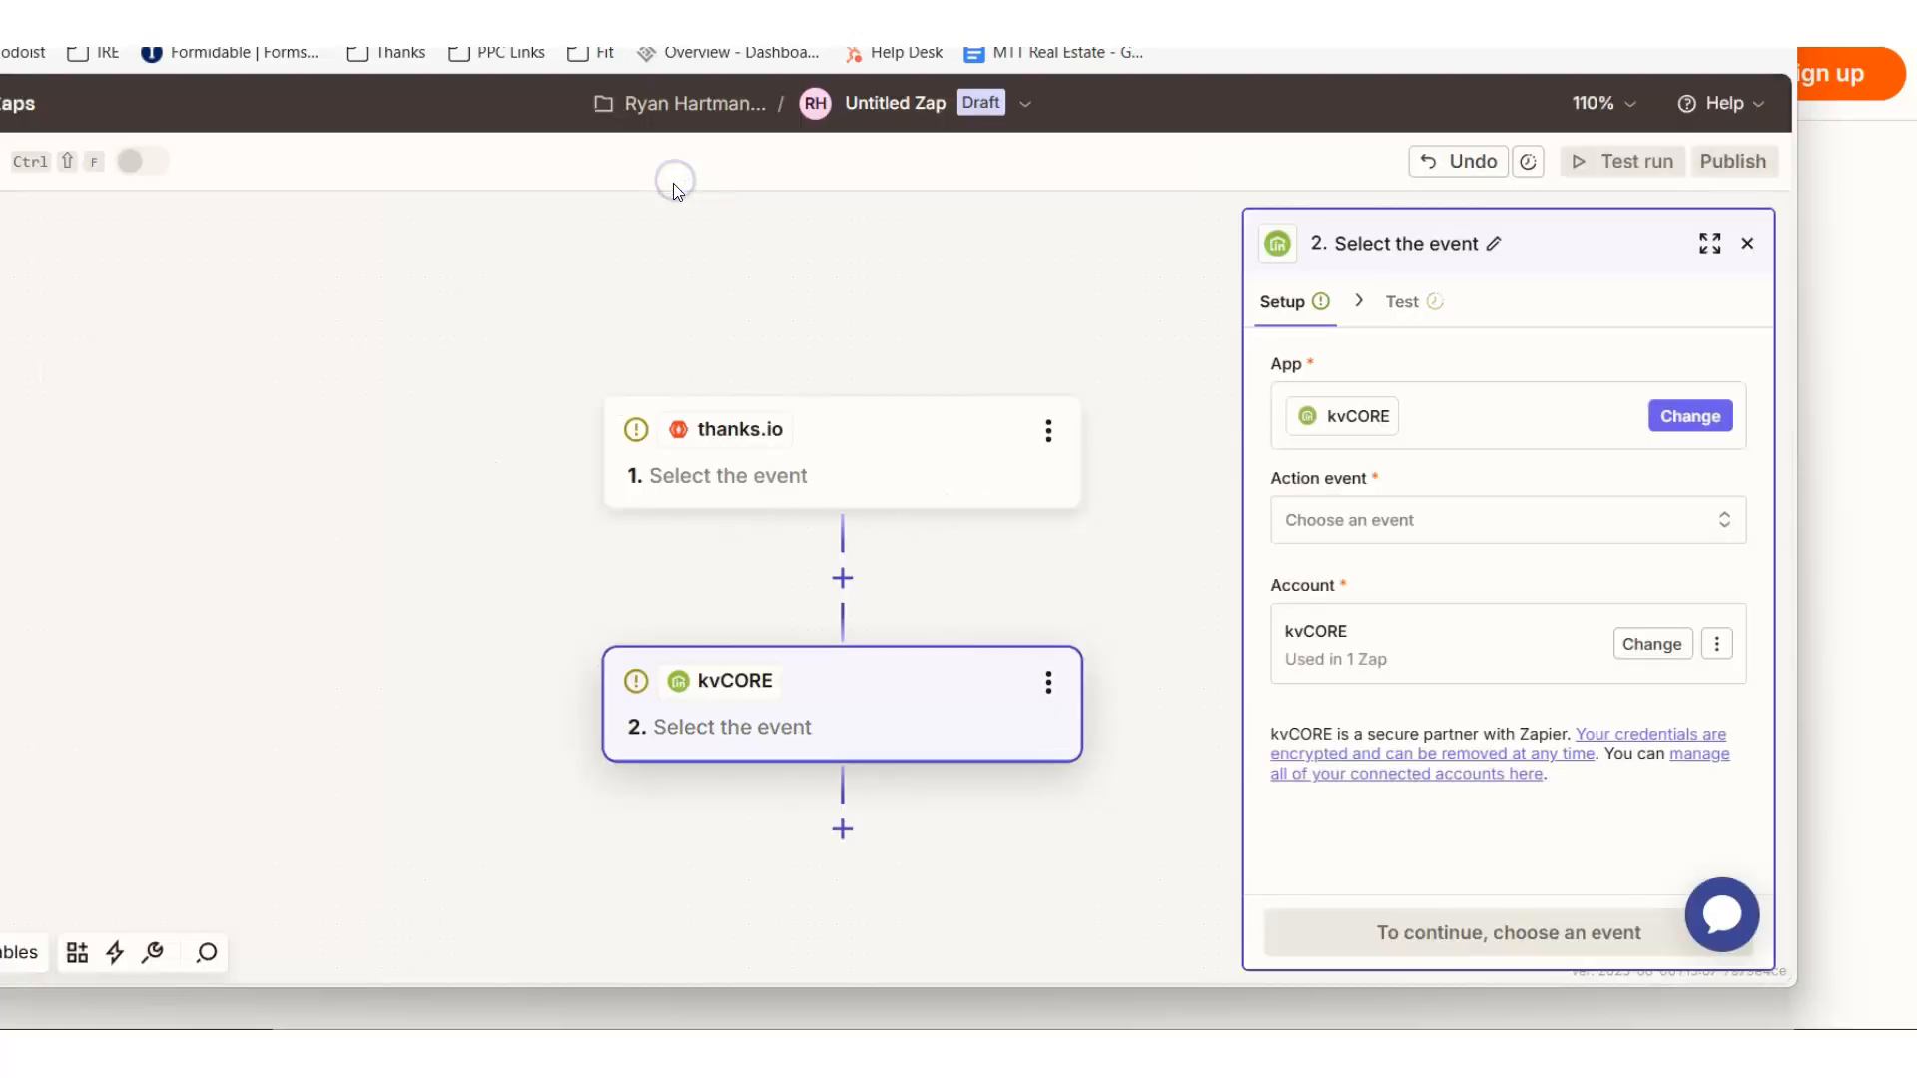
# - Set the thanks.io trigger step's event to QR Code Scan
pyautogui.click(726, 460)
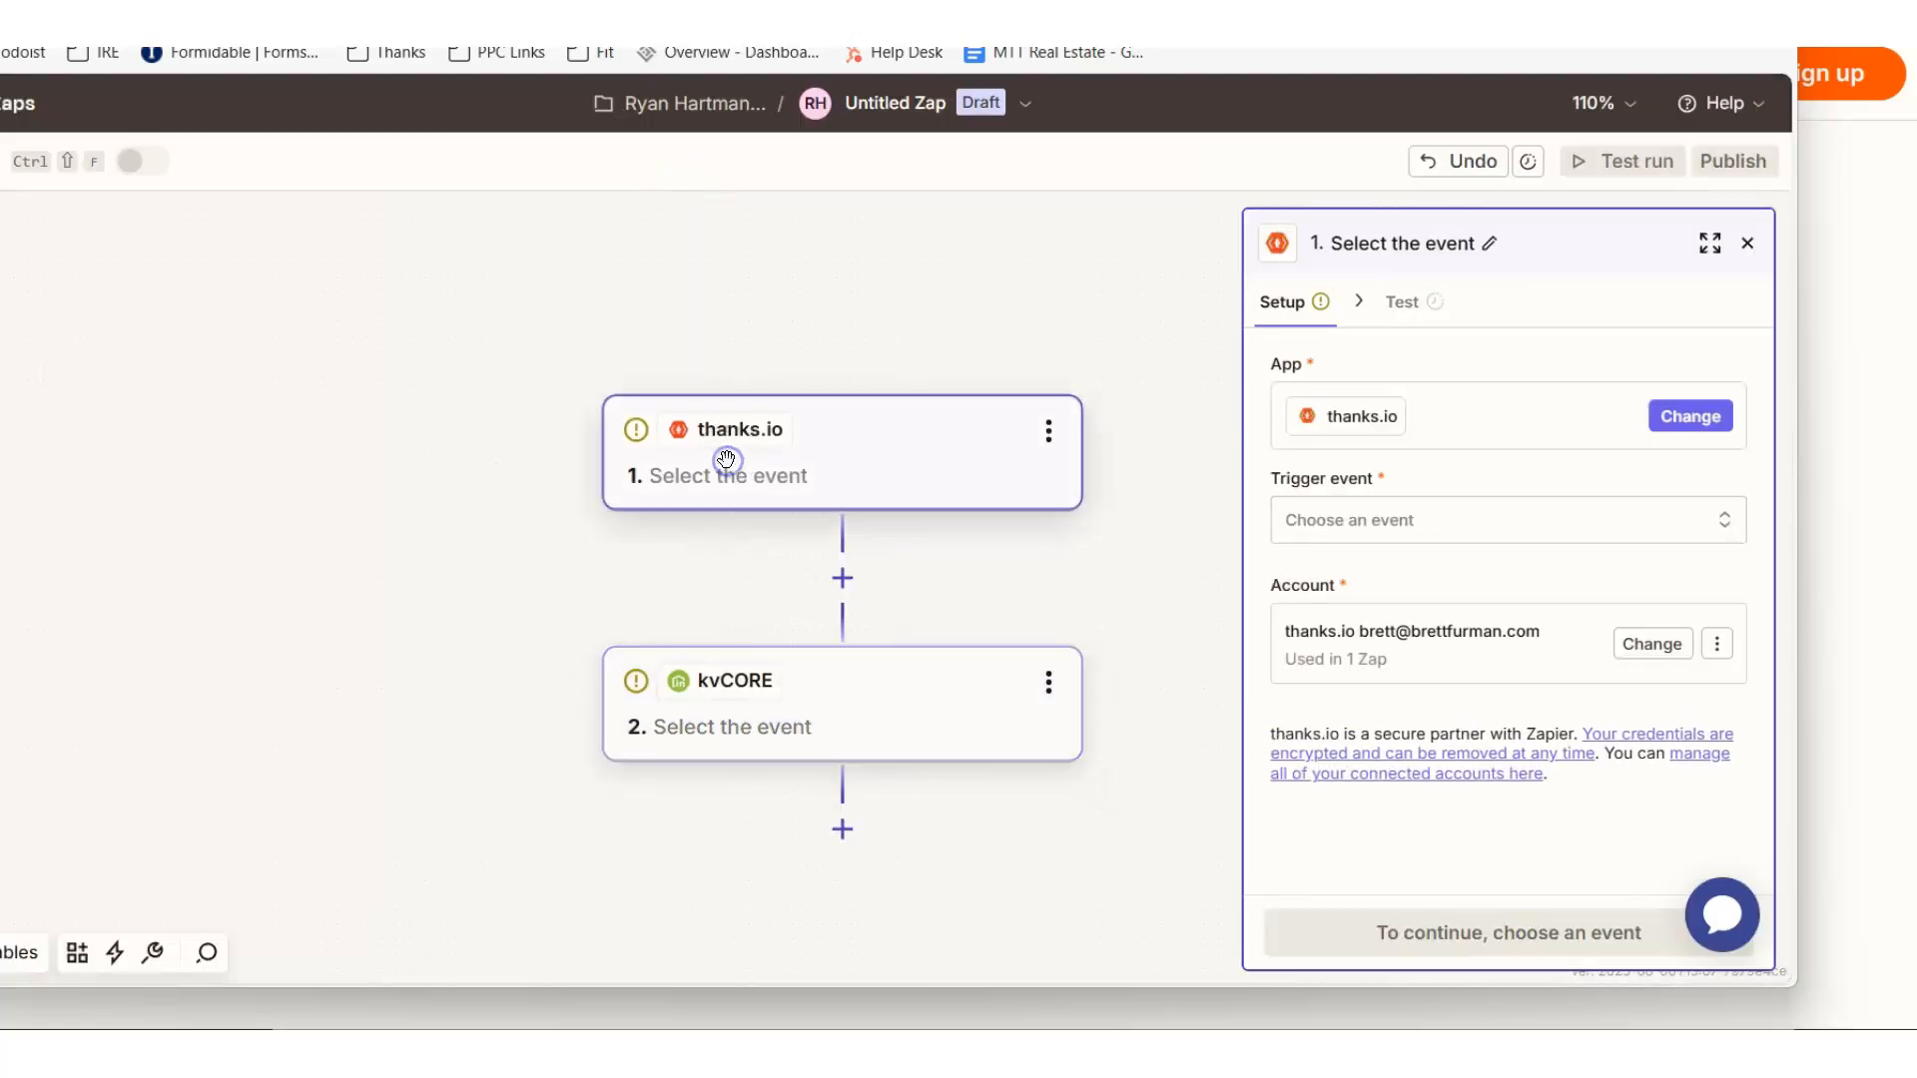
pyautogui.click(1343, 520)
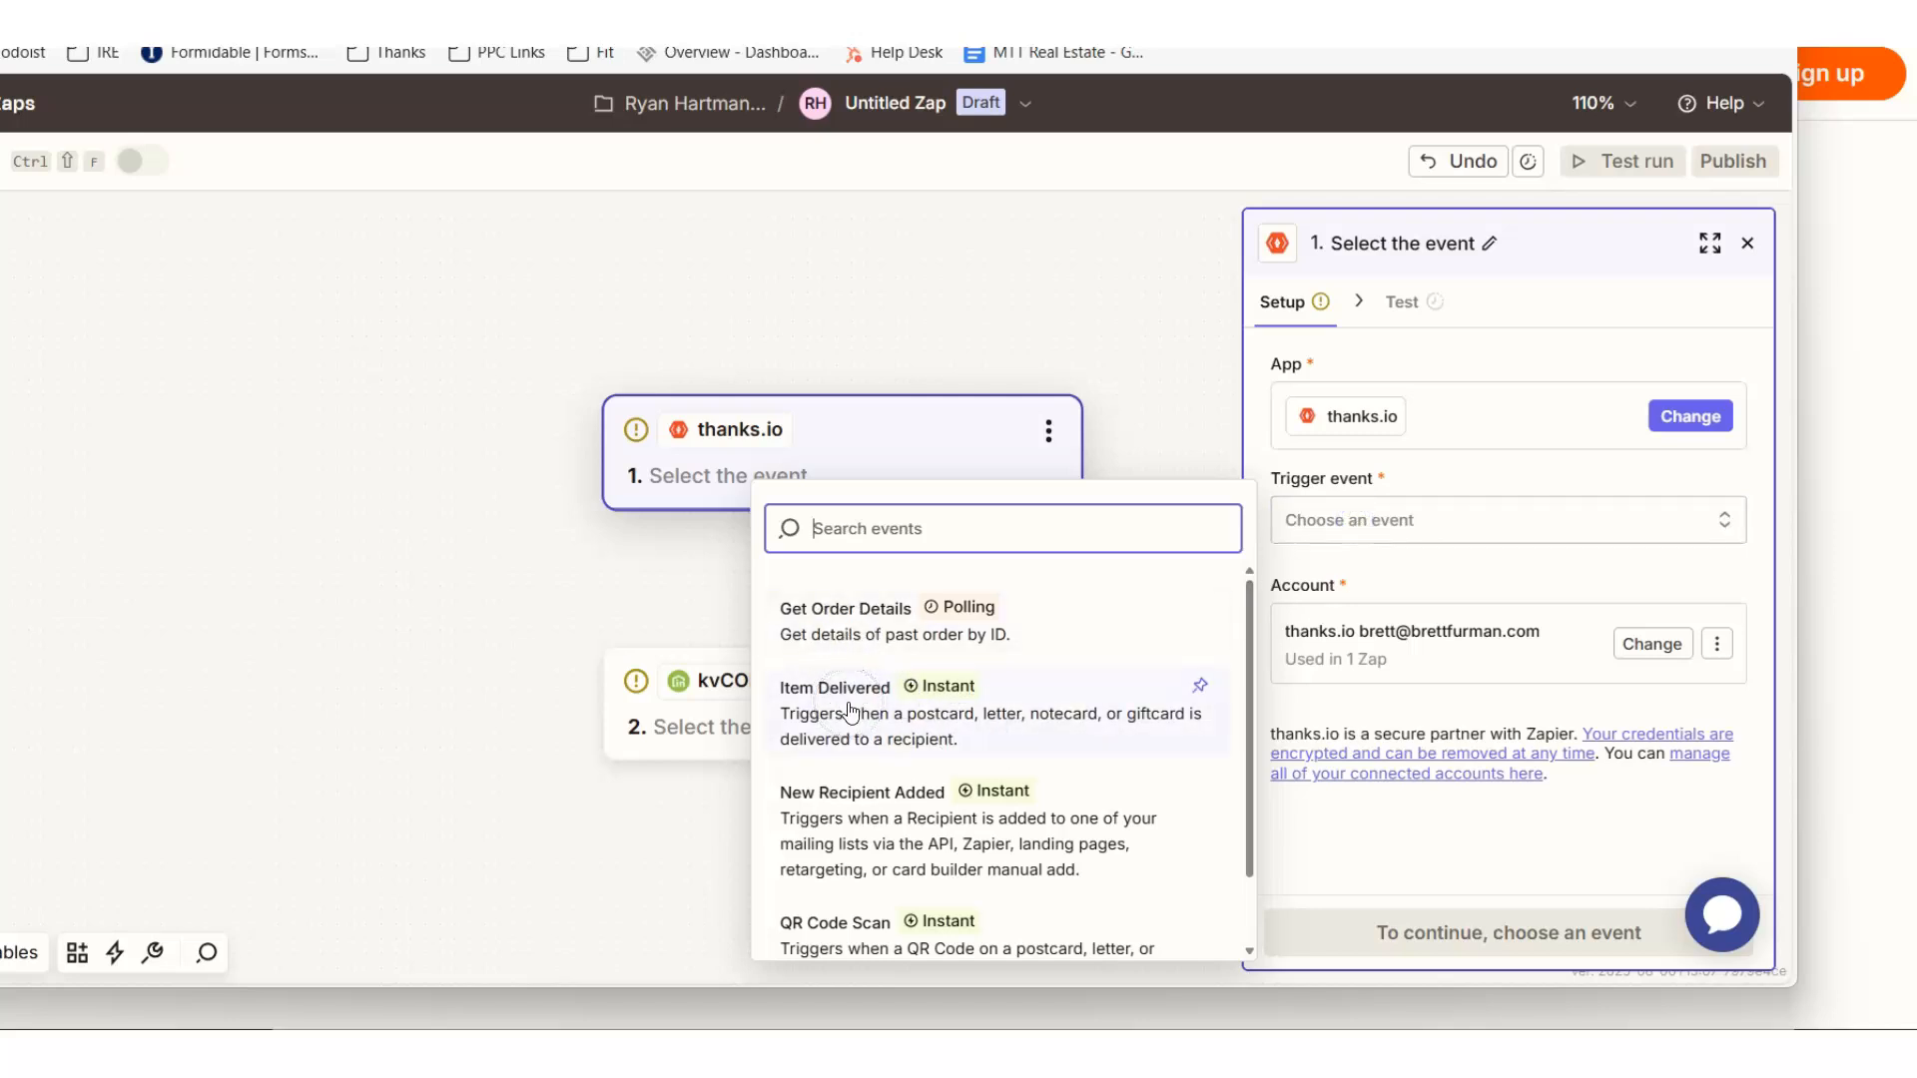
pyautogui.scroll(-1, 850, 710)
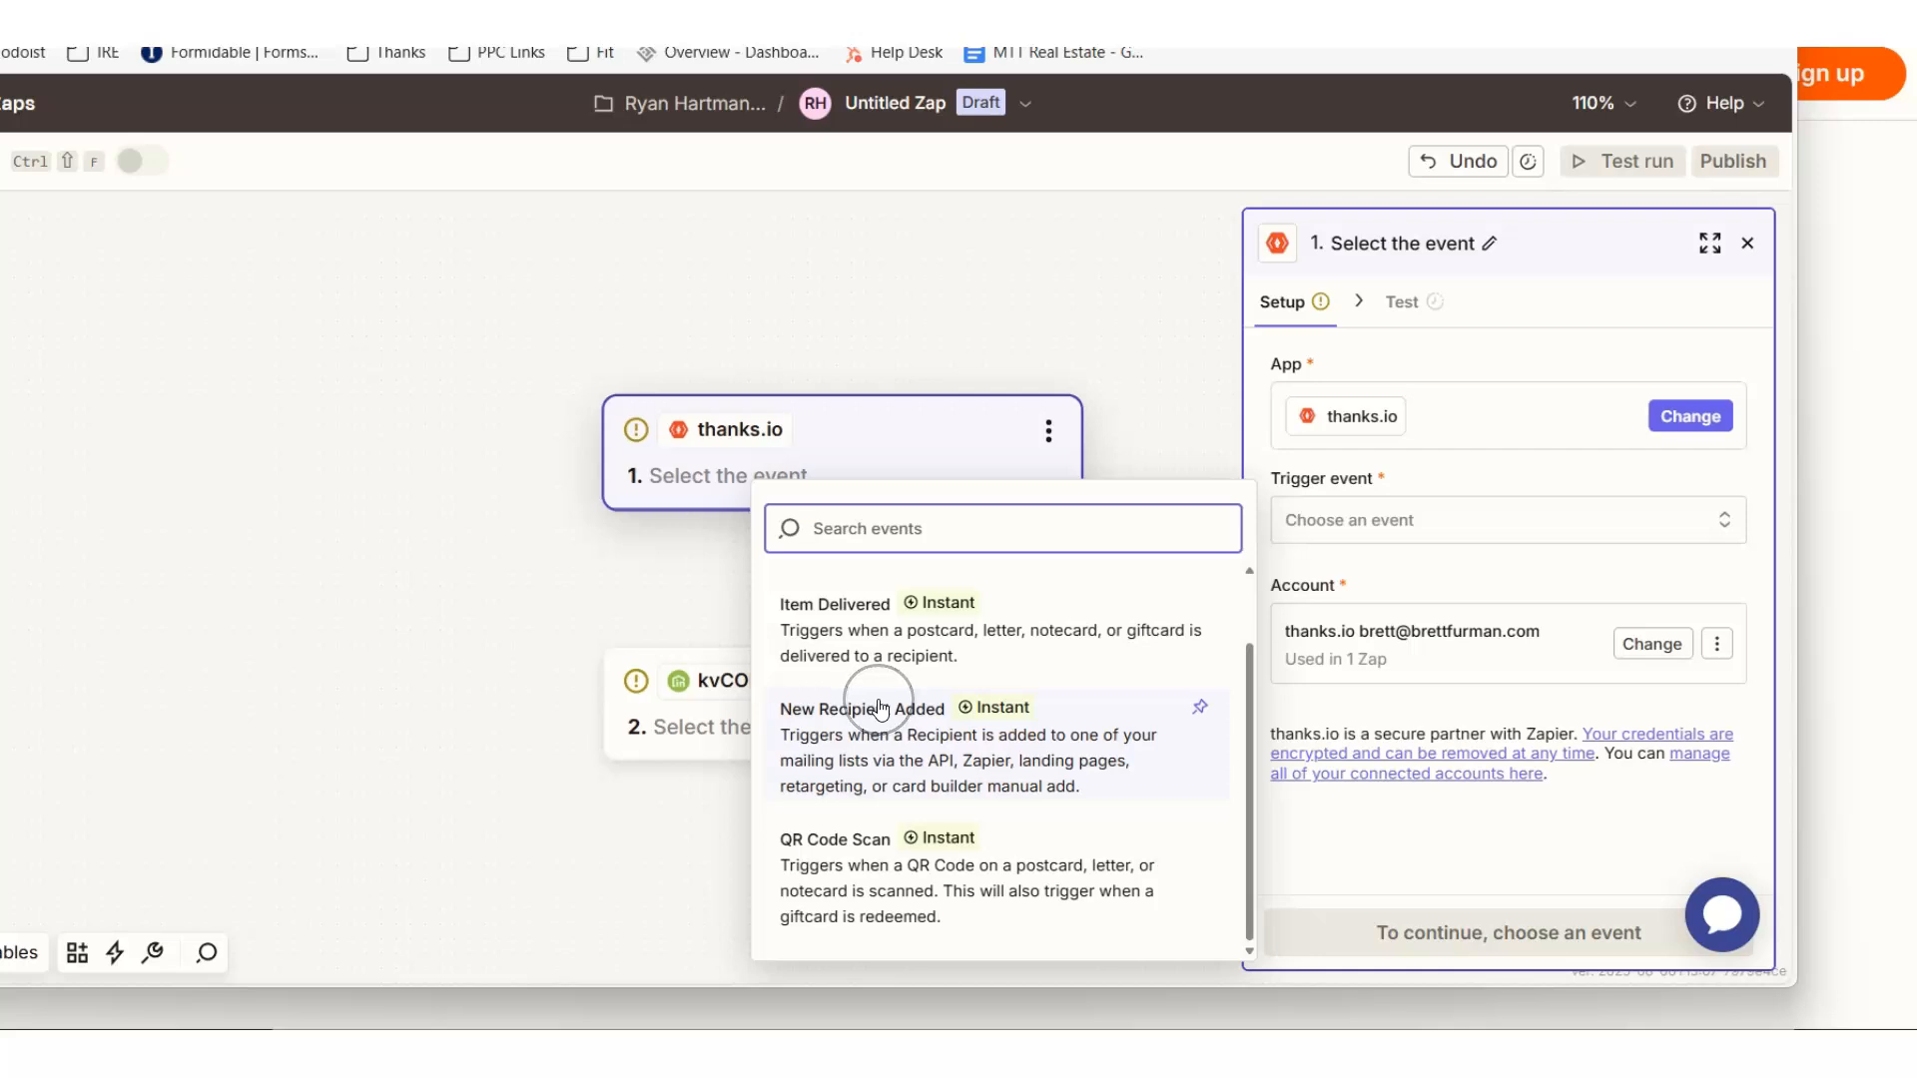
pyautogui.click(860, 882)
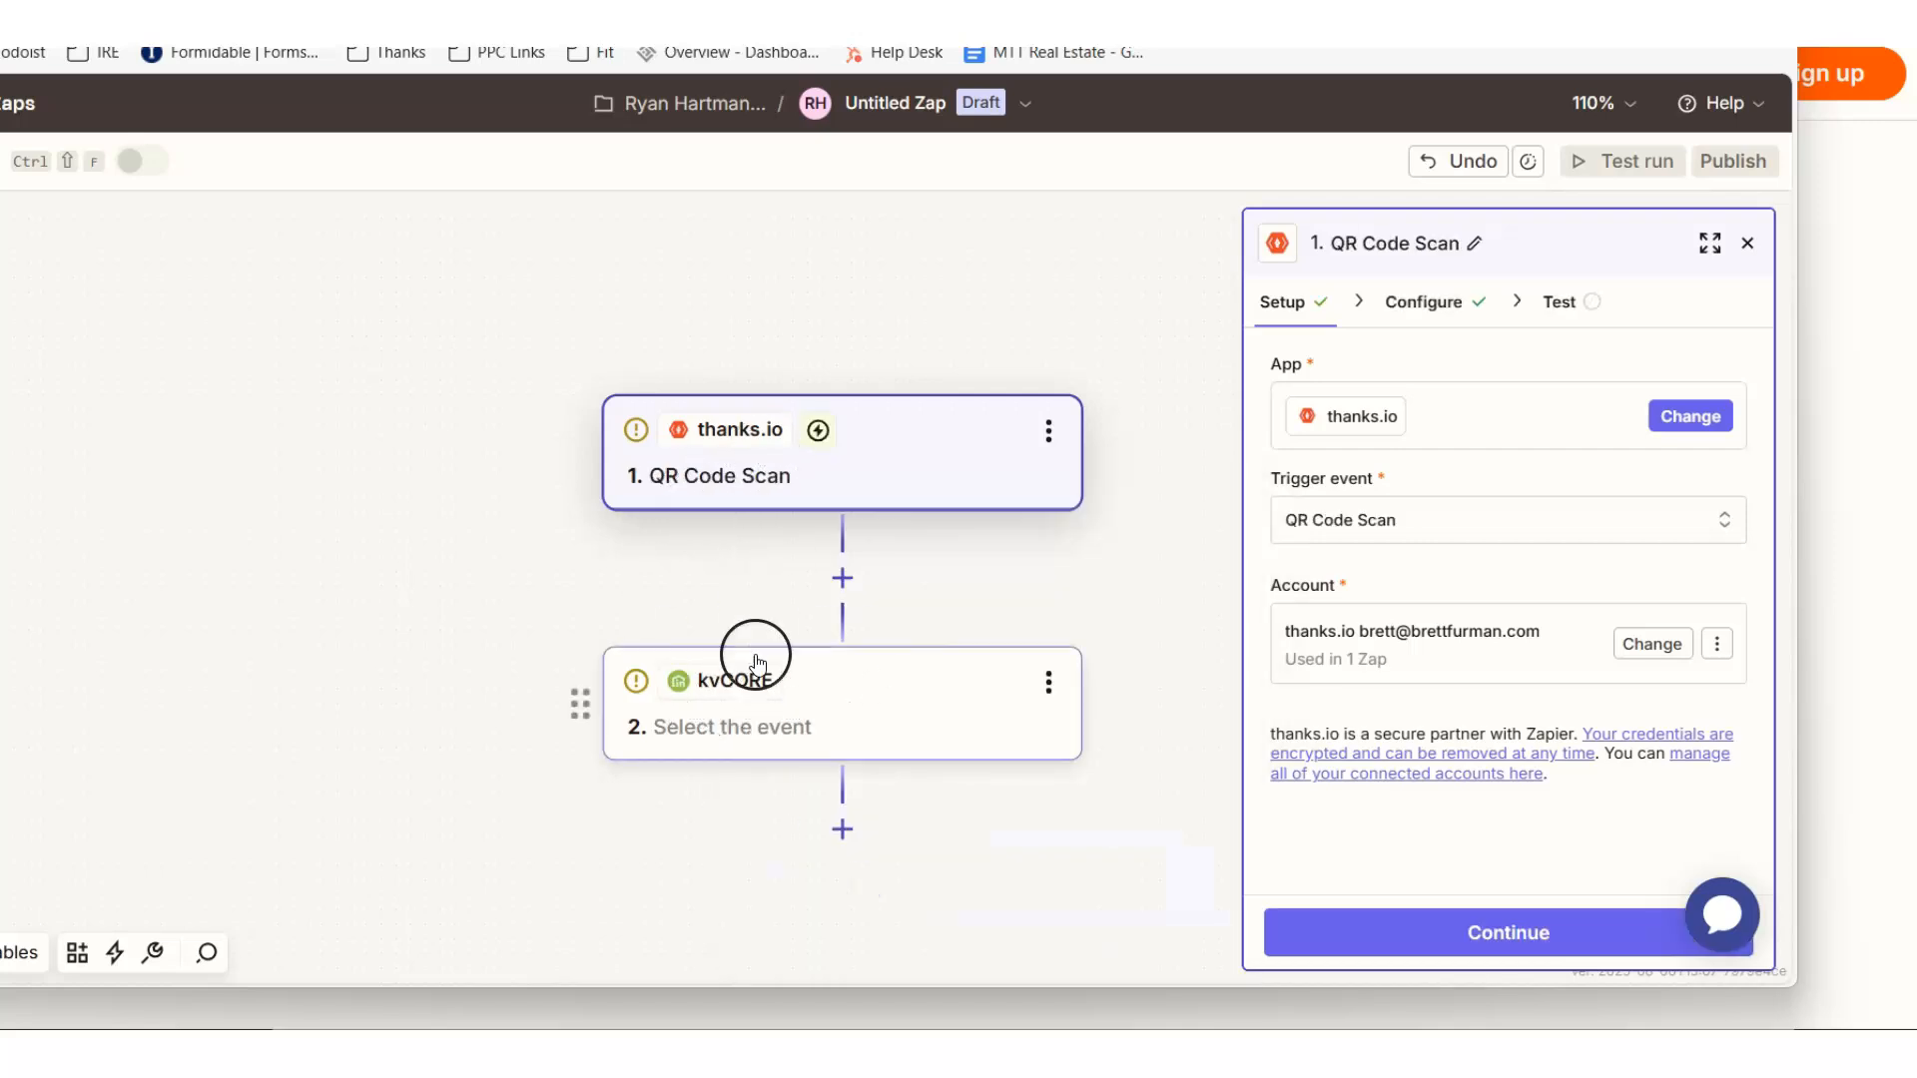
# - Open the choice of action events for the kvCORE step
pyautogui.click(794, 727)
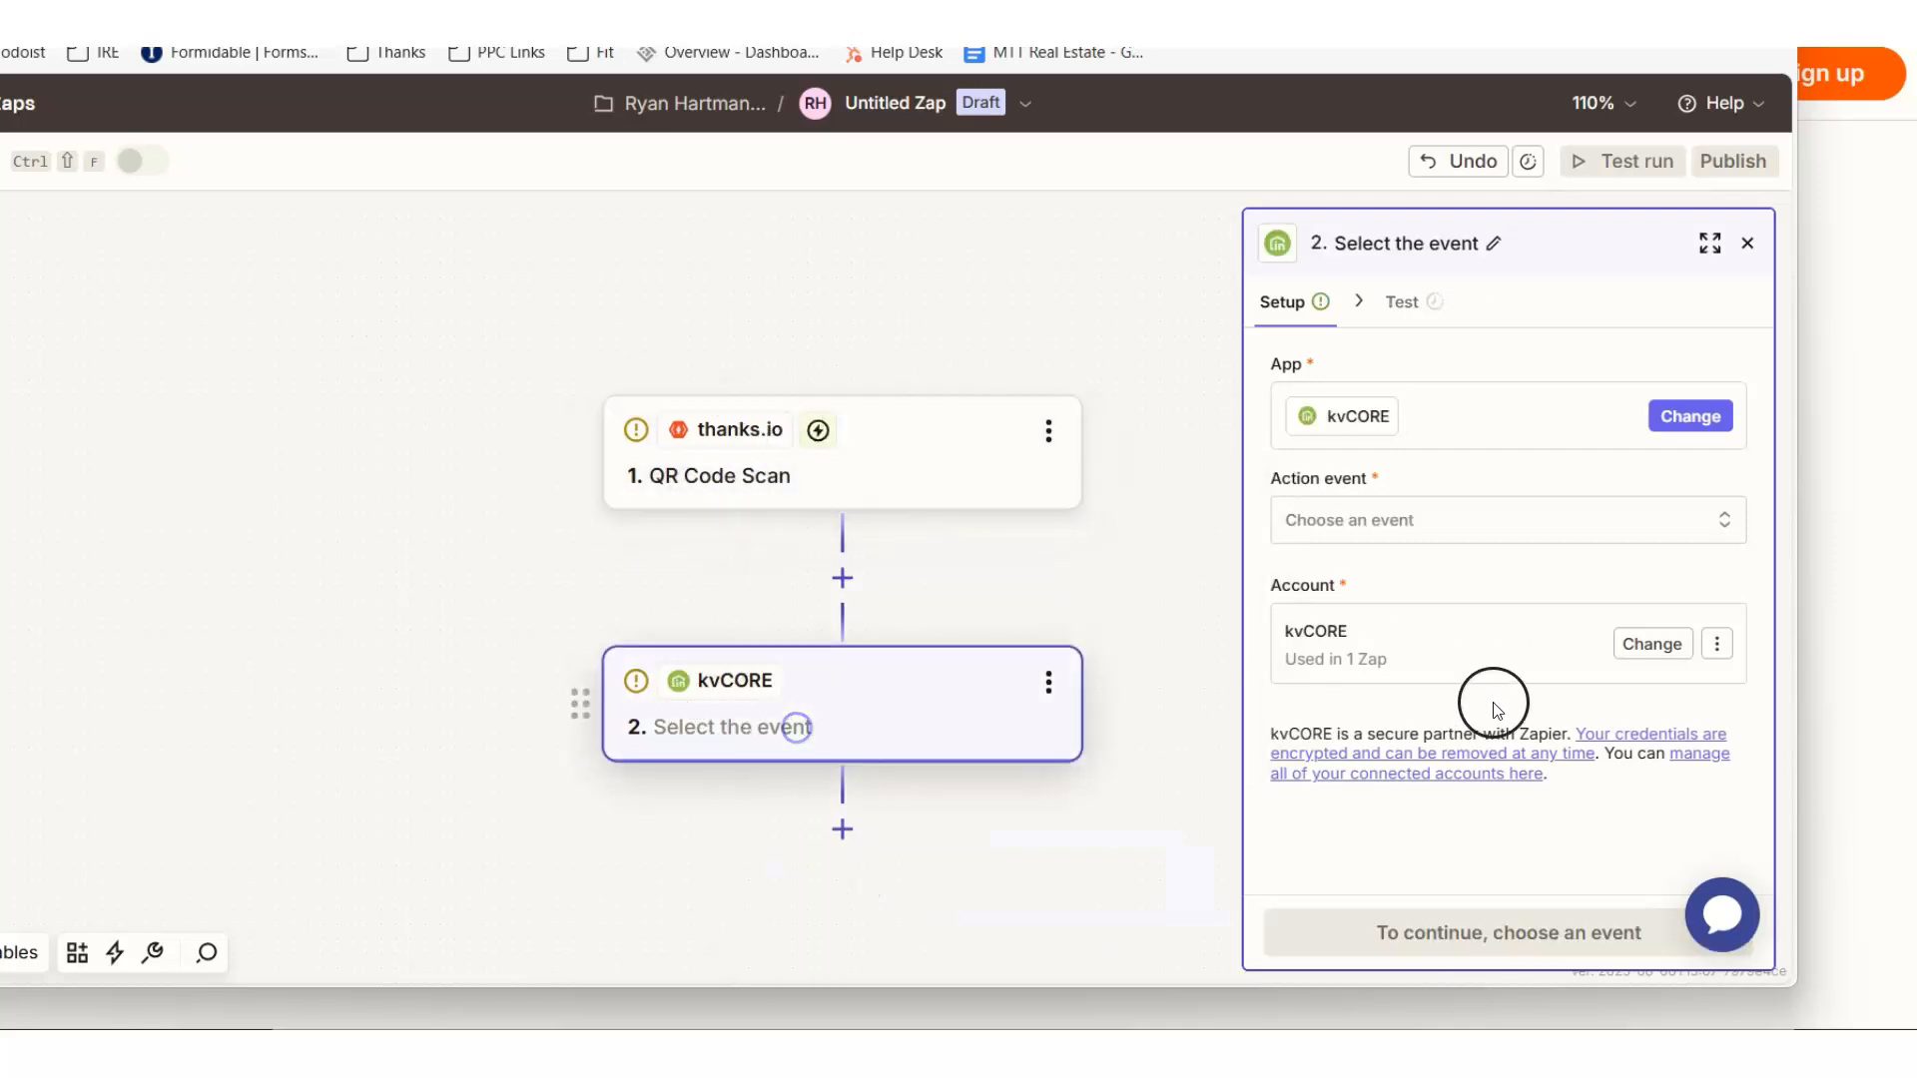
pyautogui.click(1428, 520)
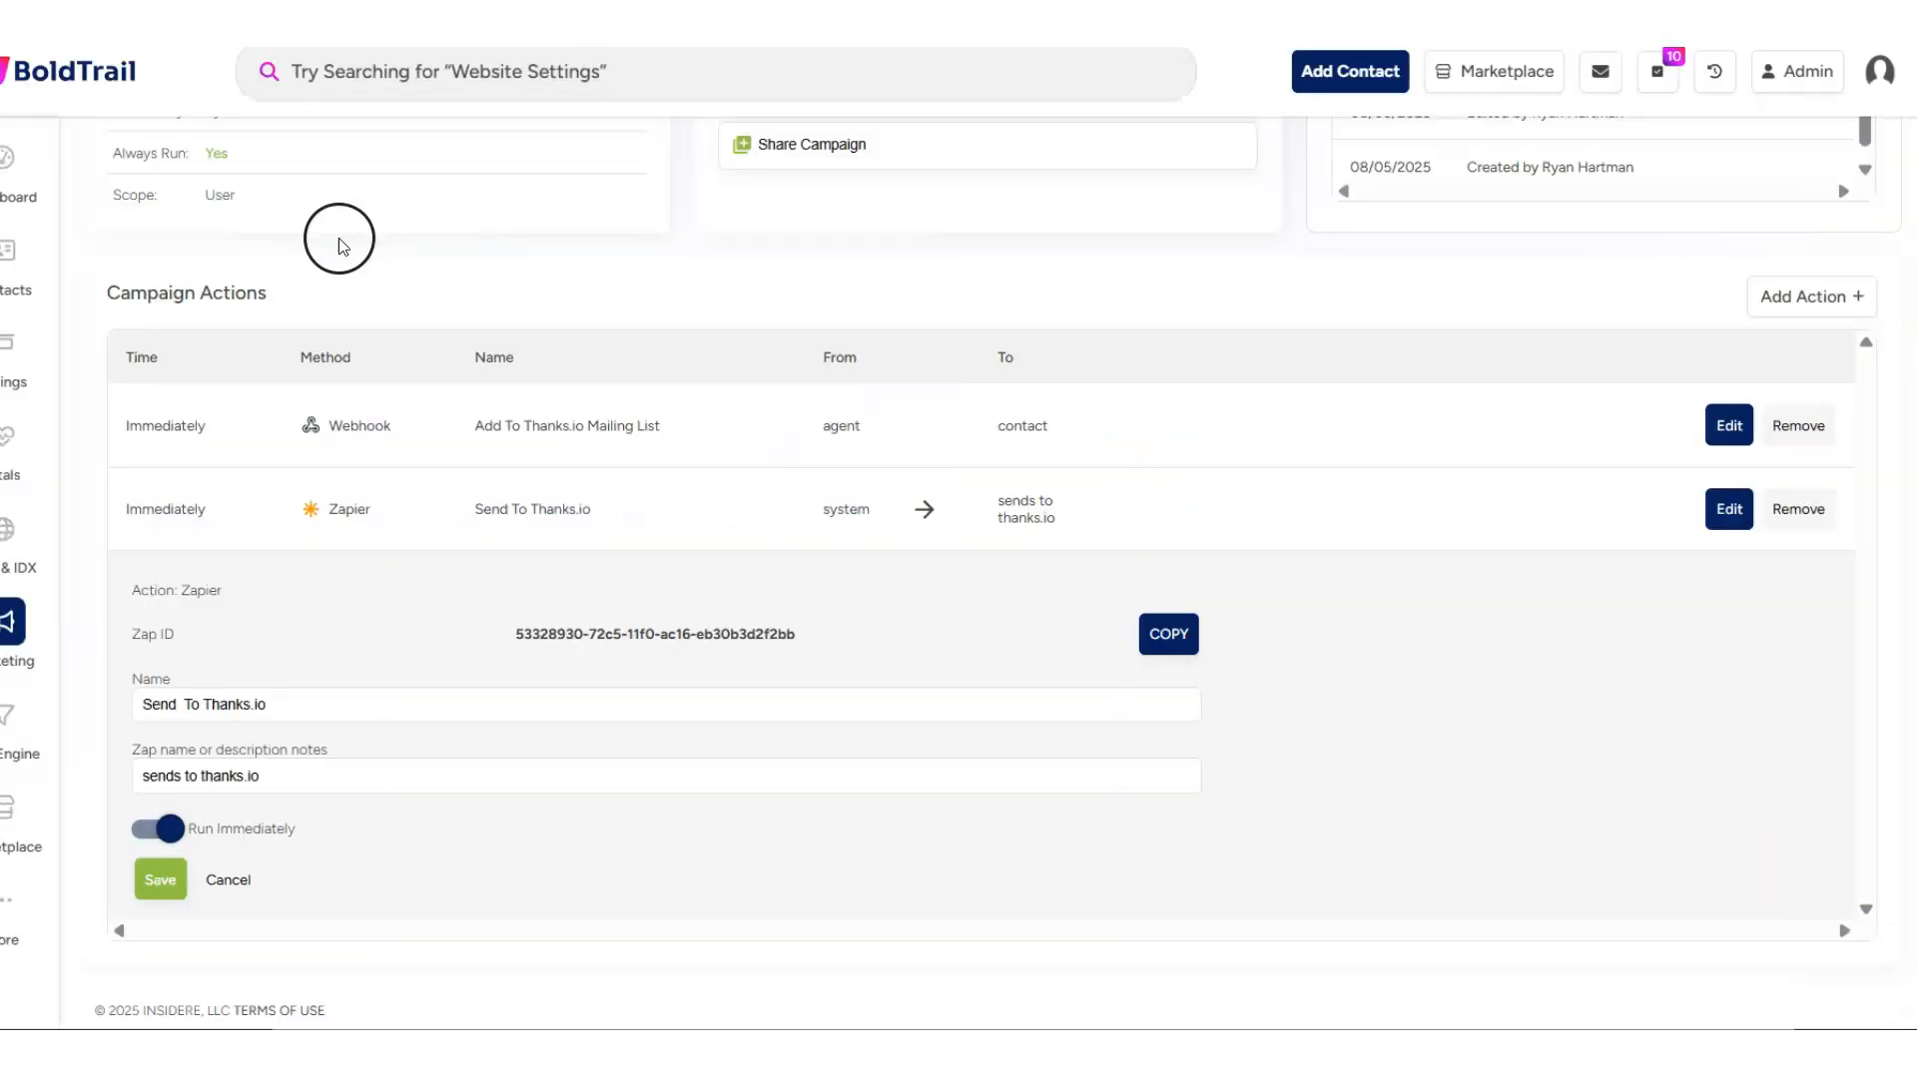
pyautogui.doubleClick(358, 425)
pyautogui.doubleClick(345, 508)
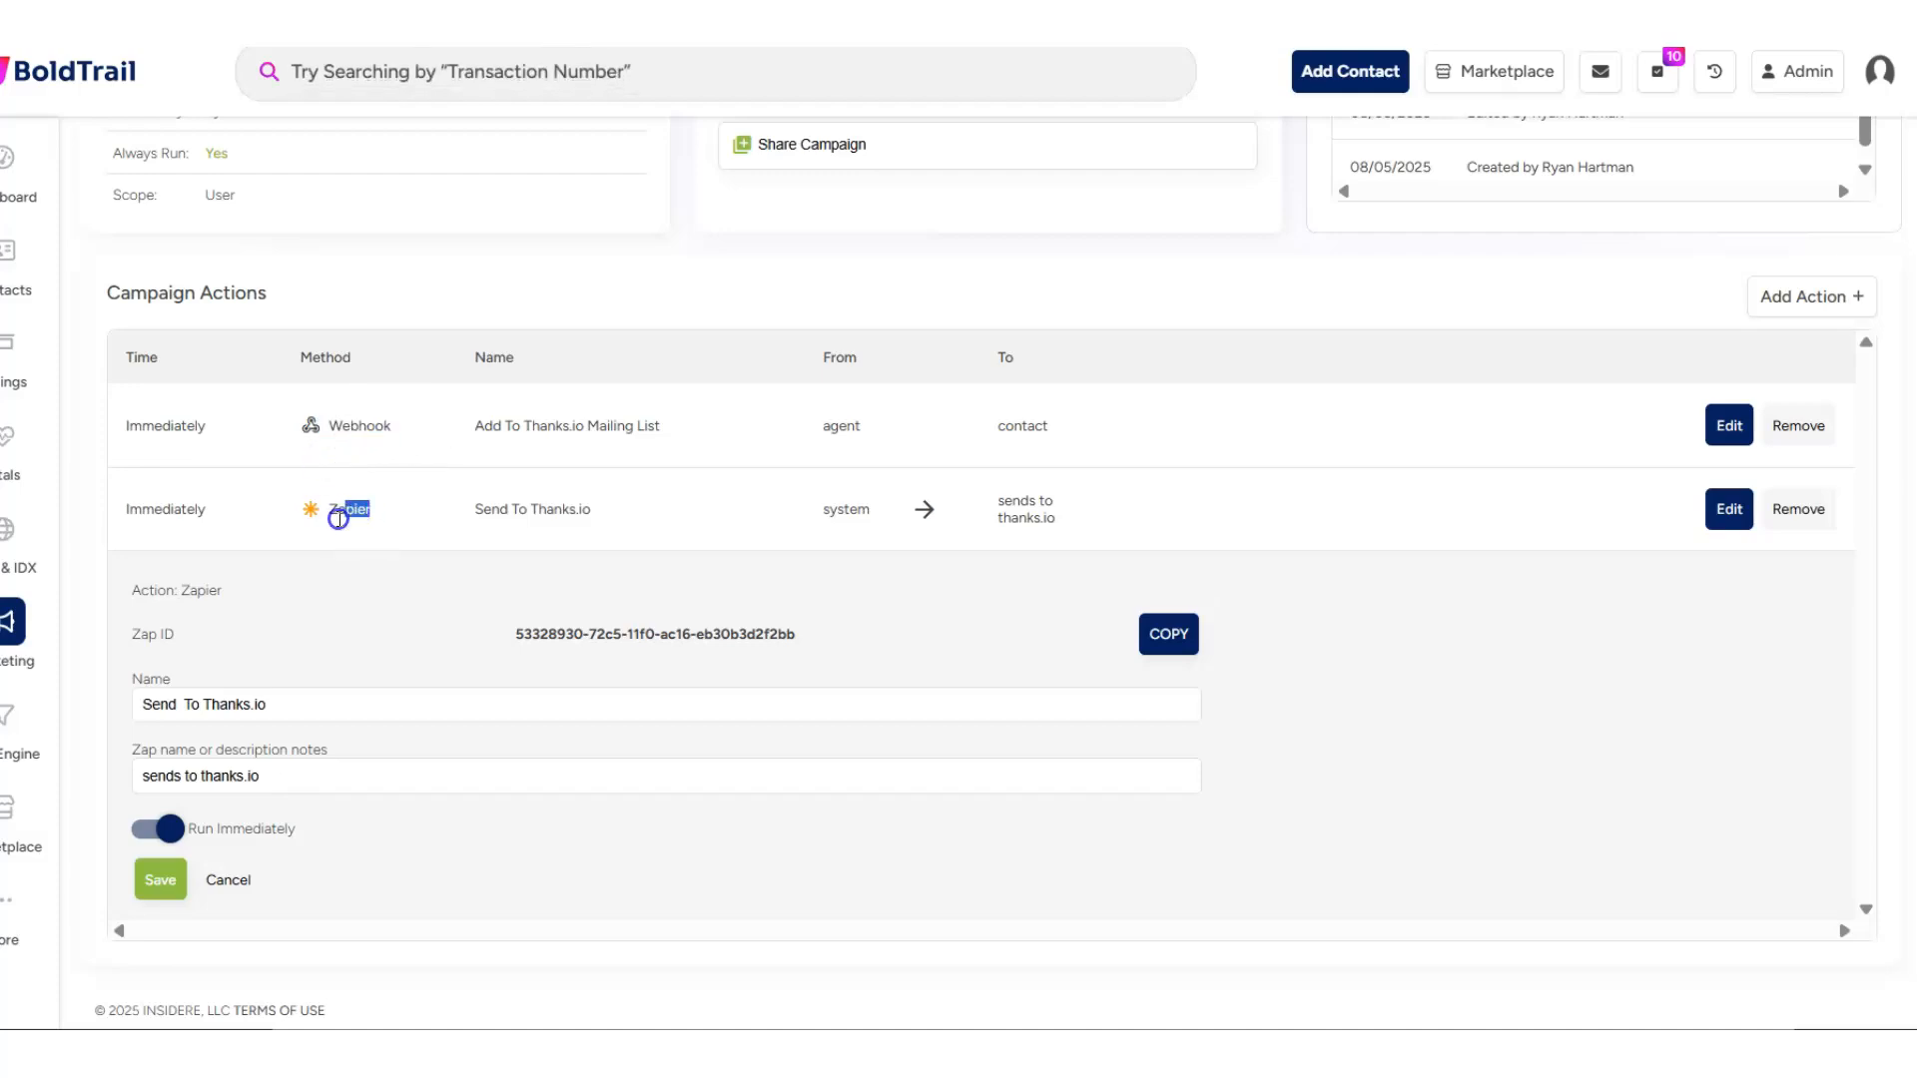